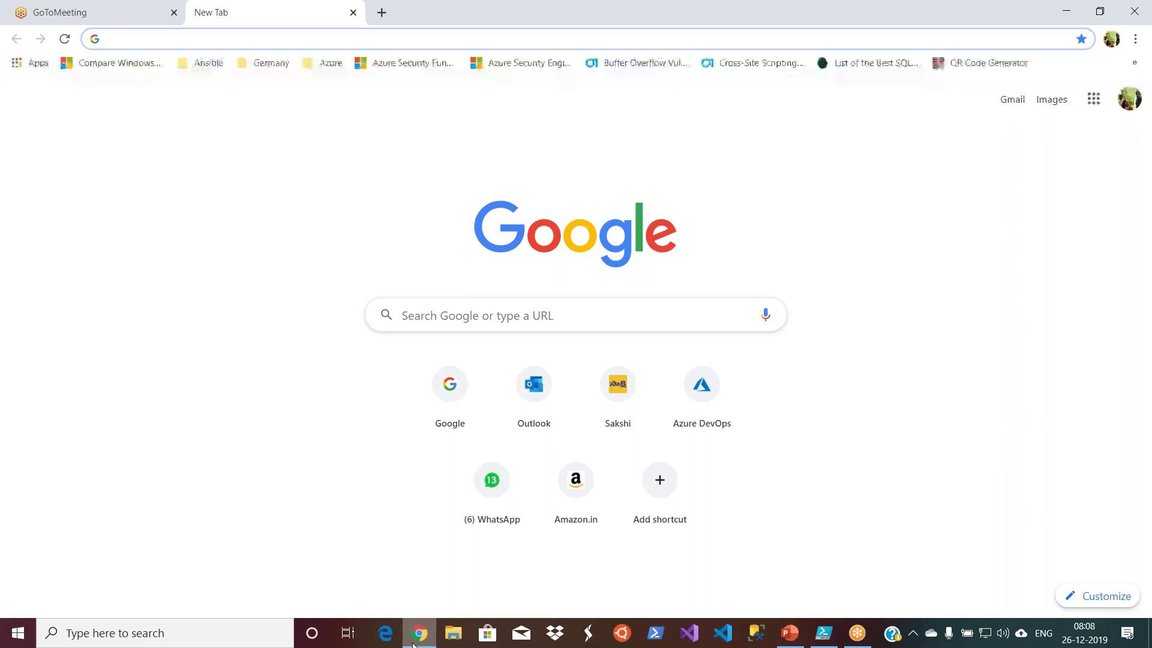
# Open portal.azure.com and sign in with the second saved Microsoft account using its prefilled password.
pyautogui.write('po')
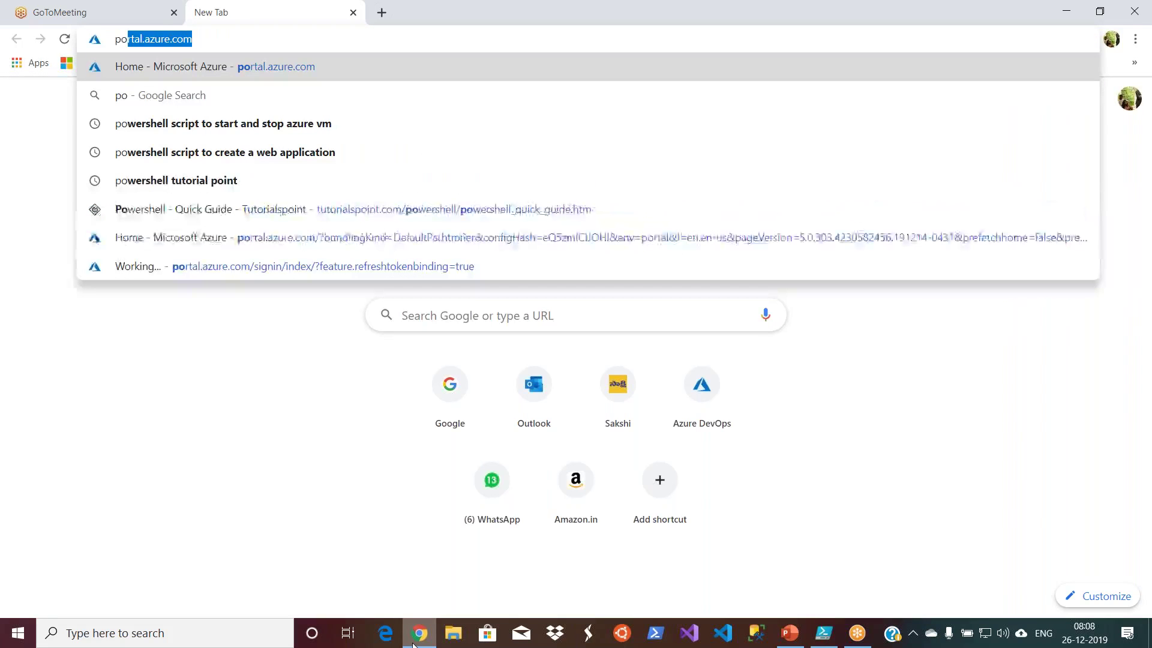
pyautogui.press('Return')
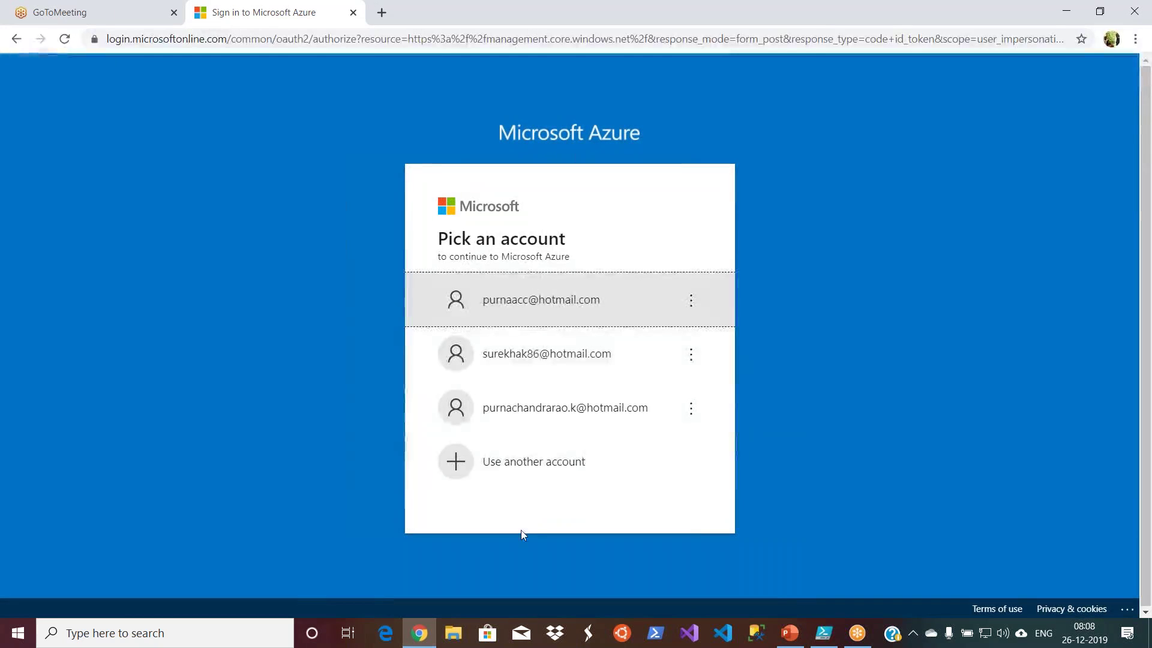
pyautogui.click(531, 352)
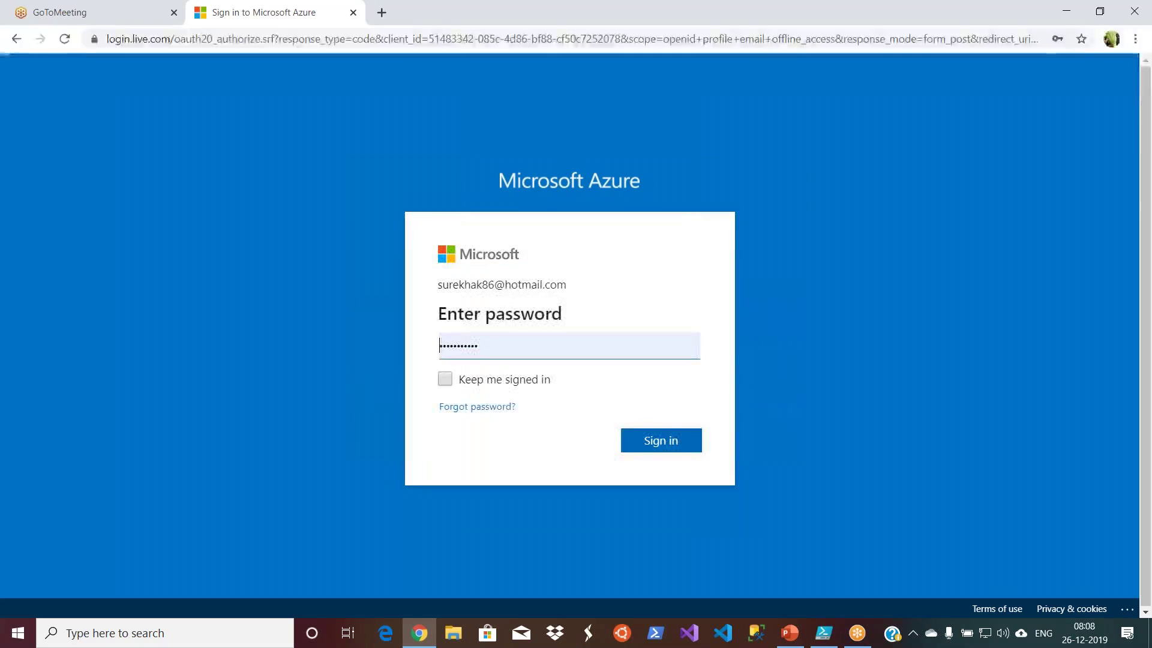
pyautogui.click(651, 446)
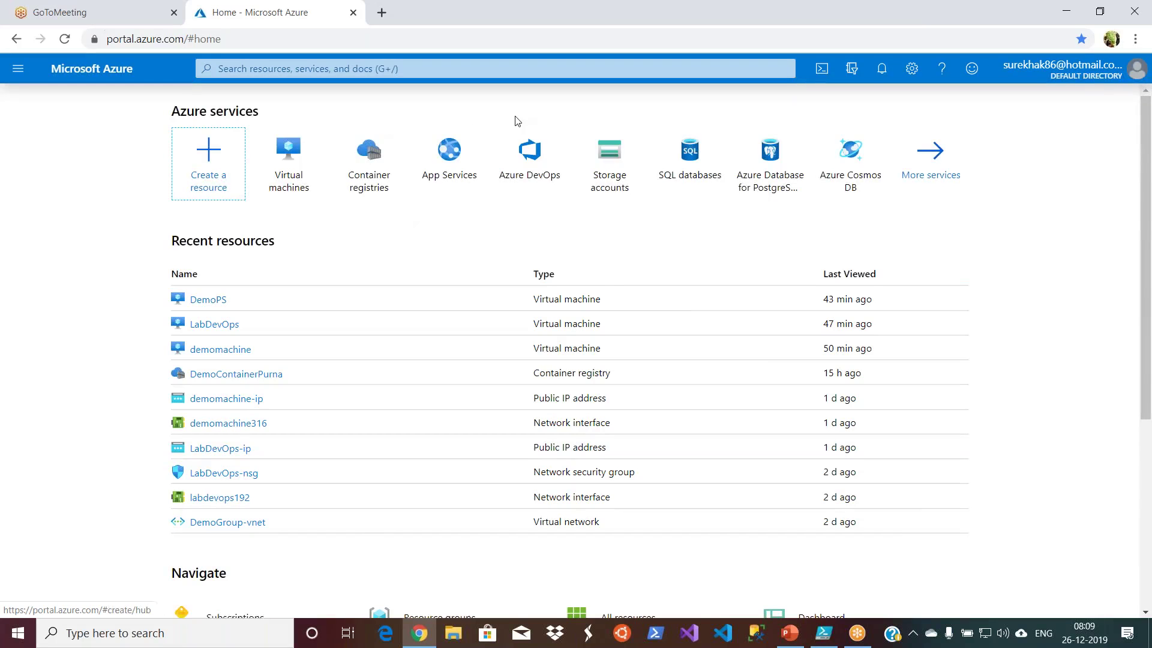
# Go to Azure DevOps, open the 8AMDemo project in the AzureDevOps8AMSession organization, and show its work items.
pyautogui.click(537, 173)
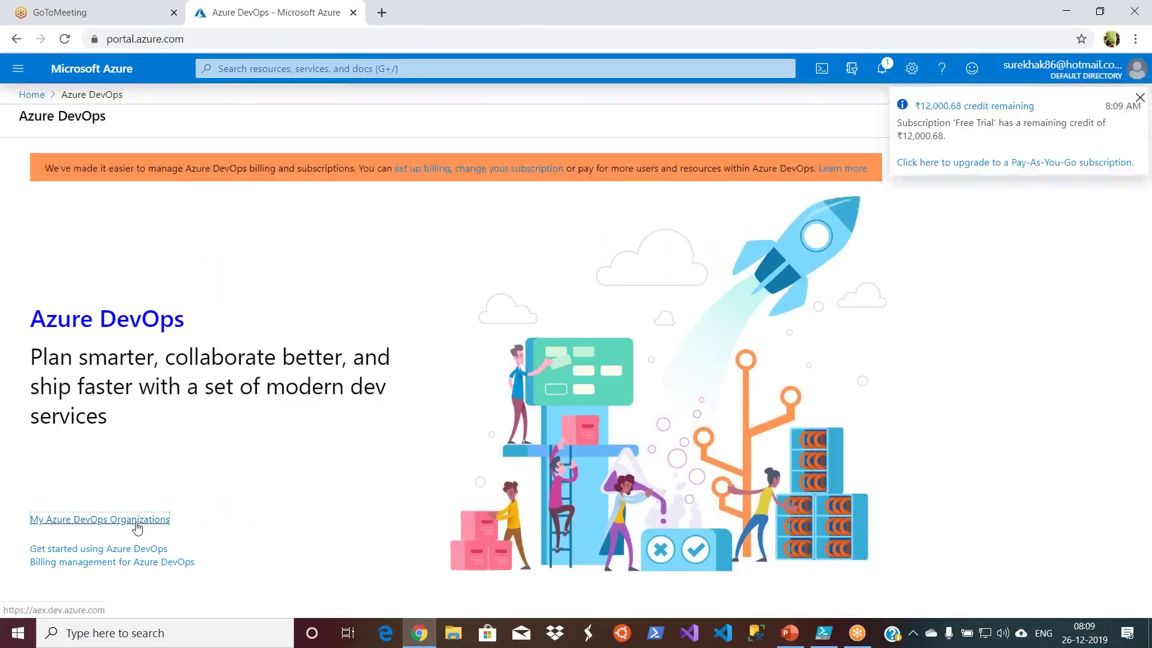
pyautogui.click(136, 520)
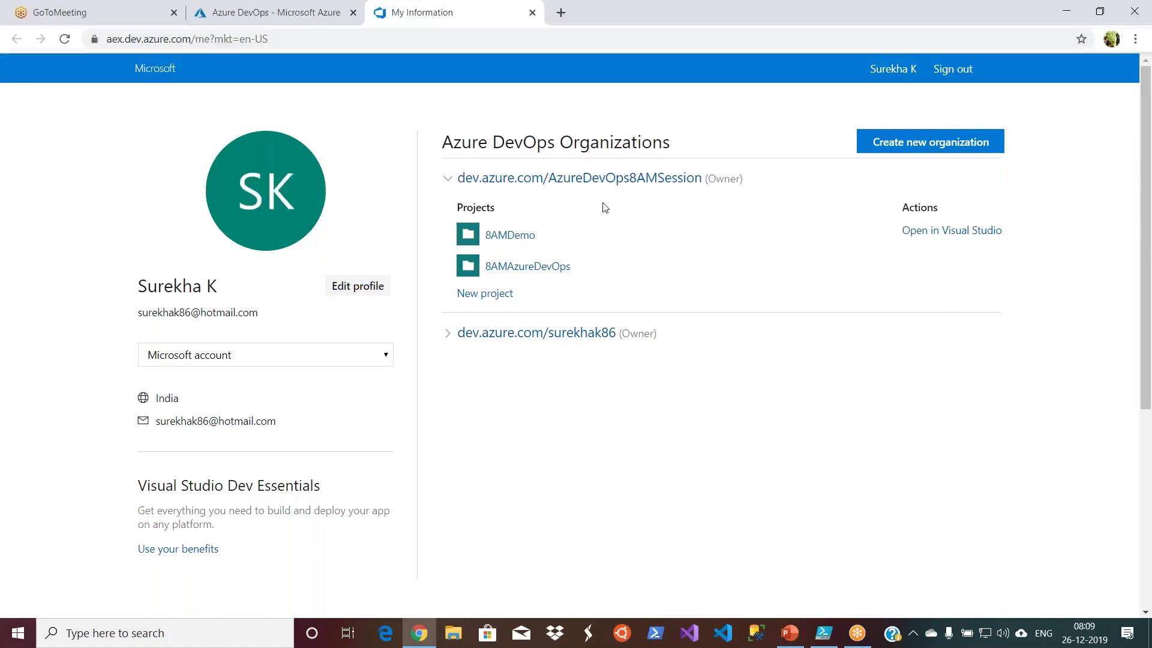
pyautogui.click(627, 180)
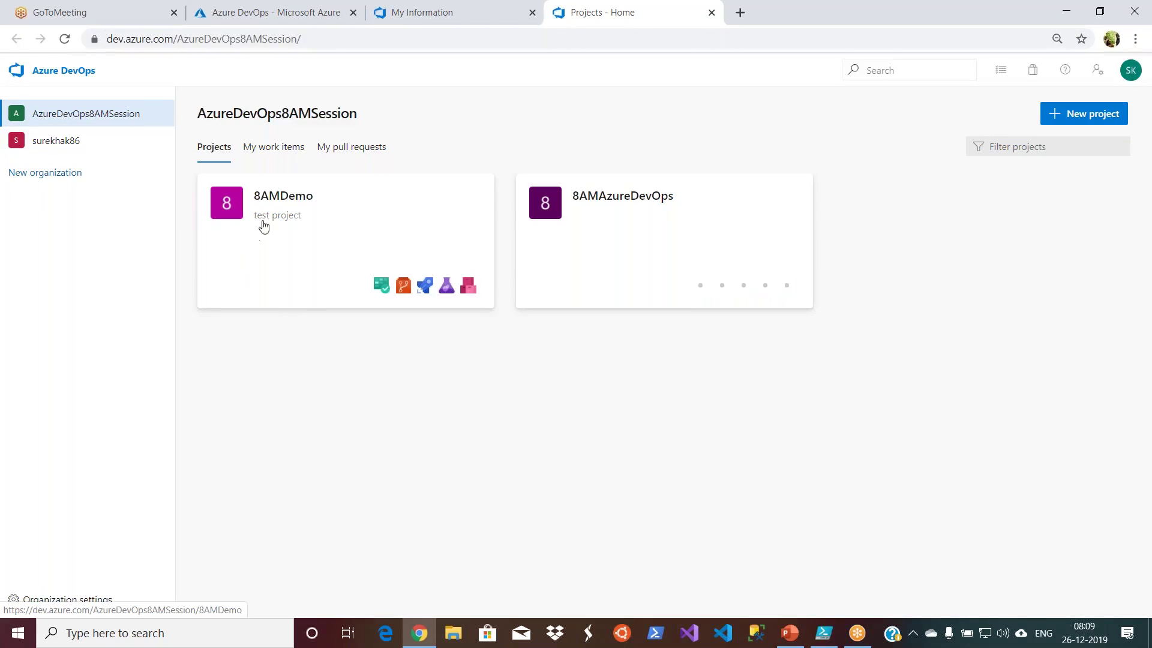
pyautogui.click(288, 203)
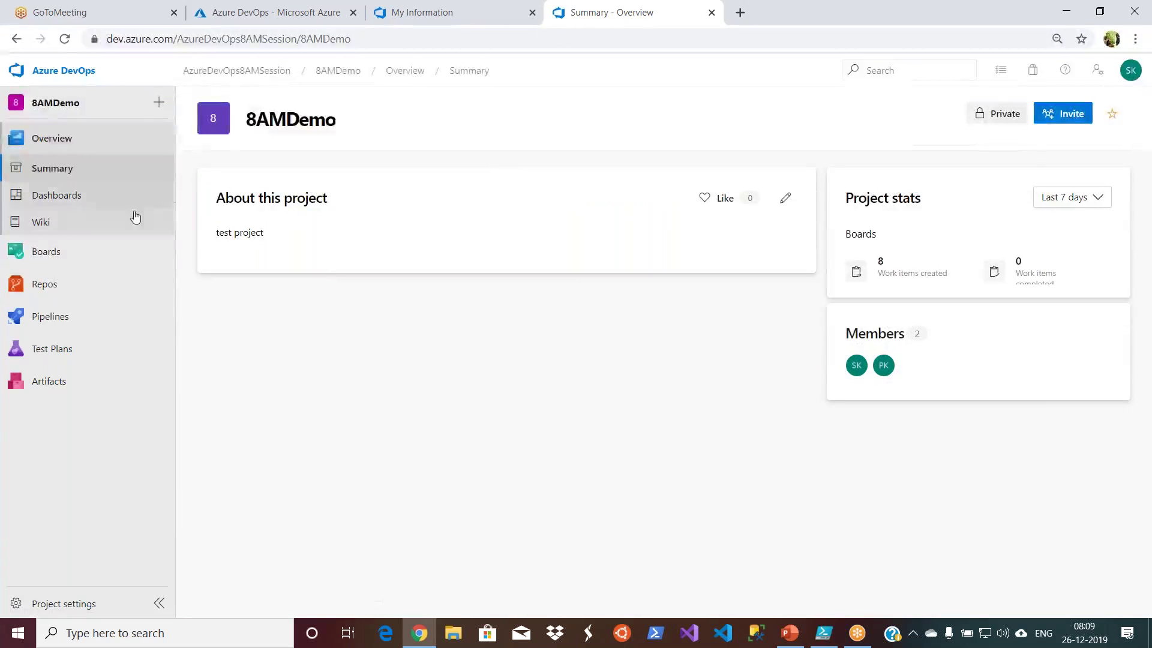
pyautogui.moveTo(129, 257)
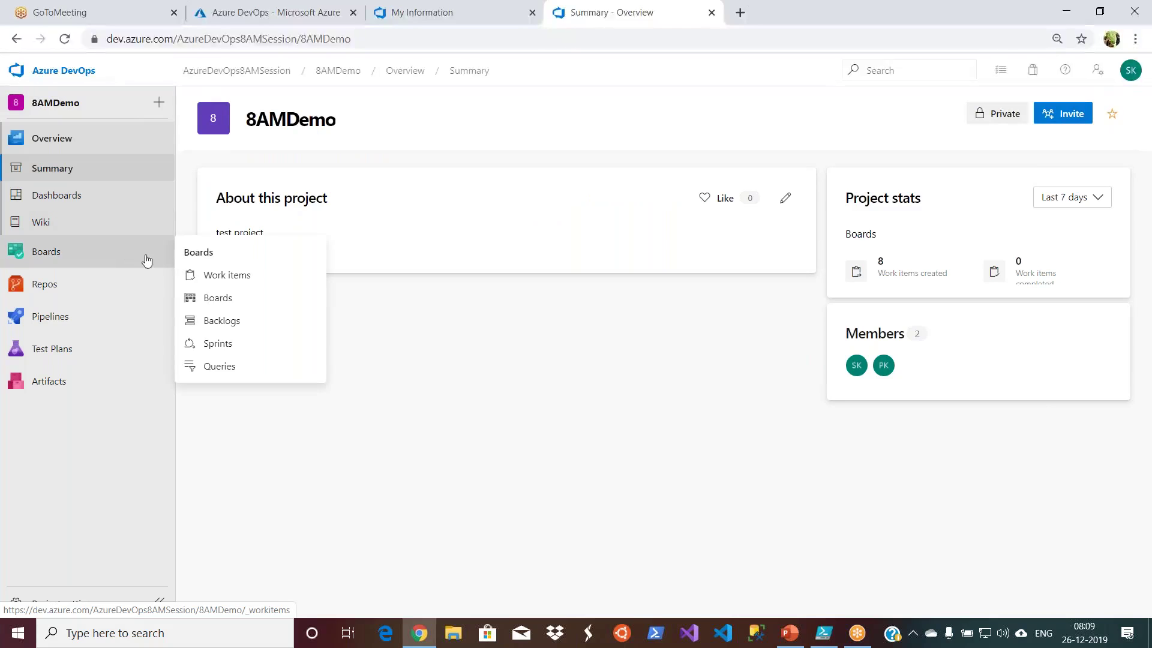
pyautogui.click(227, 277)
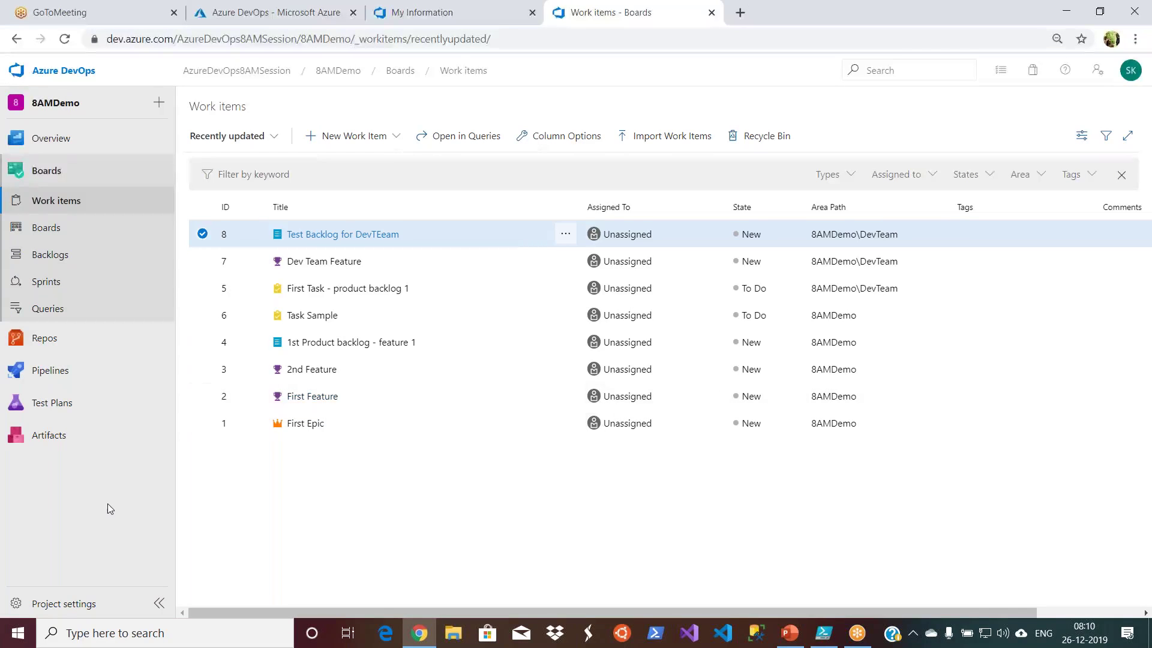
# Create a new team named DB Team in the 8AMDemo project settings, adding the suggested colleague's account as a member.
pyautogui.click(73, 609)
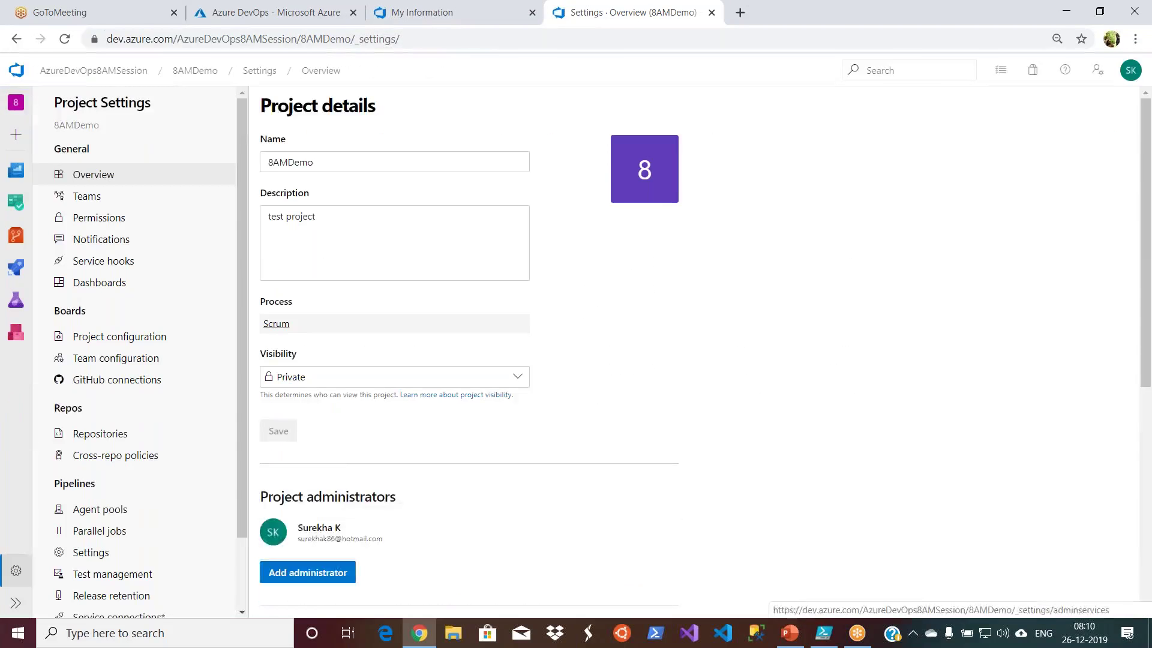
pyautogui.click(103, 196)
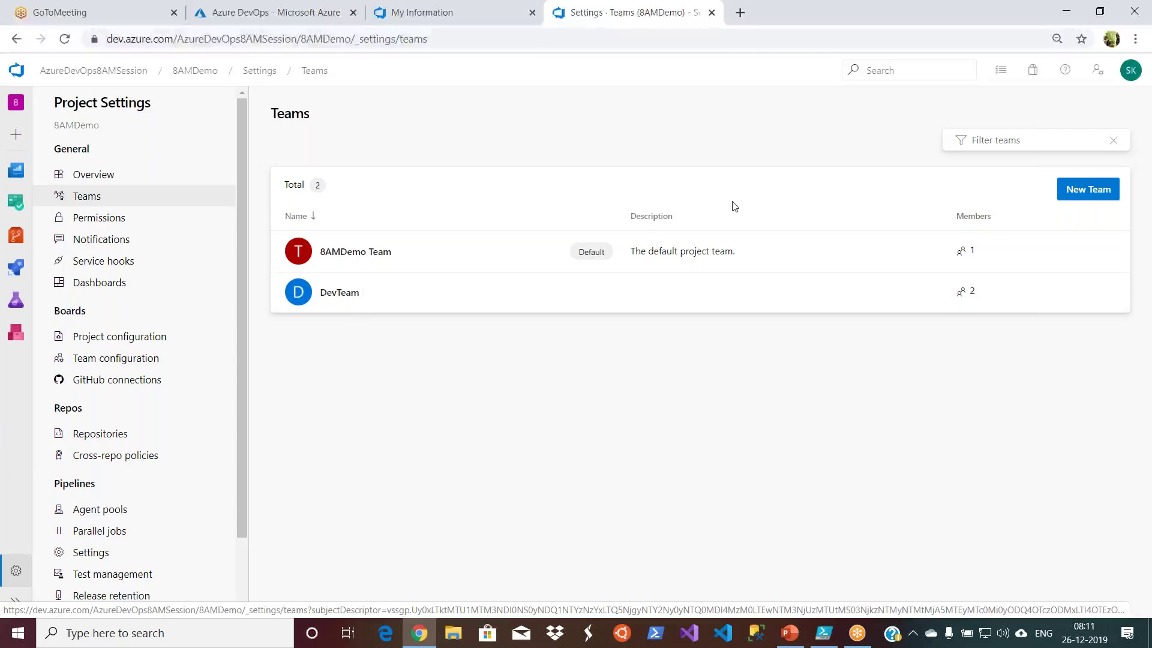
pyautogui.click(1065, 196)
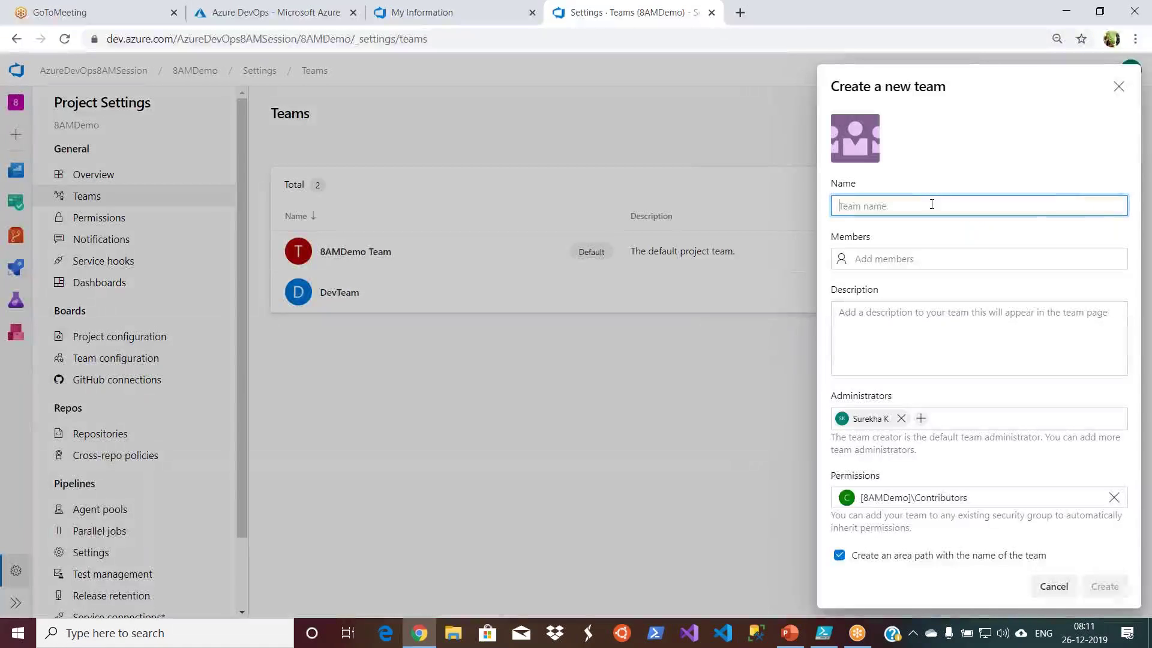
pyautogui.write('DB Team')
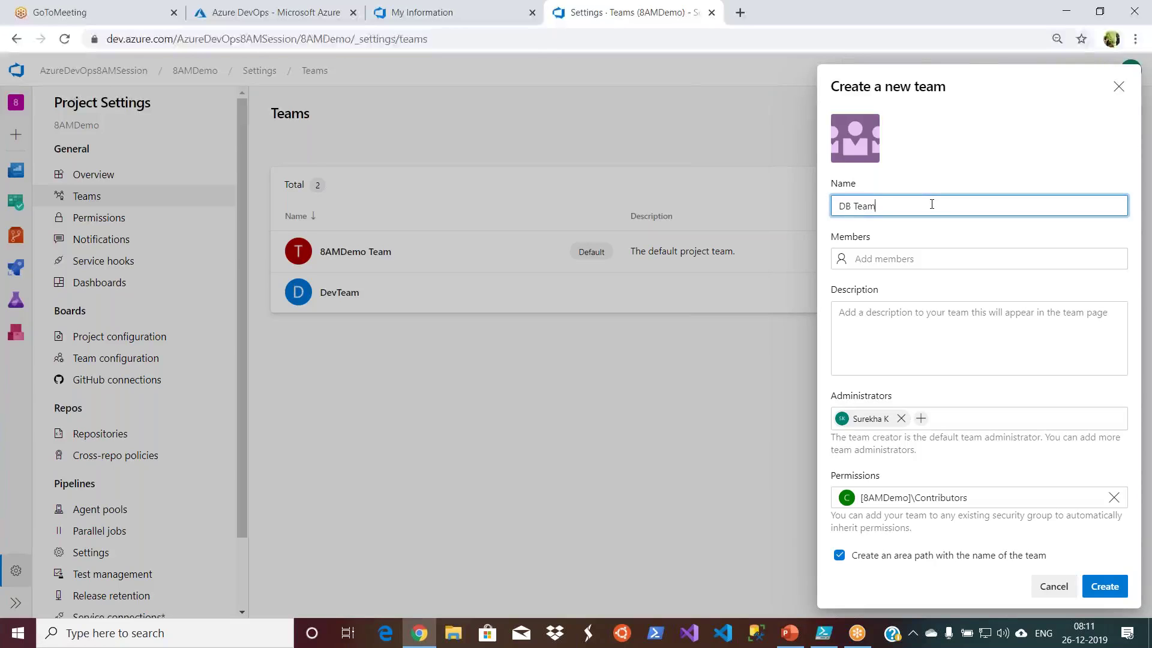
pyautogui.click(919, 254)
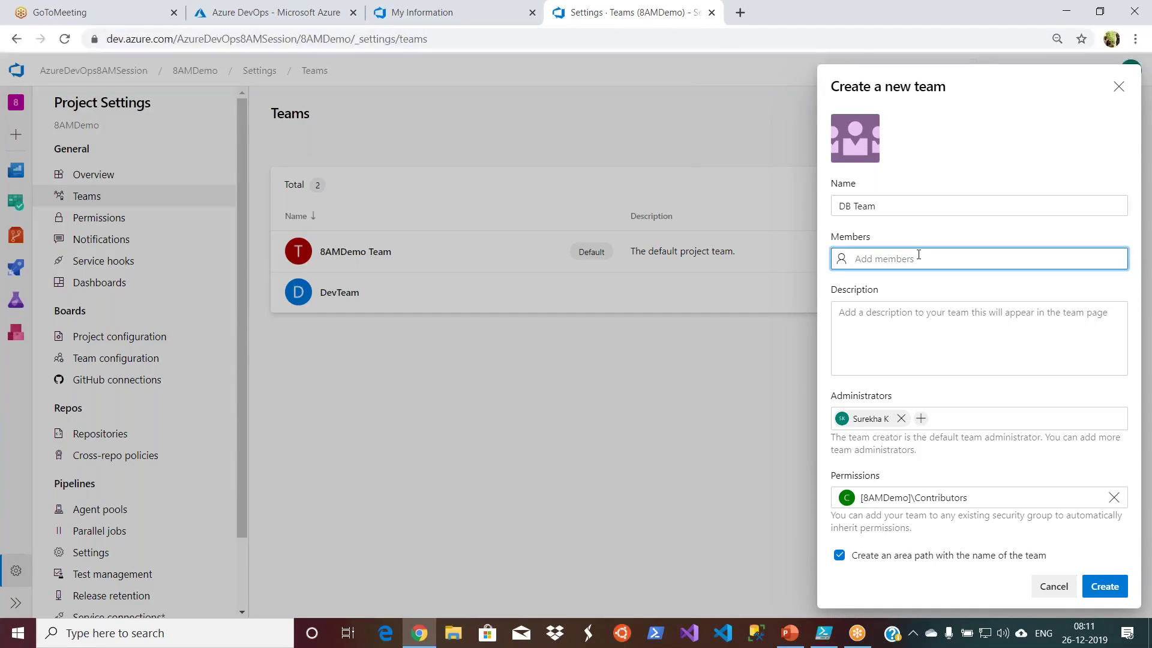
pyautogui.write('pur')
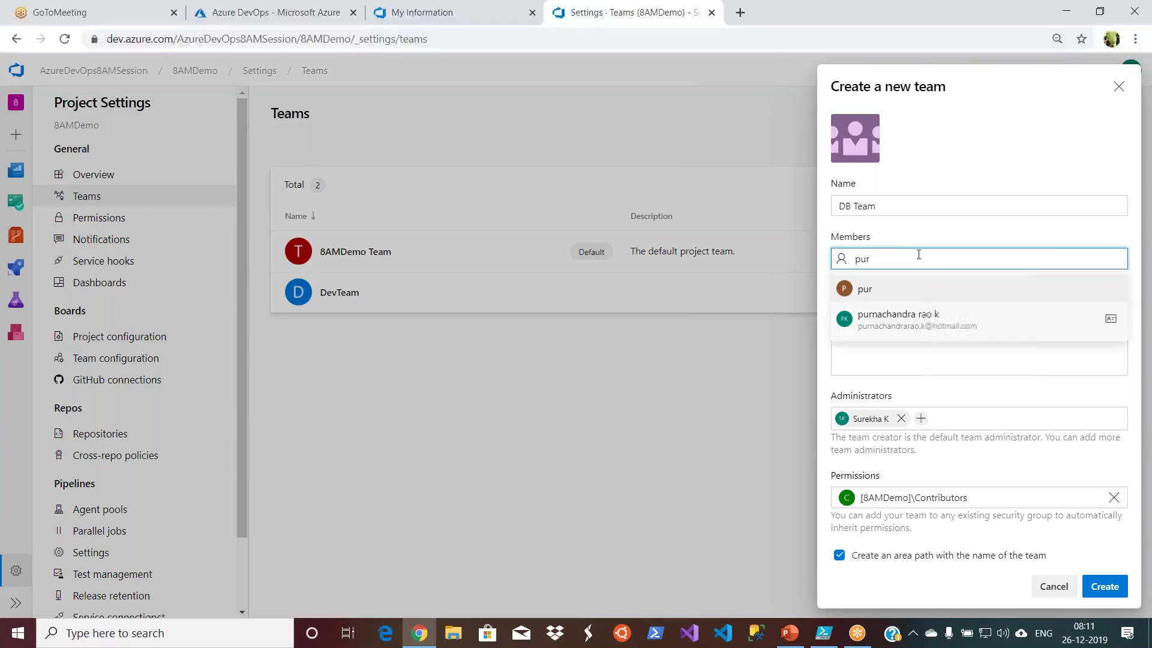
pyautogui.click(906, 321)
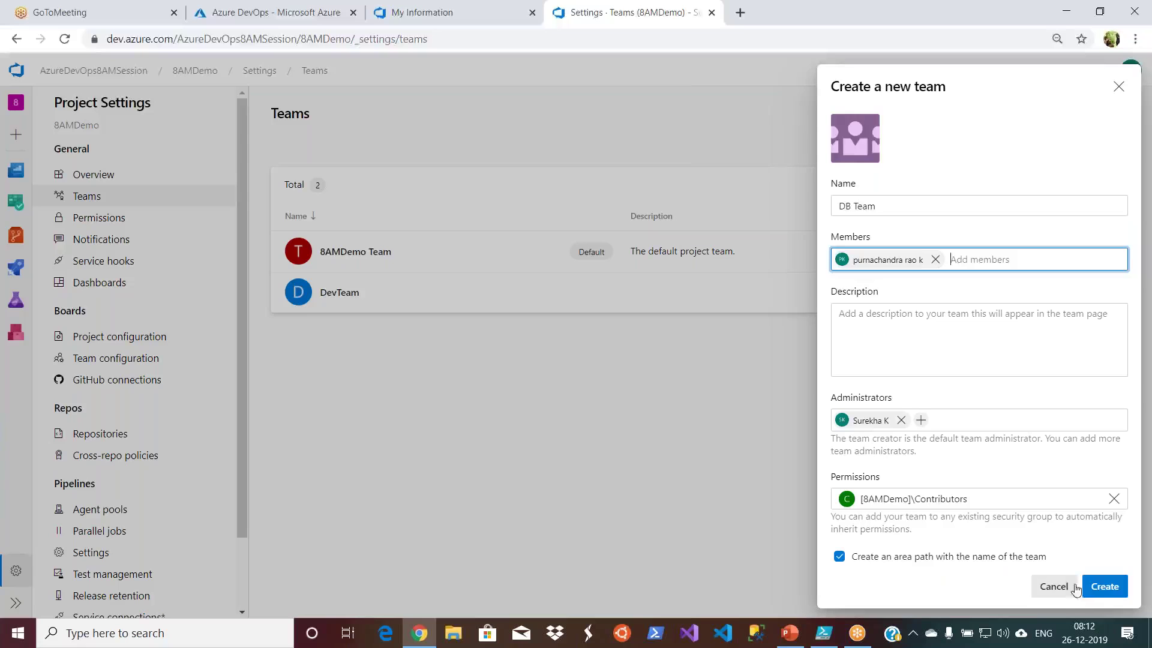
pyautogui.click(1098, 591)
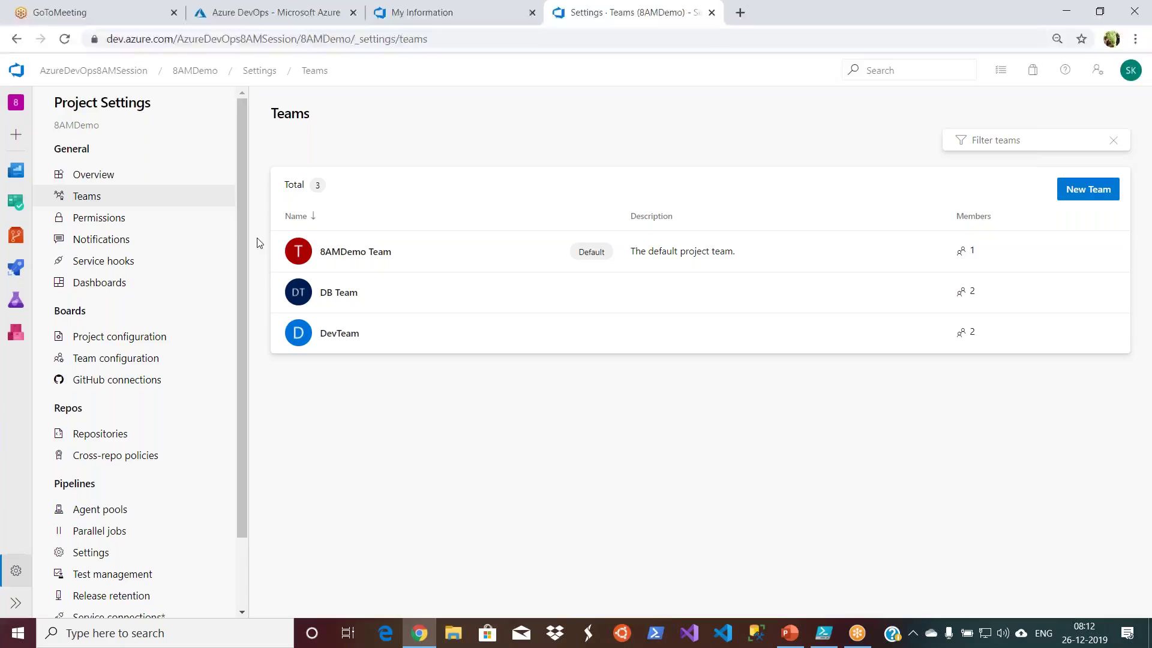
# Close the GoToMeeting, My Information and Azure portal pages, keeping only the 8AMDemo Teams settings page open.
pyautogui.click(174, 13)
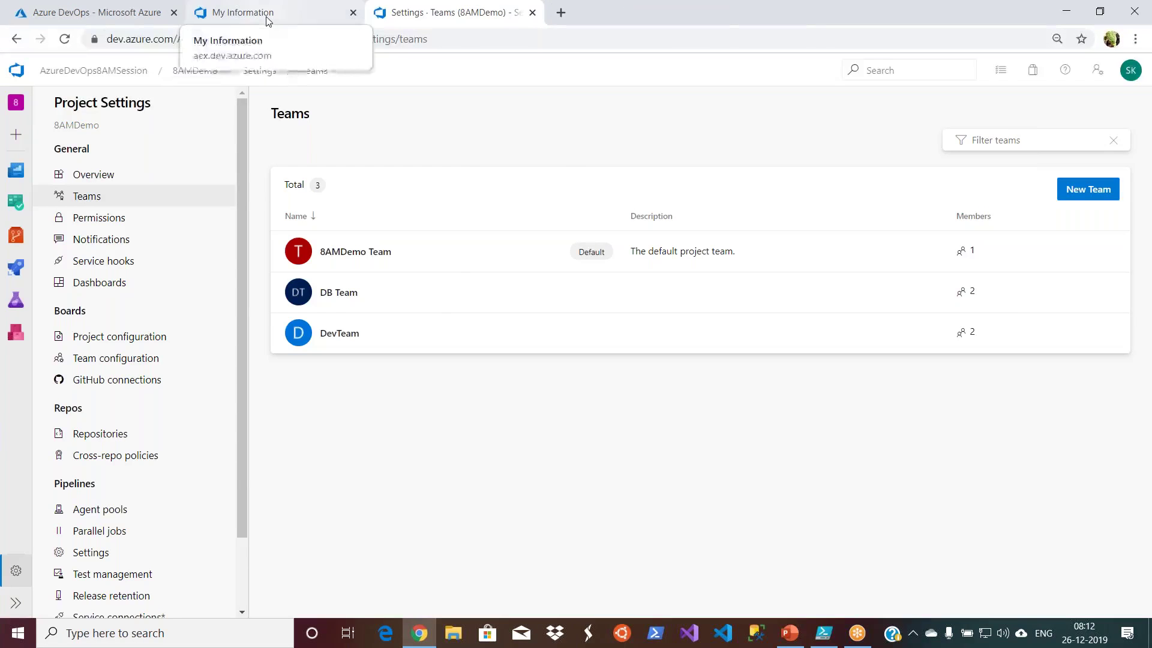
pyautogui.click(267, 18)
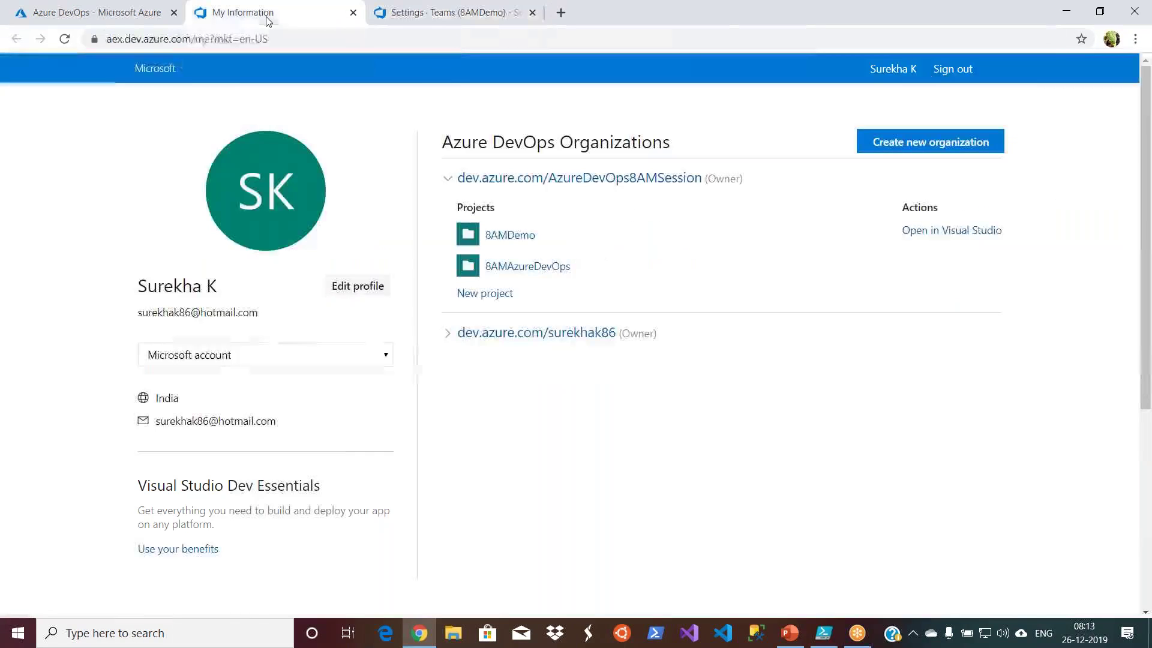
pyautogui.click(352, 13)
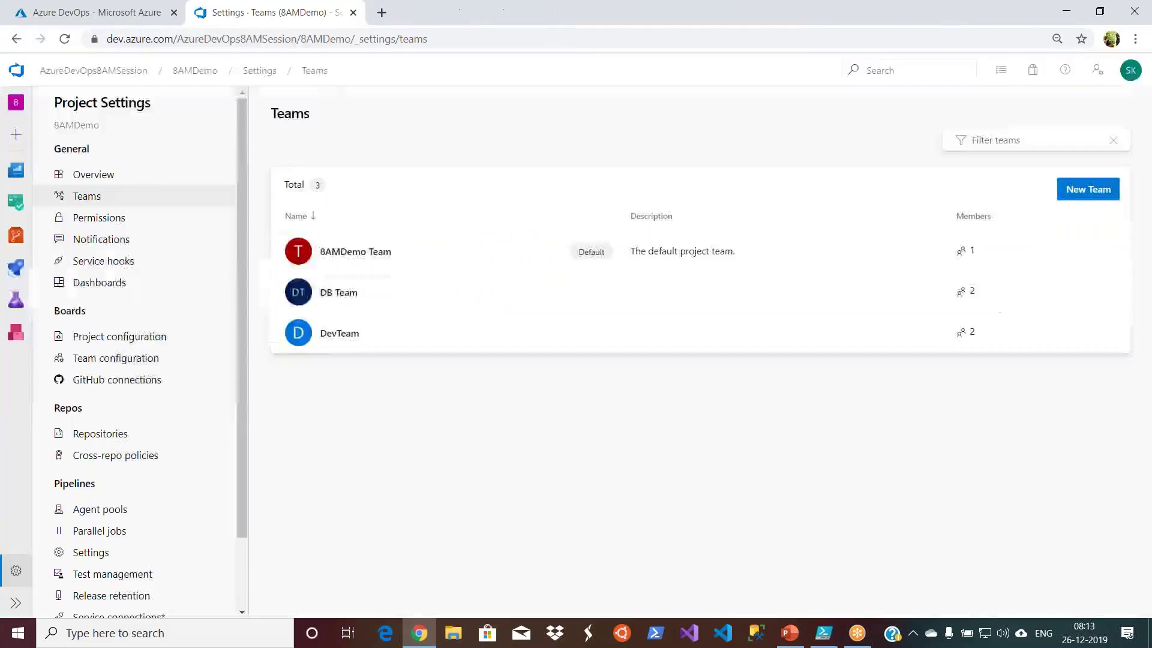
pyautogui.click(120, 13)
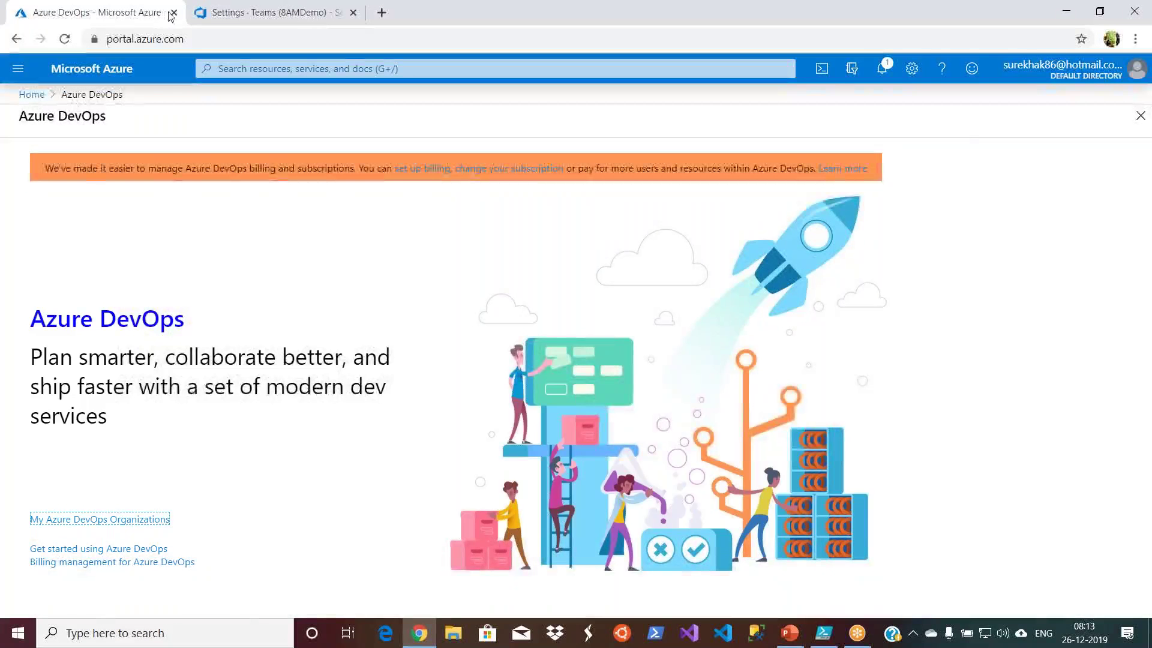
pyautogui.click(173, 12)
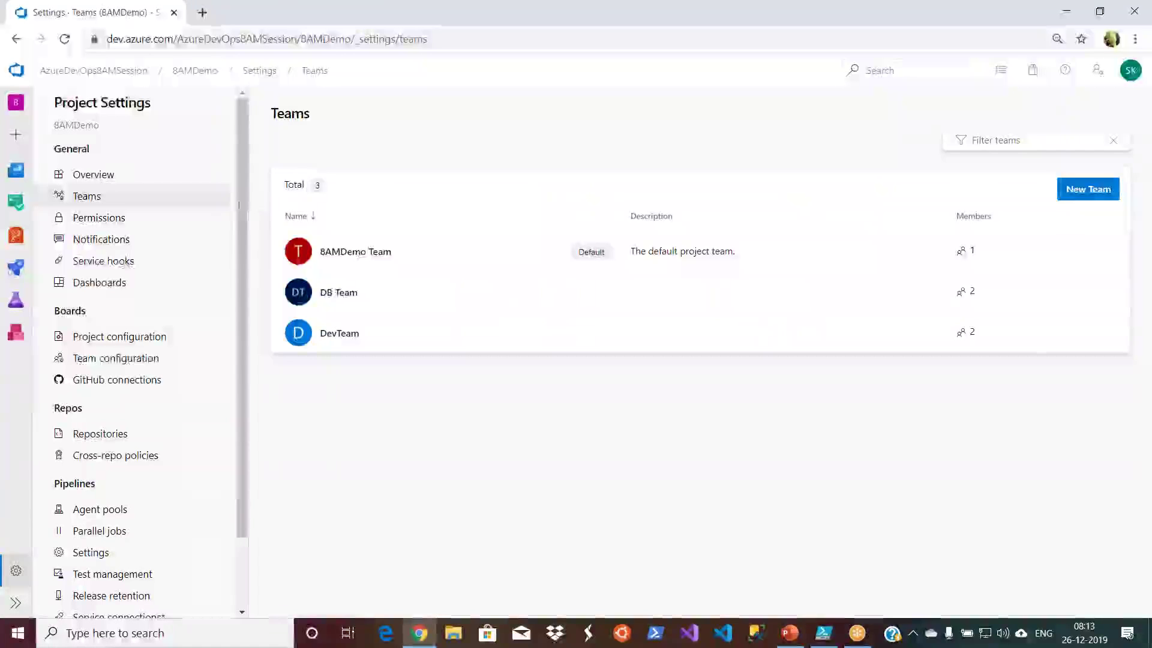
# Open the 8AMDemo project in a separate browser tab and show its work items.
pyautogui.rightClick(188, 78)
pyautogui.click(204, 84)
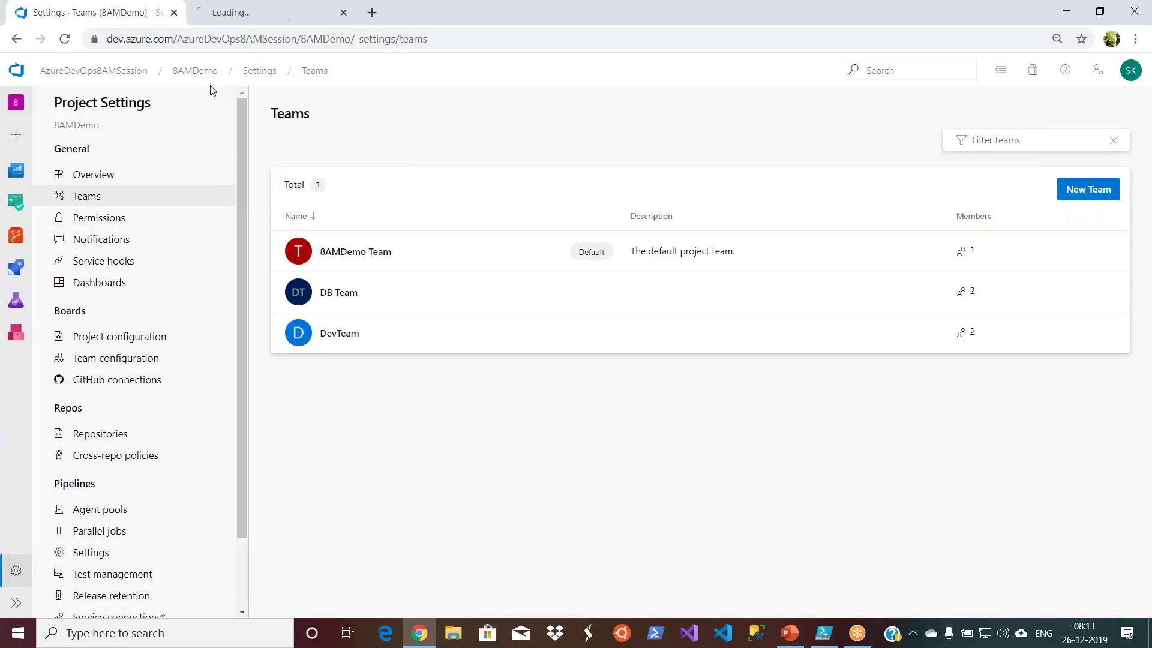
pyautogui.click(244, 13)
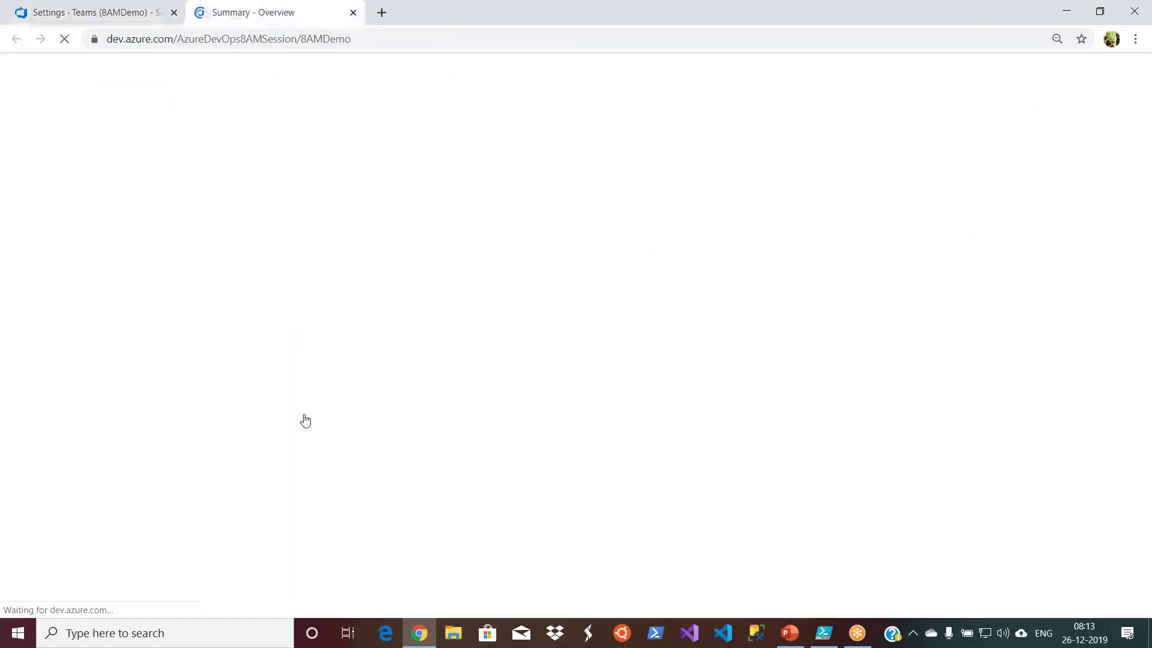
pyautogui.moveTo(76, 262)
pyautogui.click(230, 286)
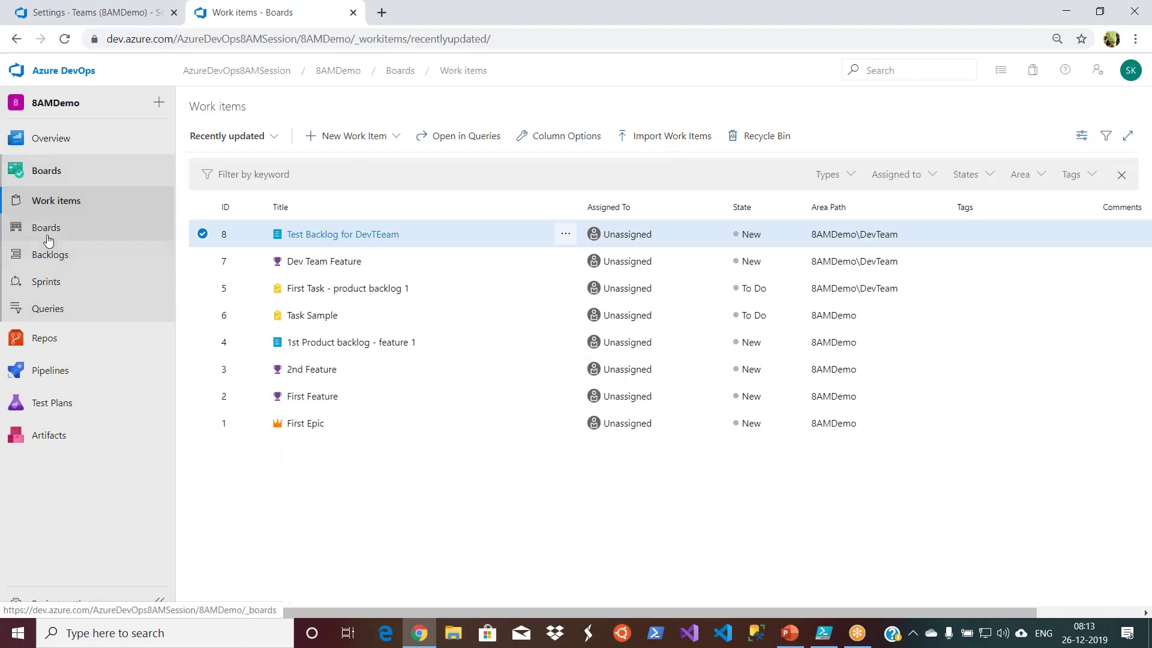
# Return to the project's Teams settings and open the iterations configuration for DevTeam.
pyautogui.click(93, 17)
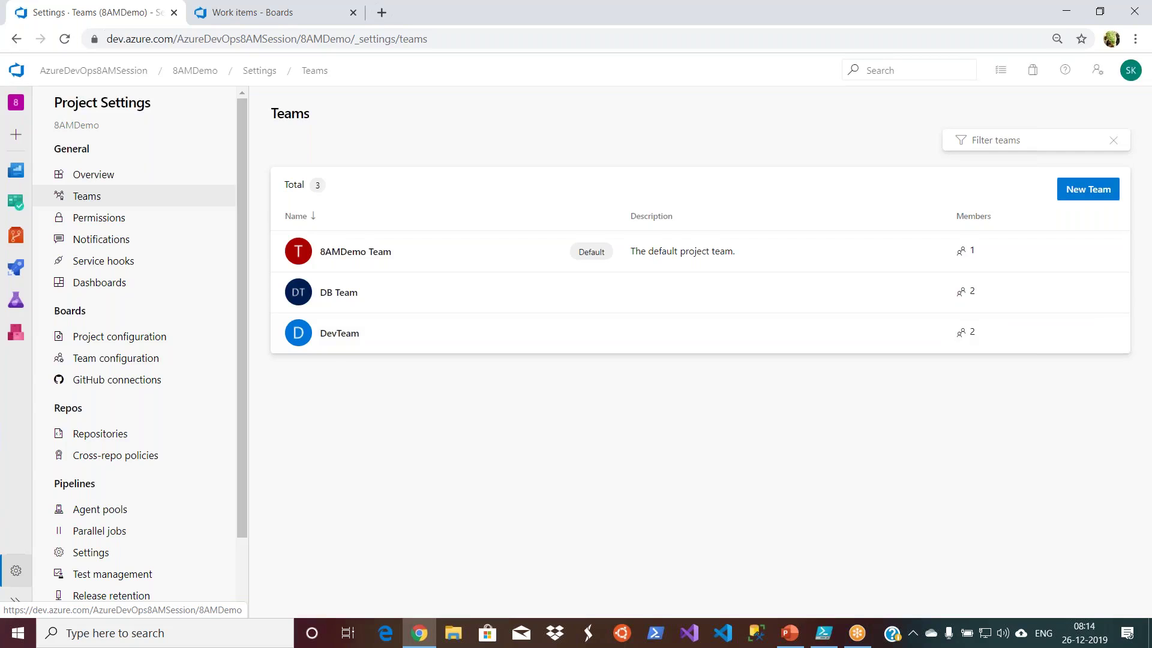
pyautogui.click(336, 334)
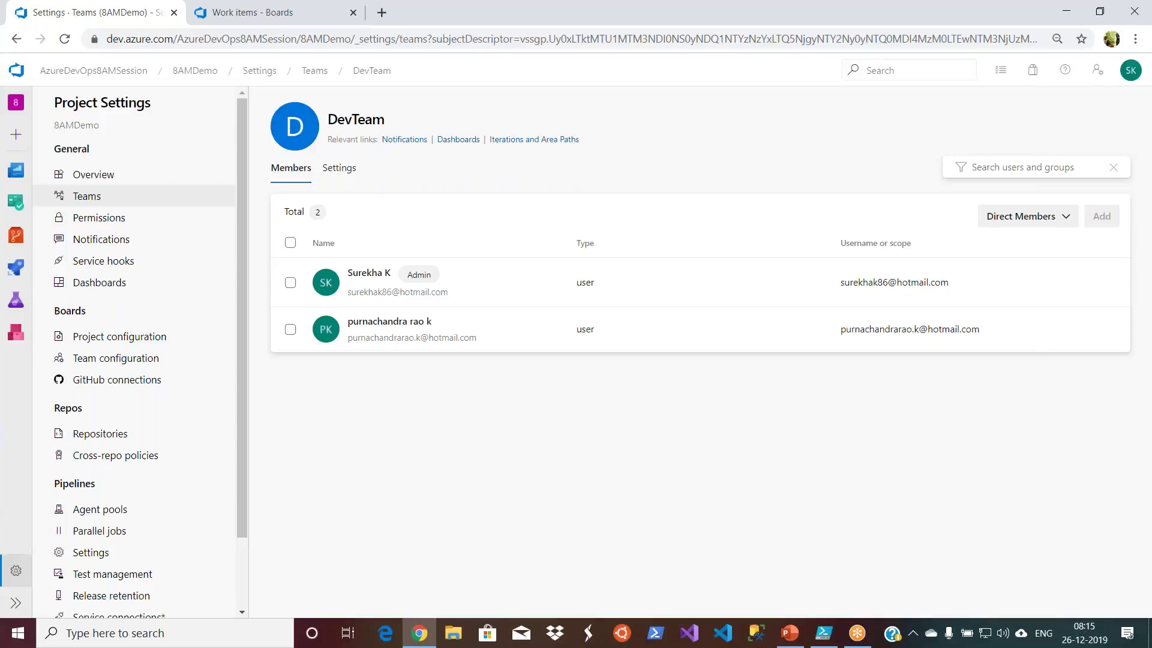
pyautogui.click(545, 144)
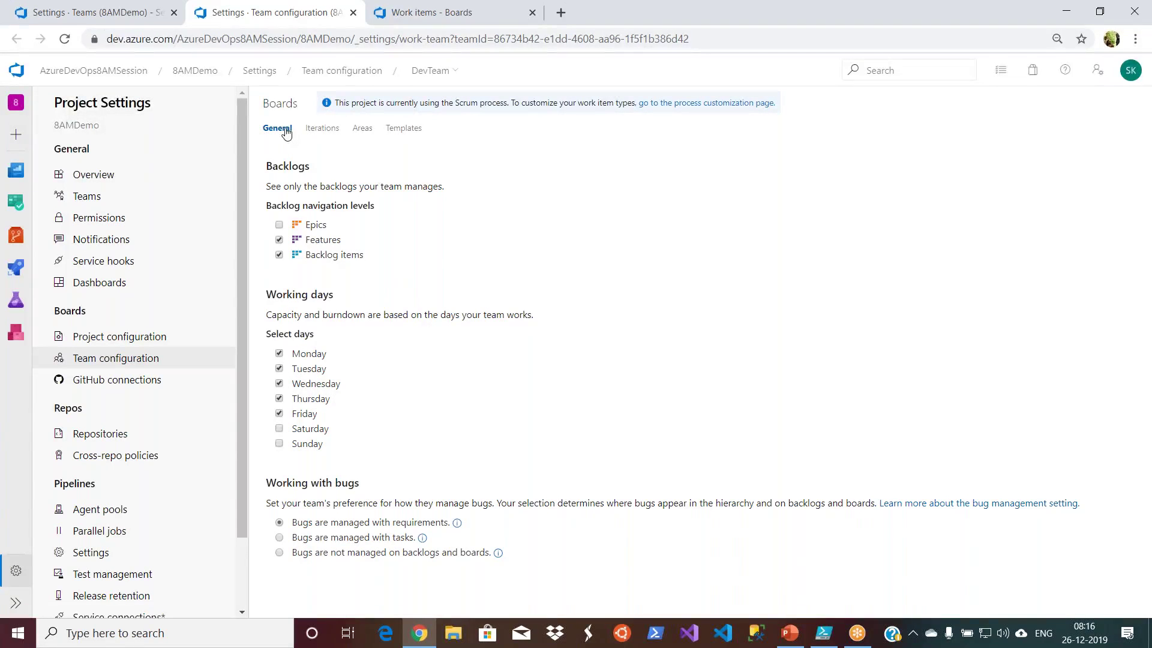
pyautogui.click(319, 133)
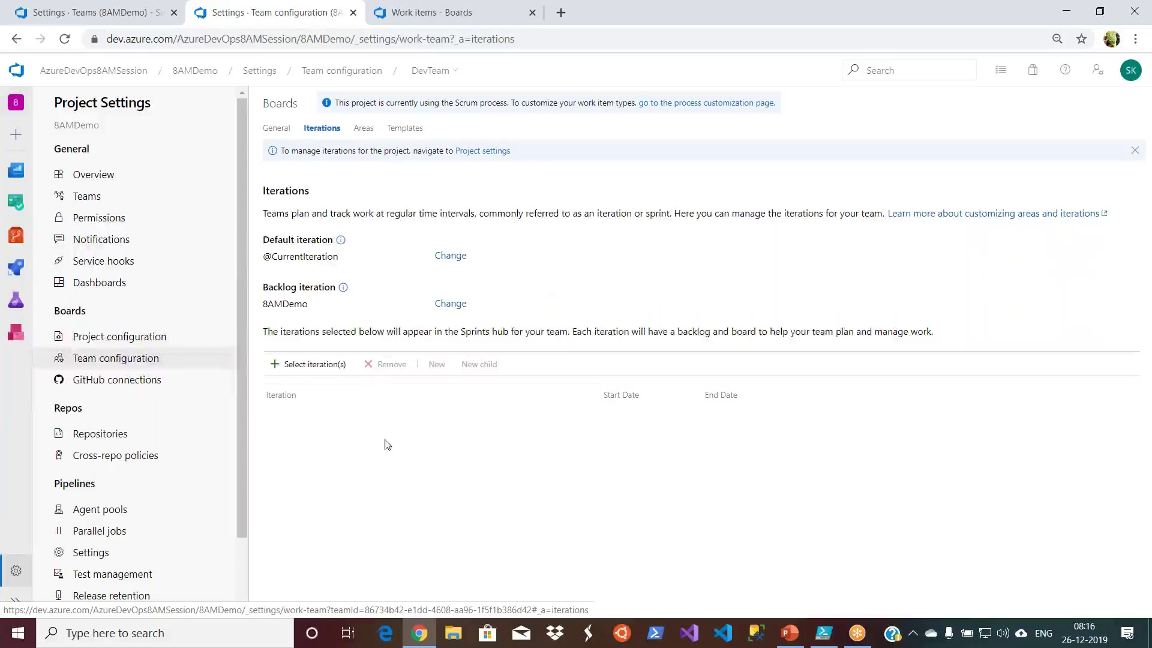
# Add the 8AMDemo\Sprint 1 iteration to DevTeam and save the selection.
pyautogui.click(324, 369)
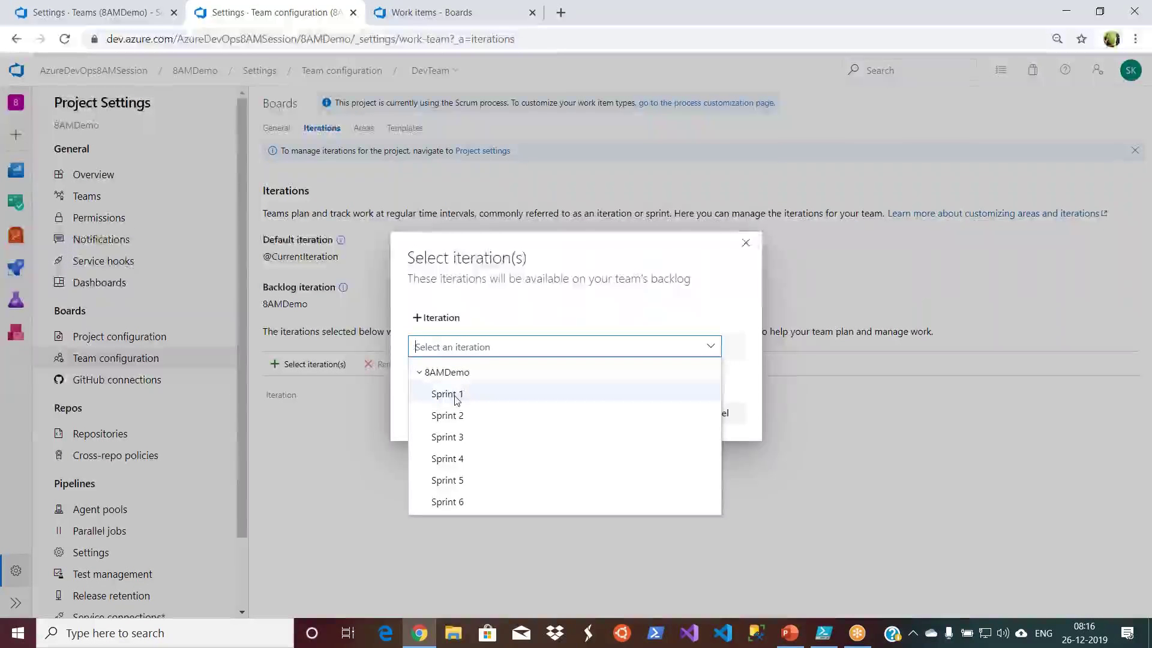
pyautogui.click(455, 399)
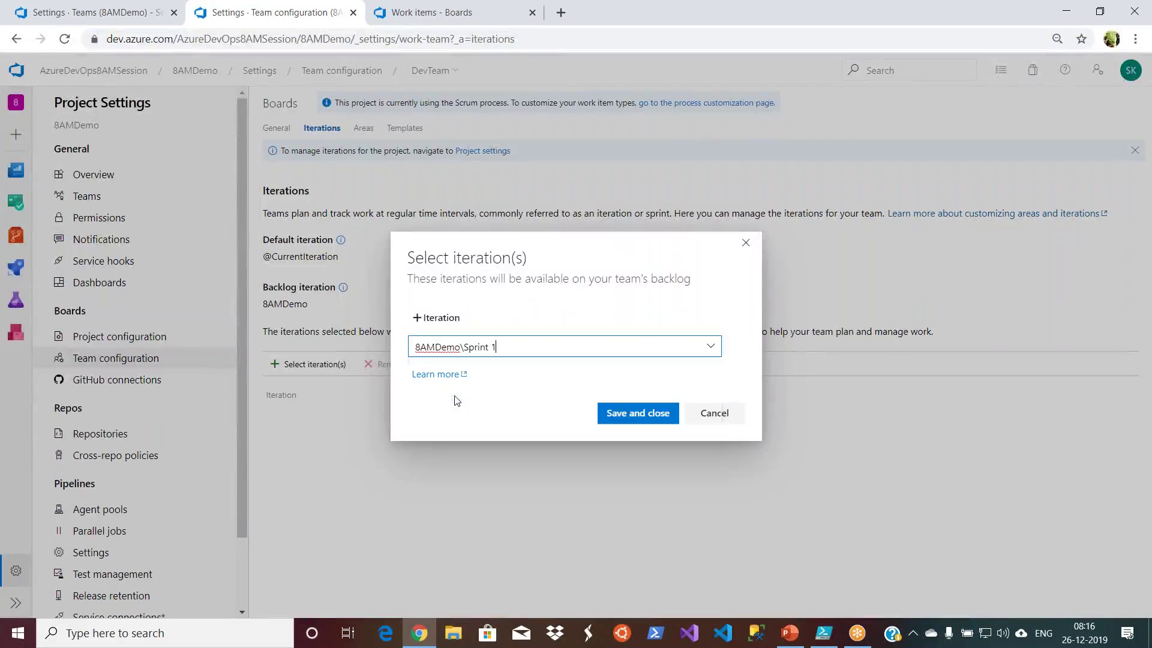
pyautogui.click(605, 414)
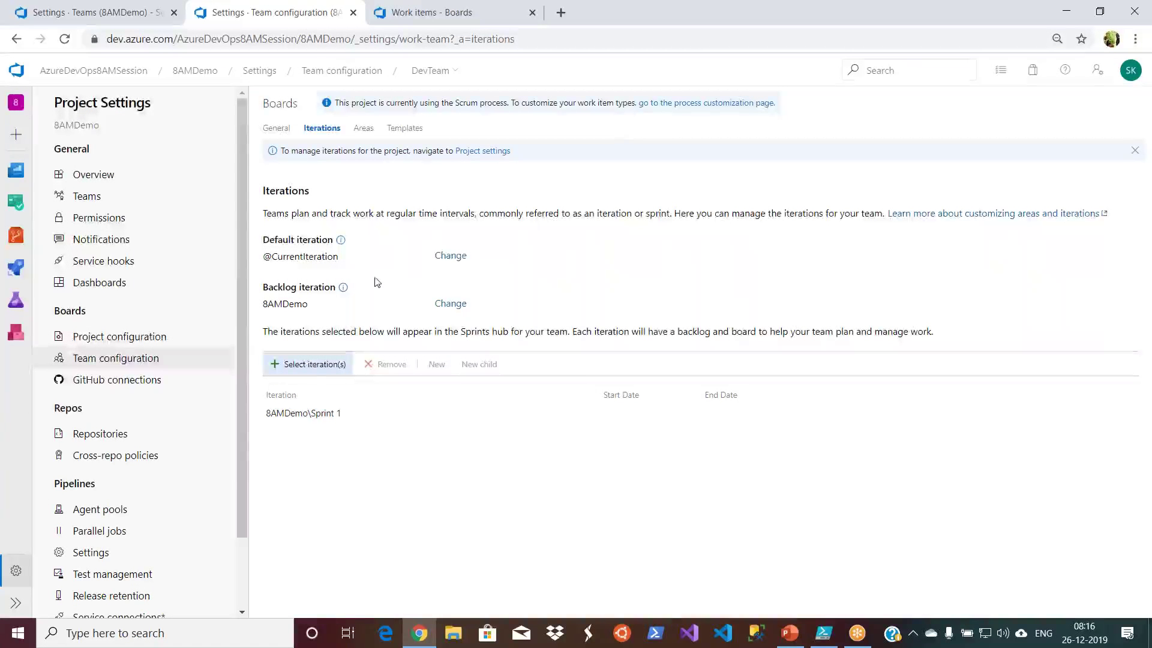
# Add the 8AMDemo\Sprint 2 and 8AMDemo\Sprint 3 iterations to DevTeam, saving each selection.
pyautogui.click(312, 370)
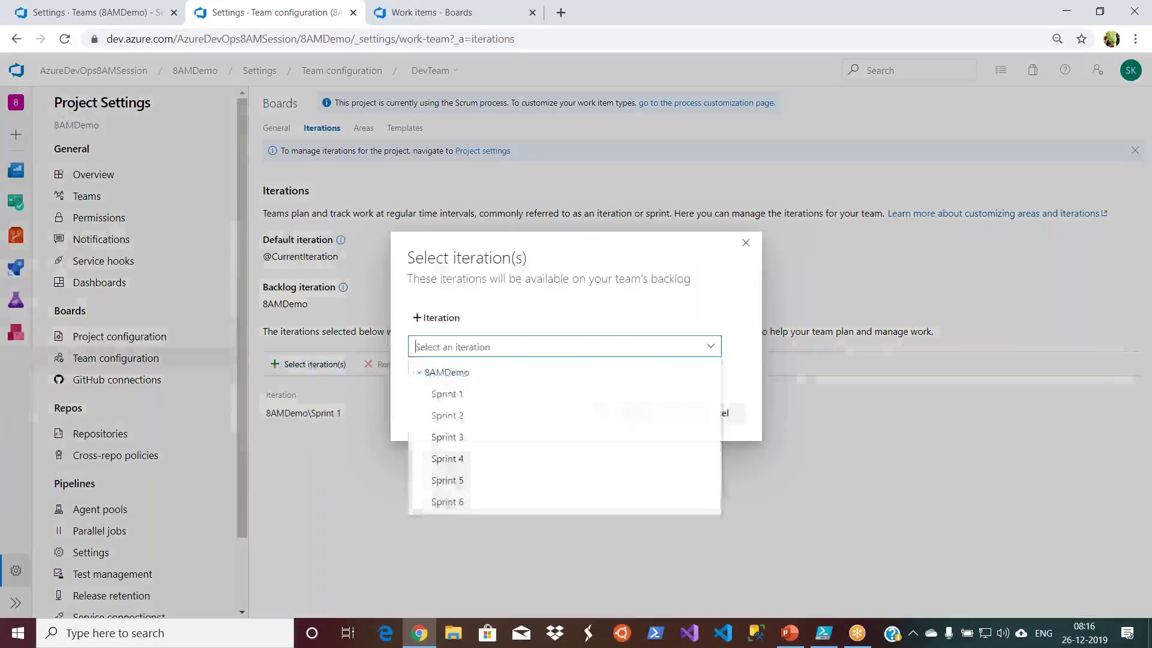
pyautogui.click(460, 414)
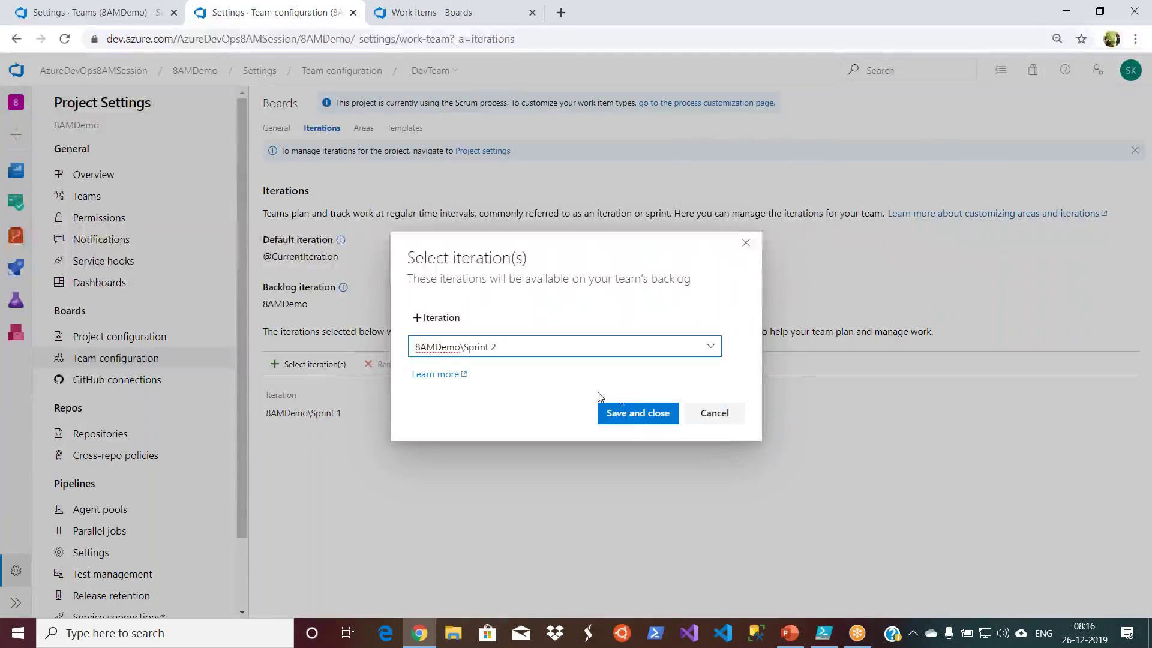
pyautogui.click(638, 413)
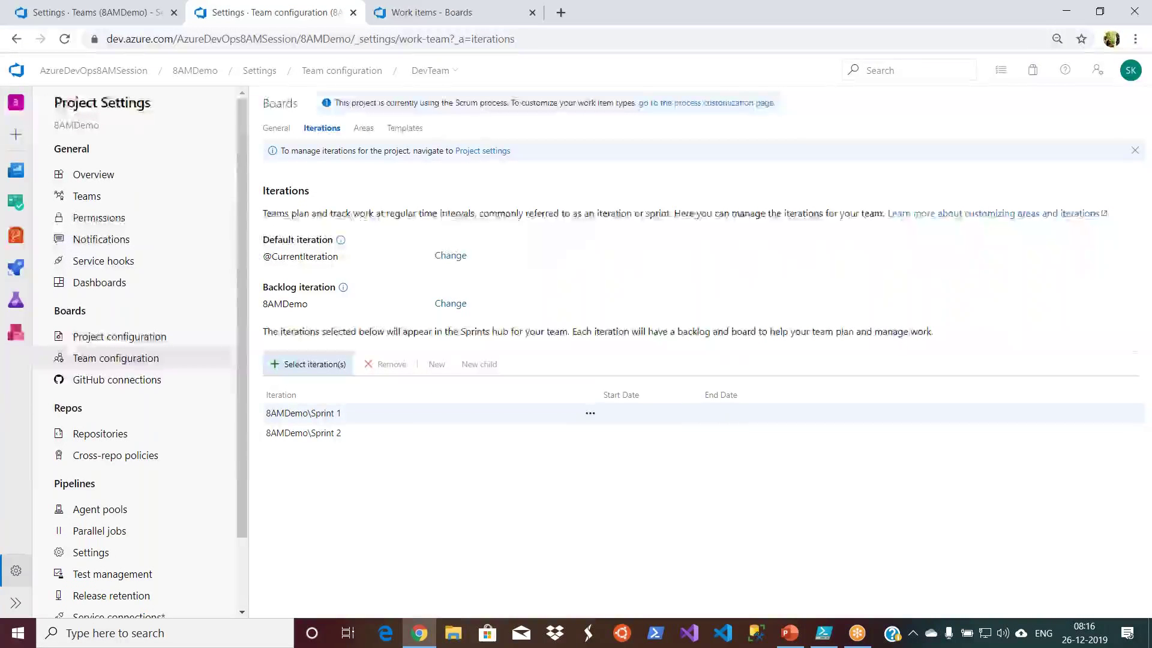
pyautogui.click(306, 365)
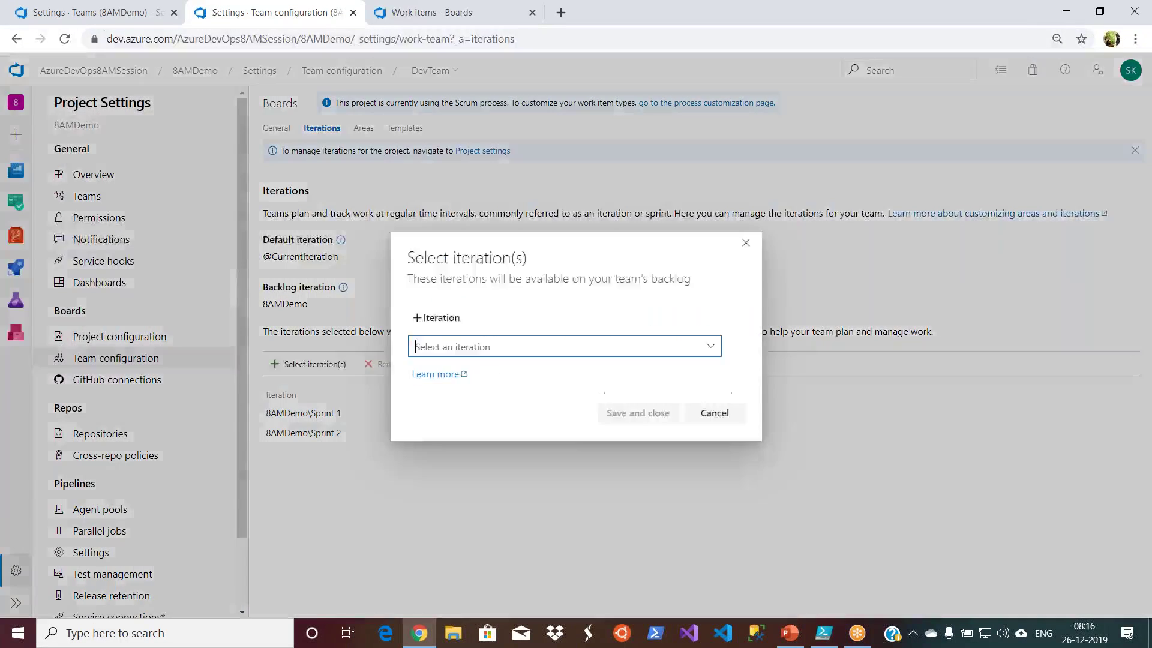
pyautogui.click(462, 436)
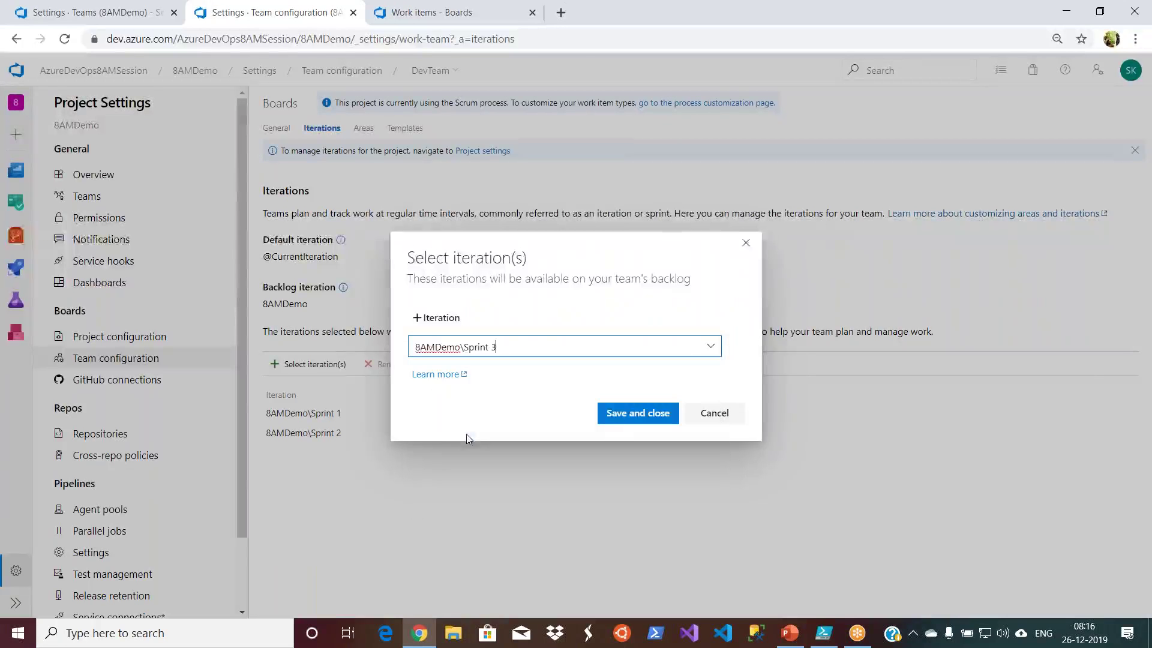
pyautogui.click(610, 422)
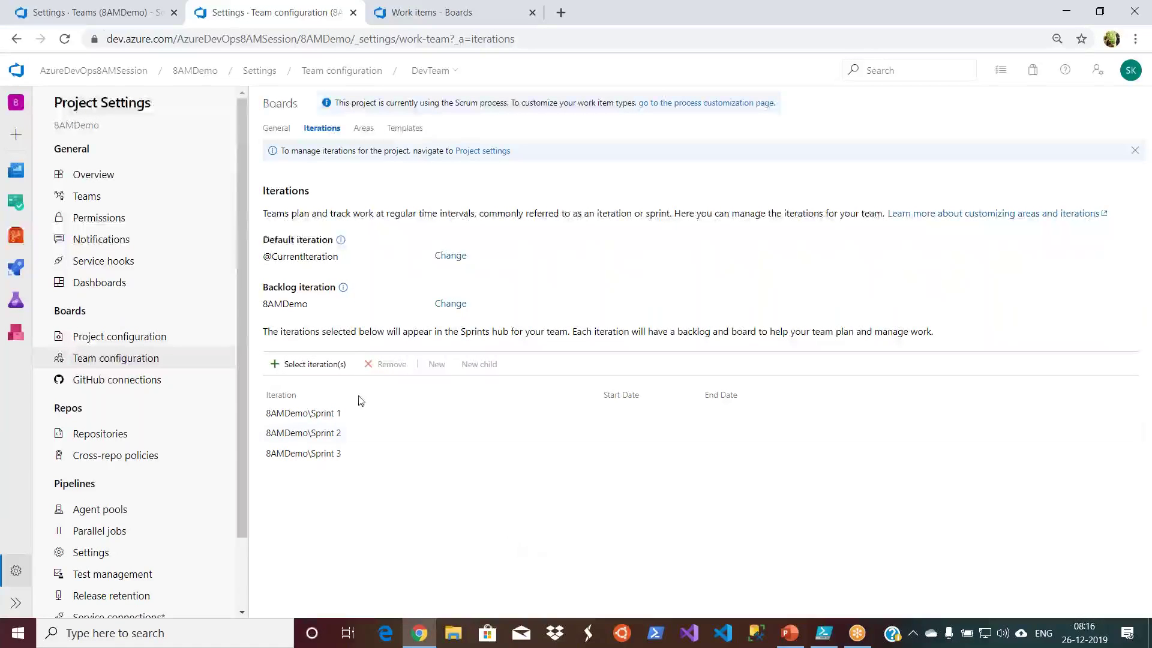
pyautogui.click(320, 420)
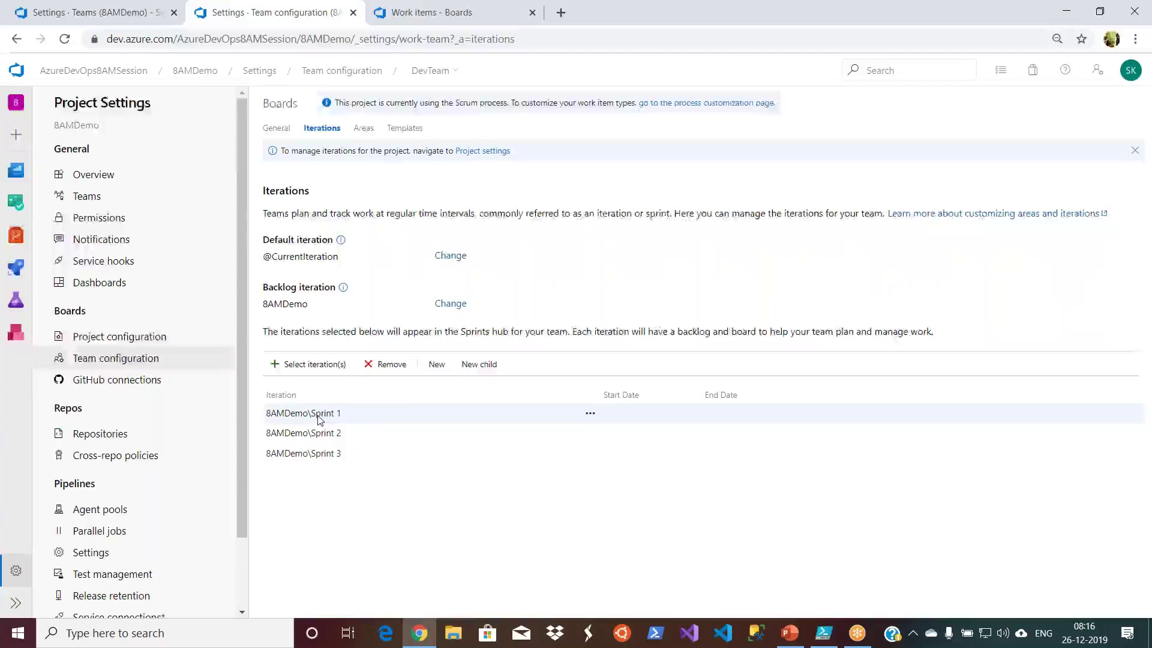
pyautogui.doubleClick(320, 419)
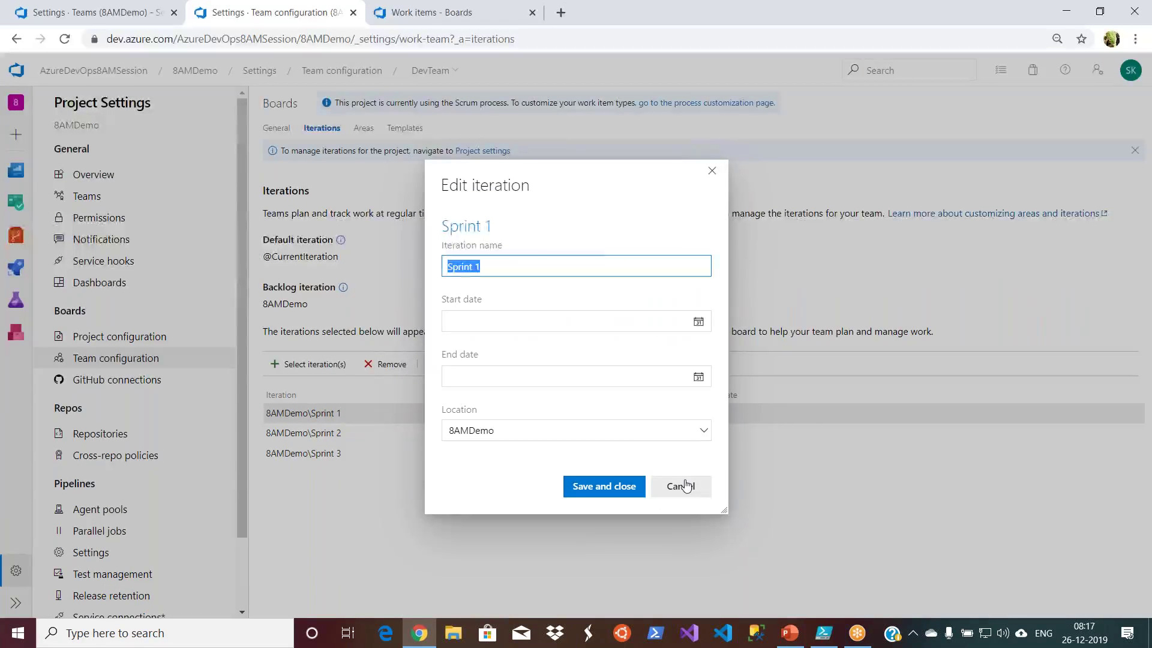
pyautogui.click(704, 432)
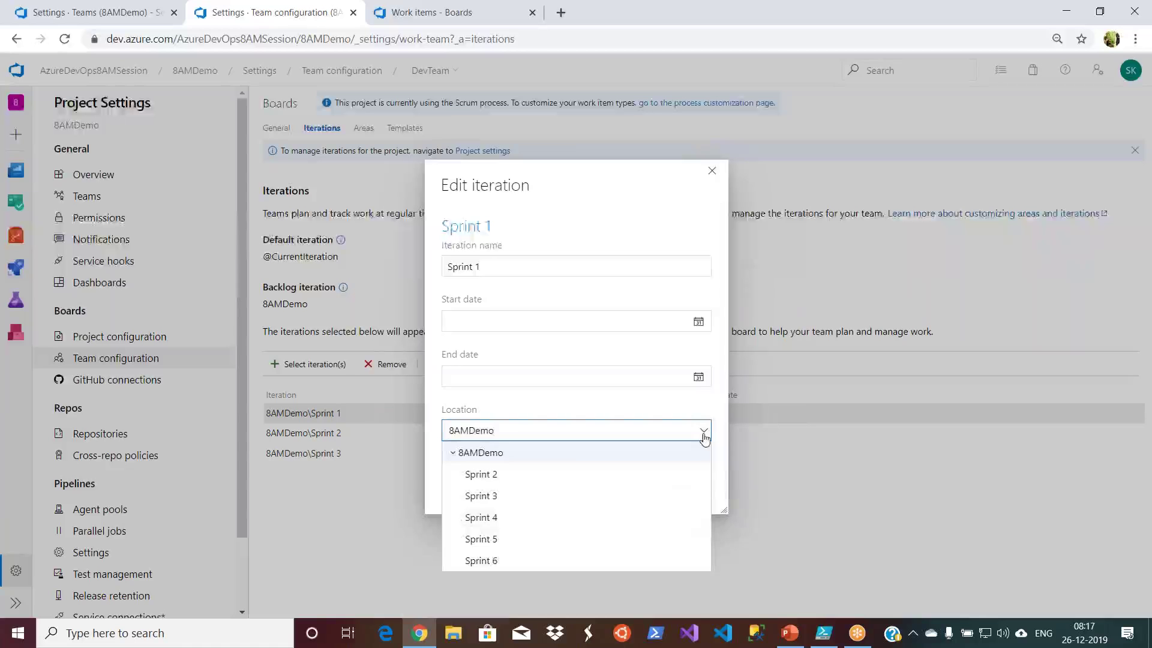
pyautogui.click(649, 258)
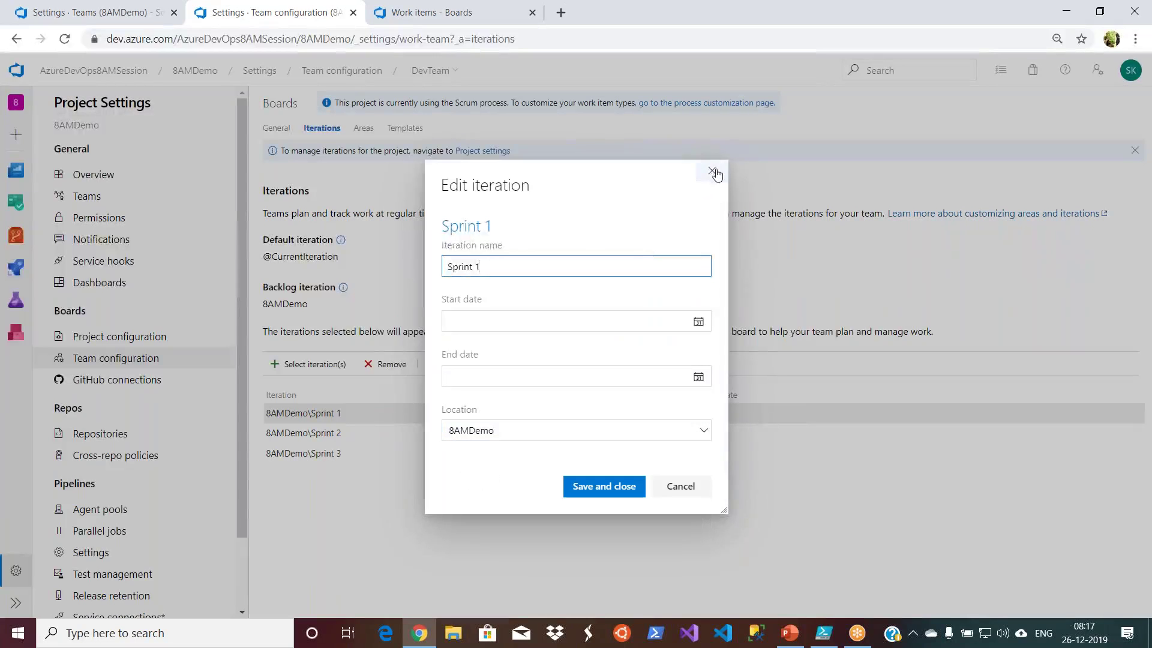
pyautogui.click(712, 171)
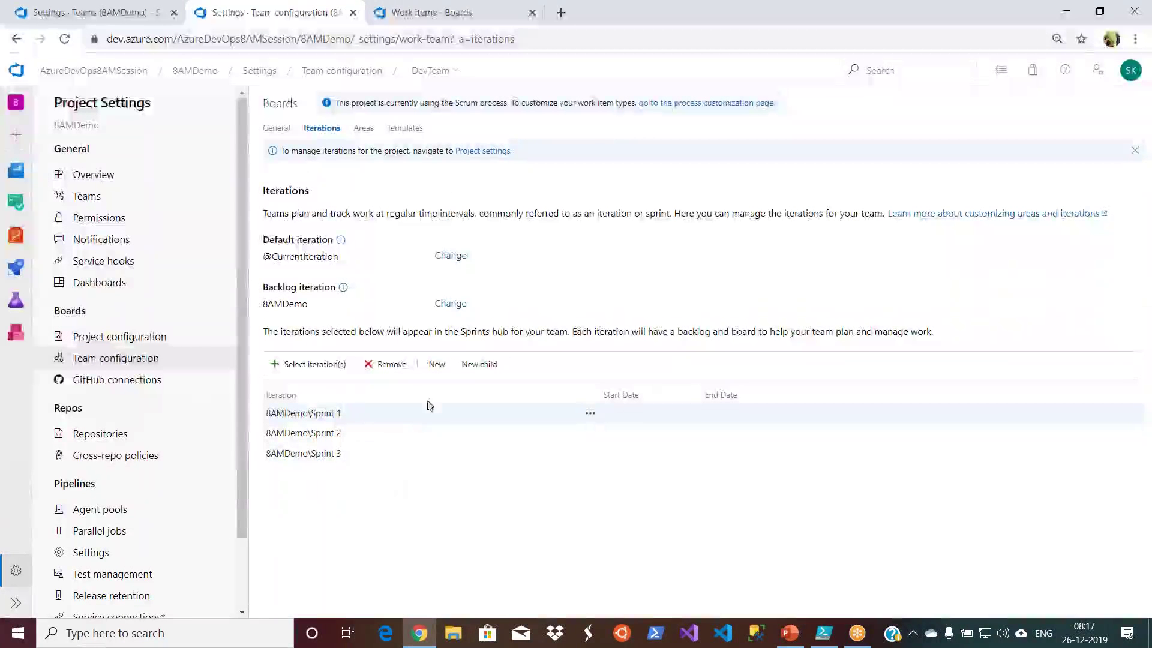
pyautogui.click(447, 305)
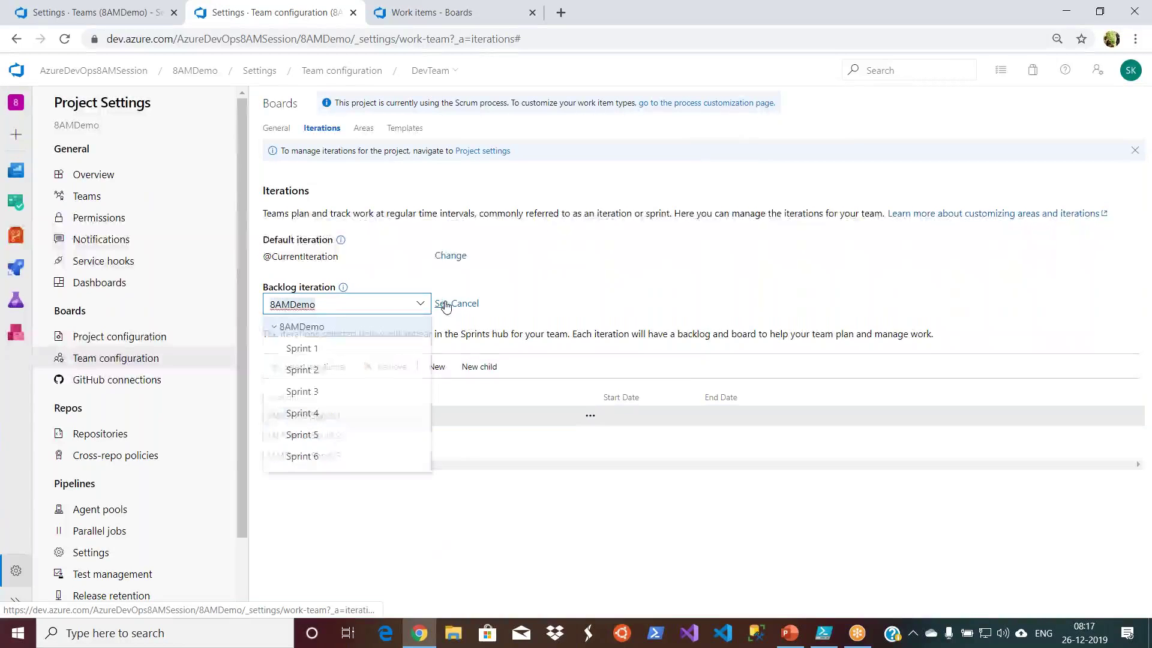
pyautogui.click(488, 276)
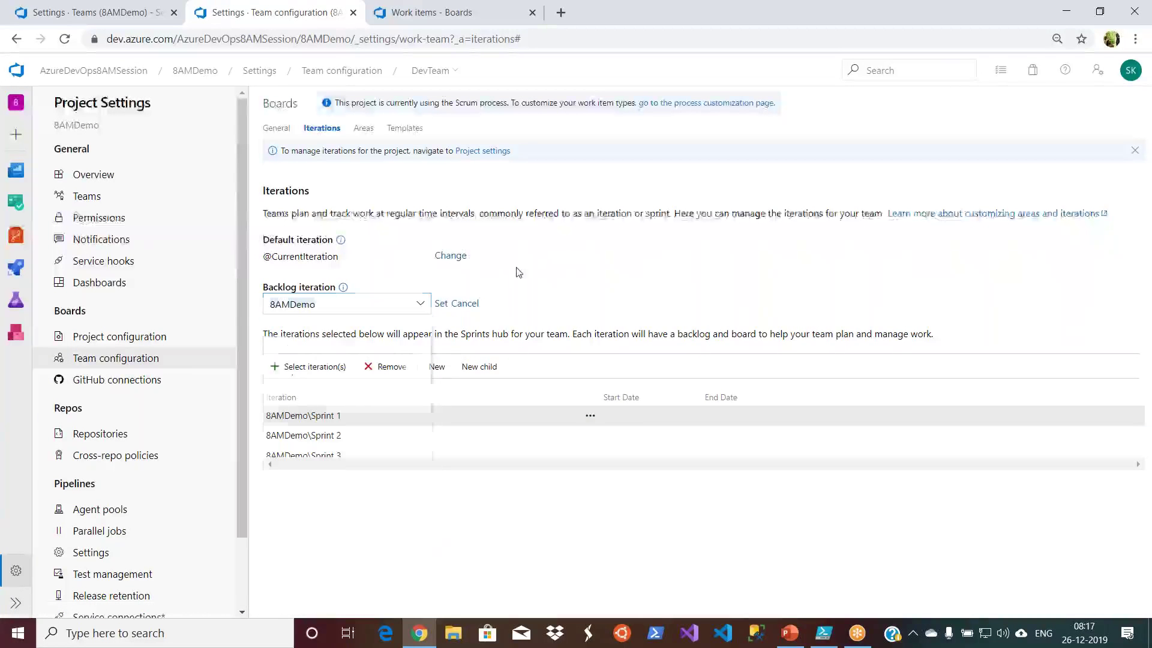
pyautogui.click(465, 303)
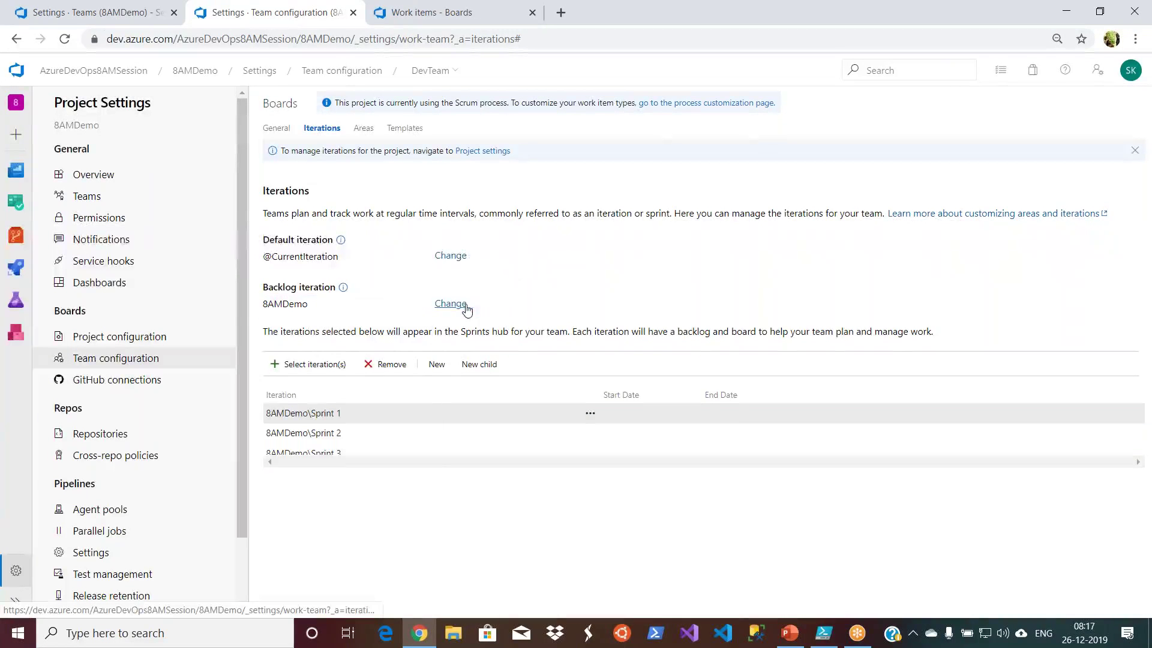
# Edit the Sprint 1 iteration to start on 12/23/2019 and end on 1/3/2020, and save it.
pyautogui.doubleClick(455, 422)
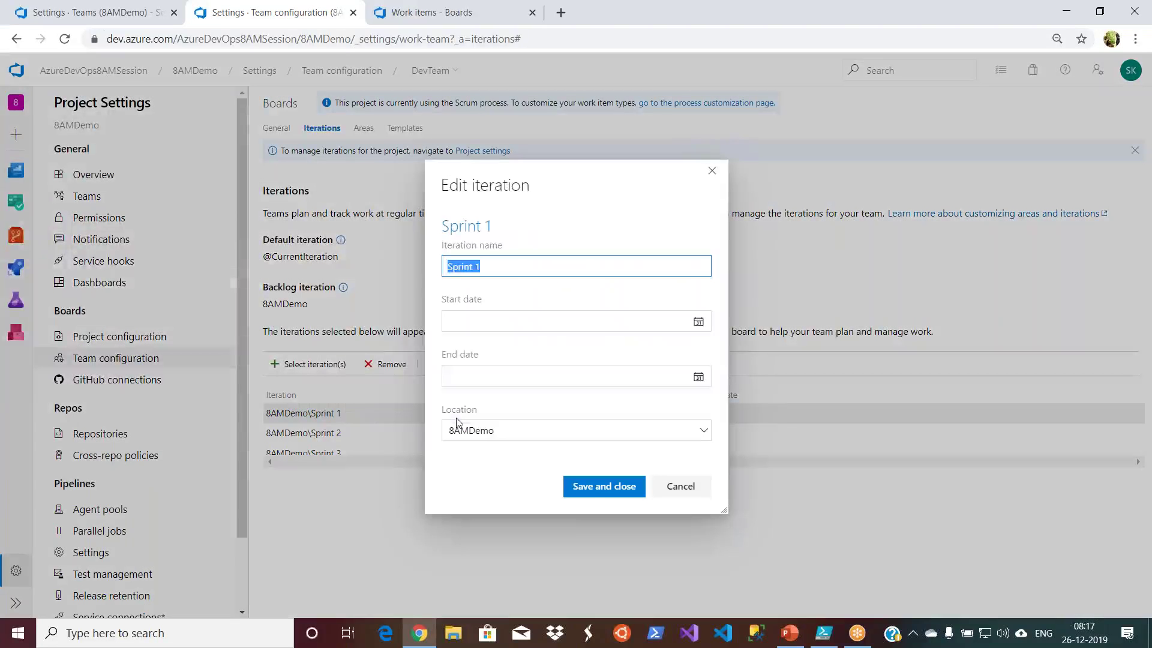
pyautogui.click(699, 323)
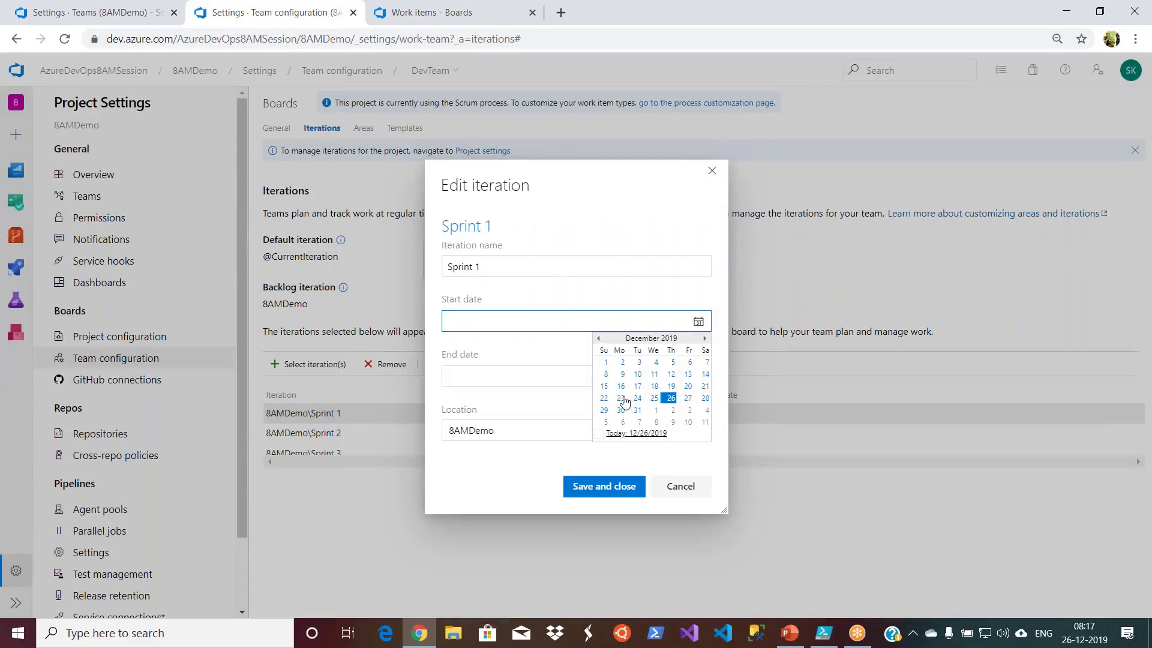
pyautogui.click(621, 398)
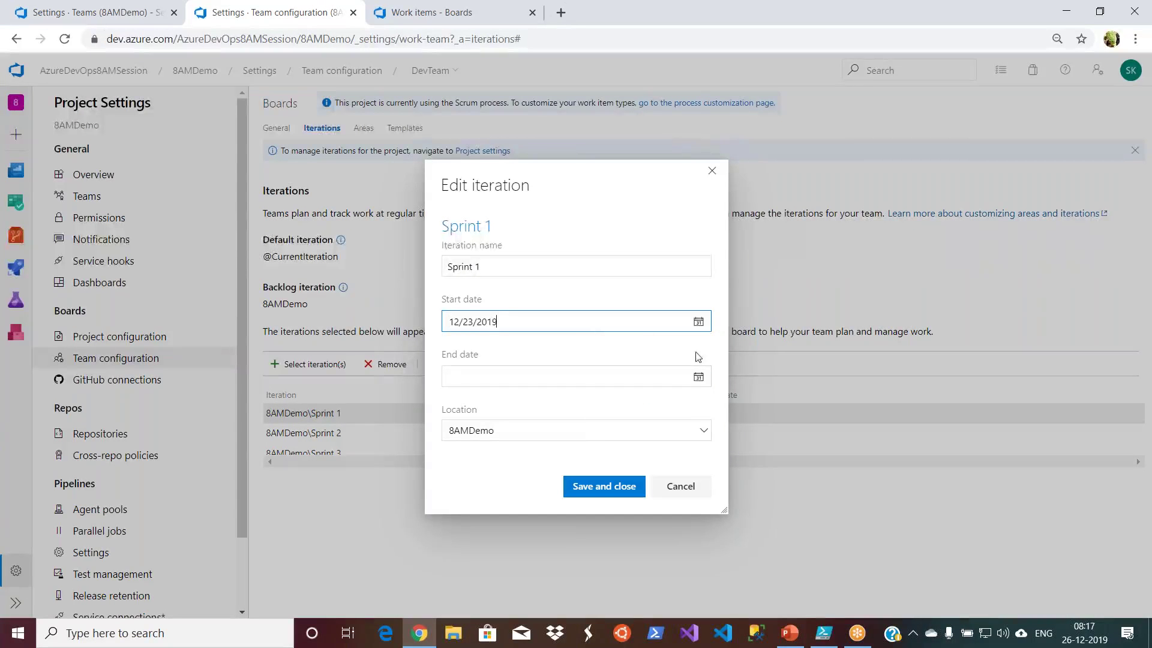
pyautogui.click(698, 377)
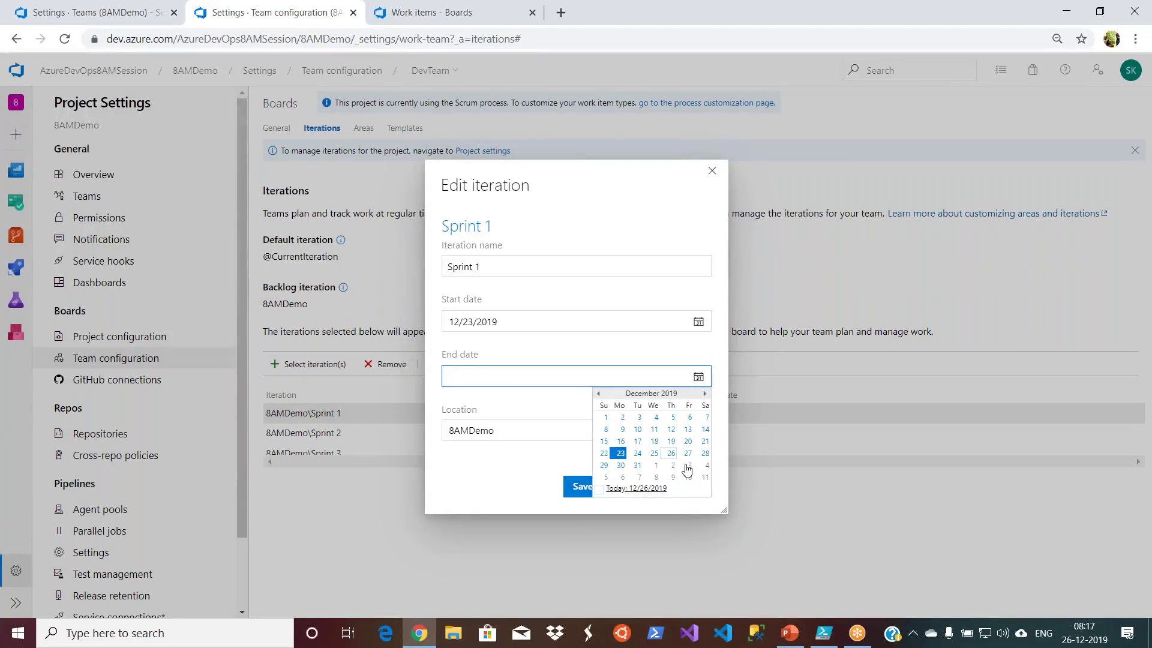
pyautogui.click(687, 466)
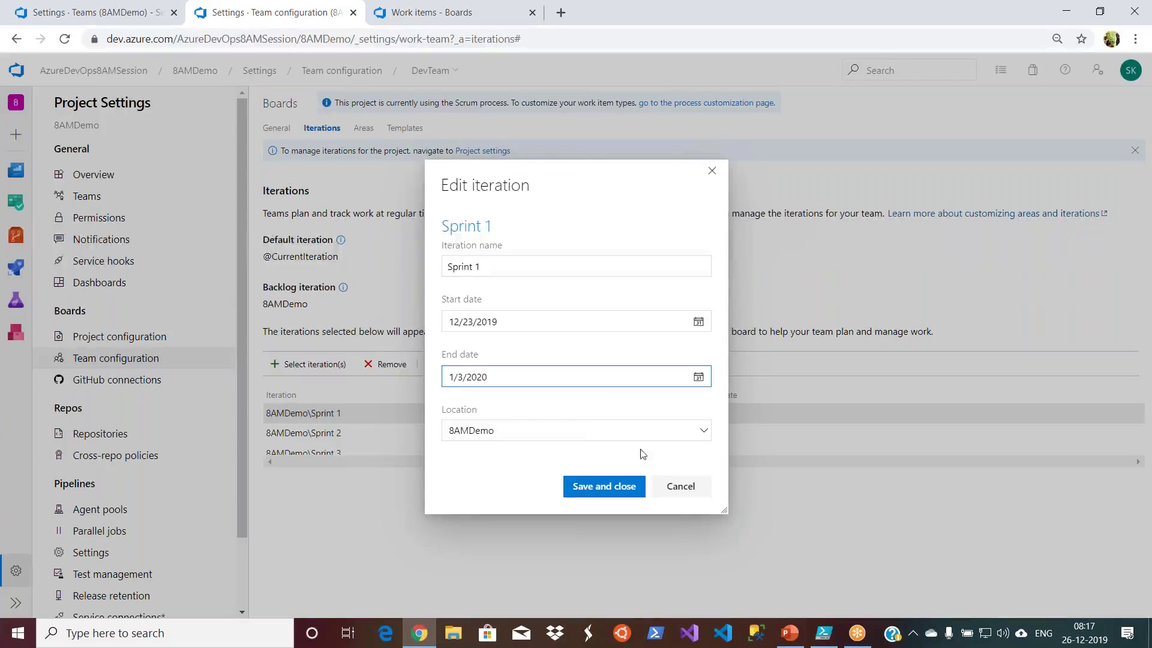
pyautogui.click(575, 480)
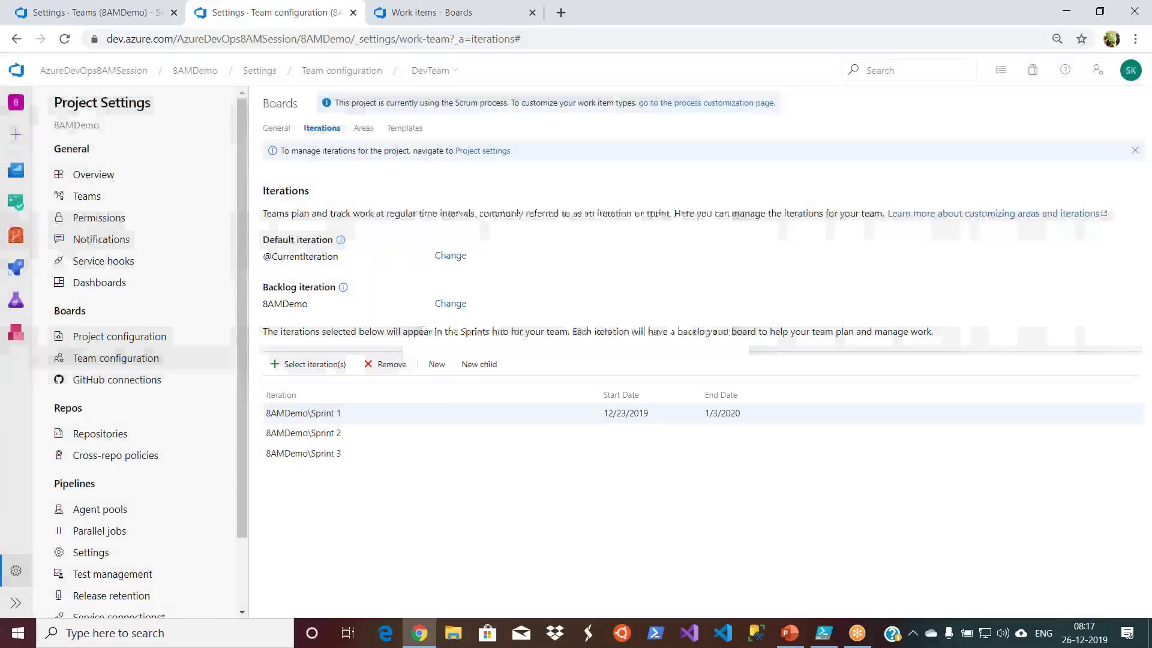
# Edit the Sprint 2 iteration to start on 1/6/2020, keep 1/17/2020 as its end date, and save it.
pyautogui.doubleClick(407, 442)
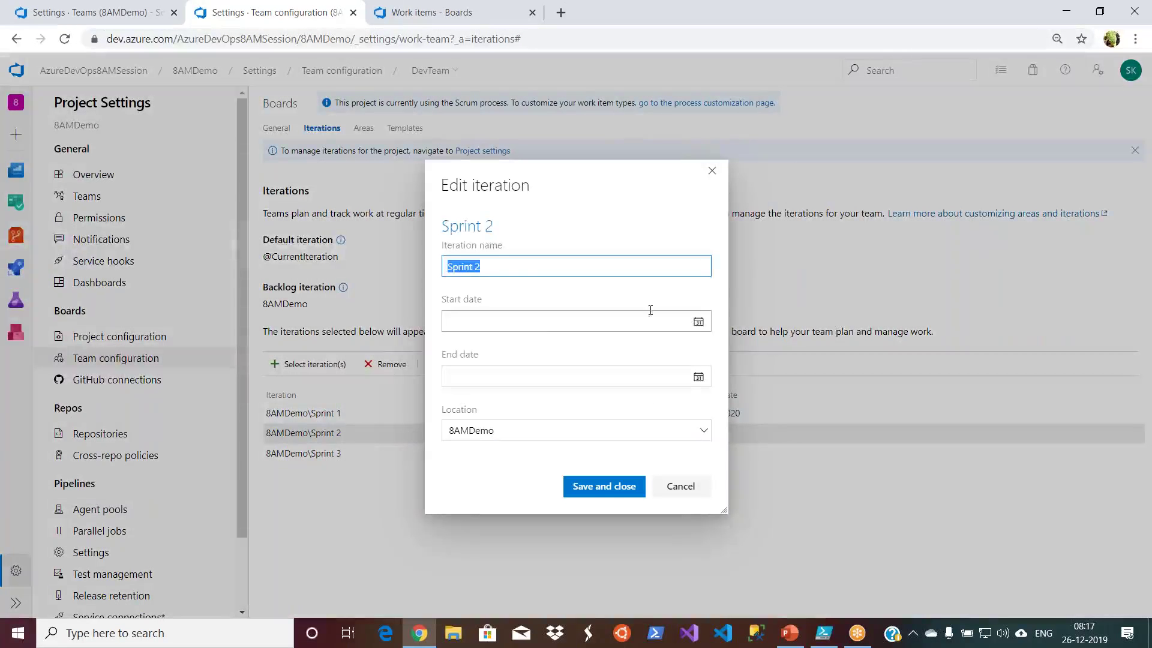
pyautogui.click(698, 321)
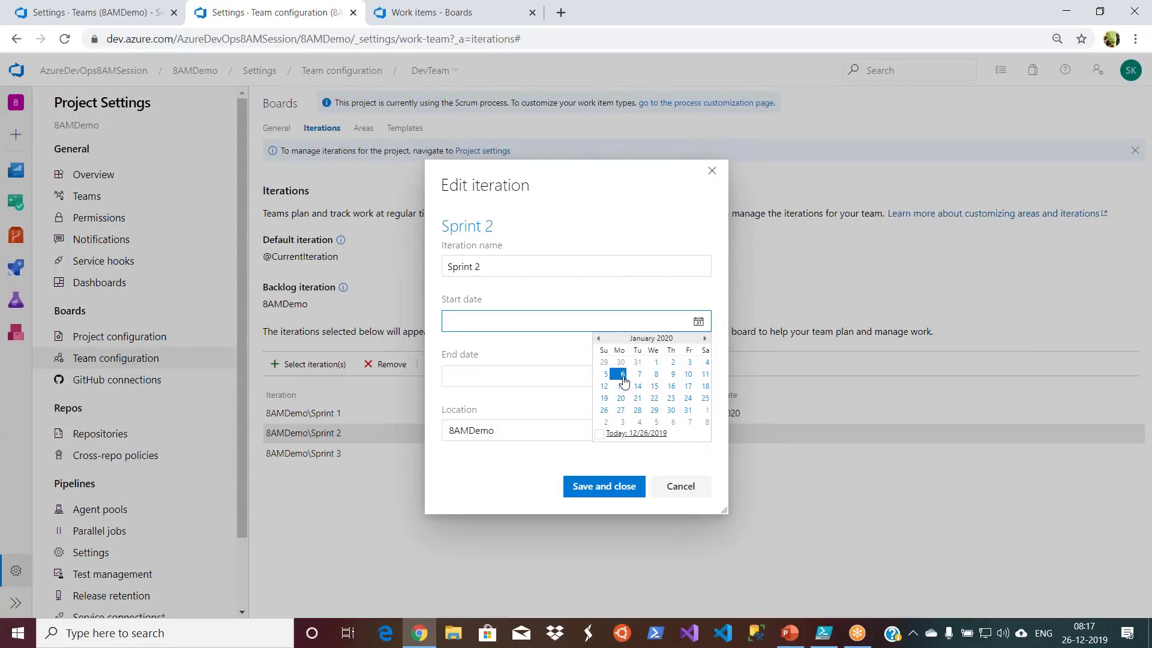
pyautogui.click(622, 377)
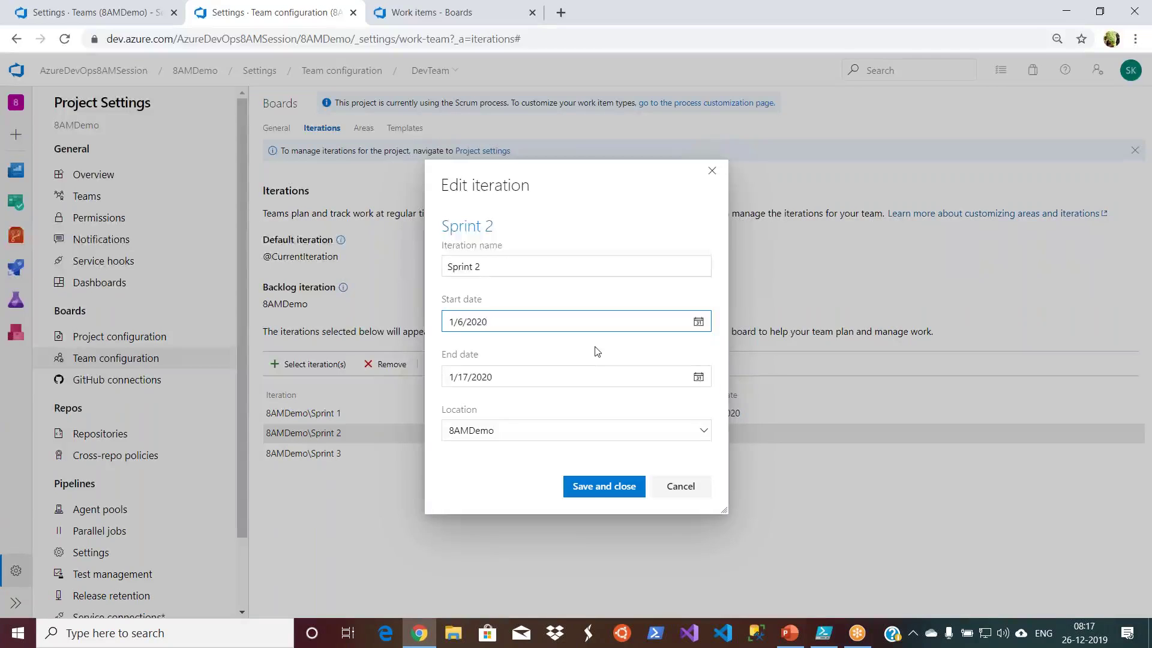
pyautogui.click(699, 378)
pyautogui.click(699, 378)
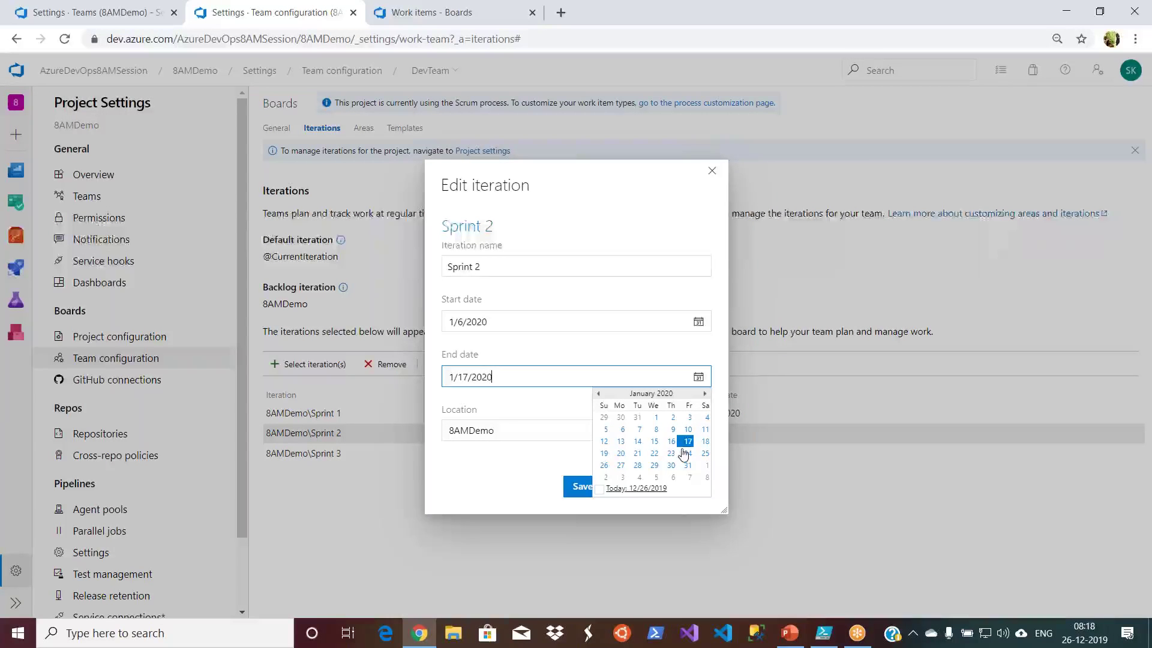
pyautogui.click(537, 484)
pyautogui.click(602, 487)
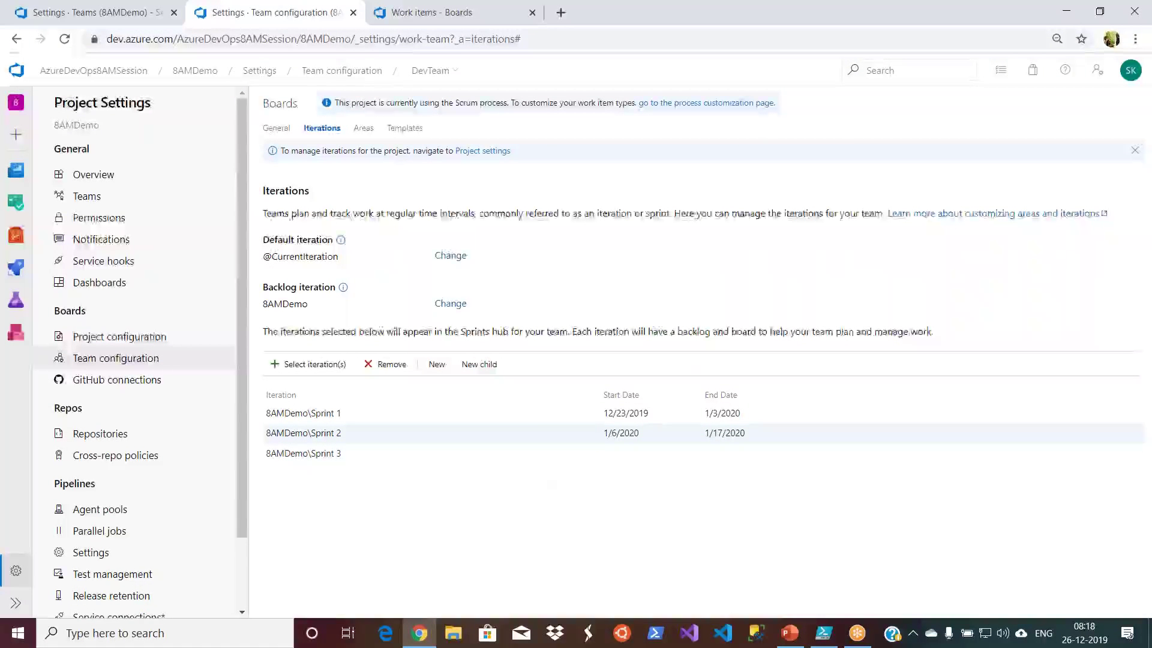
# Review DevTeam's area, template and general configuration settings.
pyautogui.click(369, 134)
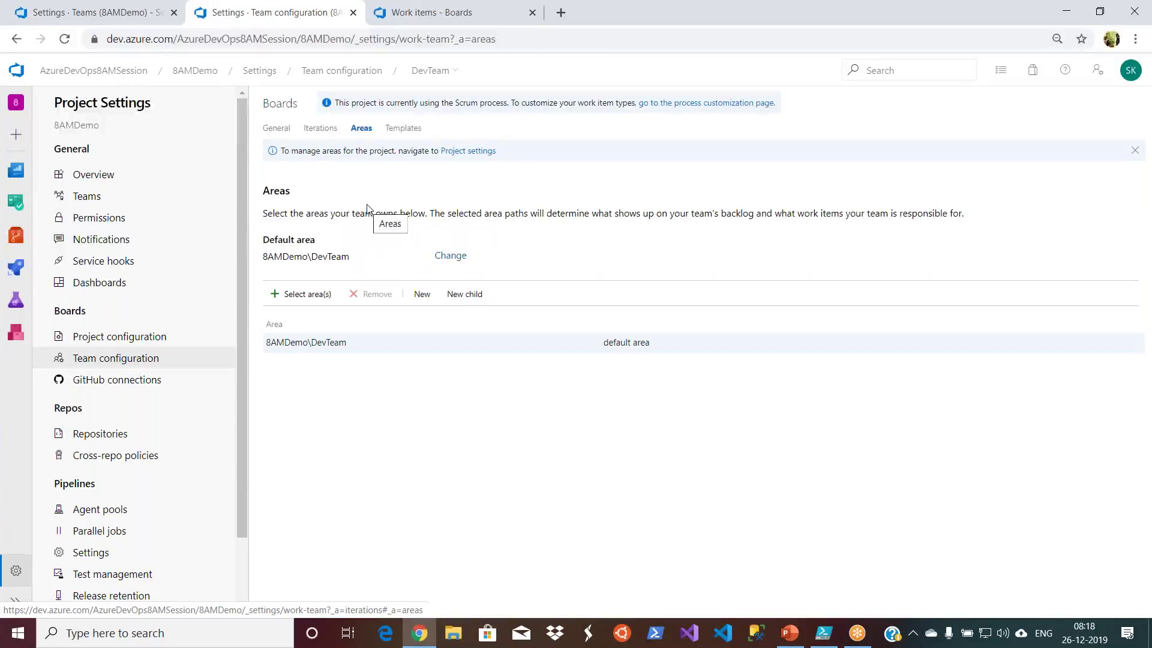
pyautogui.click(394, 129)
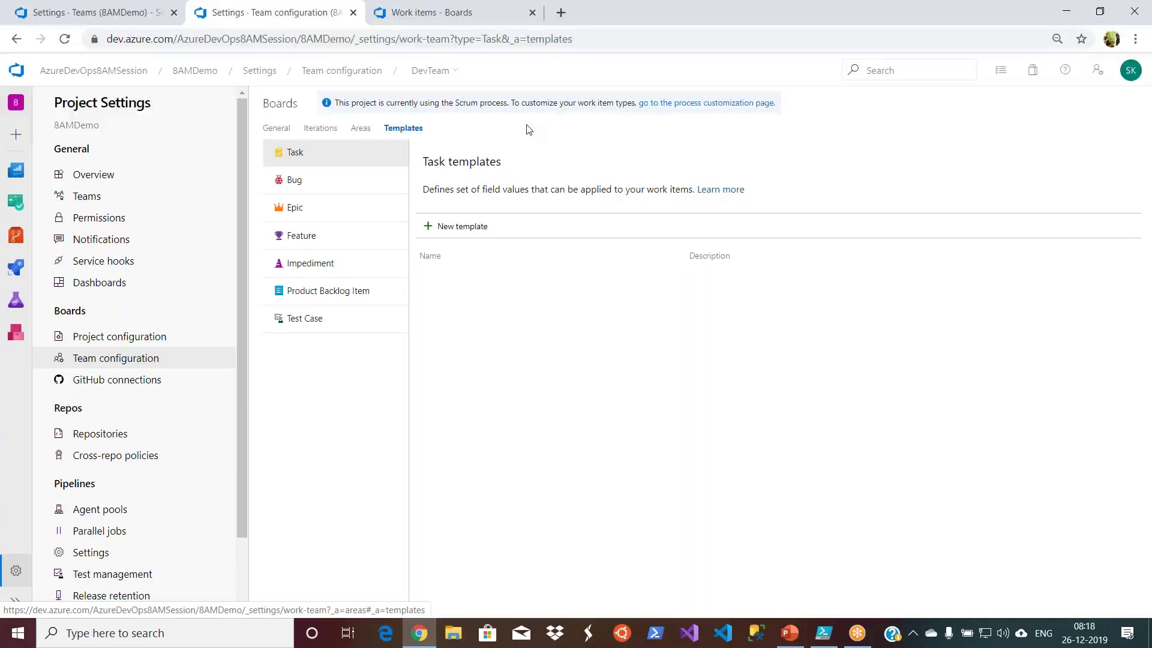
pyautogui.click(275, 128)
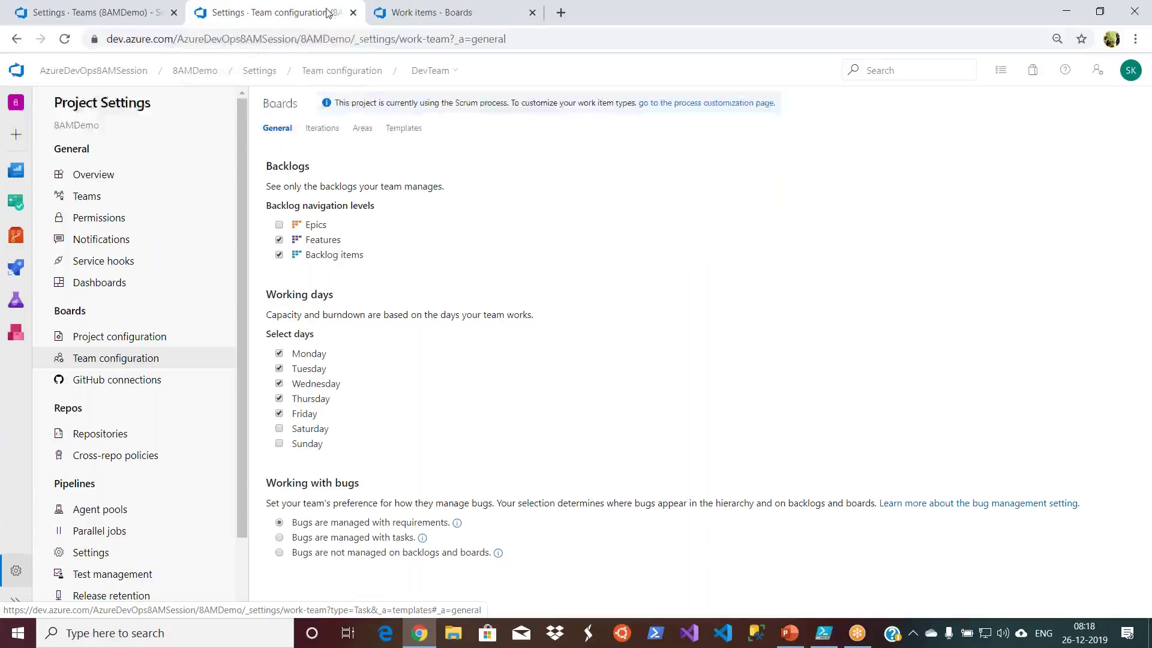
# Go to the 8AMDemo project from the Teams settings page and show DevTeam's board as a backlog.
pyautogui.click(133, 15)
pyautogui.click(210, 72)
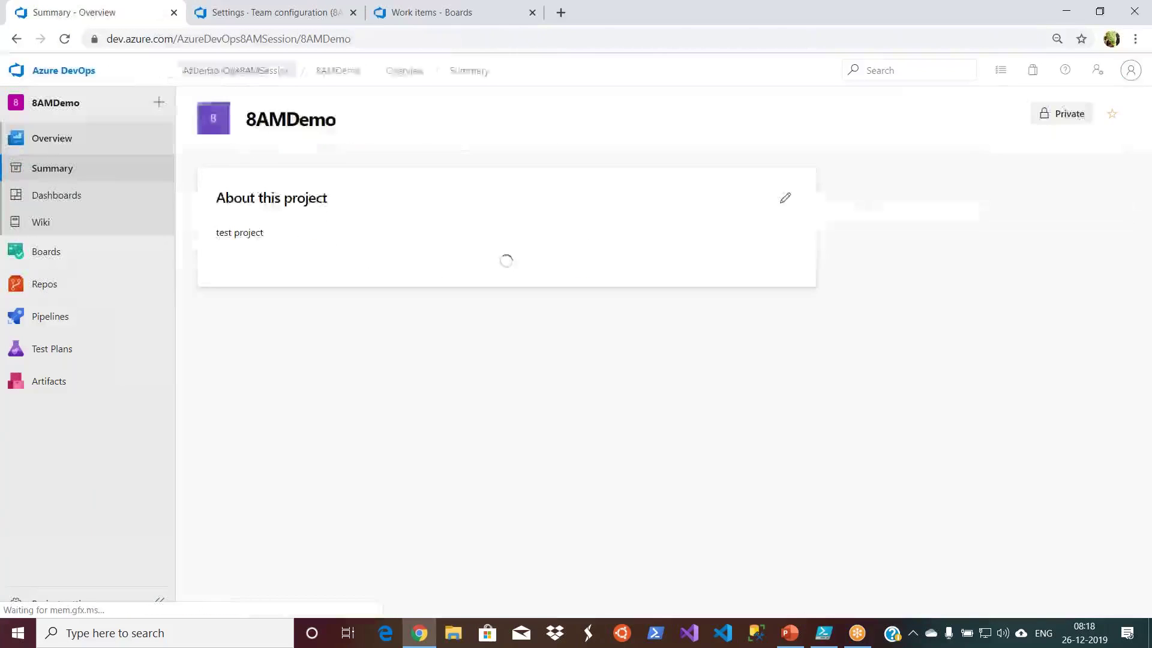
pyautogui.moveTo(83, 251)
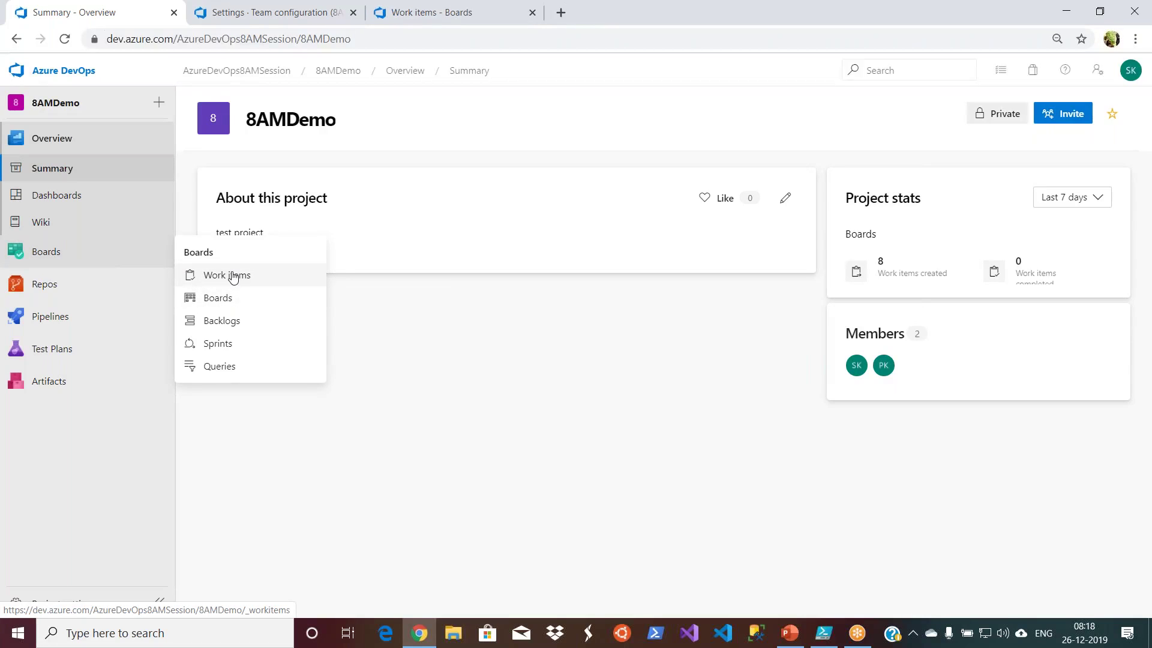
pyautogui.click(231, 303)
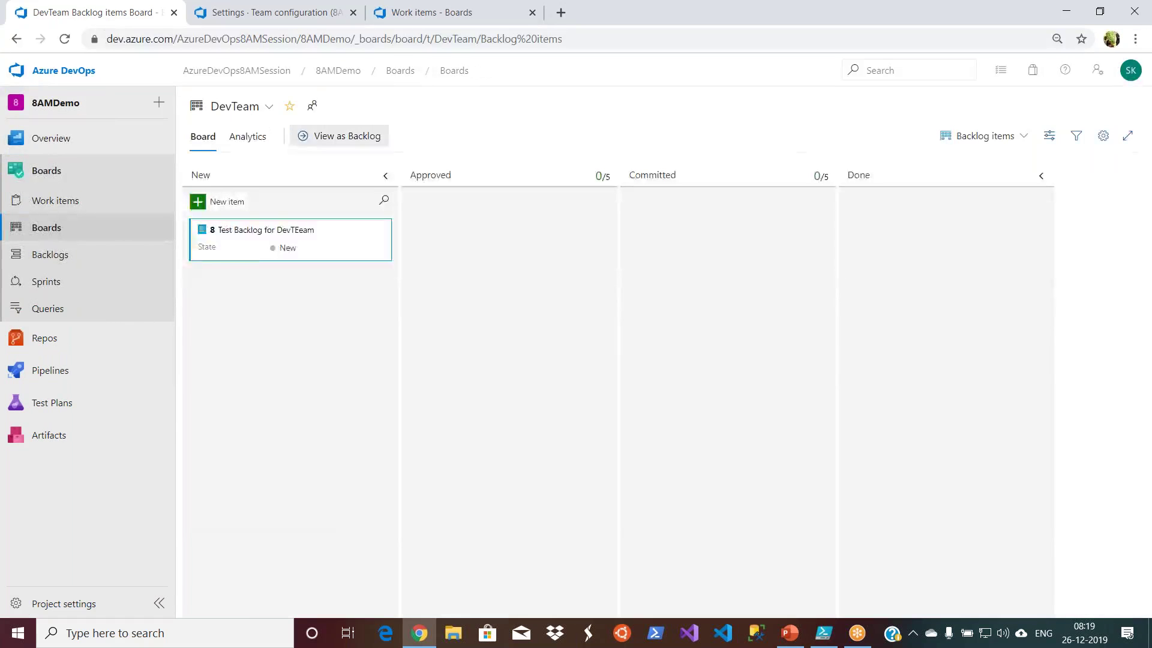
pyautogui.click(346, 136)
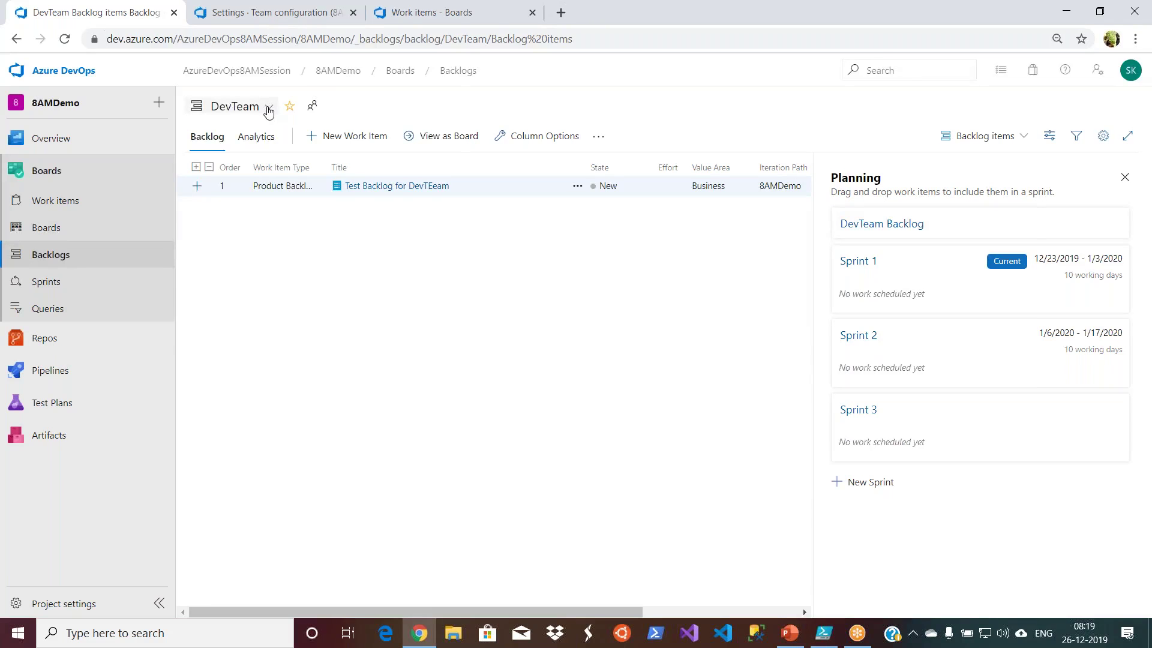
# Compare the backlogs of DB Team and DevTeam, finishing on DB Team's backlog.
pyautogui.click(268, 109)
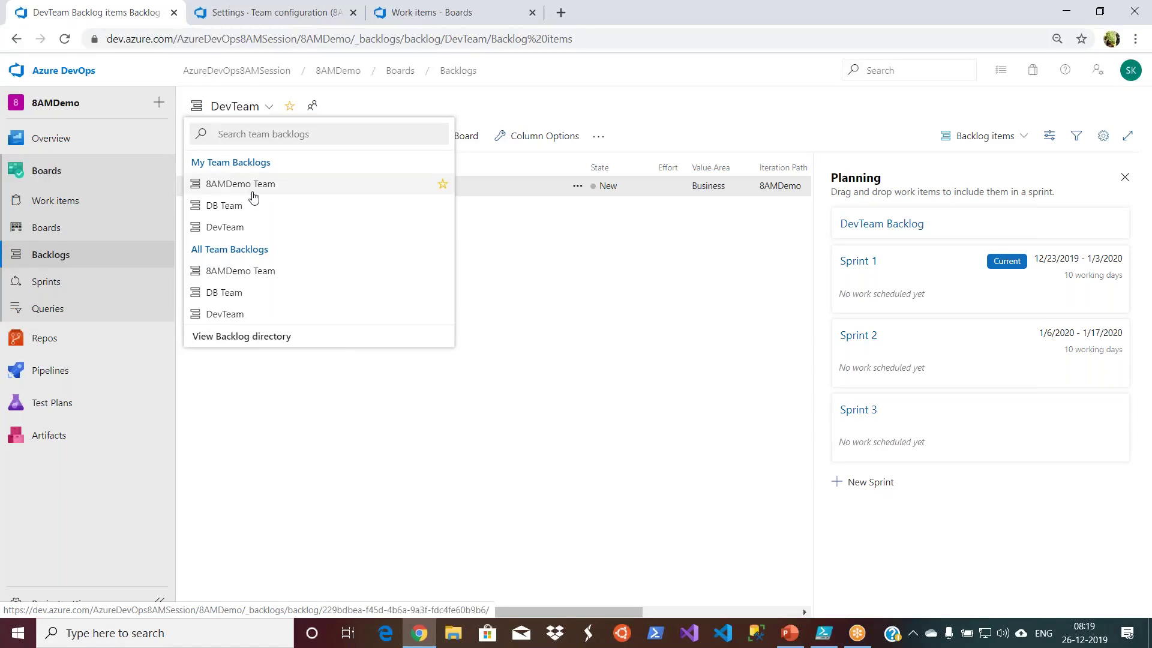
pyautogui.click(245, 210)
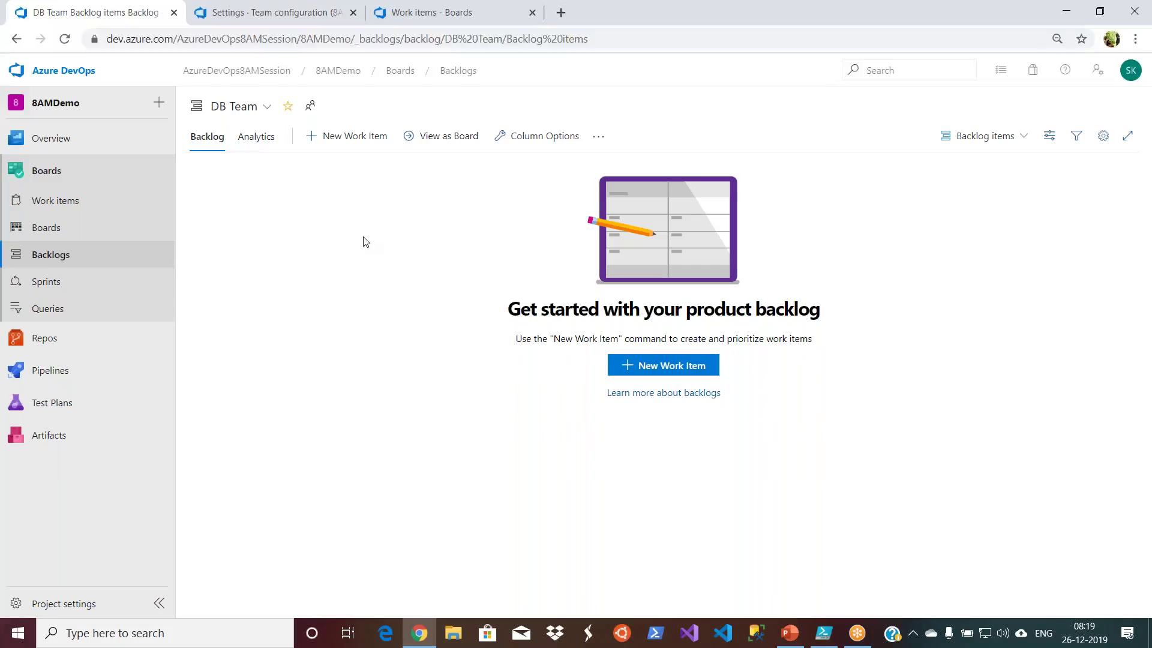
pyautogui.click(267, 108)
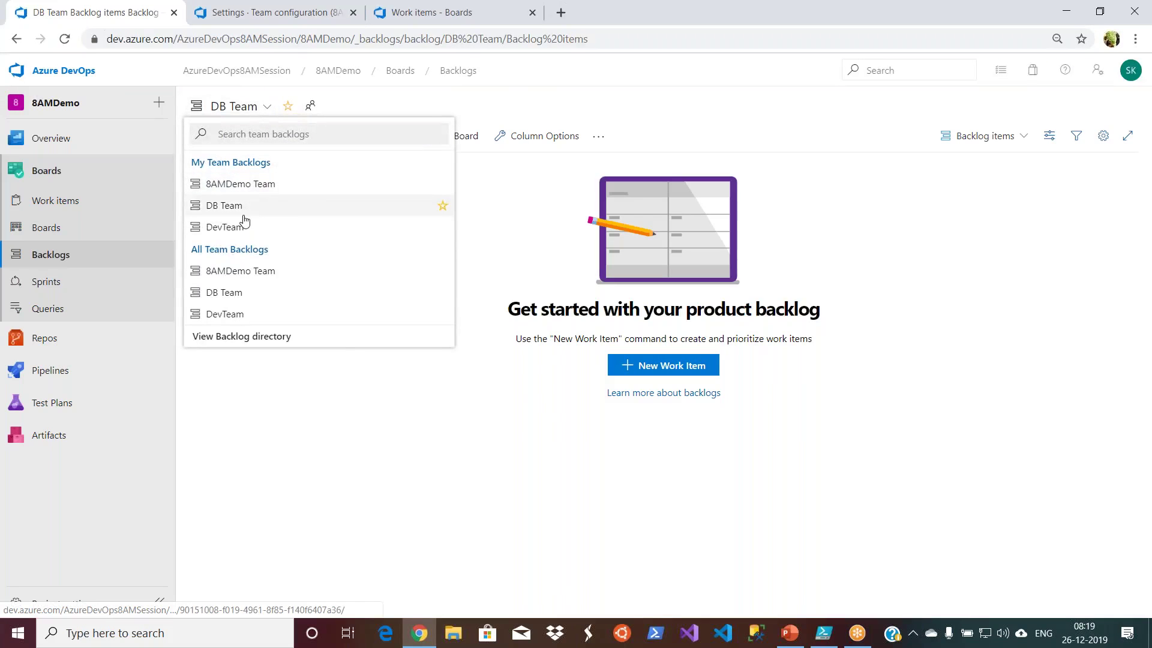
pyautogui.click(225, 226)
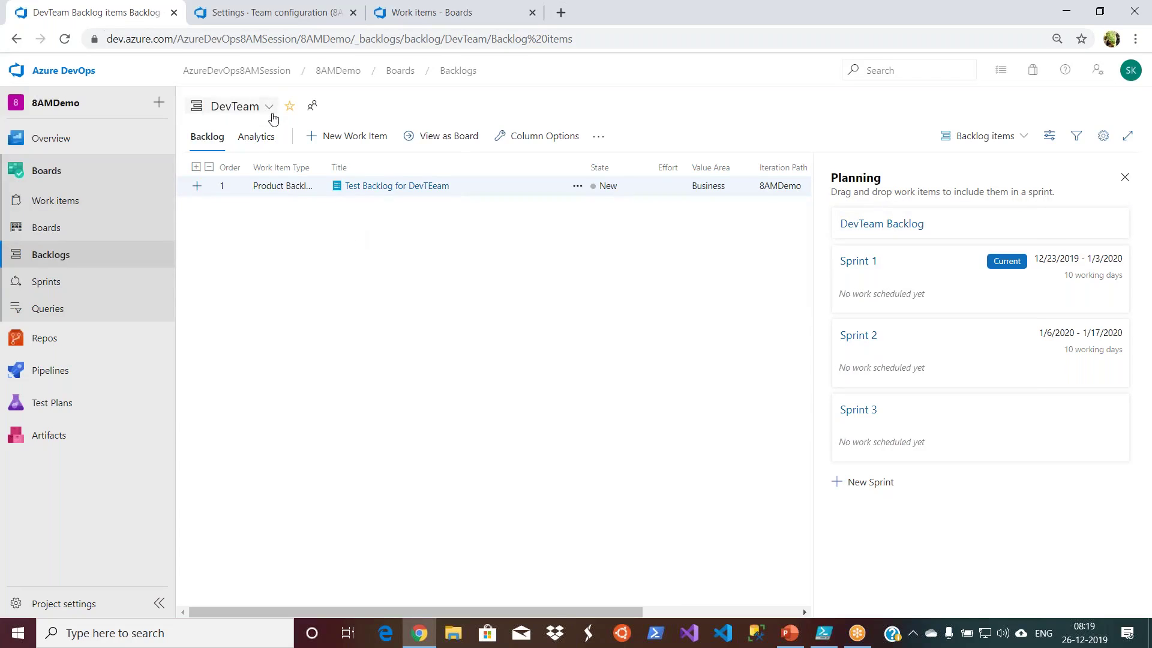
pyautogui.click(270, 111)
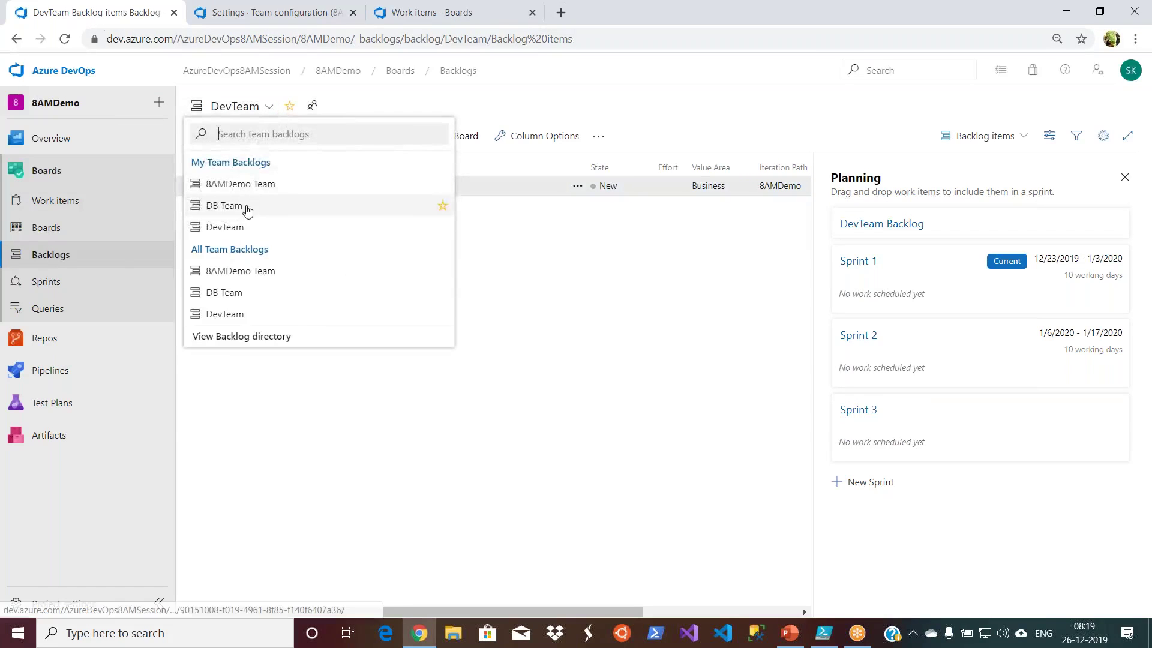
pyautogui.click(247, 206)
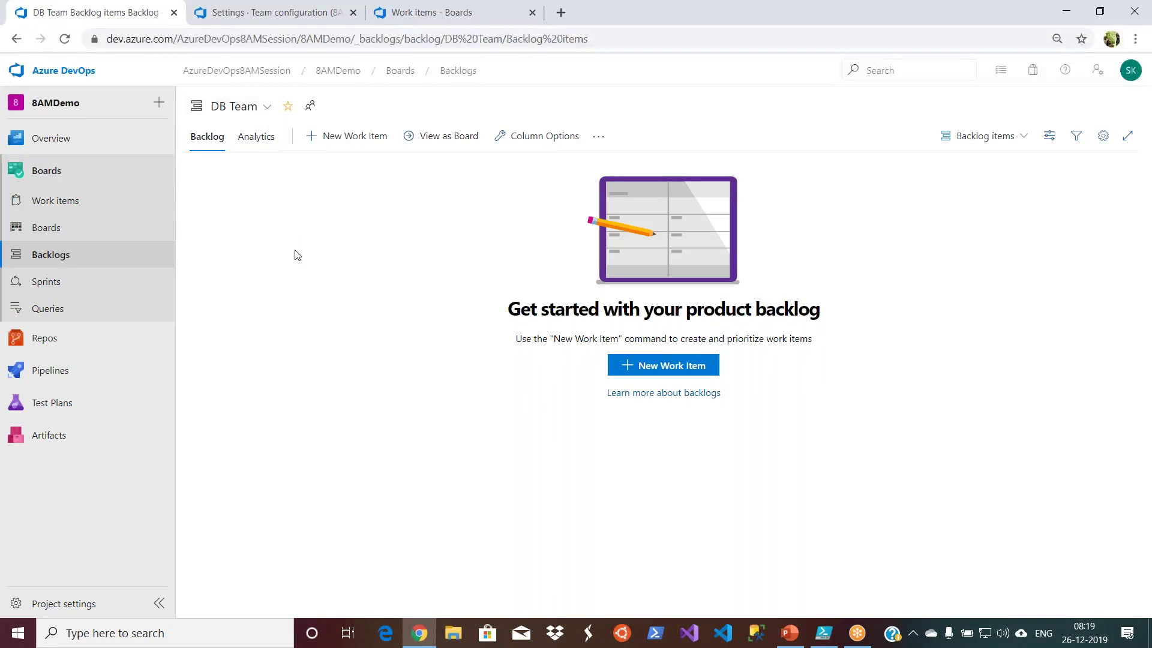
# Add a product backlog item titled "DB Team Product backlog requirement" to the bottom of DB Team's backlog.
pyautogui.click(362, 135)
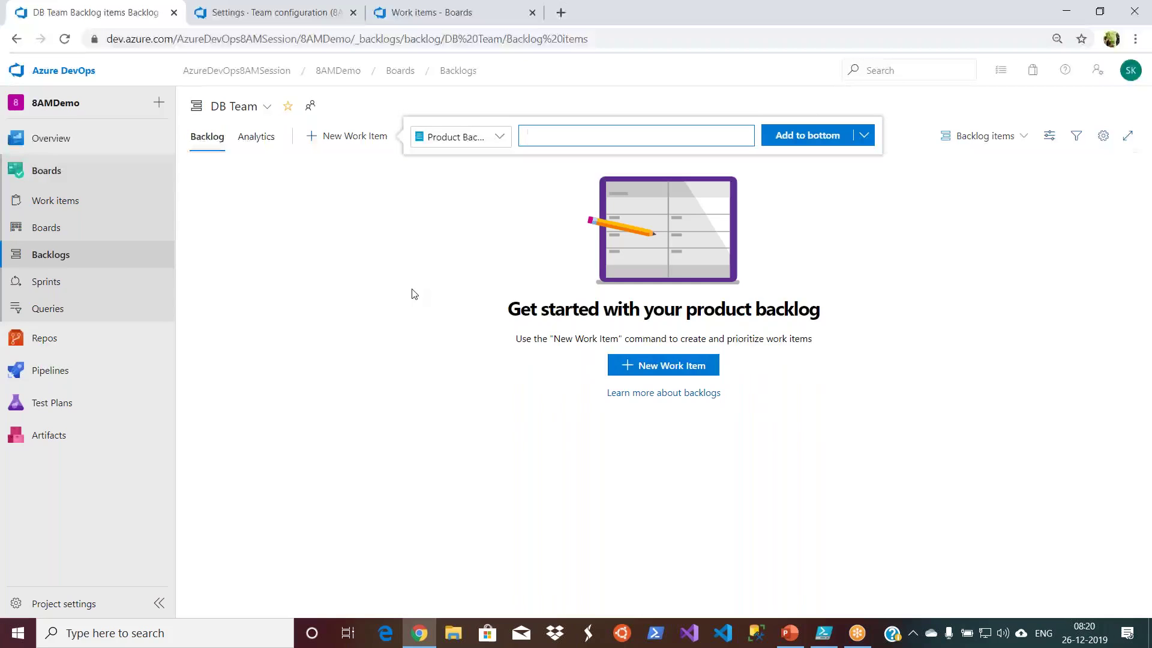
pyautogui.click(500, 138)
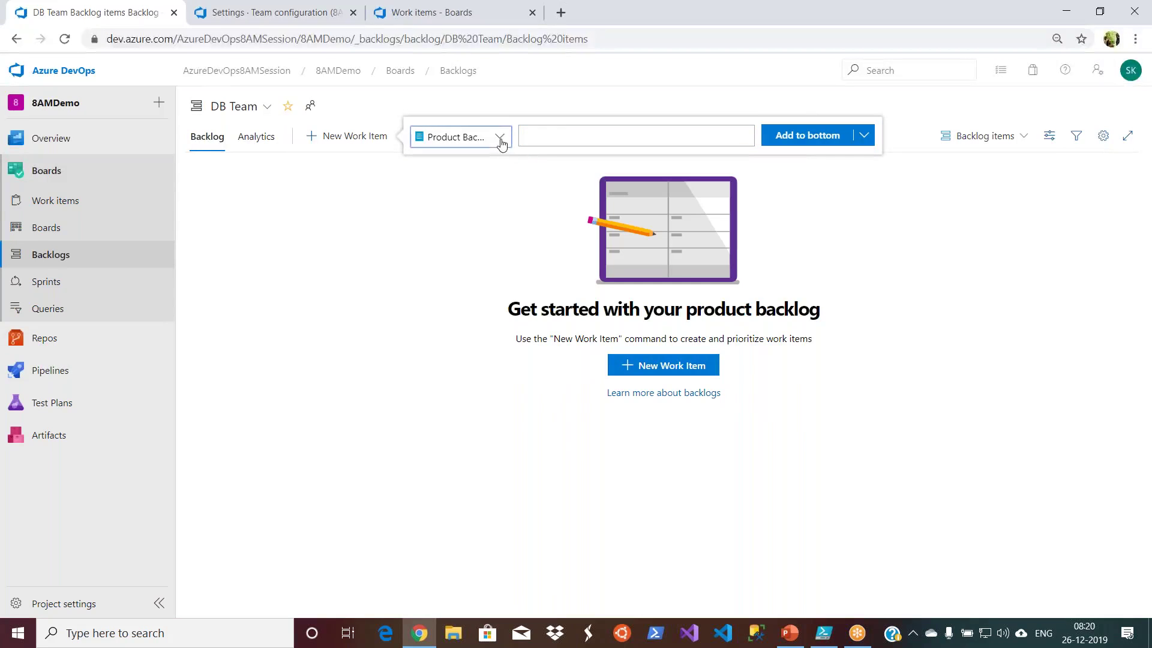
pyautogui.click(565, 135)
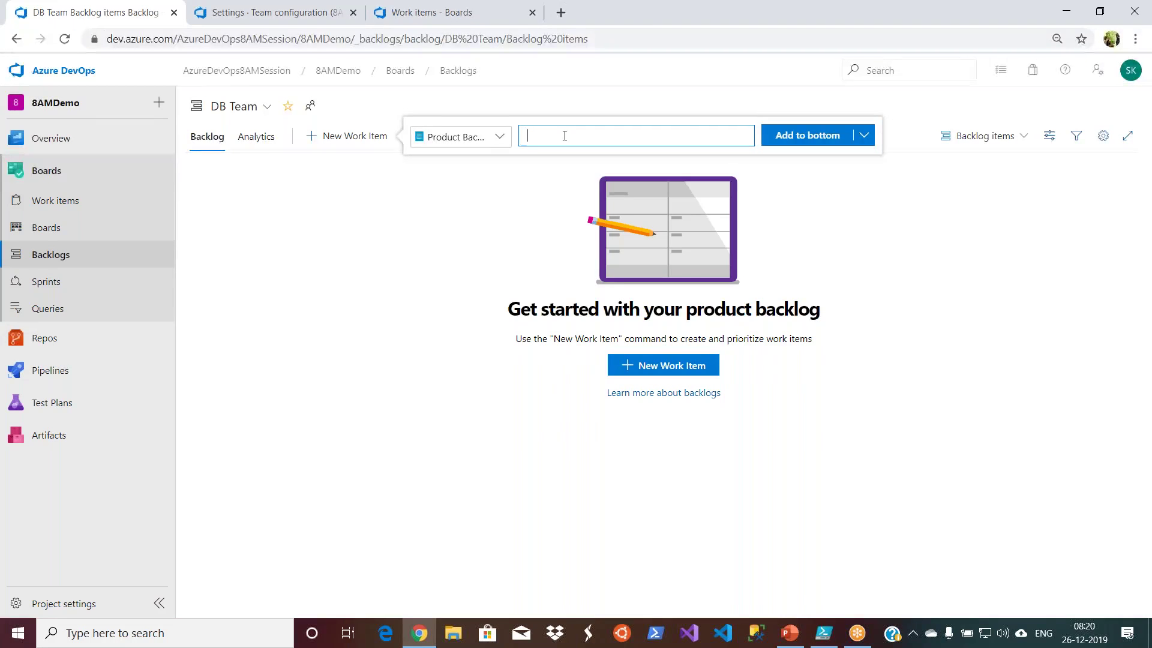
pyautogui.click(507, 137)
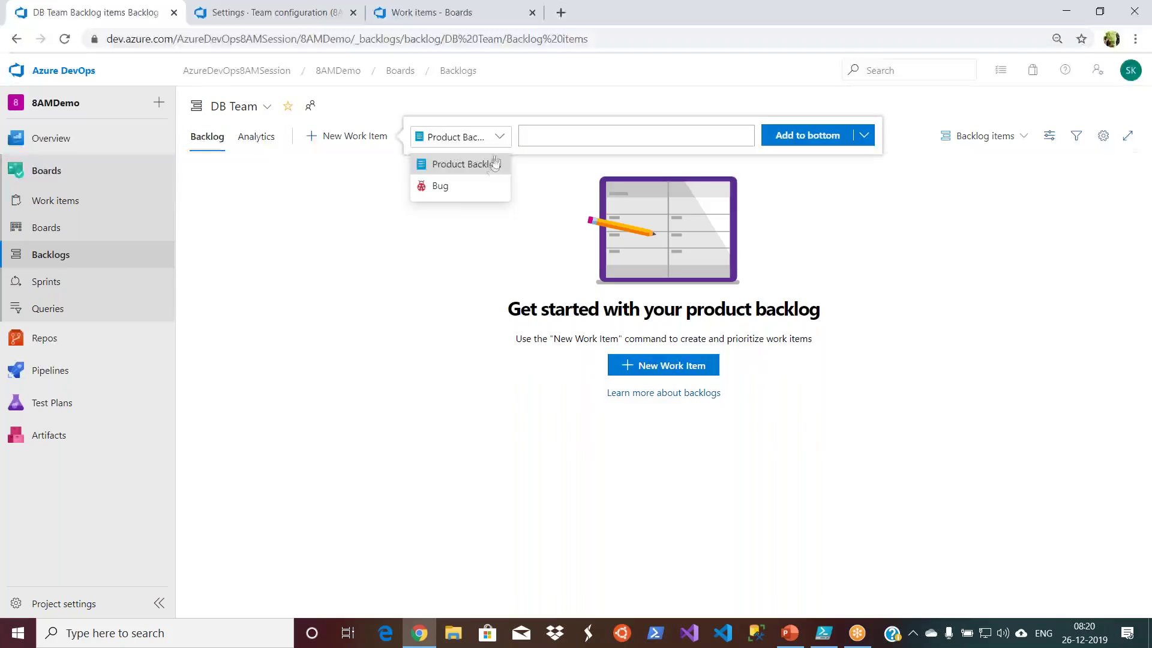
pyautogui.click(567, 134)
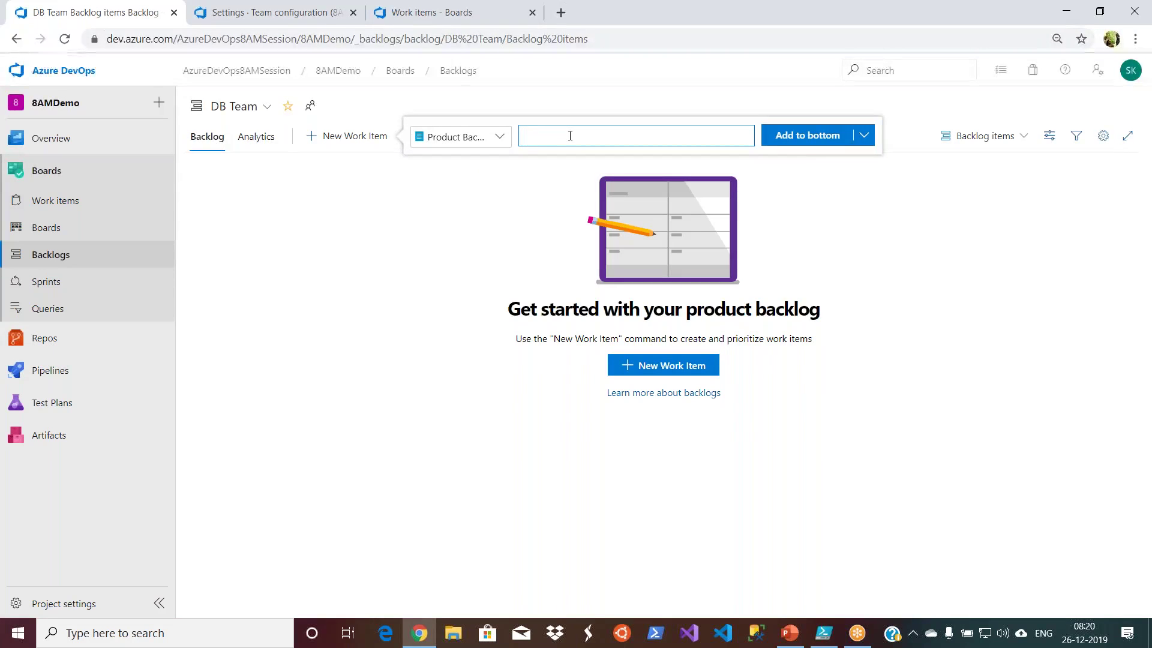
pyautogui.write('DB Team Product backlog f')
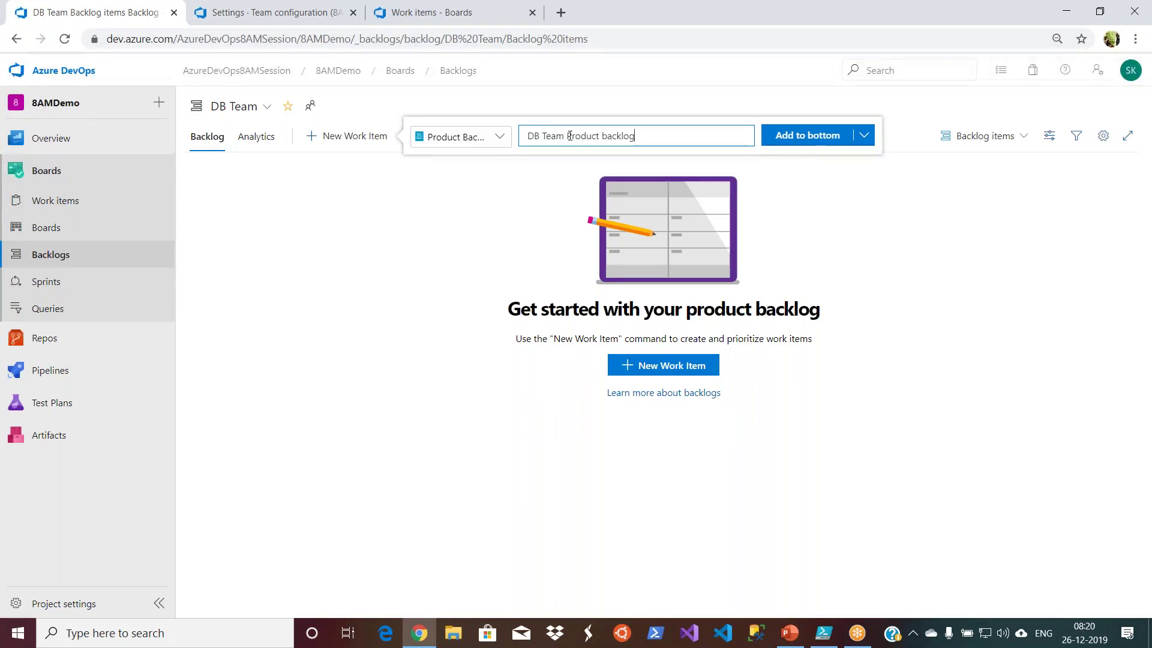
pyautogui.press('BackSpace')
pyautogui.write('rqu')
pyautogui.press('BackSpace')
pyautogui.press('BackSpace')
pyautogui.press('BackSpace')
pyautogui.write('rq')
pyautogui.press('BackSpace')
pyautogui.write('equirement')
pyautogui.click(811, 137)
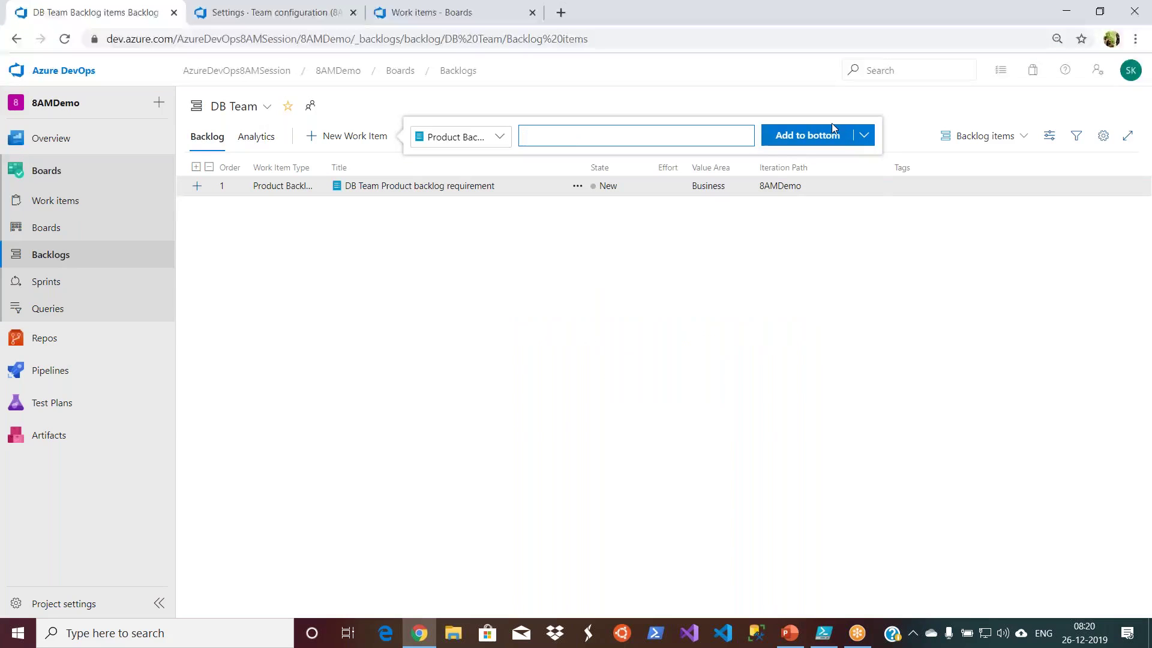
pyautogui.click(864, 135)
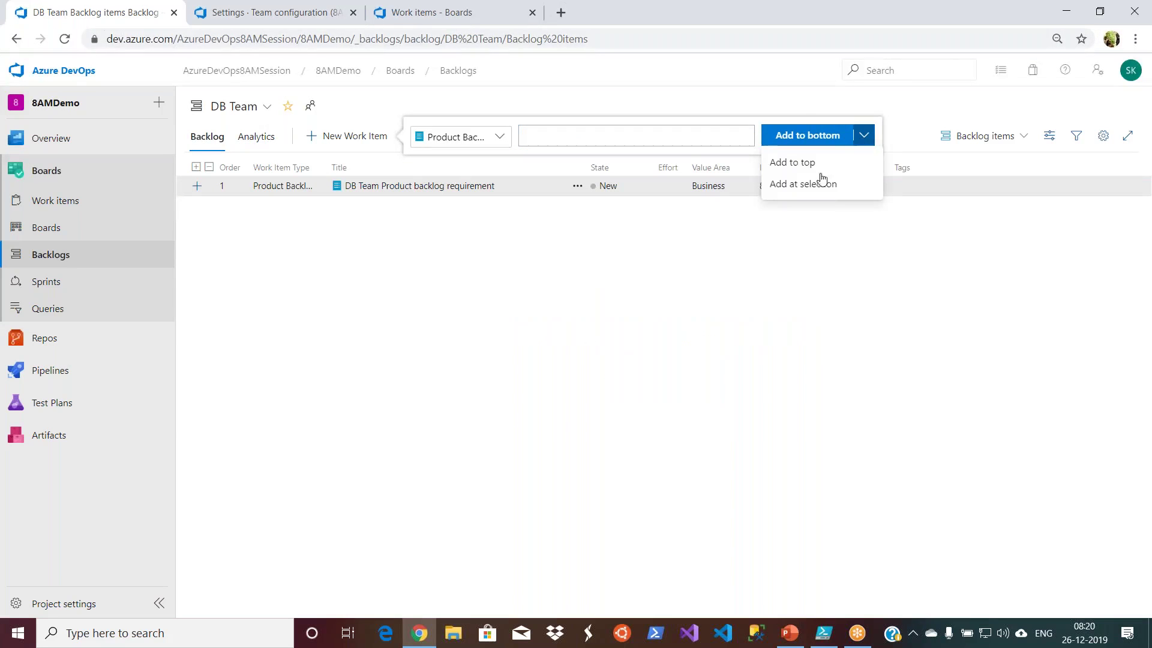
pyautogui.click(750, 295)
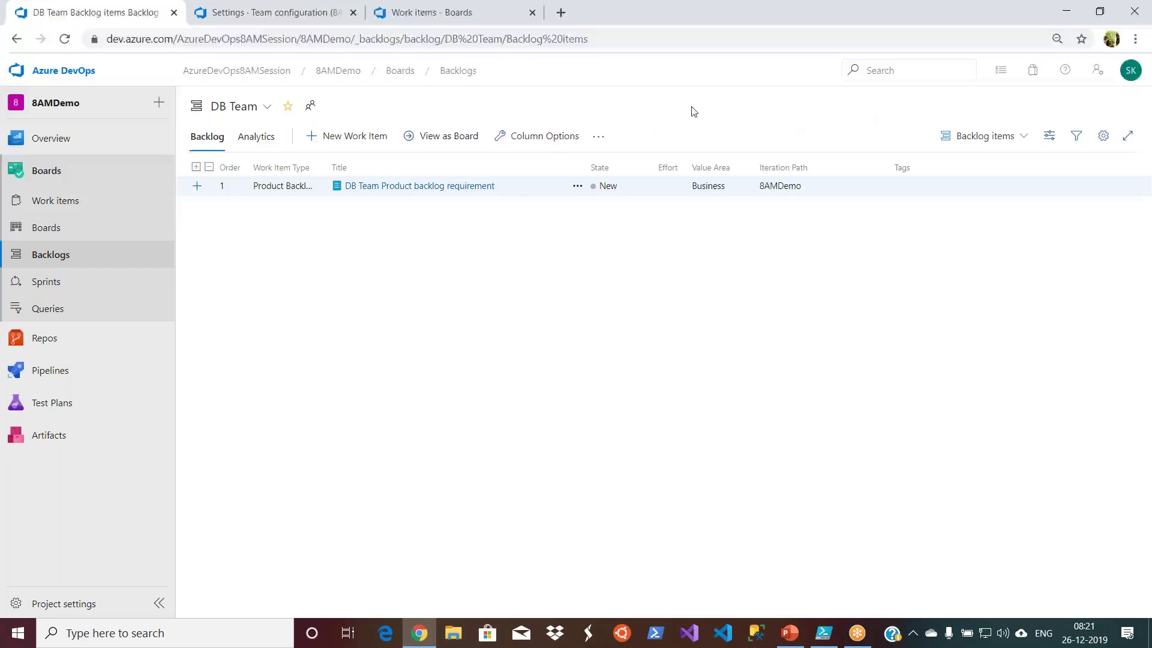
# Switch DB Team's backlog to the Features level and add a feature titled "Feature requirement for DB Team" to the bottom.
pyautogui.click(577, 186)
pyautogui.click(1024, 142)
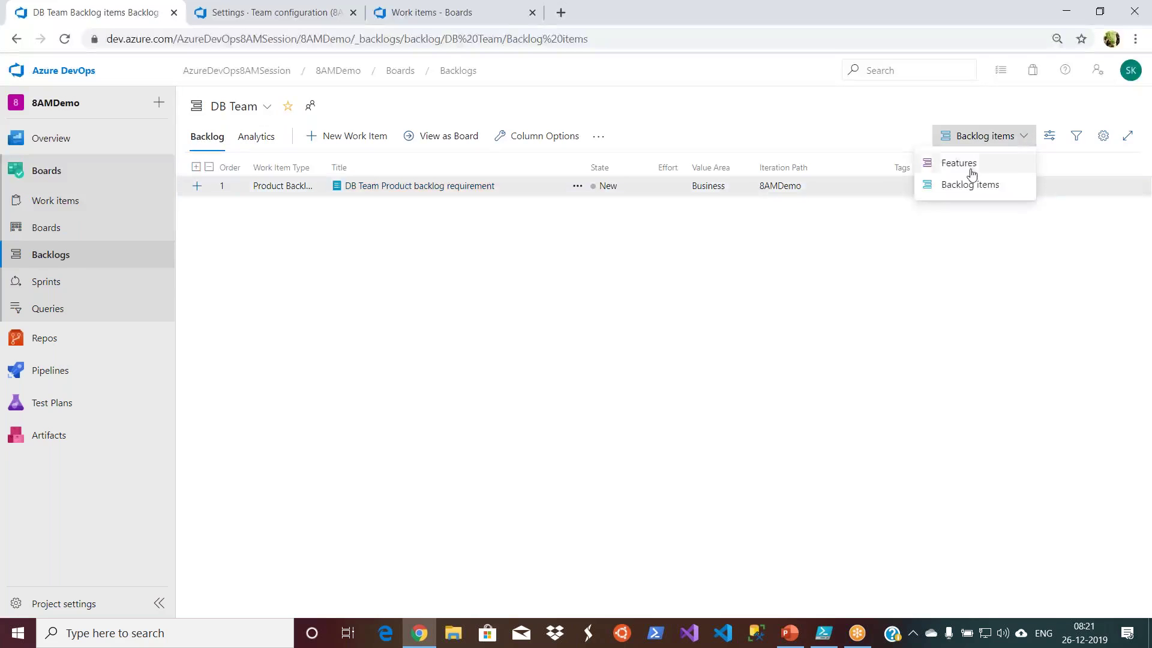
pyautogui.click(959, 165)
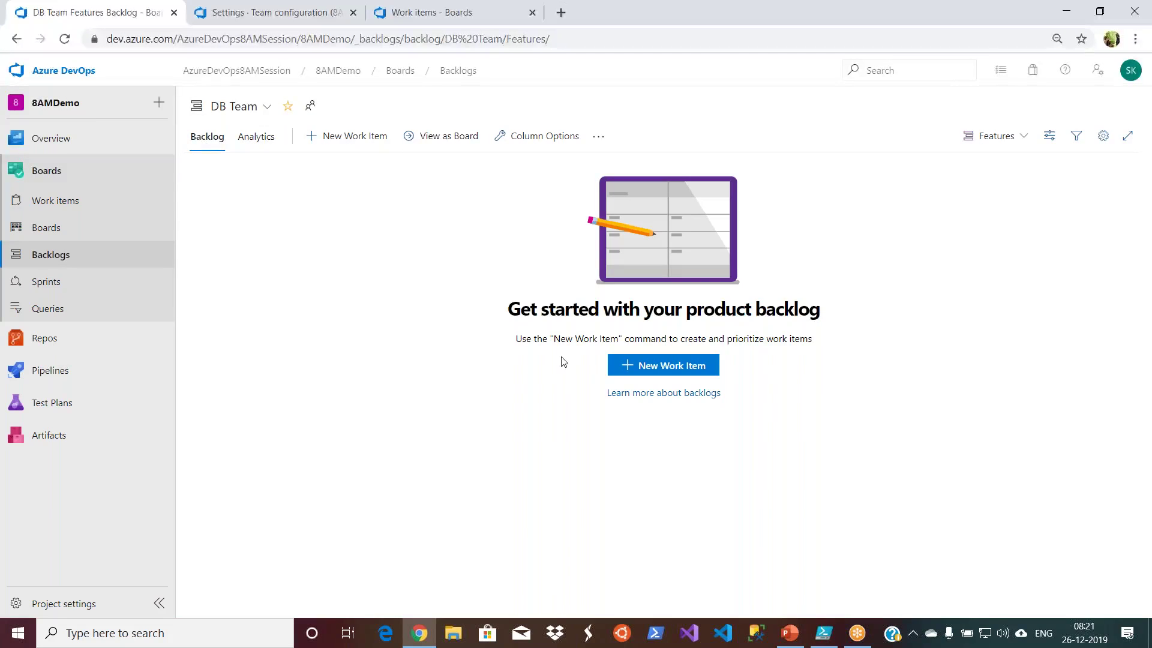
pyautogui.click(353, 138)
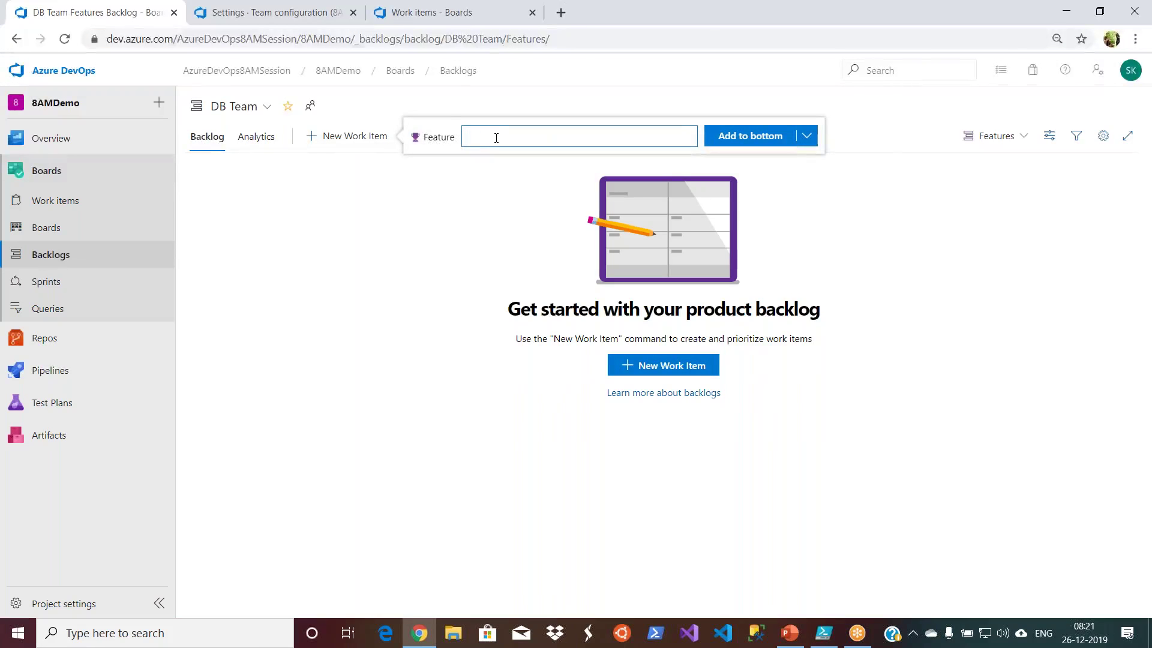
pyautogui.write('Feature rec')
pyautogui.write('uirement for DB Team')
pyautogui.click(732, 138)
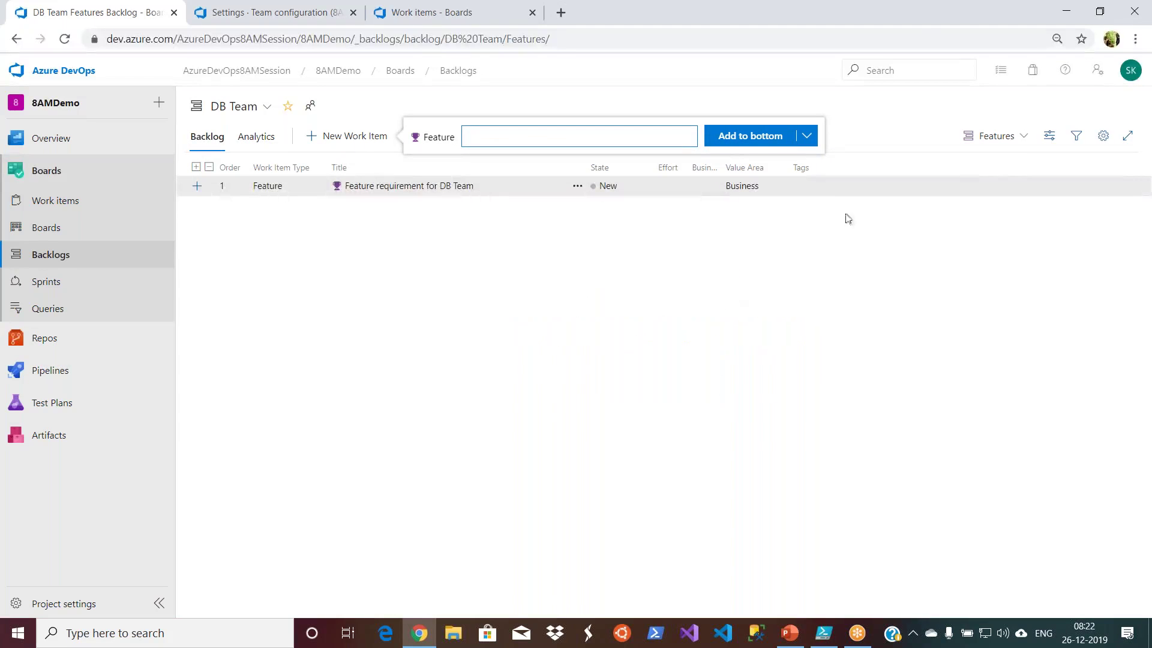
pyautogui.click(930, 116)
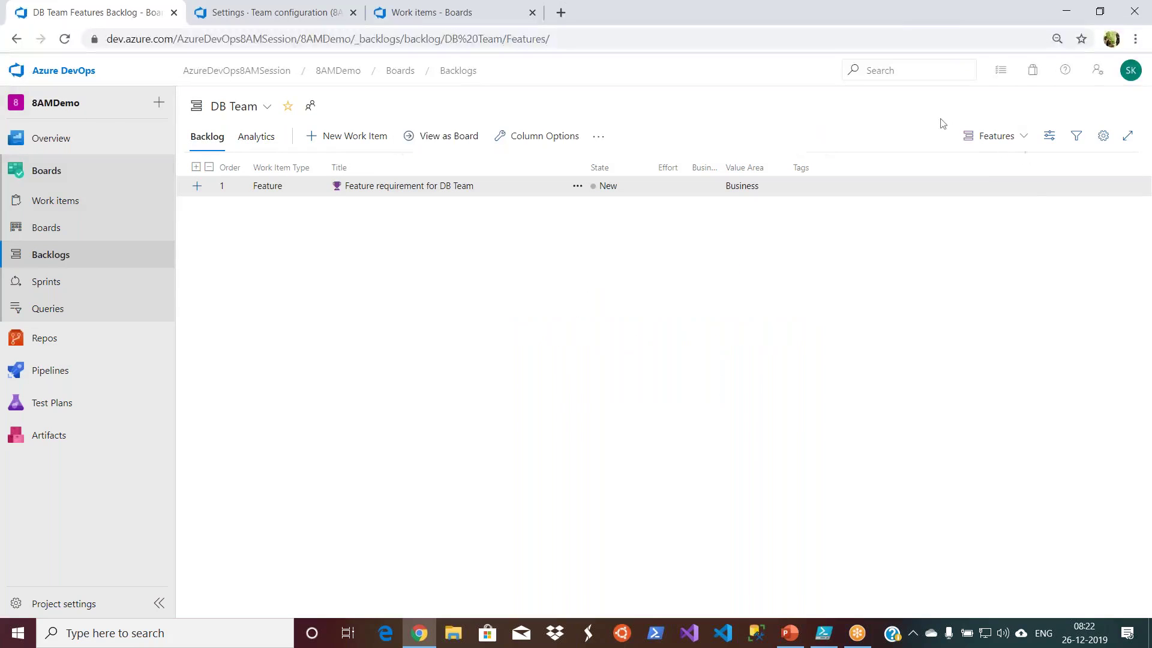
# Switch DB Team's backlog from Features back to the Backlog items level.
pyautogui.click(1022, 138)
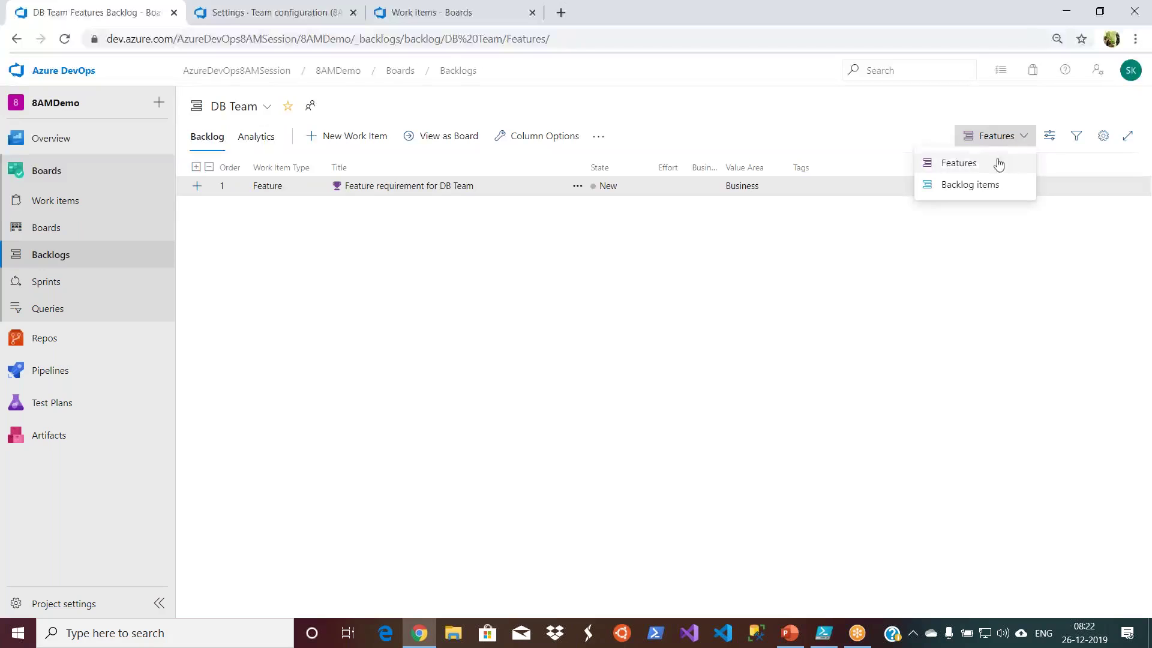
pyautogui.click(1000, 161)
pyautogui.click(1014, 136)
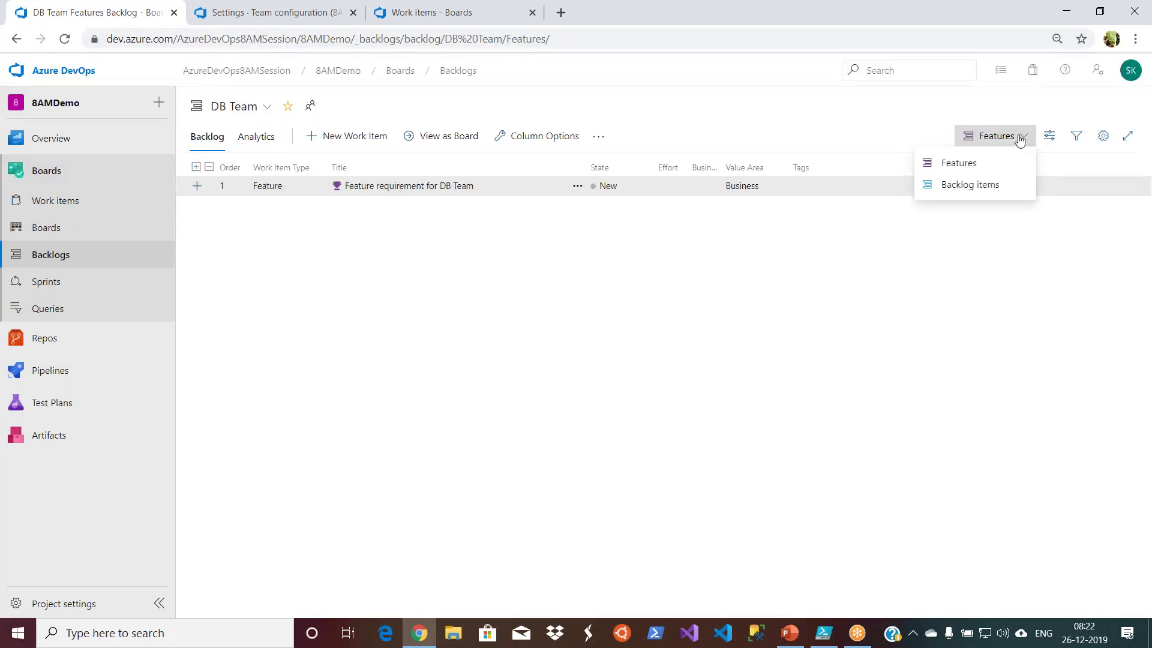
pyautogui.click(993, 190)
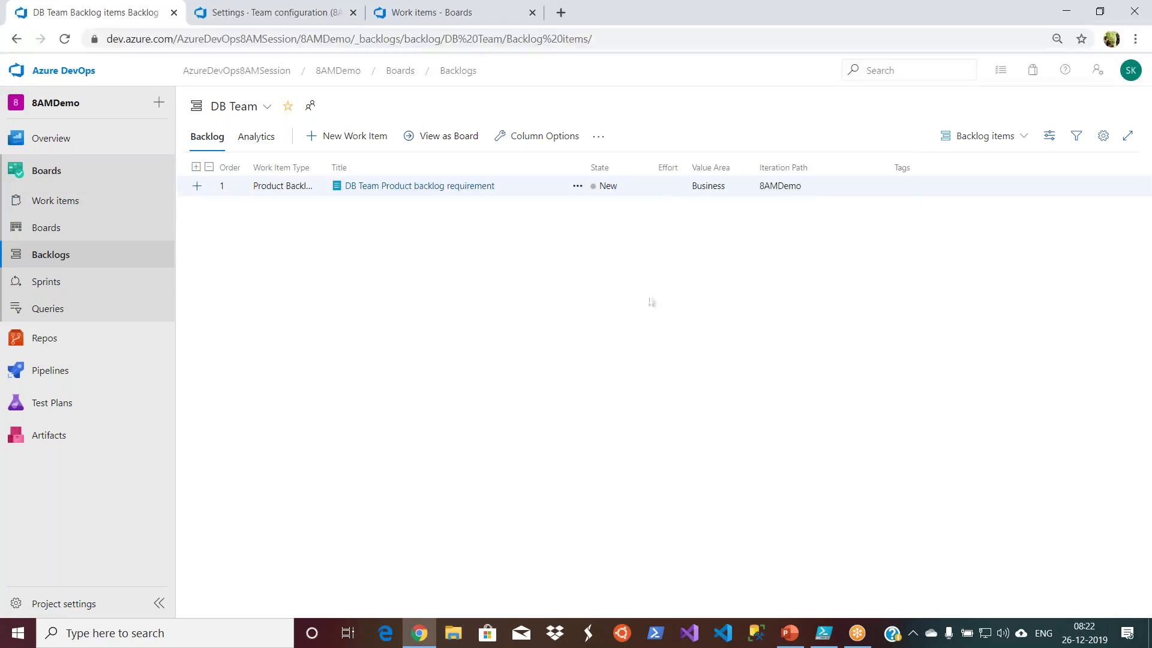
# Open DevTeam's backlog and show it at the Features level.
pyautogui.click(265, 109)
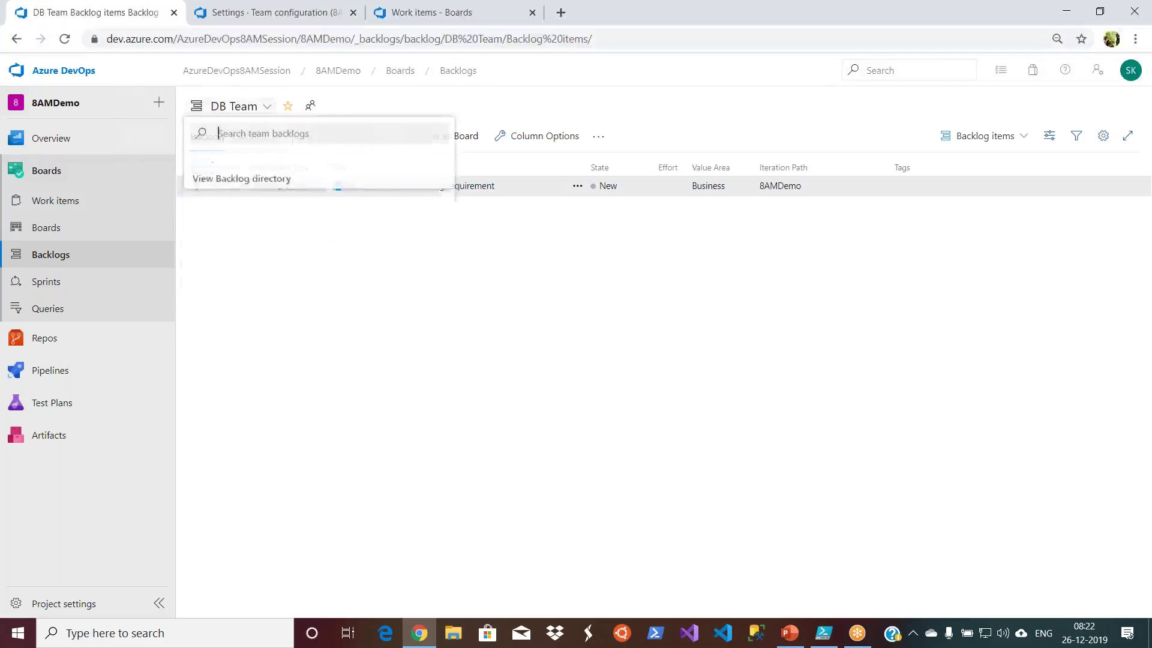
pyautogui.click(247, 226)
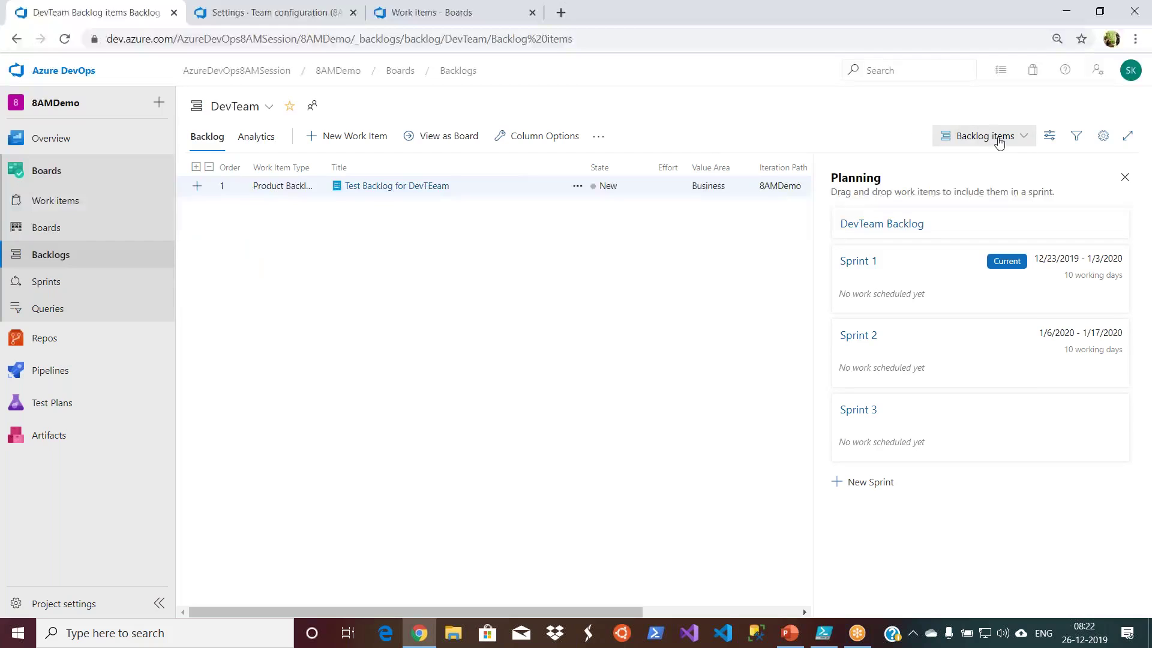
pyautogui.click(998, 138)
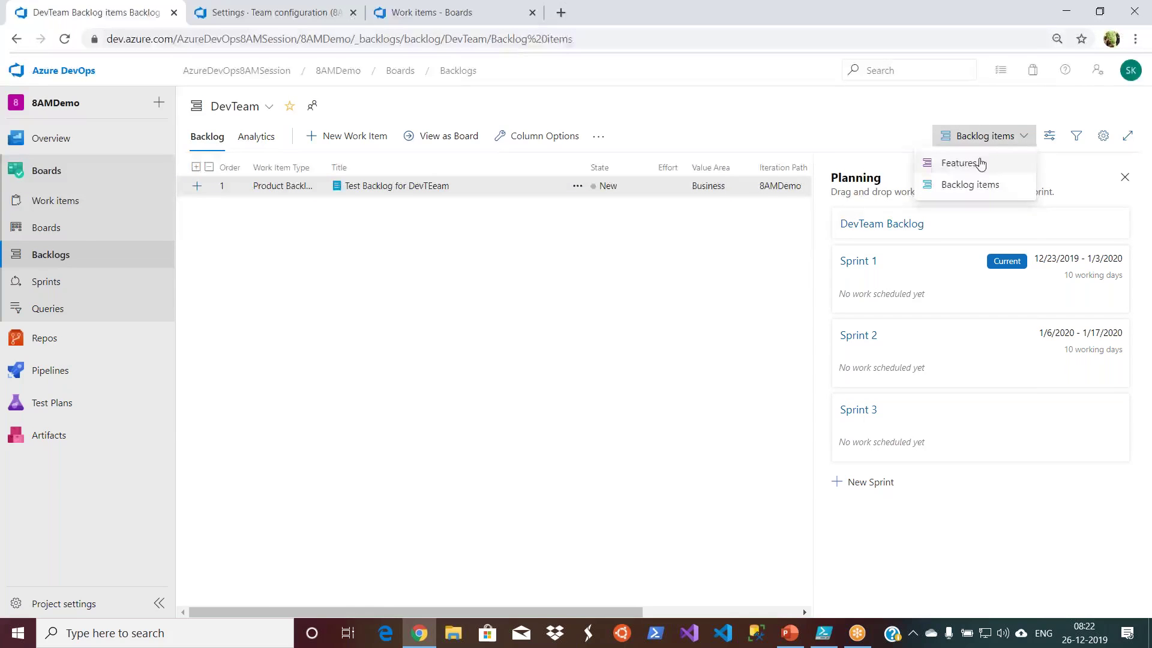
pyautogui.click(979, 162)
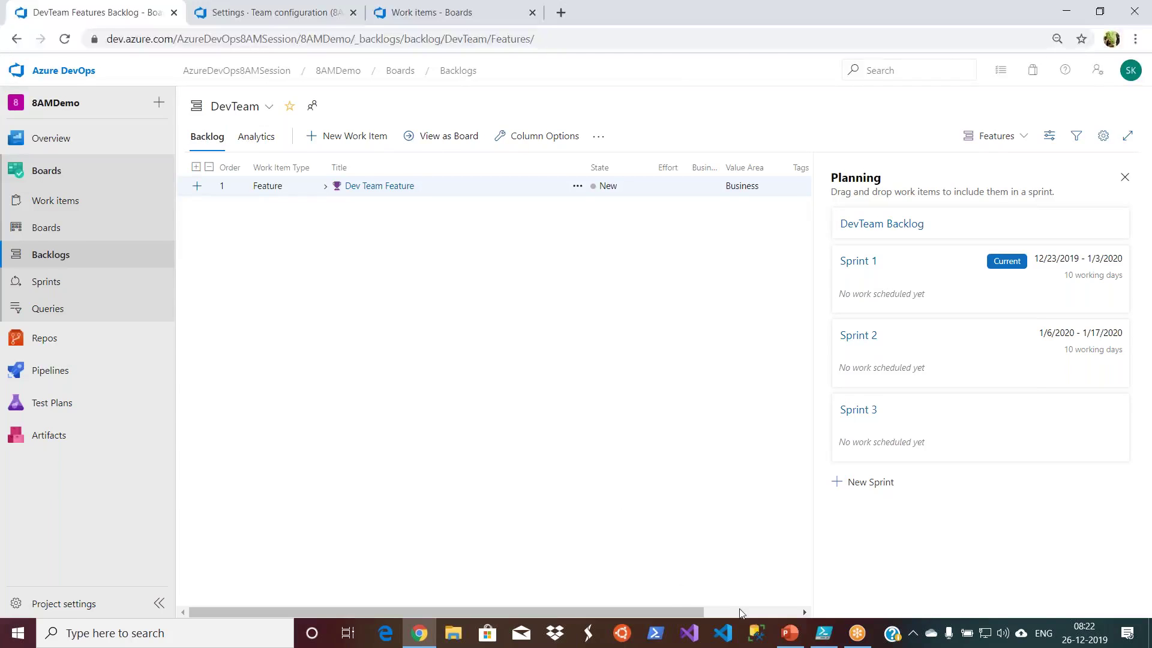
# Switch to the AzureDevOps_Training presentation in PowerPoint, present the "How does SCRUM work???" slide, and end the slide show.
pyautogui.click(781, 634)
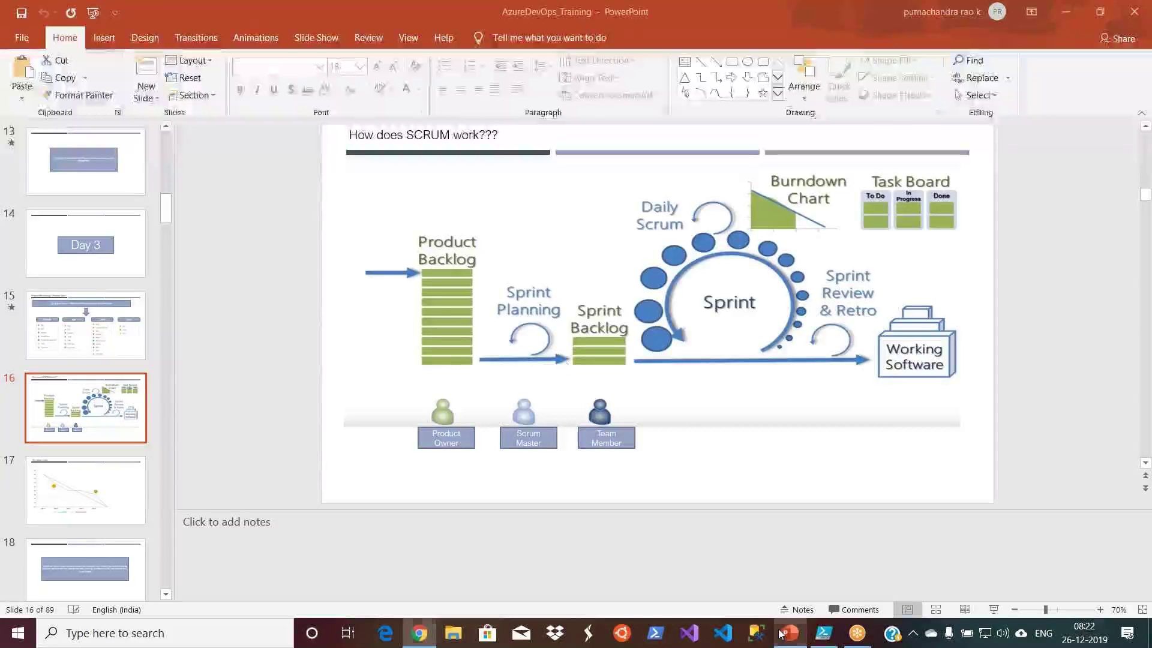
pyautogui.click(997, 611)
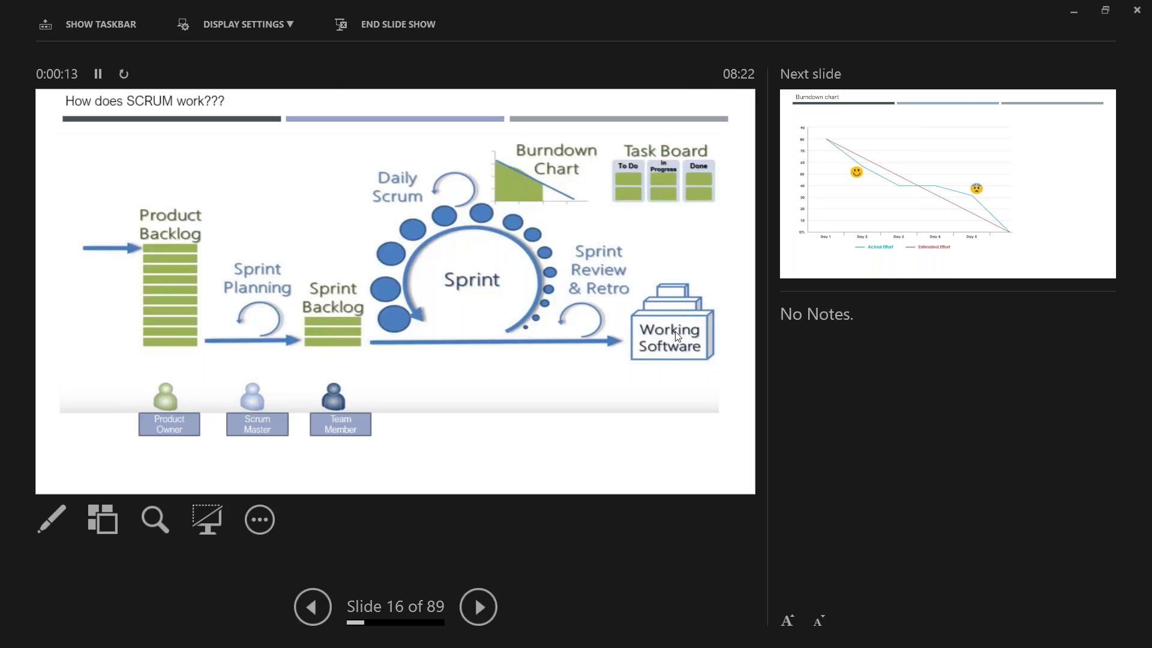
pyautogui.press('Escape')
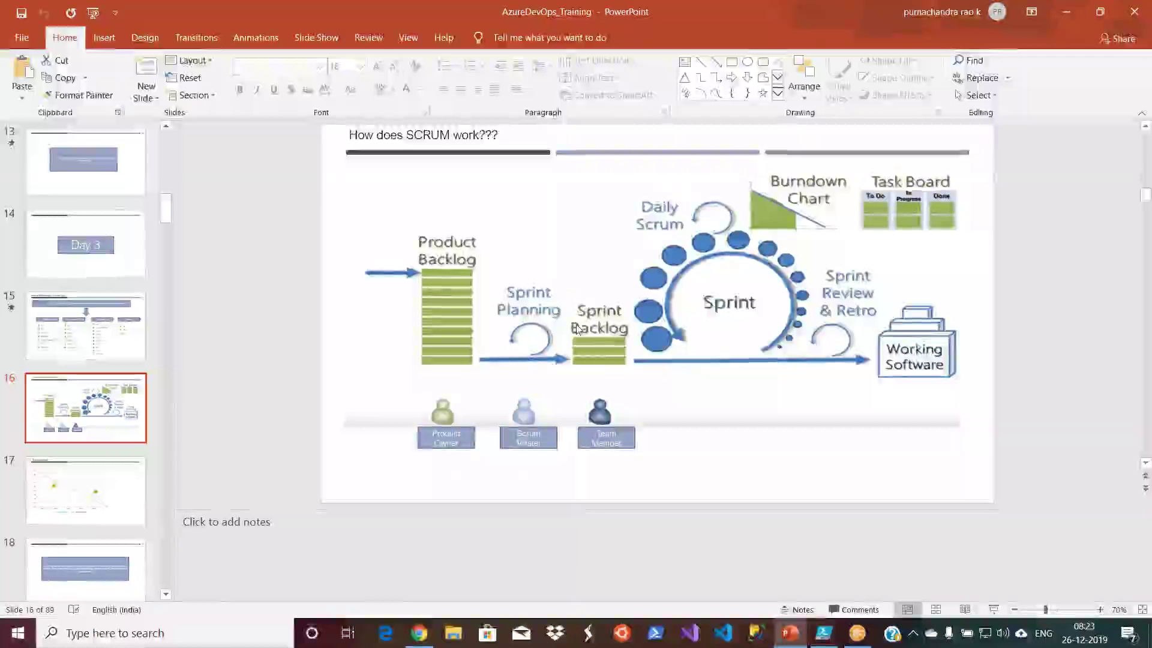
# Return to Azure DevOps in Chrome, view DevTeam's features as a board, and switch the board to Backlog items.
pyautogui.click(419, 634)
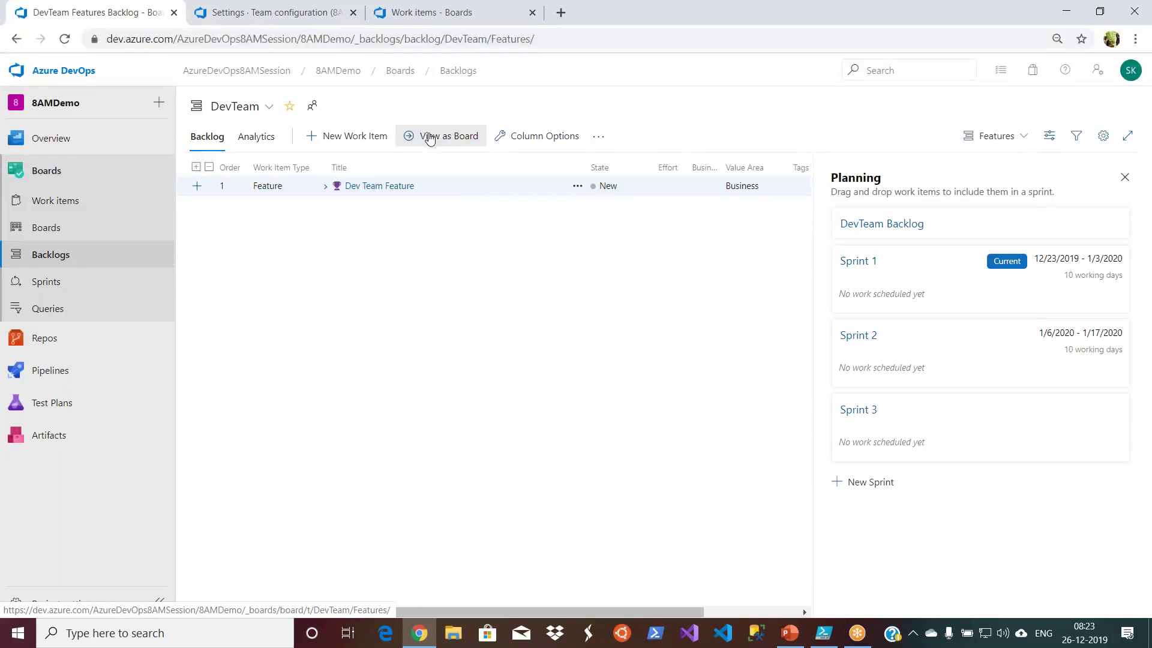
pyautogui.click(441, 138)
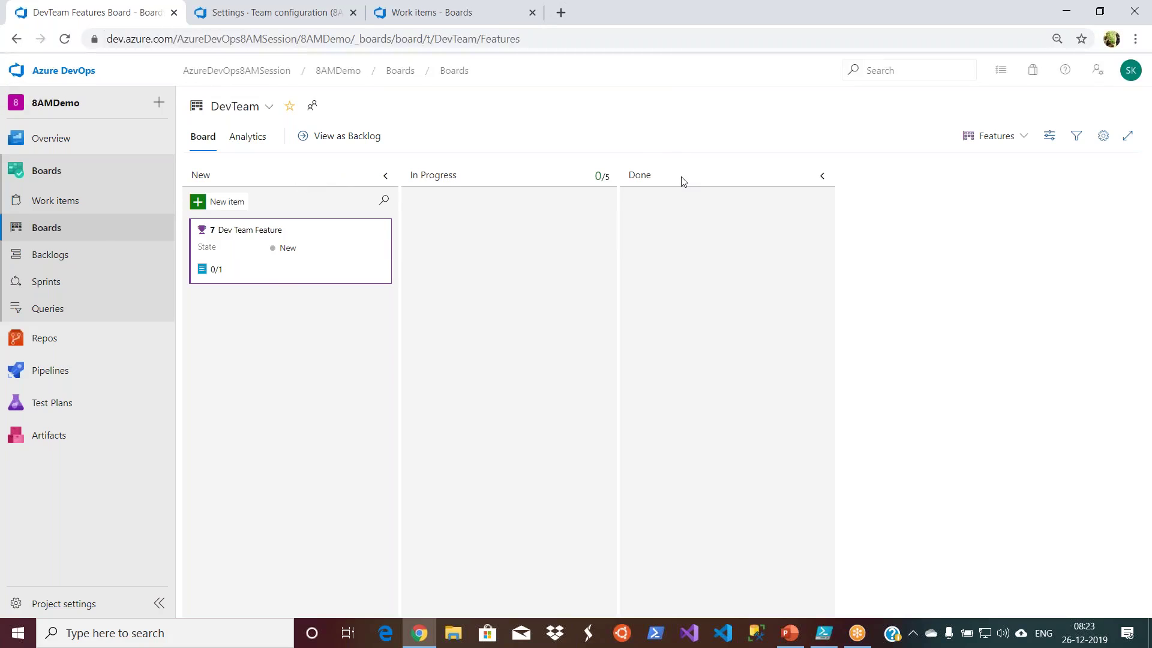
pyautogui.click(1007, 147)
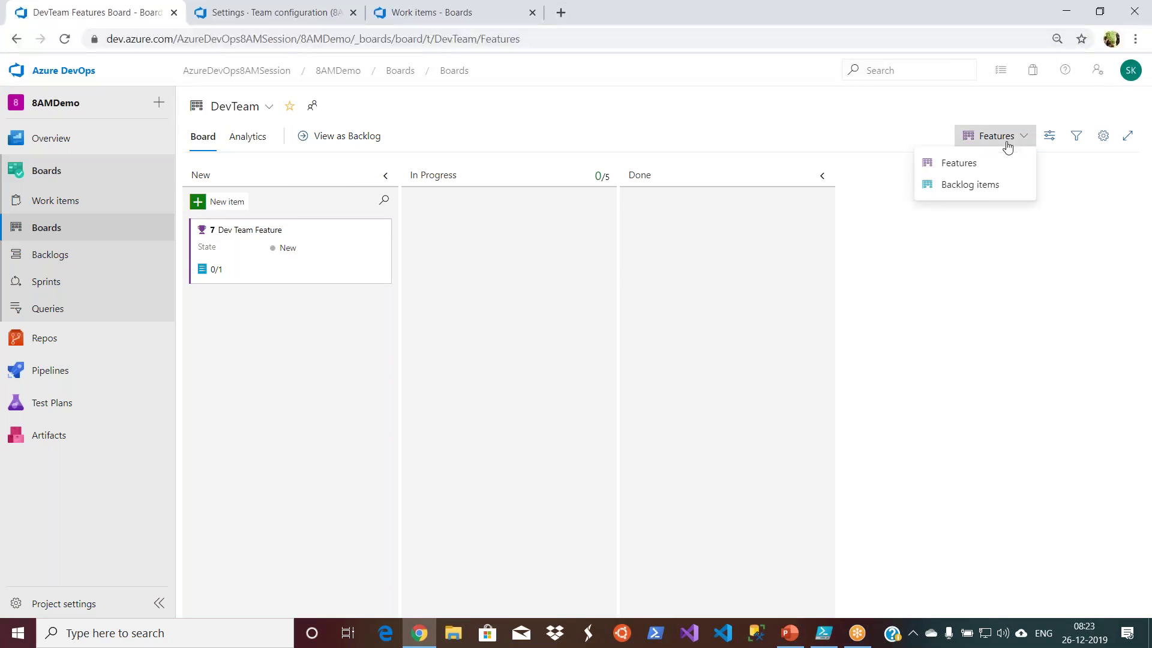
pyautogui.click(996, 188)
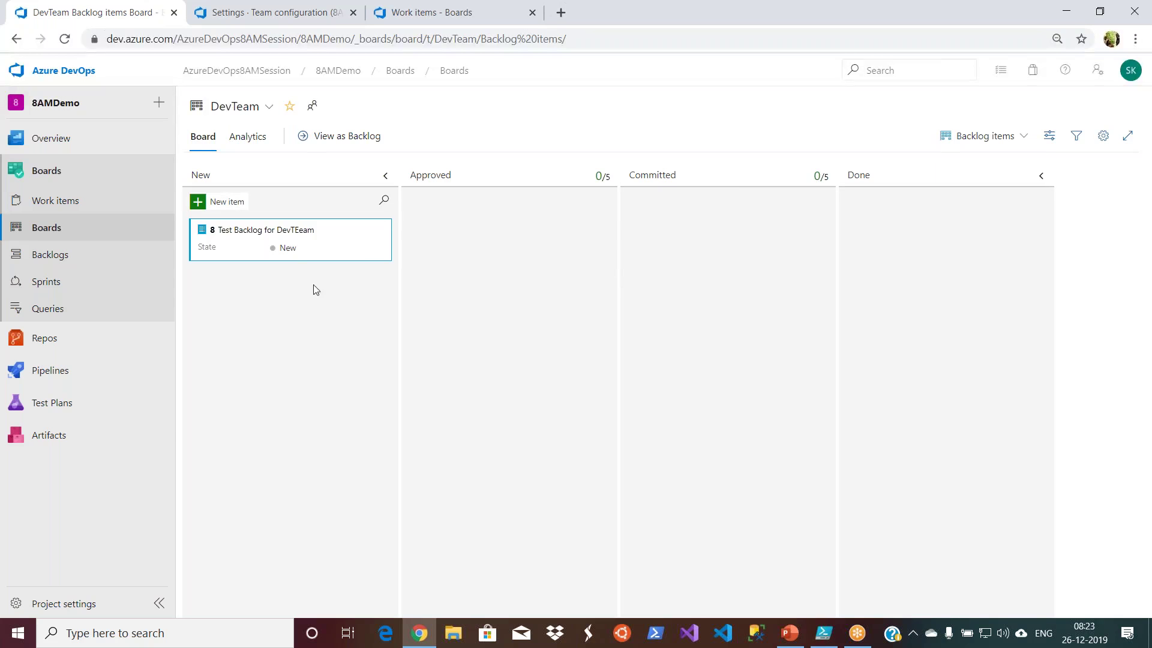
# Add the item "2nd Test Baklog for Dev Team" to DevTeam's board and move it to the Approved column.
pyautogui.click(295, 233)
pyautogui.click(196, 204)
pyautogui.click(219, 222)
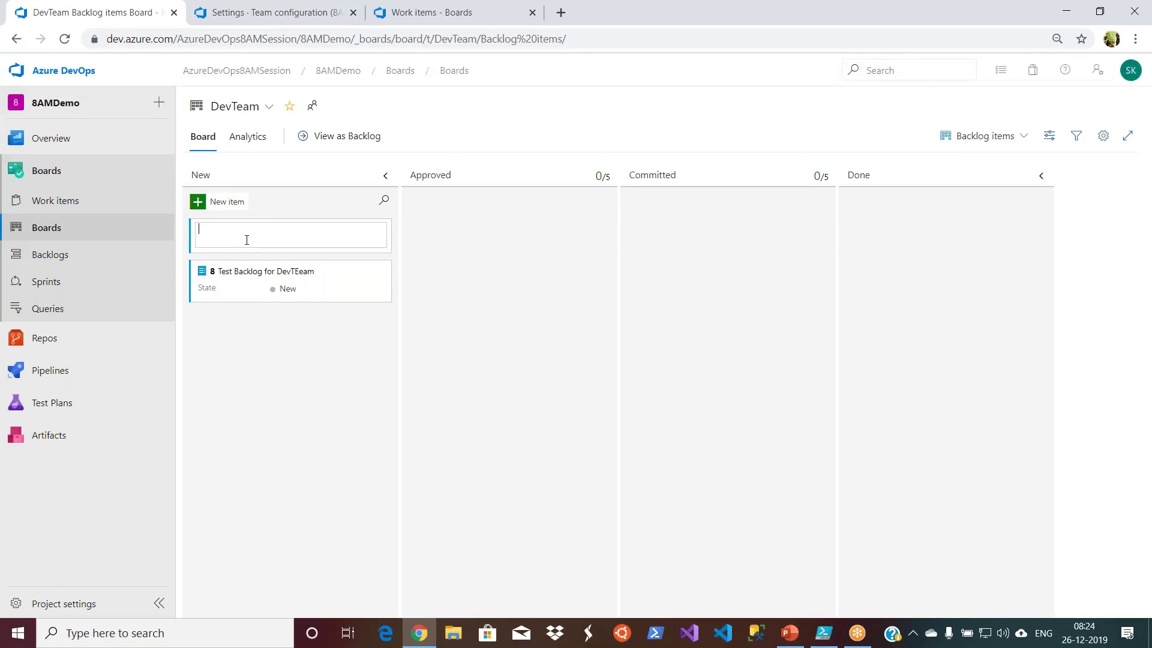
pyautogui.write('2nd Test Baklog for Dev Team')
pyautogui.press('Return')
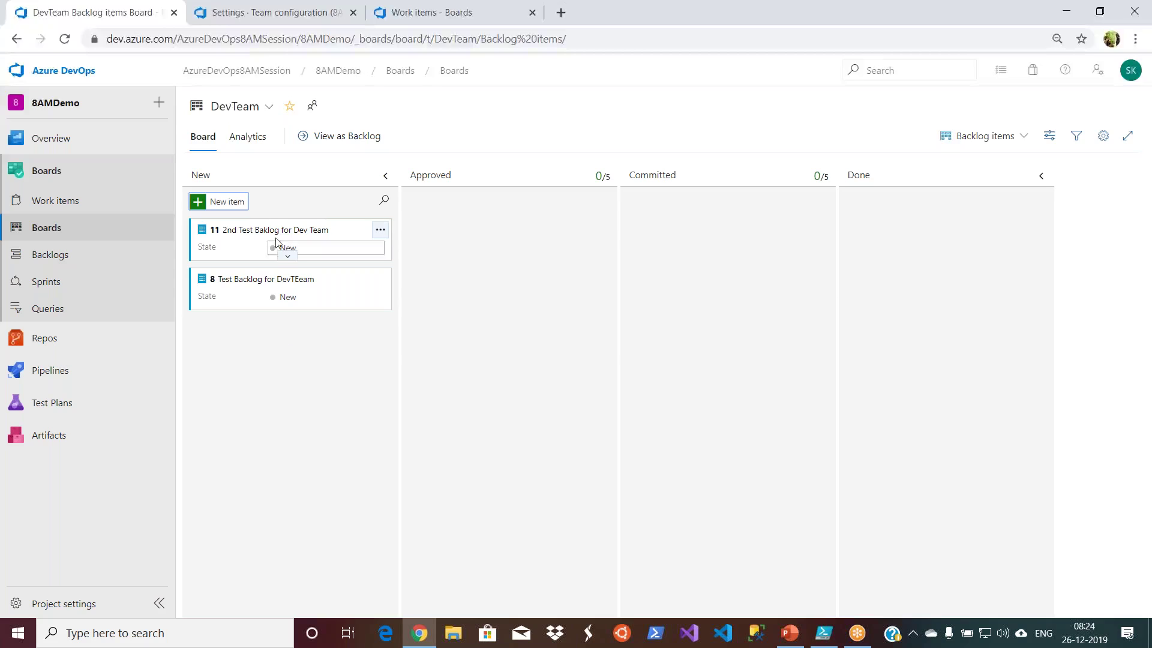
pyautogui.moveTo(240, 243); pyautogui.dragTo(445, 231)
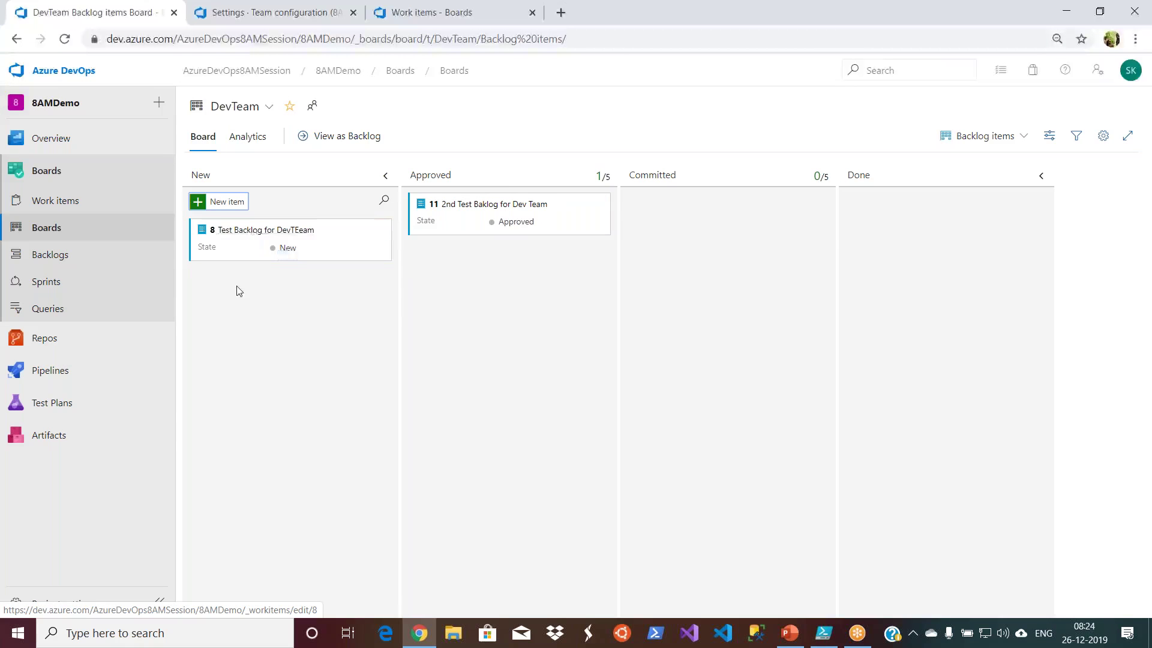
# Set the state of the "Test Backlog for DevTEeam" item to Committed and save it.
pyautogui.click(260, 232)
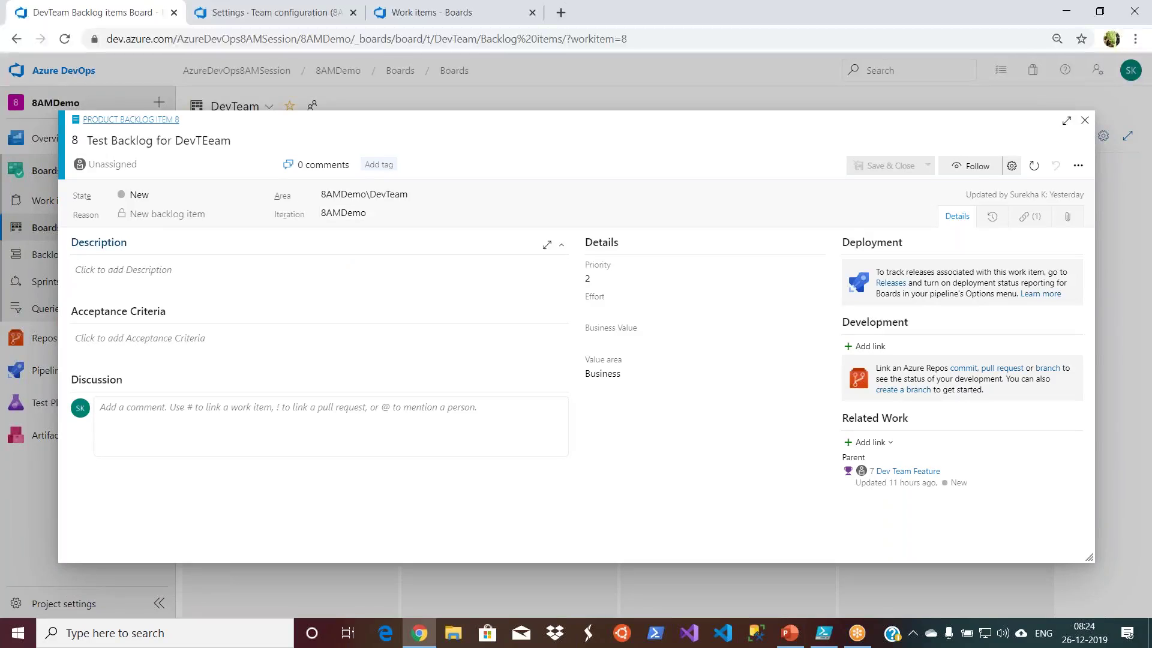
pyautogui.click(256, 197)
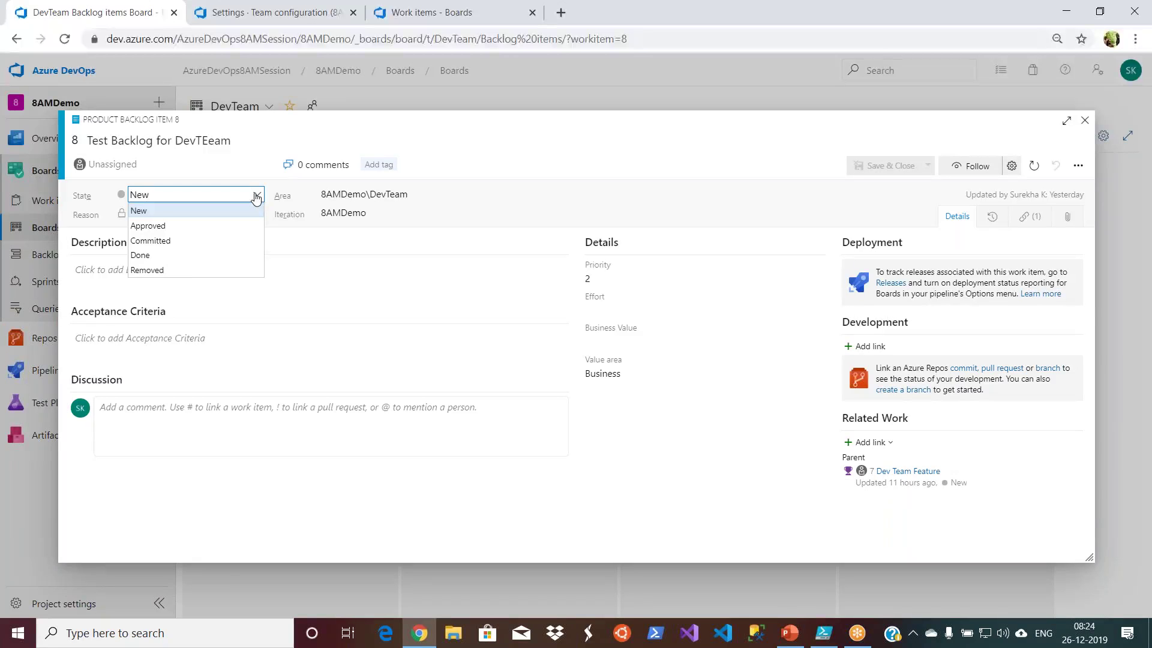
pyautogui.click(210, 243)
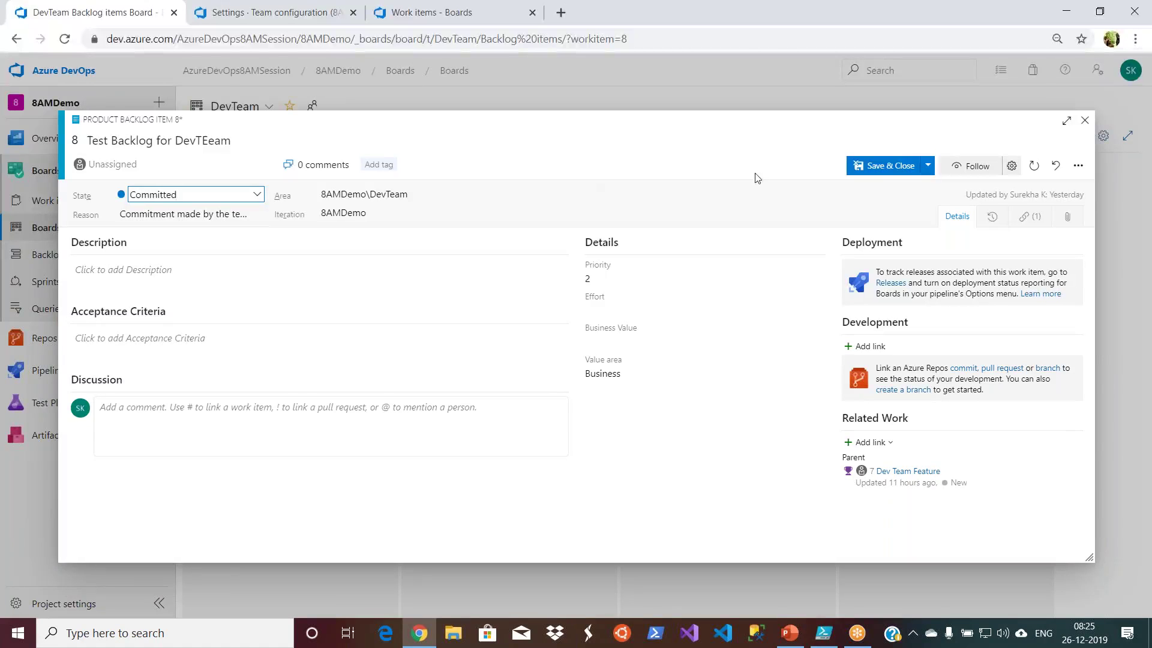
pyautogui.click(889, 170)
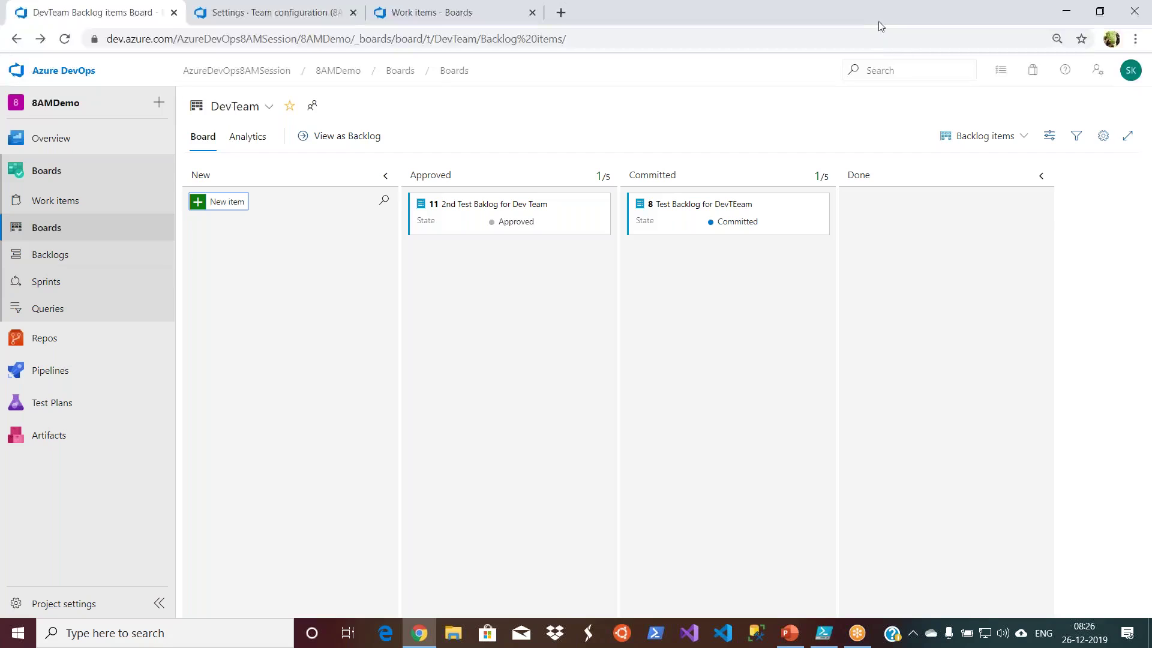
pyautogui.click(903, 365)
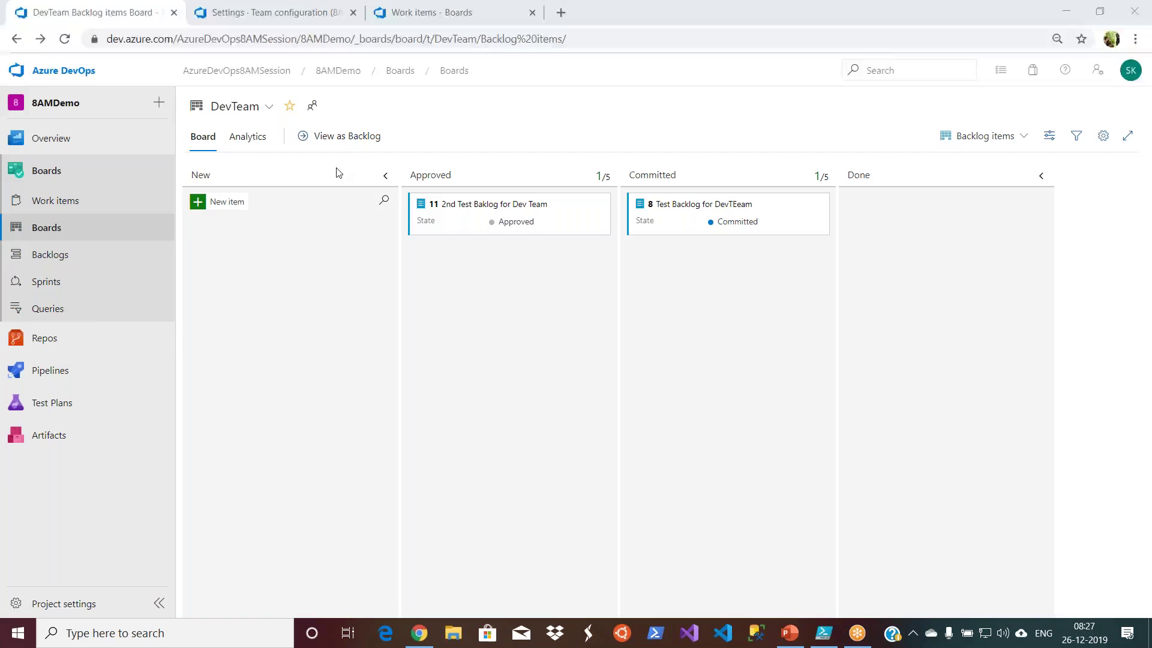
# Change the area of "2nd Test Baklog for Dev Team" to 8AMDemo\DB Team and save the item.
pyautogui.moveTo(103, 357)
pyautogui.click(520, 205)
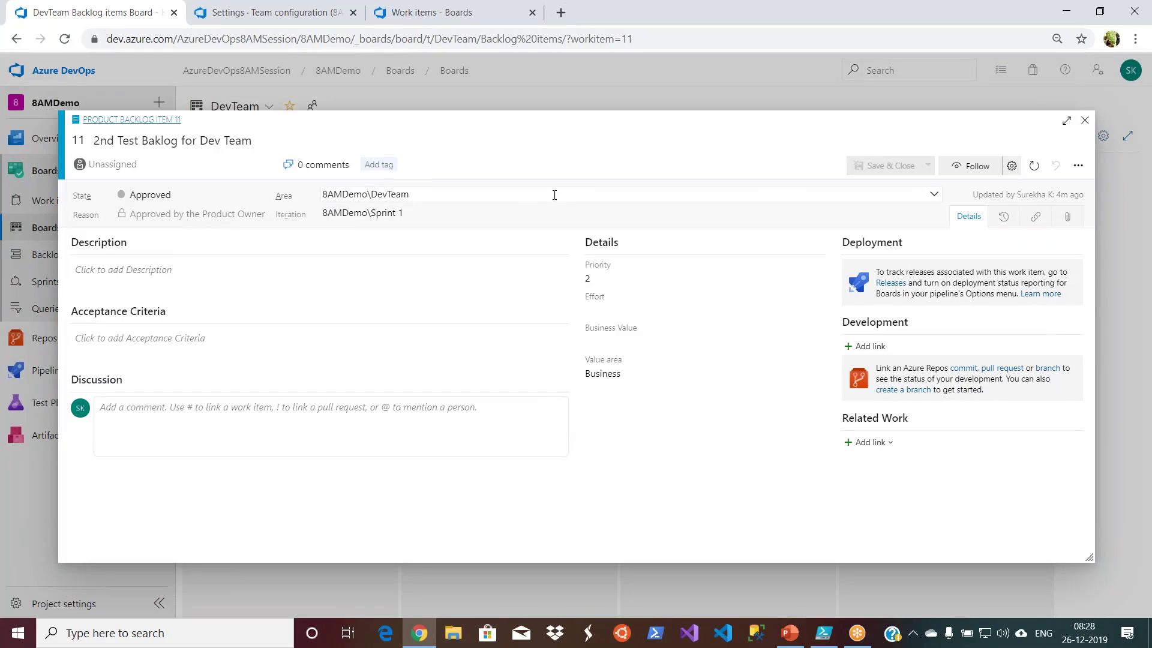
pyautogui.click(935, 192)
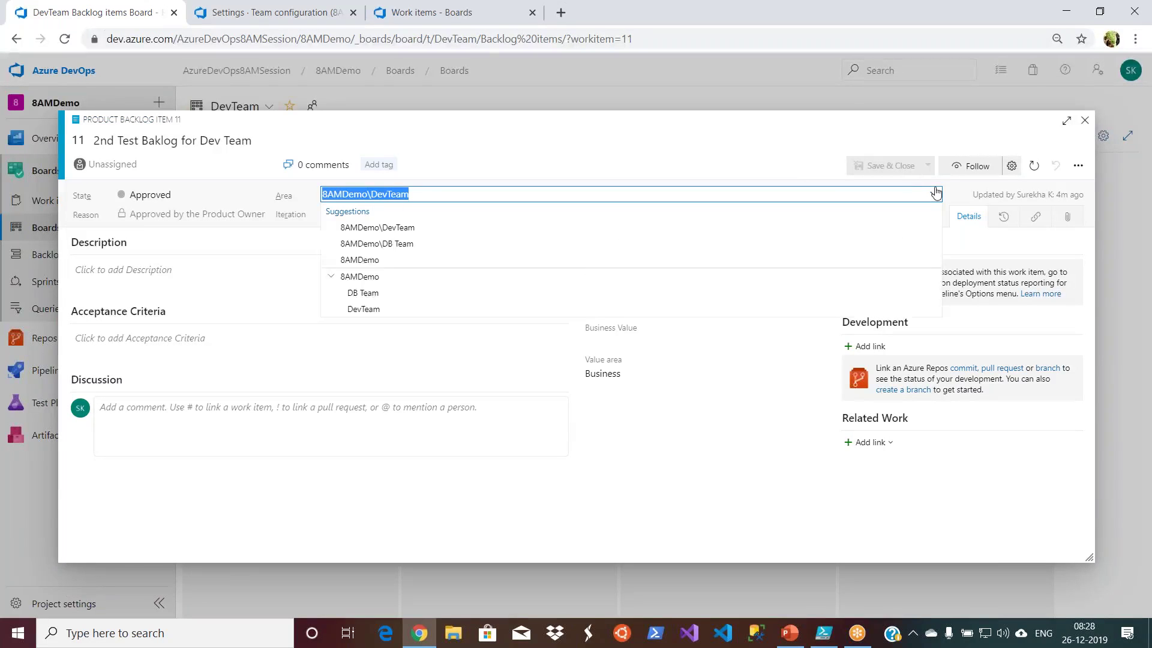
pyautogui.click(496, 243)
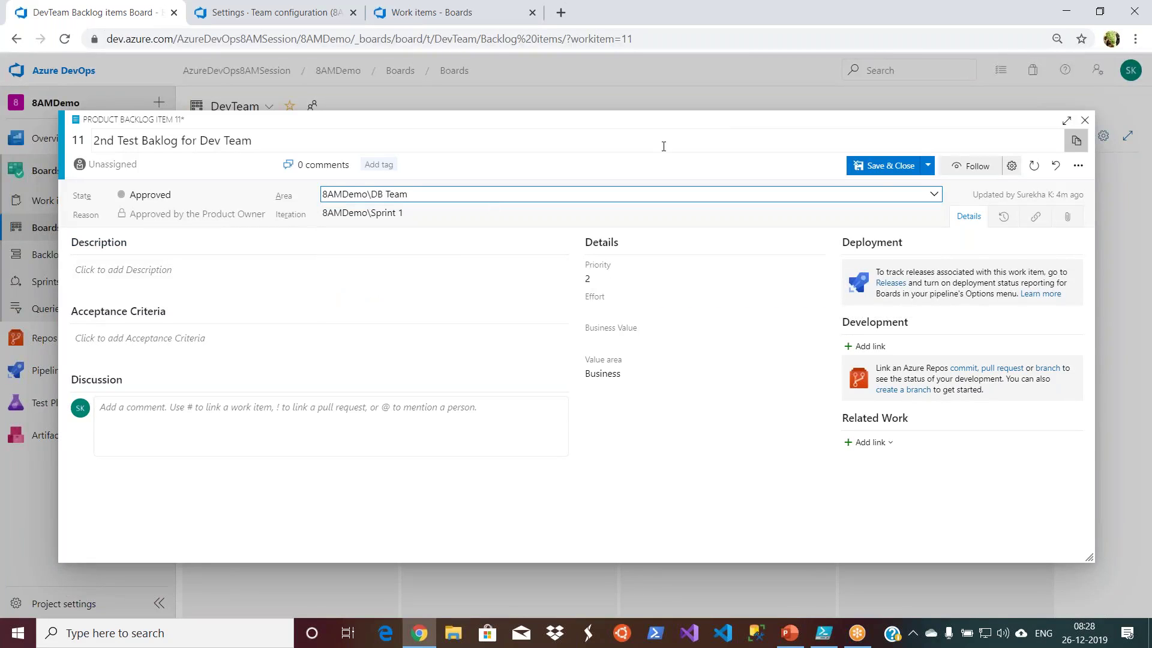
pyautogui.click(880, 169)
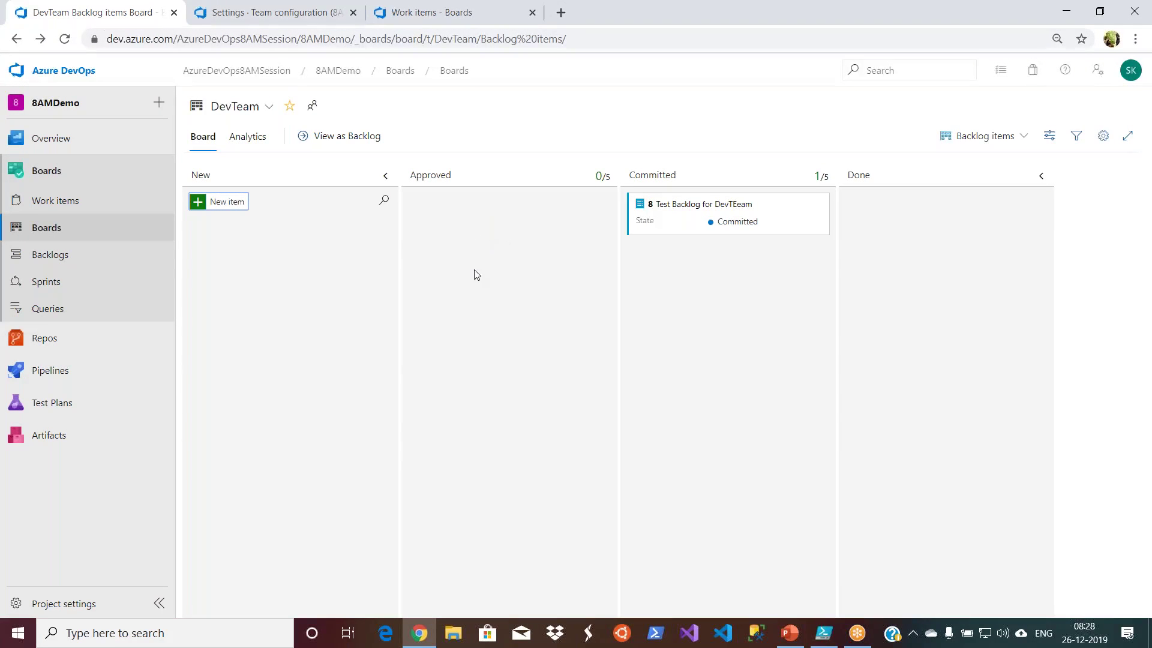
# Check DB Team's items as a board and as a backlog, and view the board's analytics.
pyautogui.click(269, 113)
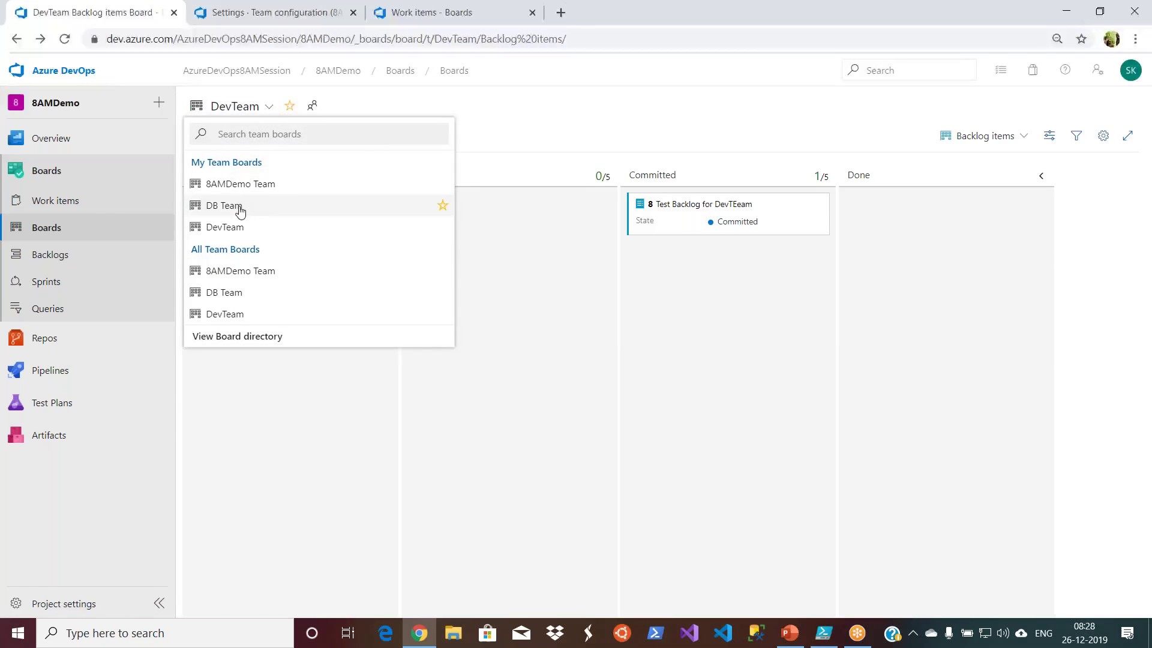
pyautogui.click(241, 207)
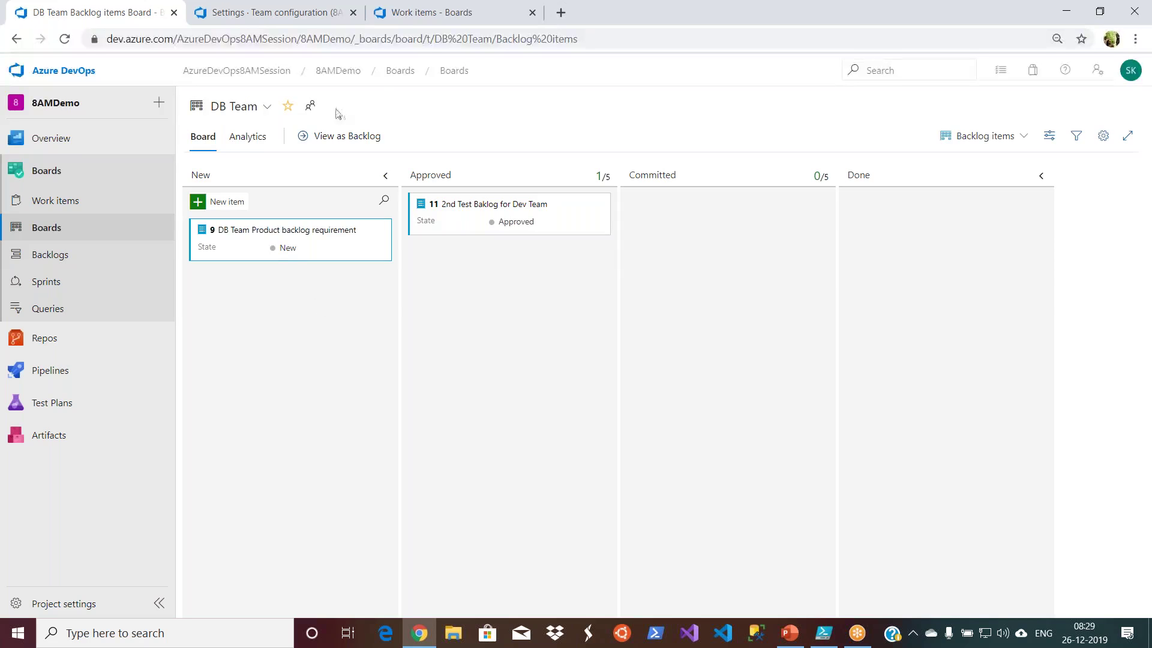
pyautogui.click(59, 257)
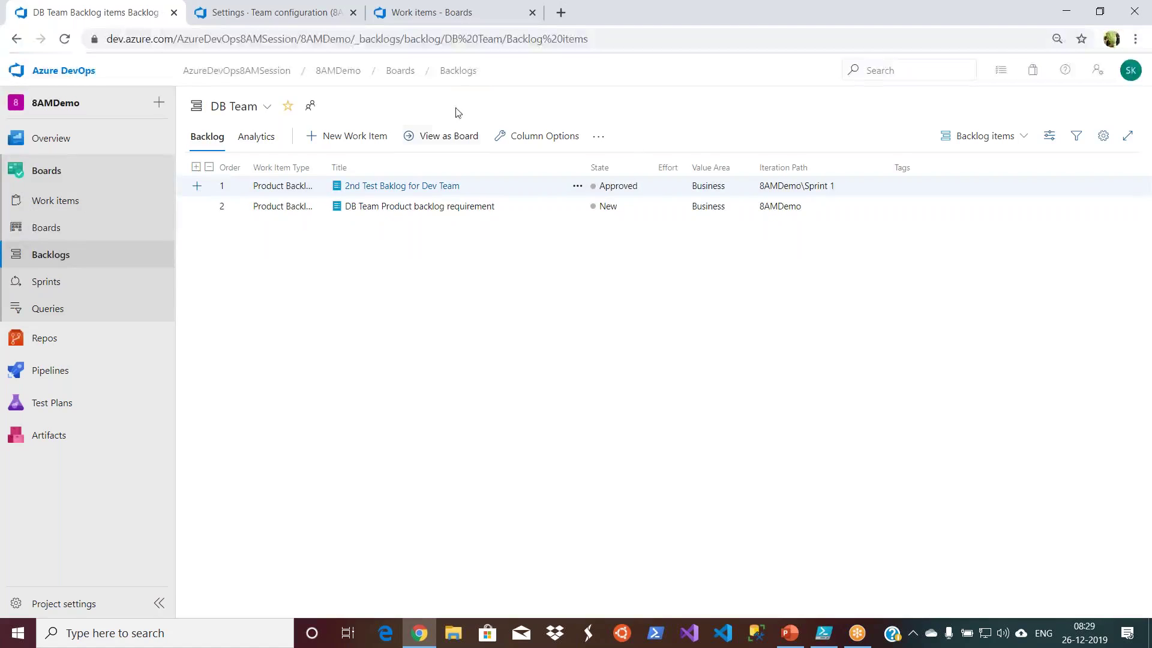
pyautogui.click(448, 139)
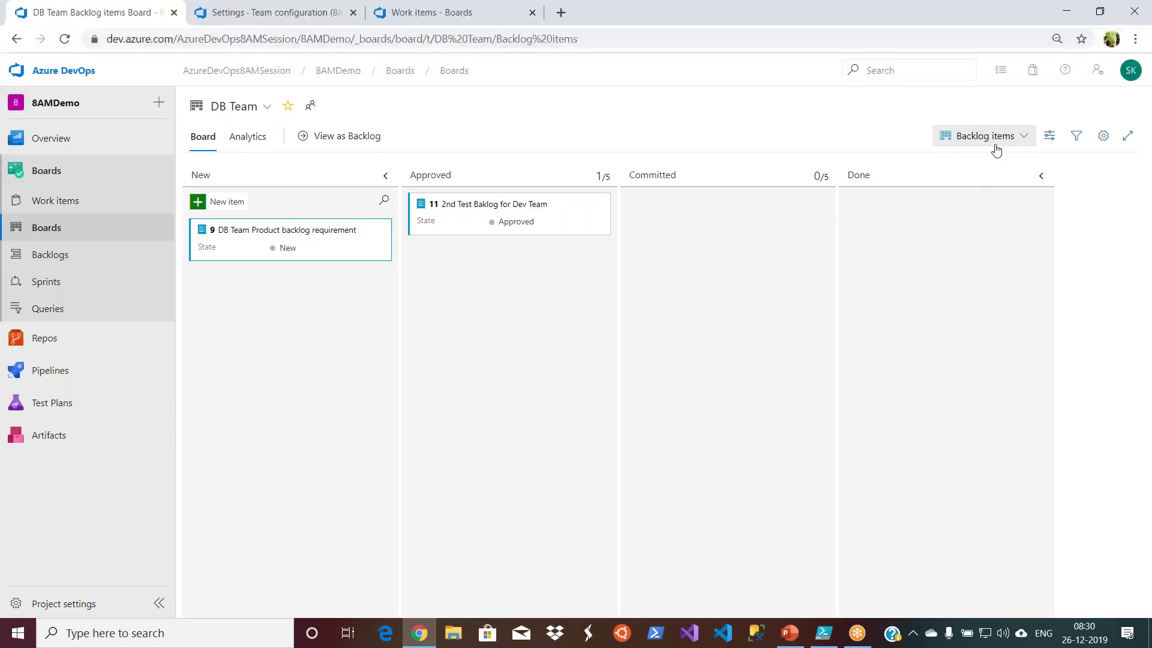
pyautogui.click(997, 146)
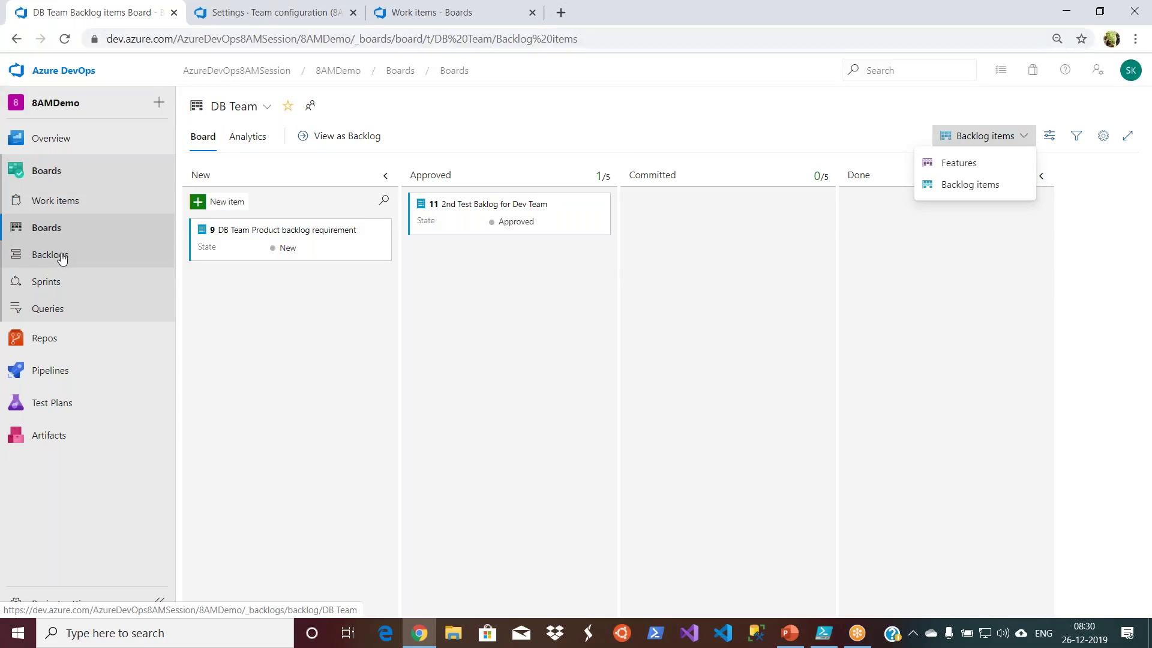
pyautogui.click(248, 138)
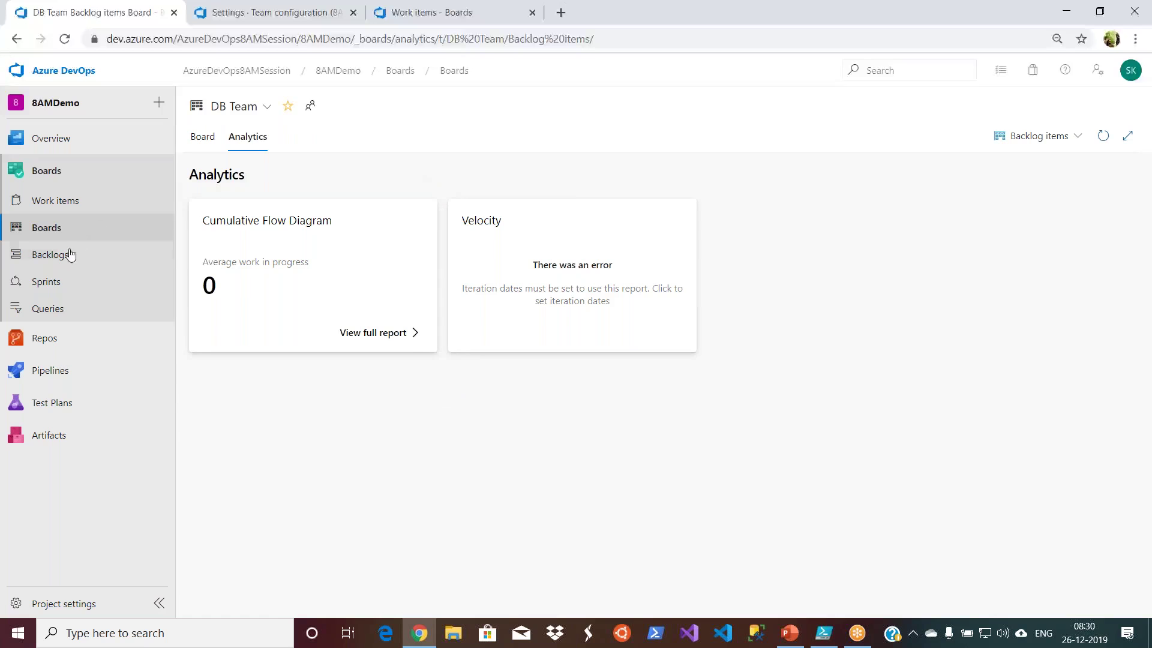
# Check DB Team's sprint and iteration settings, and expand the list of all teams' sprints in the project's Sprints directory.
pyautogui.click(63, 281)
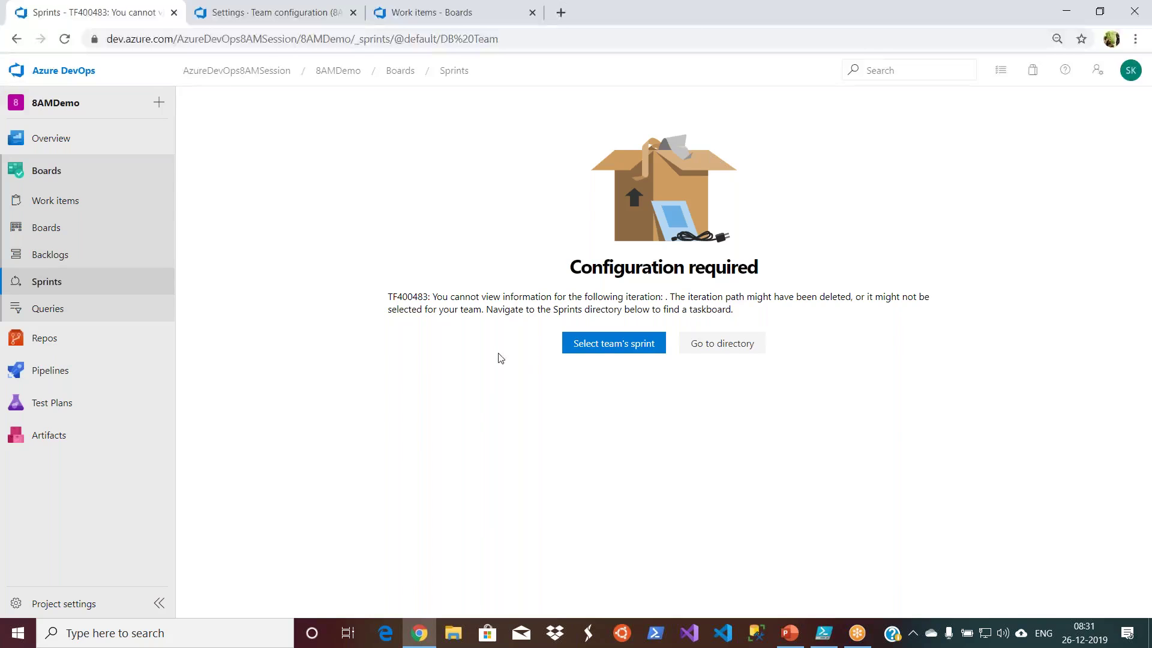
pyautogui.click(597, 344)
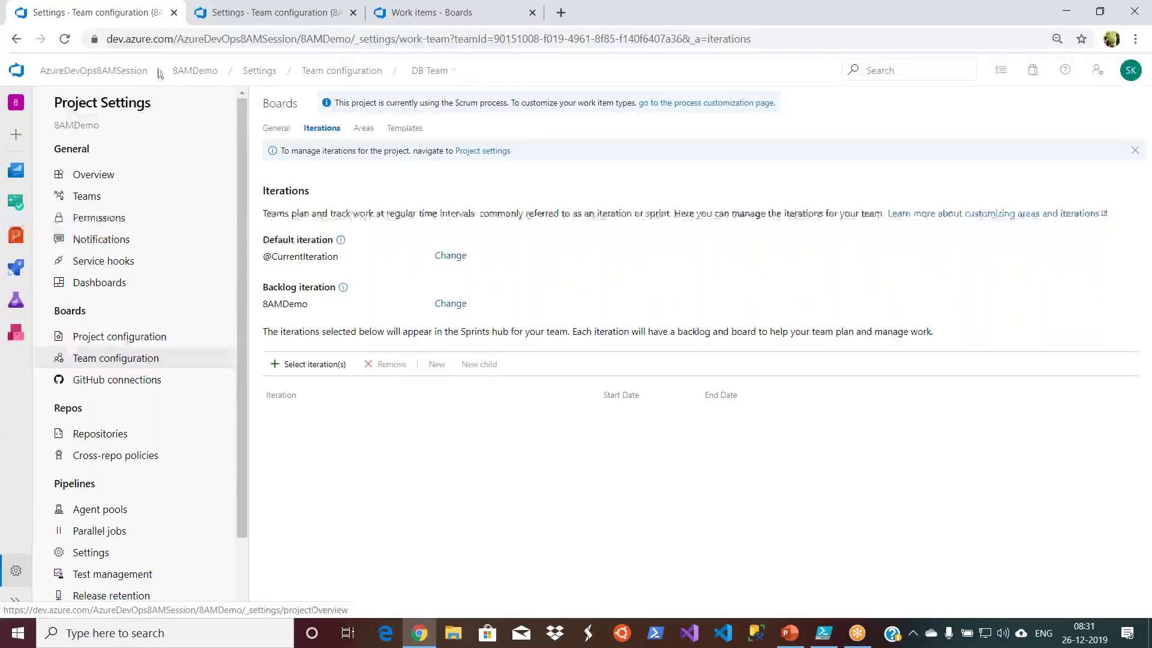
pyautogui.click(202, 73)
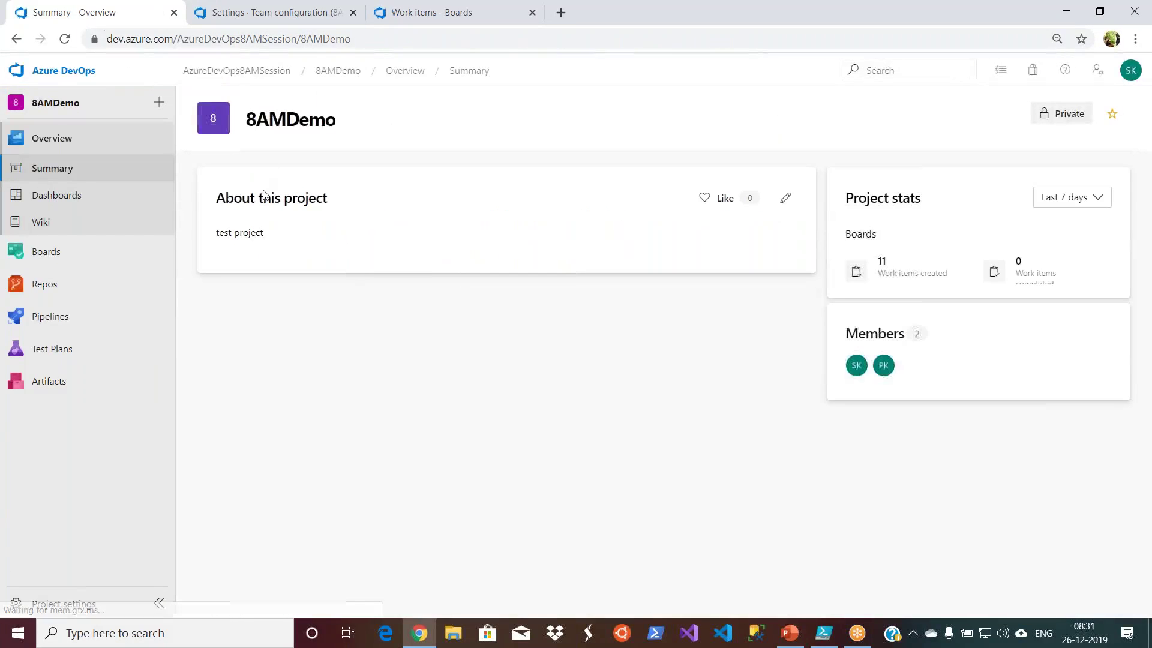
pyautogui.moveTo(66, 269)
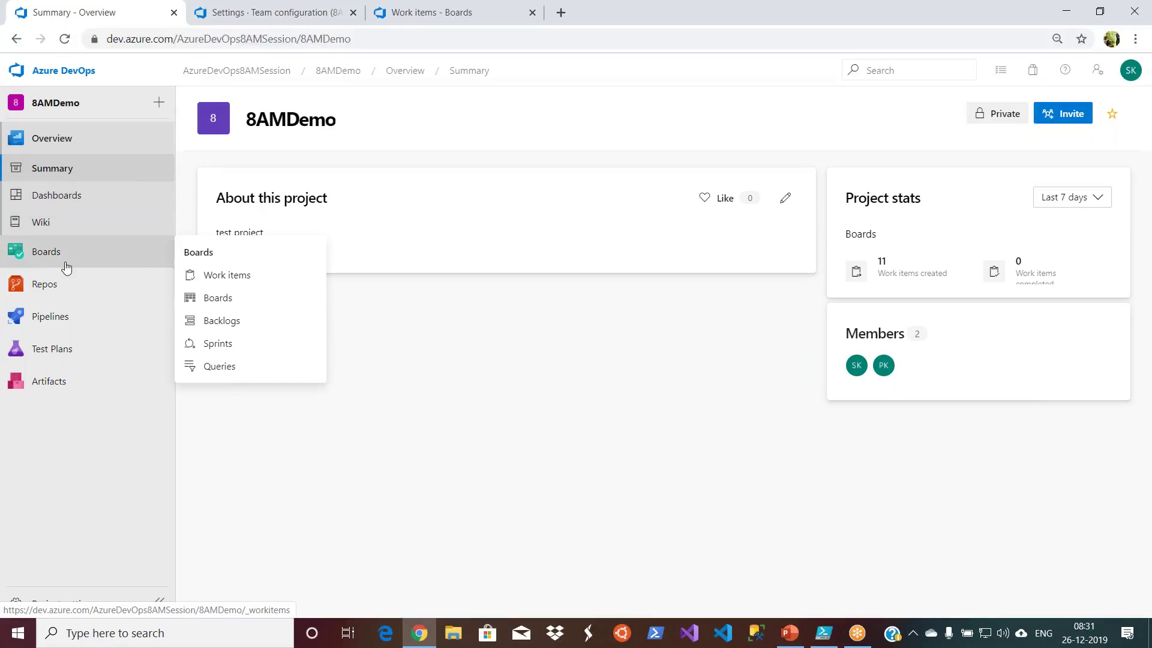
pyautogui.click(233, 349)
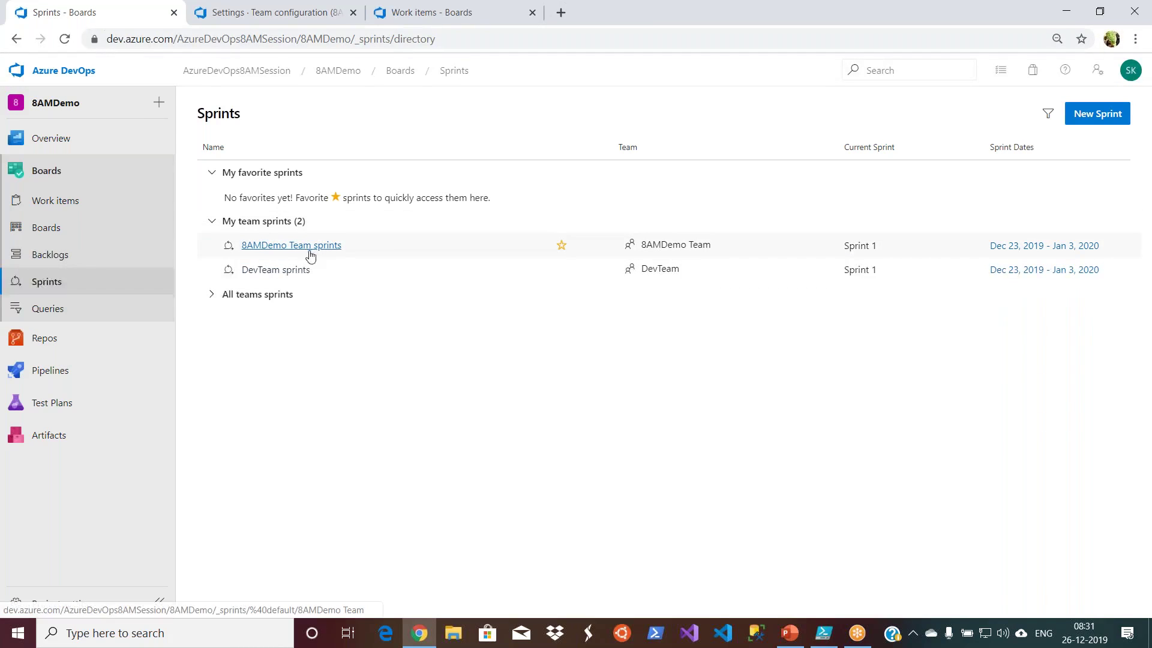
pyautogui.click(273, 287)
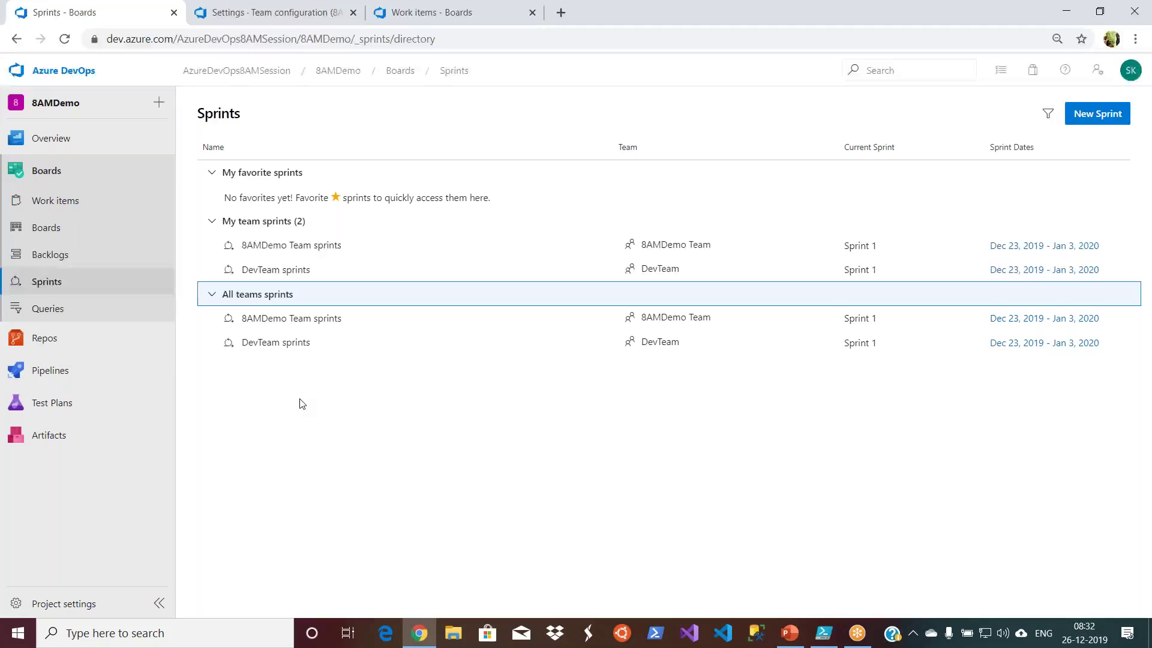
# Look through DevTeam's Sprint 1 backlog, capacity and analytics, and return to its taskboard.
pyautogui.click(286, 271)
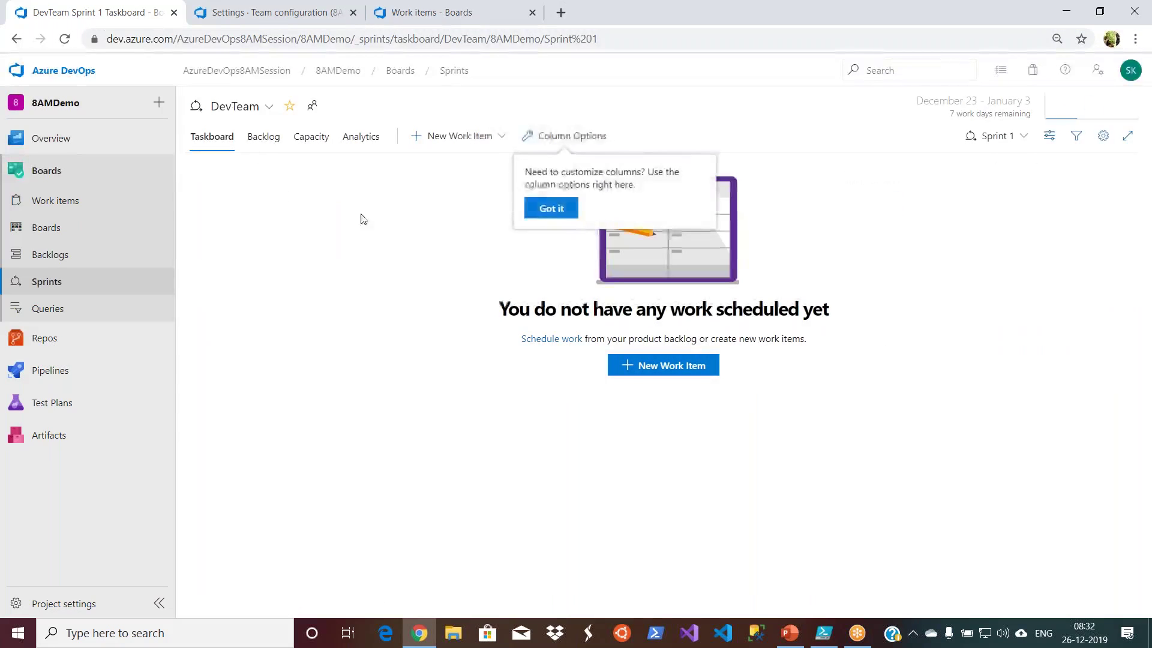
pyautogui.click(543, 209)
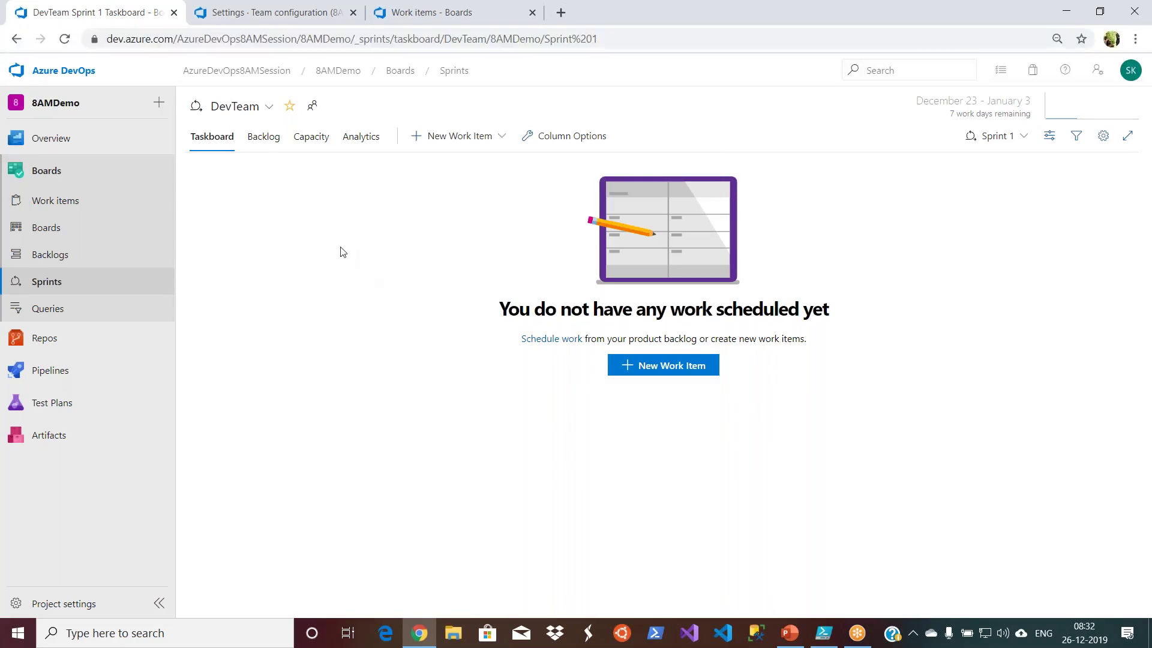
pyautogui.click(256, 142)
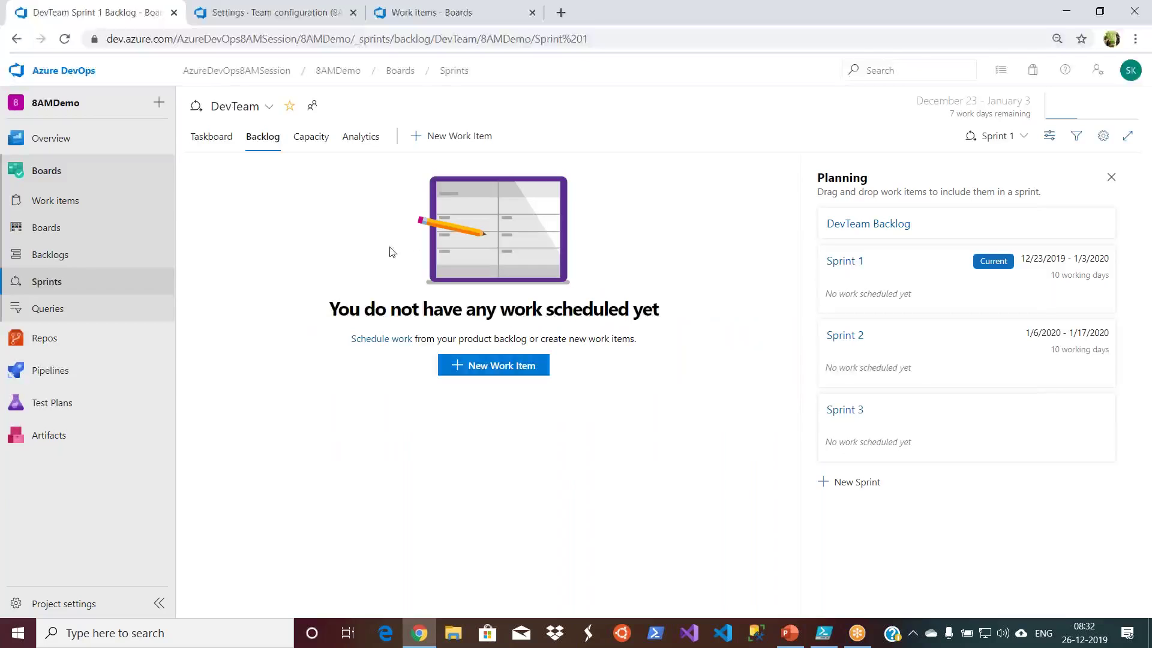
pyautogui.click(310, 138)
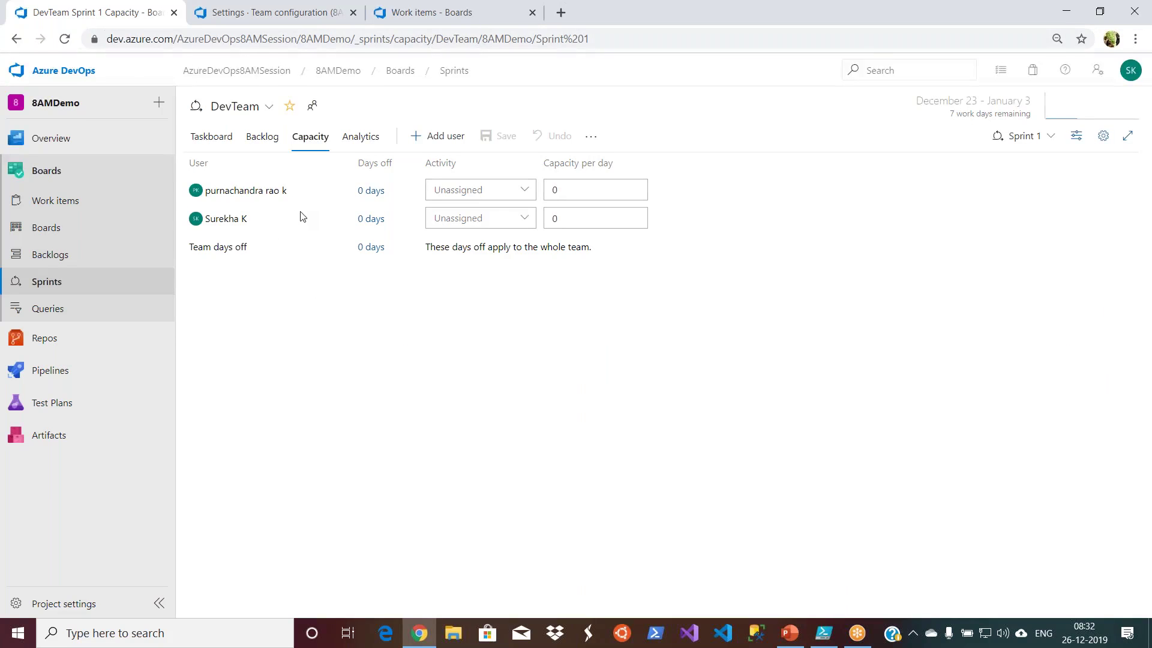
pyautogui.click(357, 136)
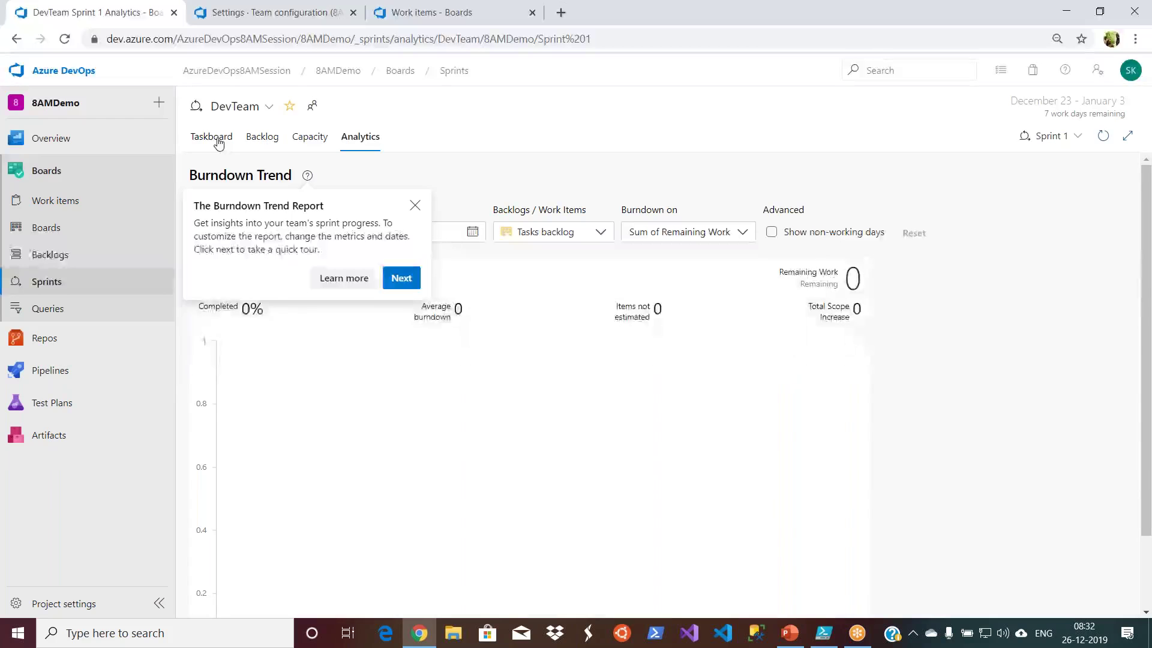
pyautogui.click(415, 205)
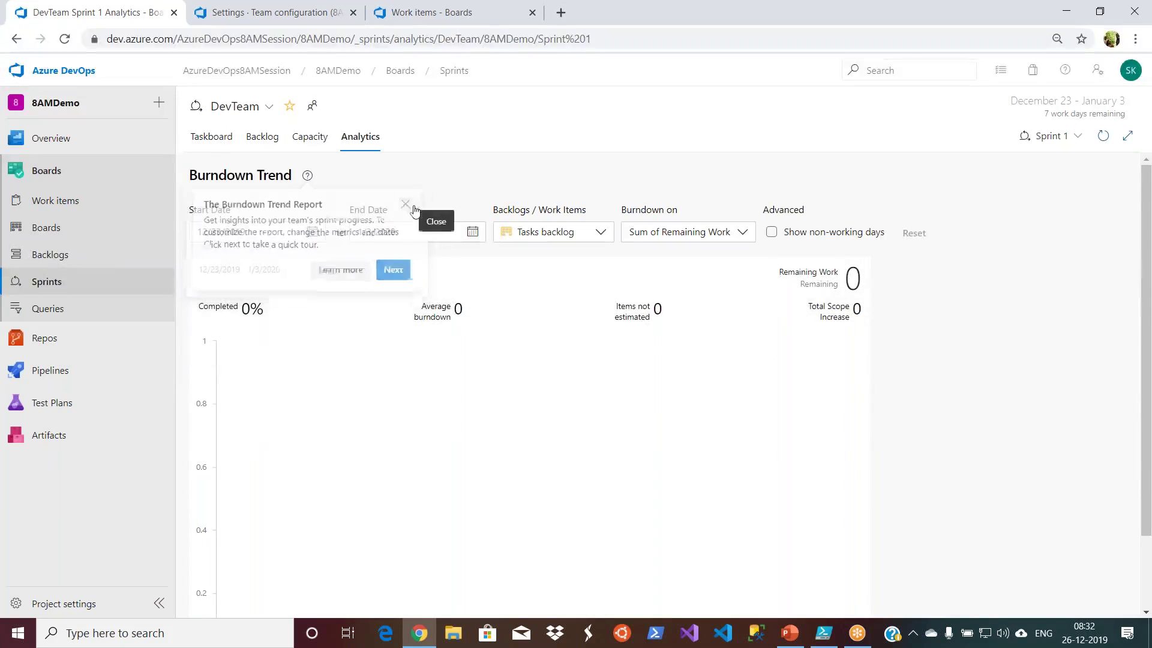
pyautogui.click(213, 138)
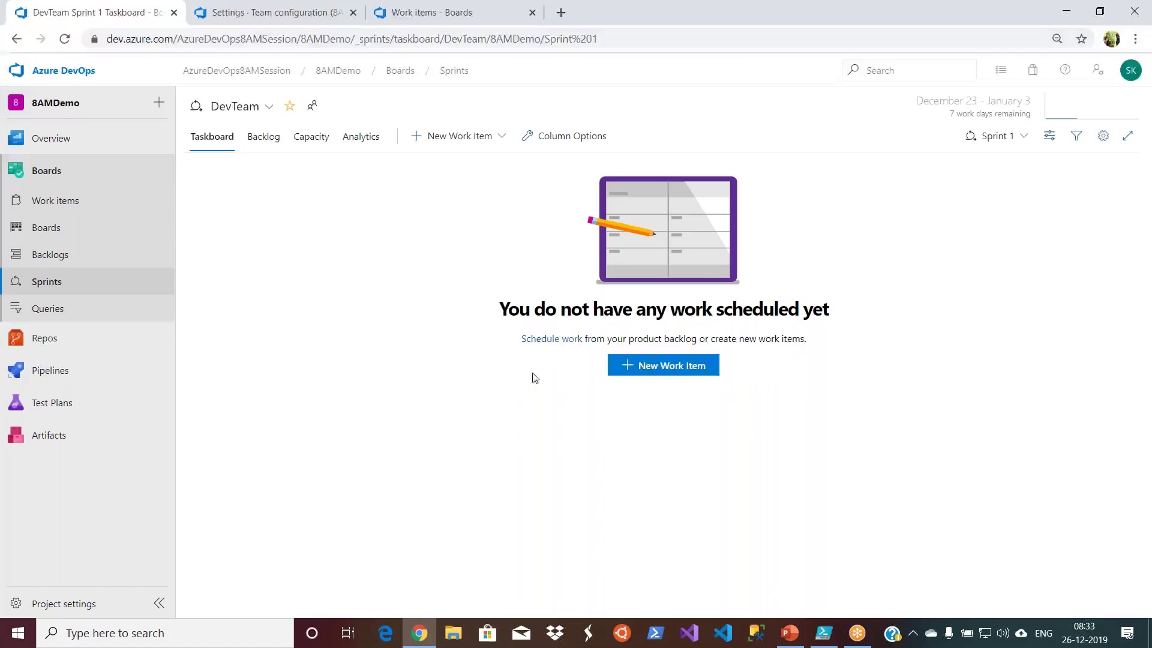
# Add a product backlog item titled "2nd Backlog ITem" to DevTeam's backlog.
pyautogui.click(540, 338)
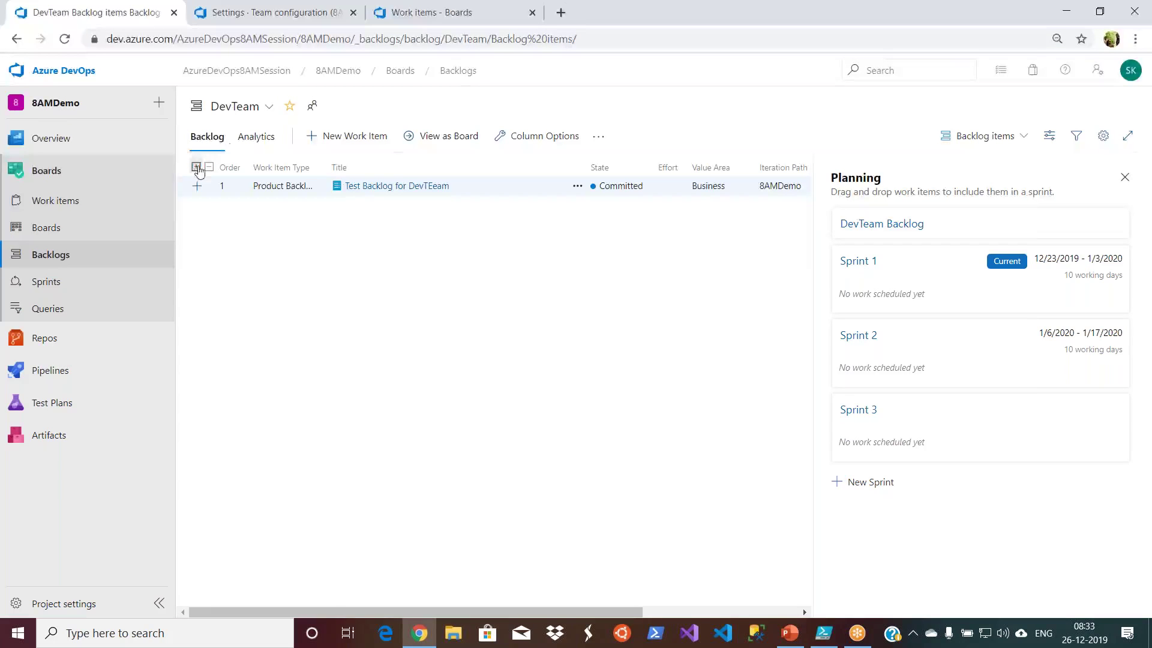
pyautogui.click(342, 137)
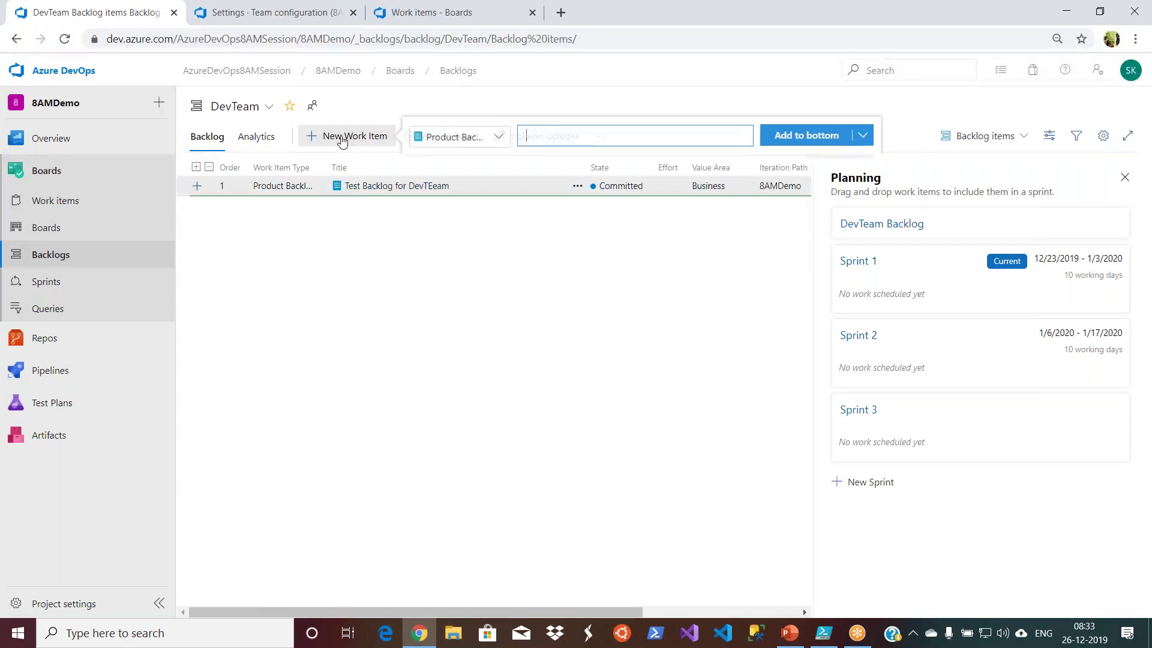
pyautogui.write('2nd')
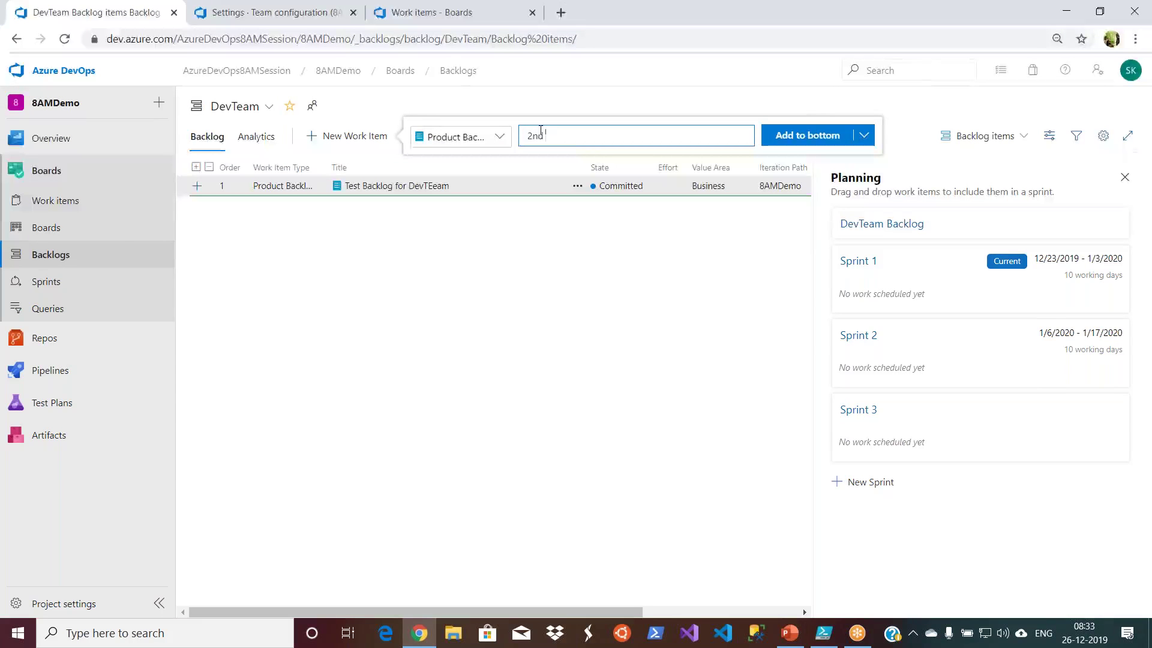
pyautogui.write(' Backlog ITem')
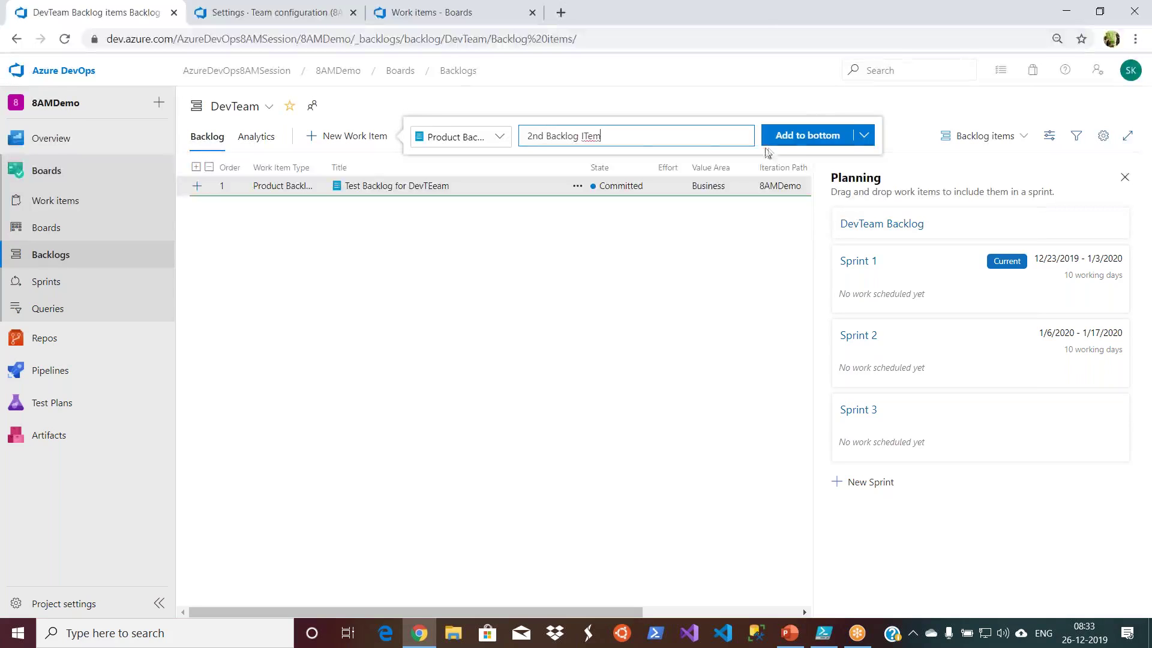
pyautogui.press('Return')
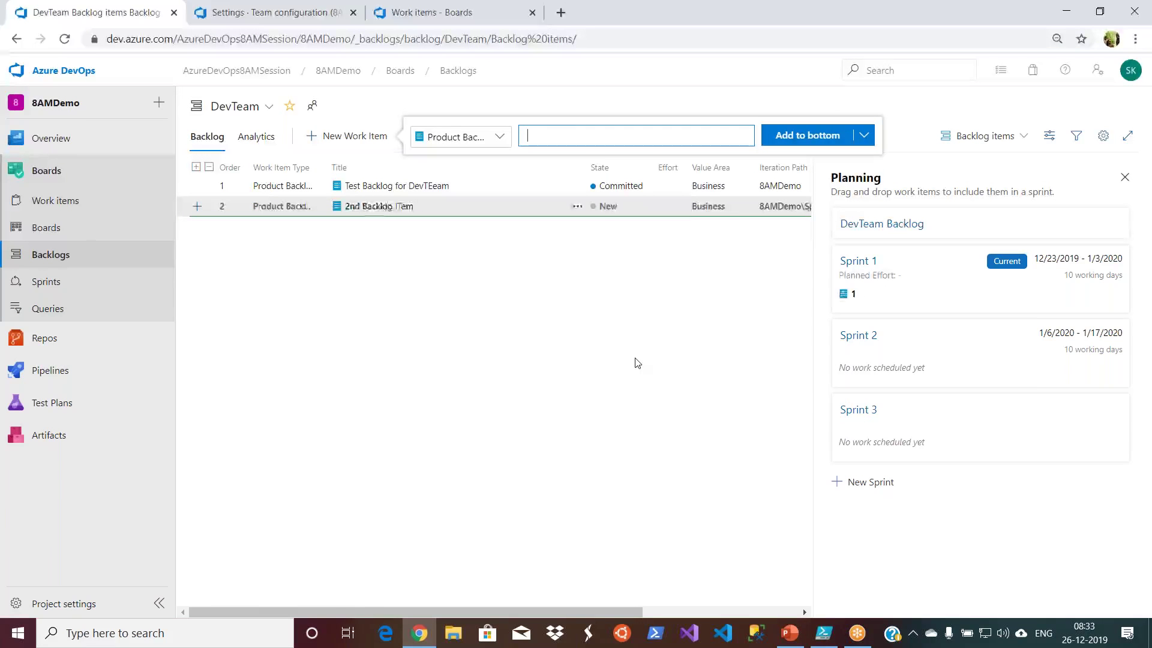
pyautogui.click(264, 236)
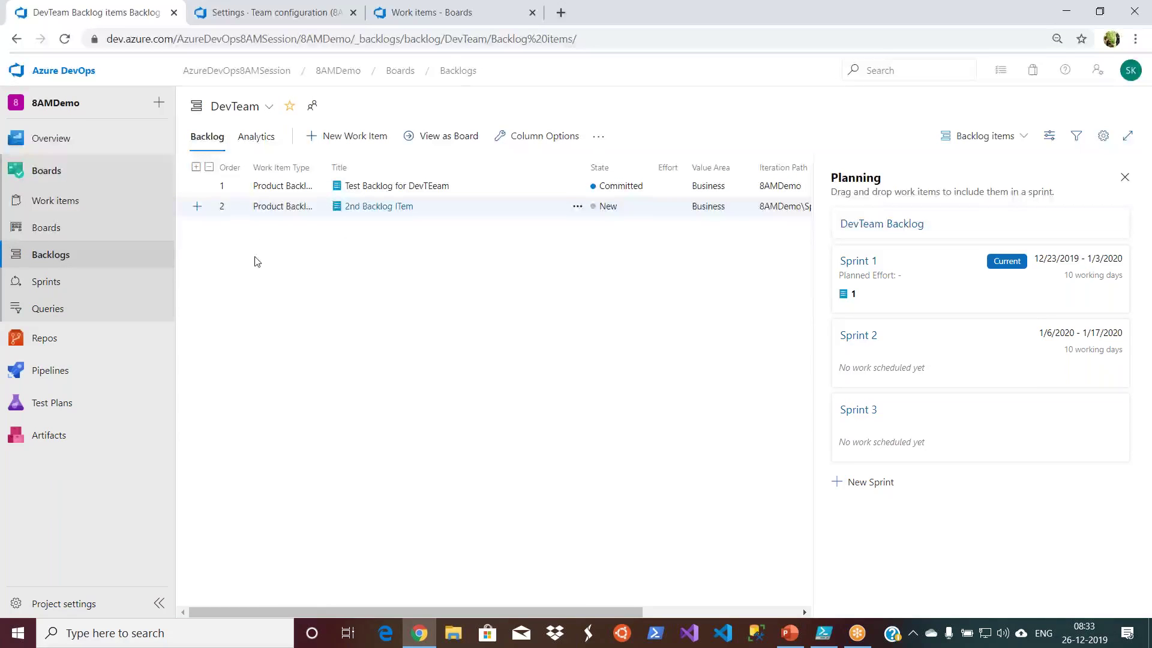
# Assign "Test Backlog for DevTEeam" to iteration 8AMDemo\Sprint 1, set its effort to 16, and save the item.
pyautogui.click(388, 188)
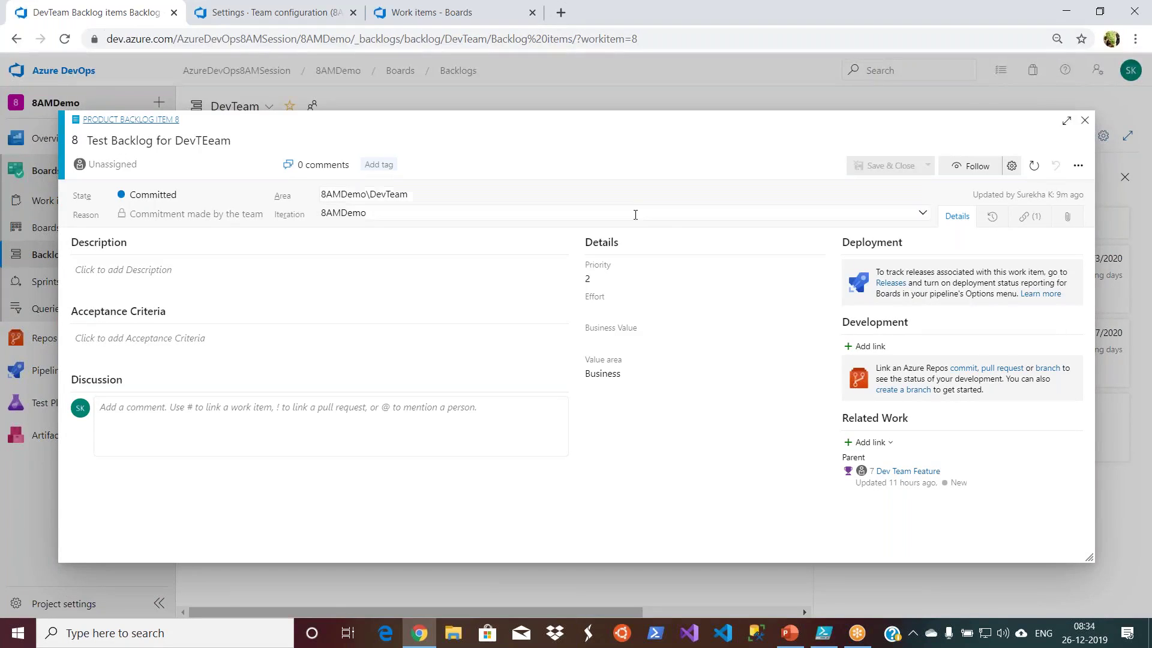
pyautogui.click(922, 216)
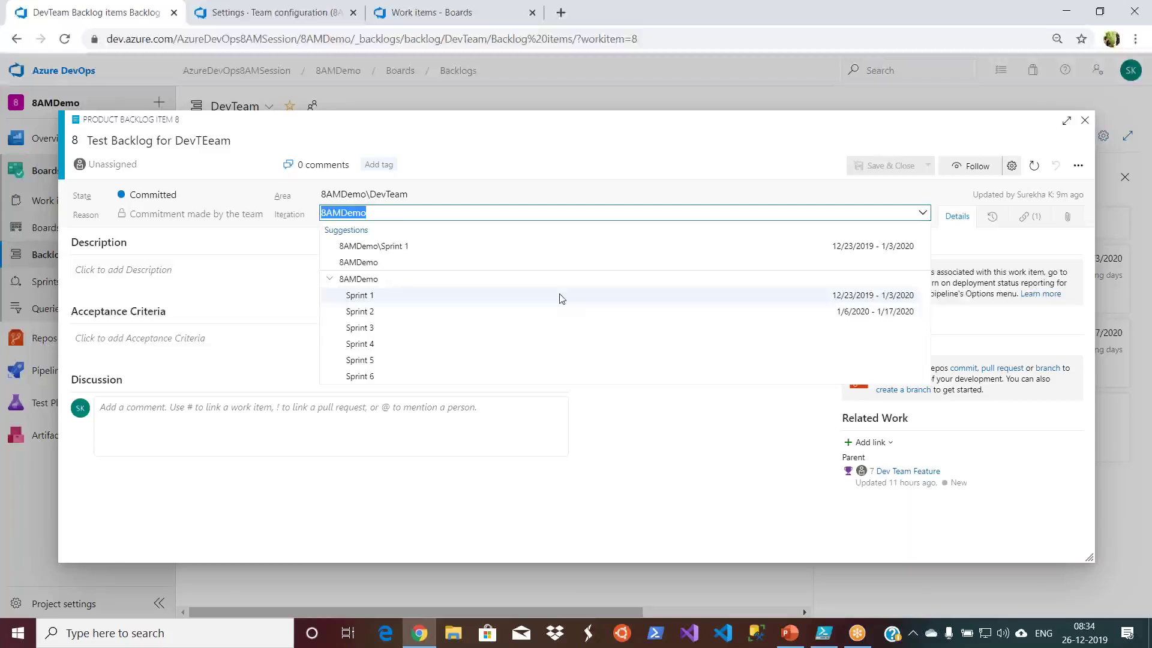
pyautogui.click(561, 298)
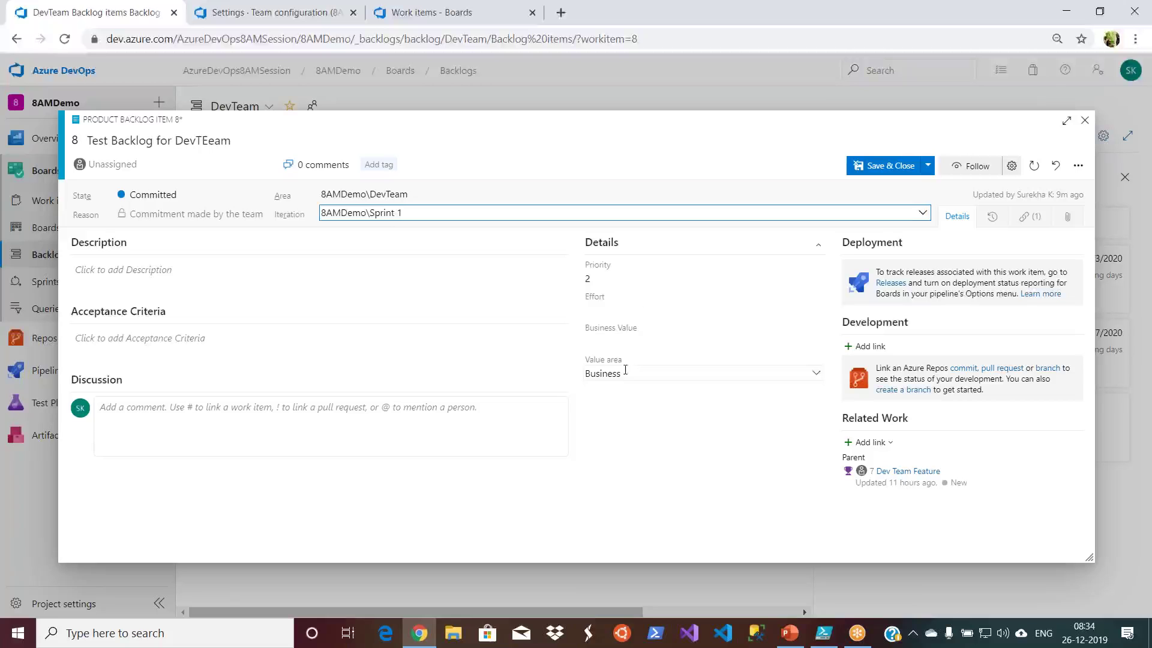
pyautogui.click(634, 307)
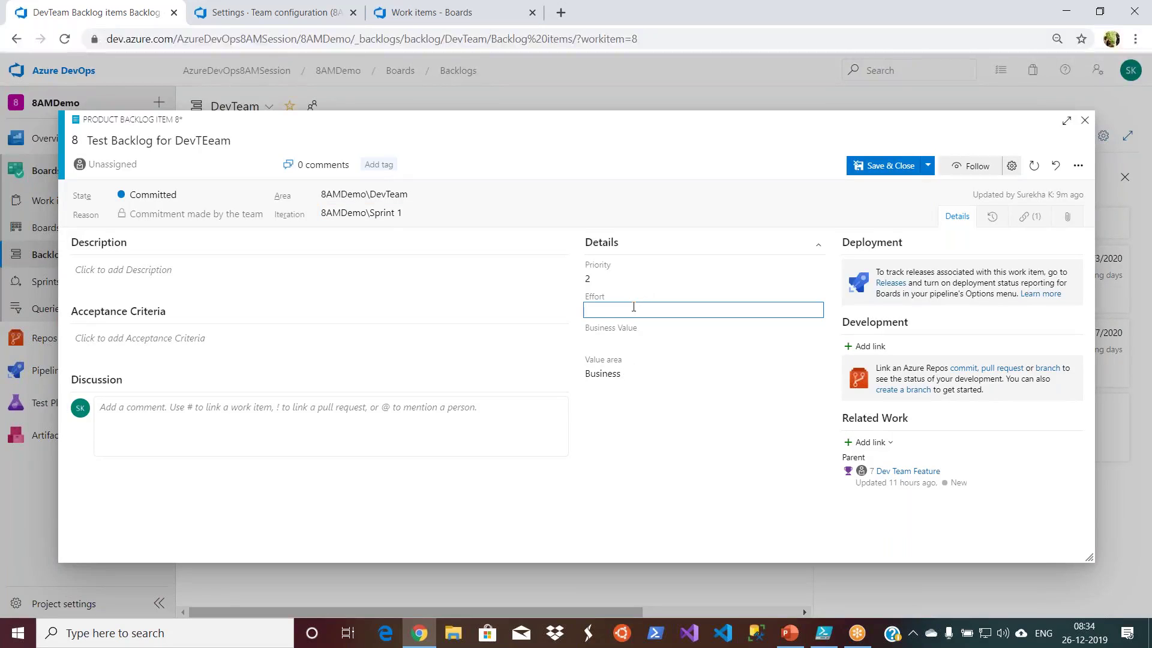
pyautogui.write('16')
pyautogui.click(687, 442)
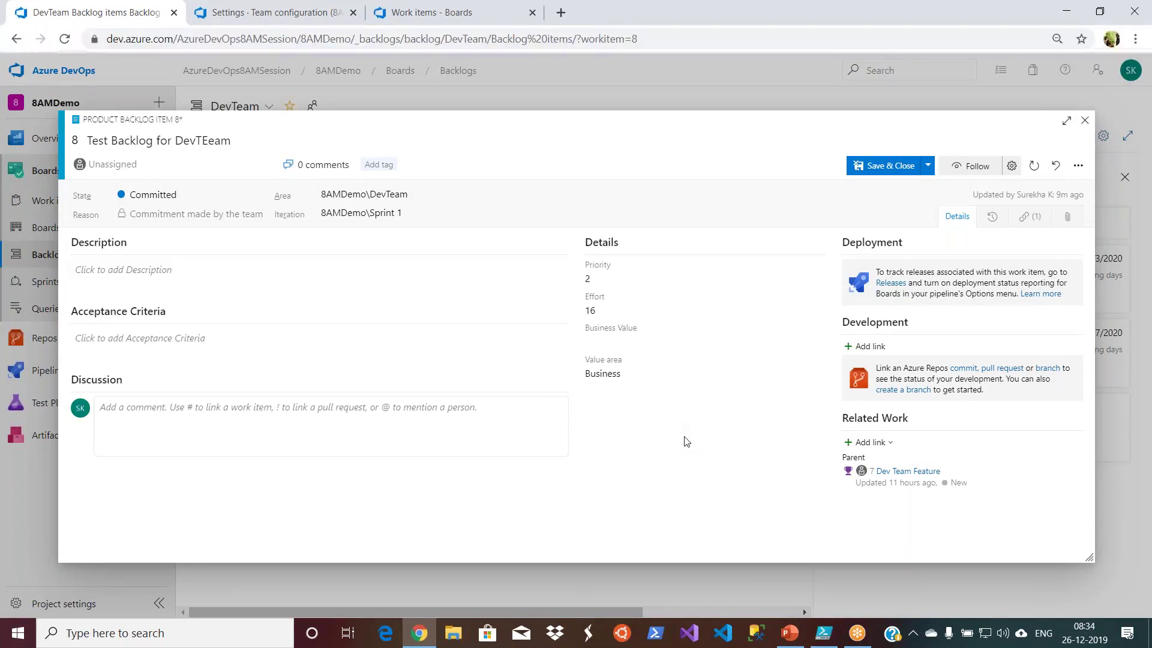
pyautogui.click(885, 168)
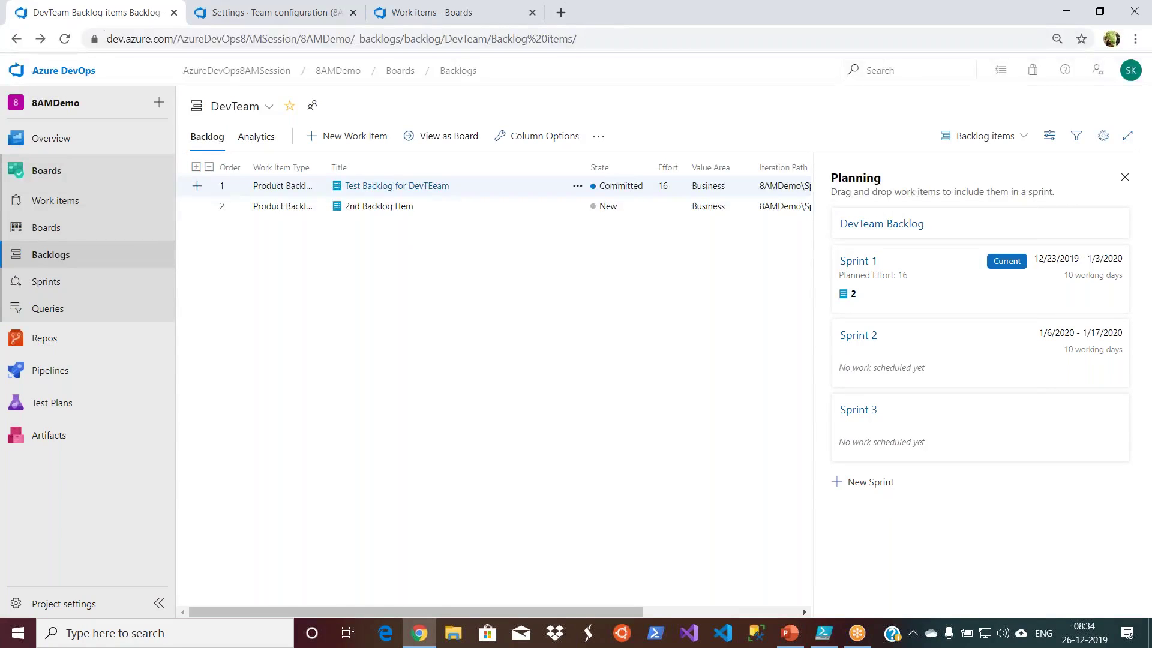
# Review the details of "Test Backlog for DevTEeam", and check DevTeam's Sprint 1 backlog and taskboard.
pyautogui.click(379, 188)
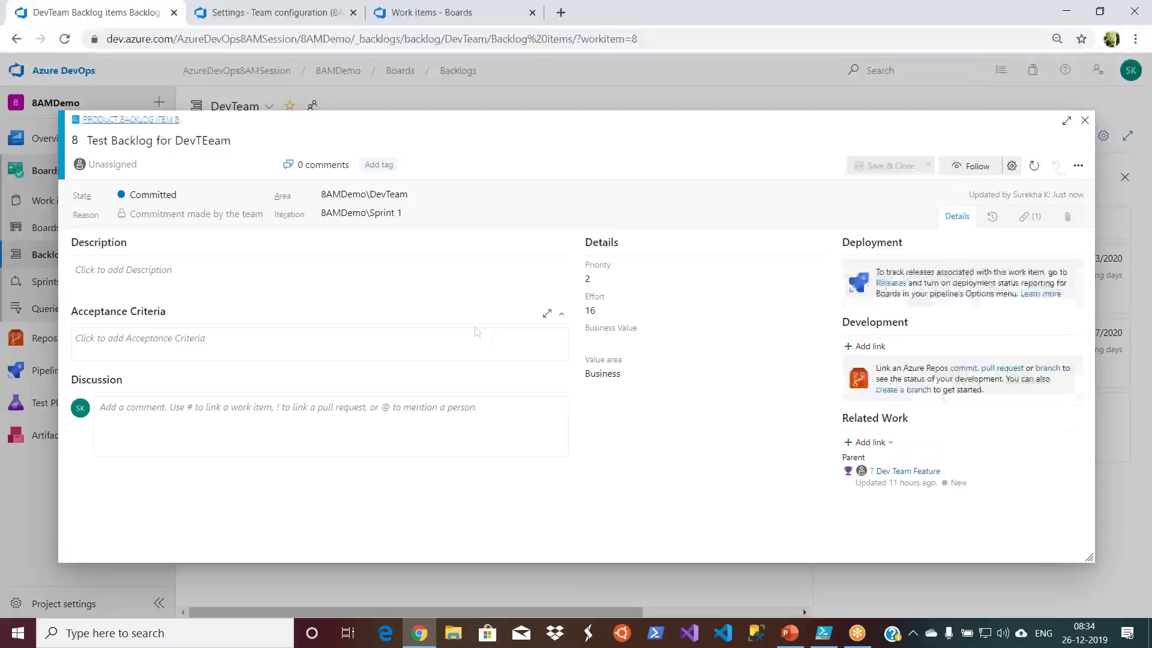
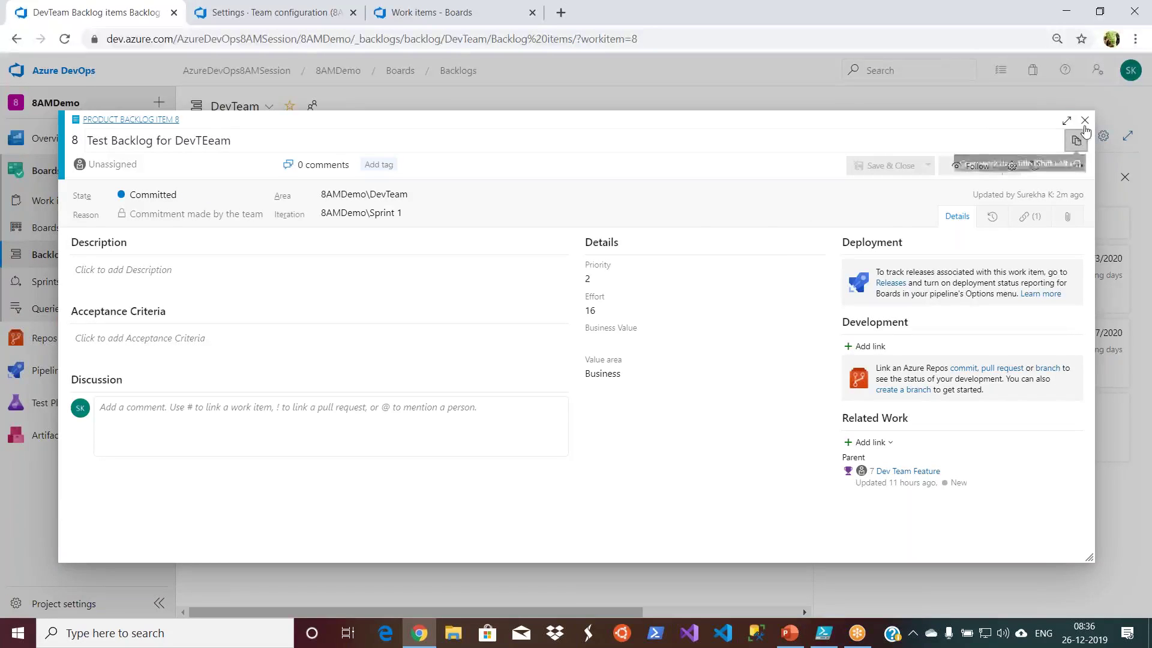
pyautogui.click(1084, 120)
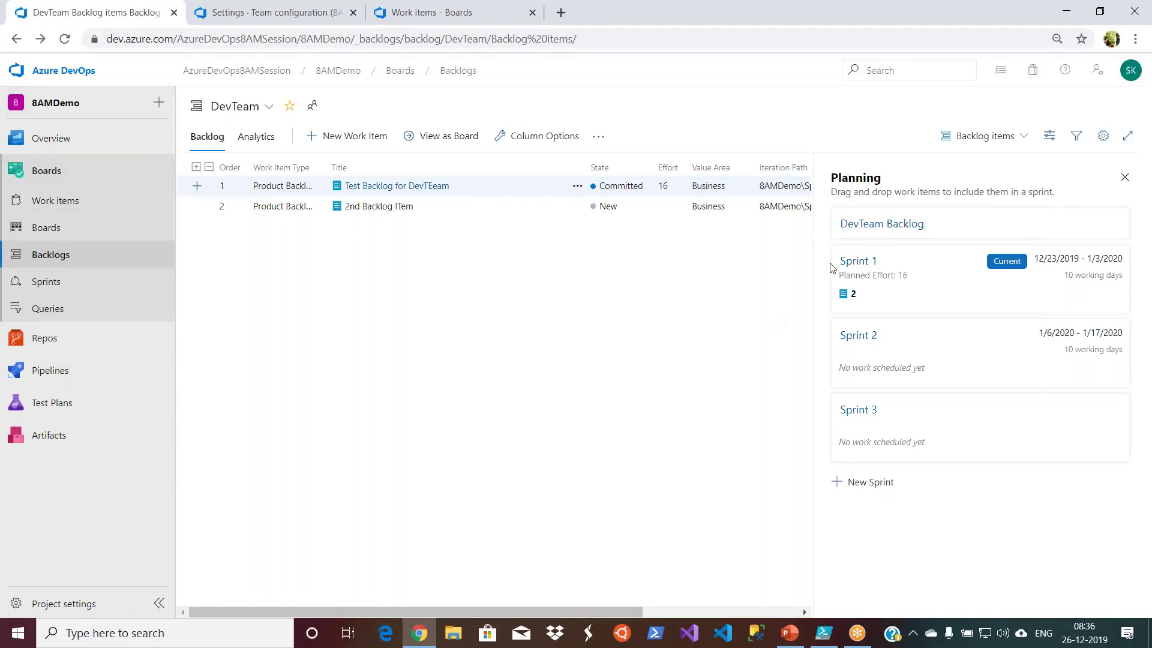
pyautogui.click(868, 262)
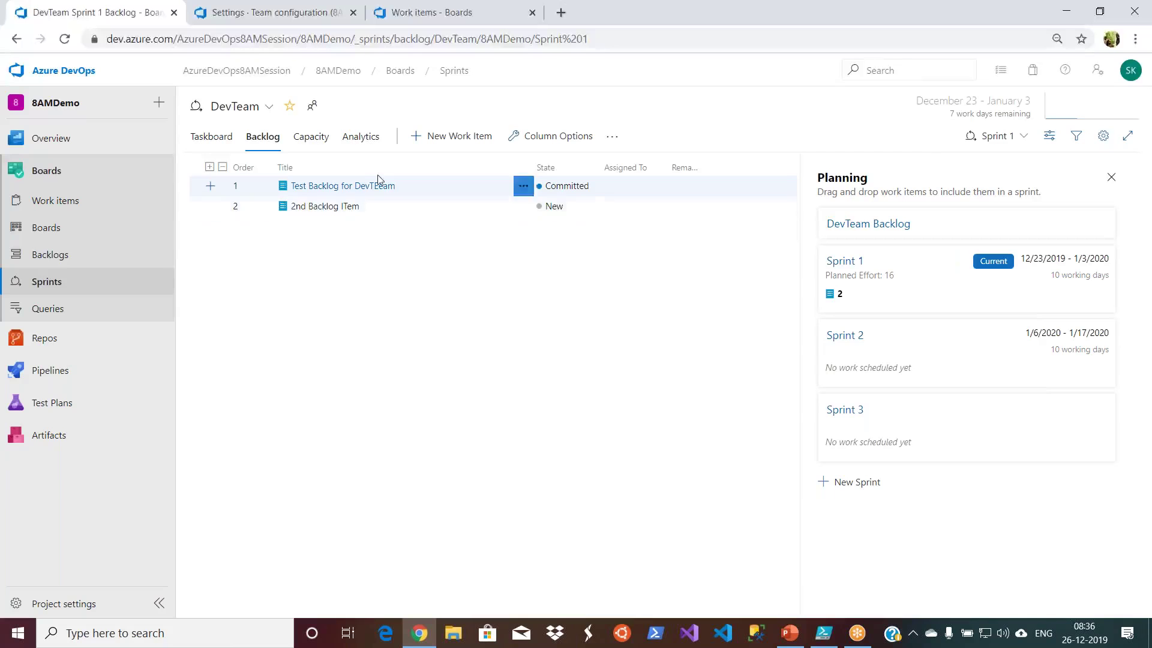
pyautogui.click(216, 149)
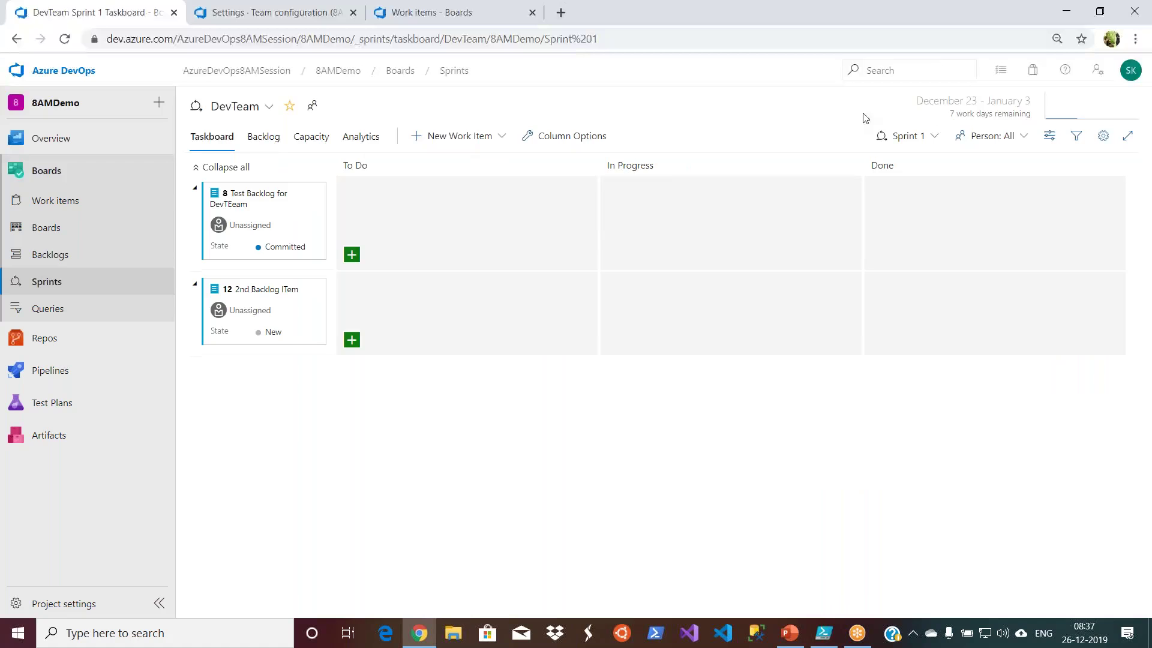
# Set the effort of "2nd Backlog ITem" in the Sprint 1 backlog to 16, save it, and recheck "Test Backlog for DevTEeam".
pyautogui.click(278, 134)
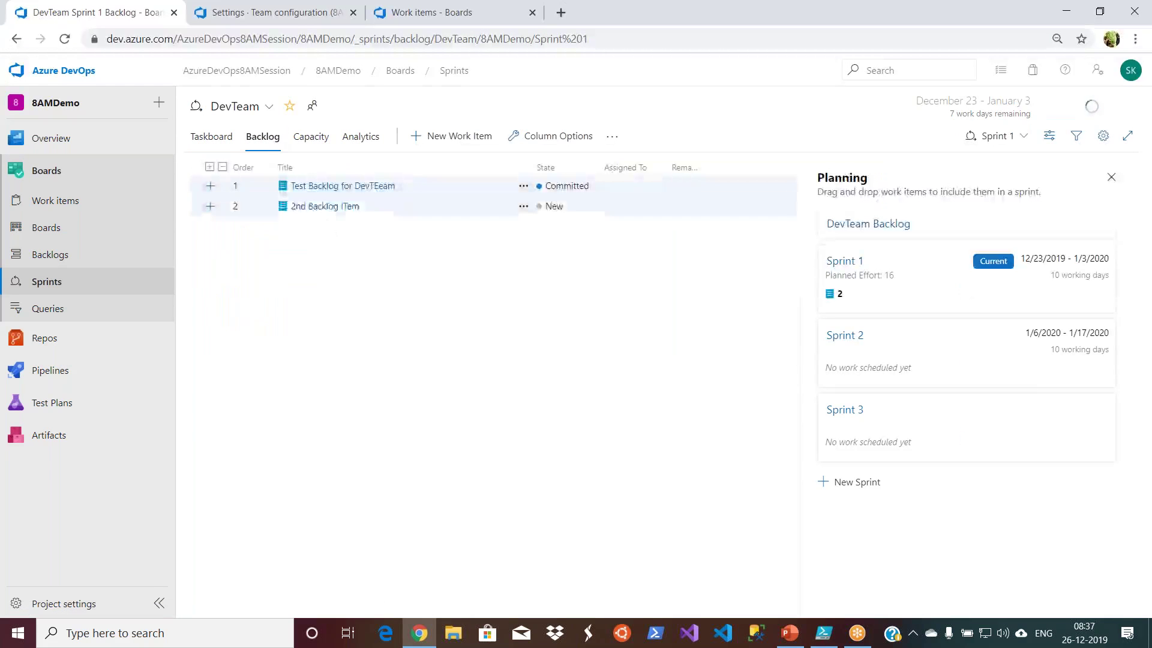
pyautogui.click(327, 207)
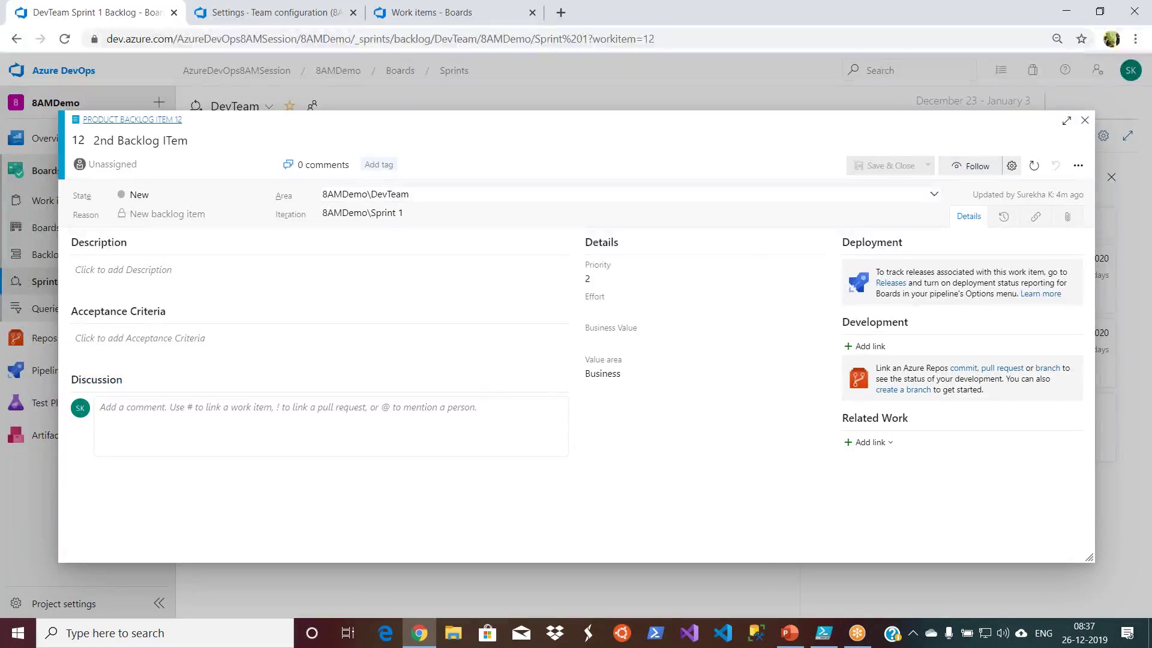
pyautogui.click(707, 309)
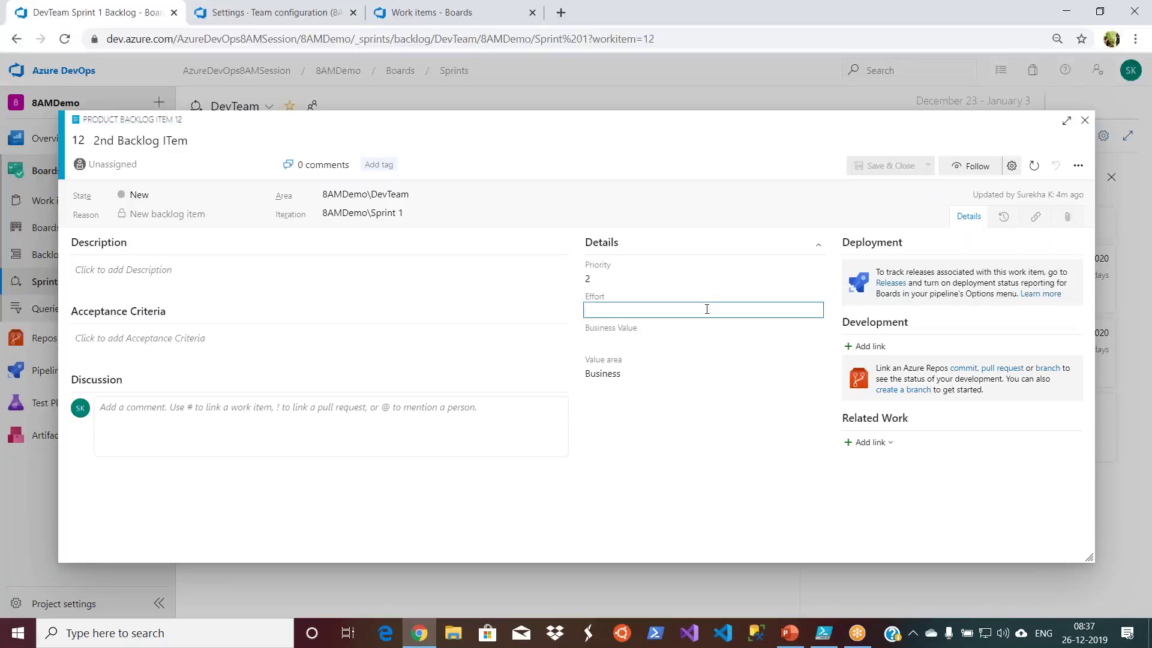
pyautogui.write('16')
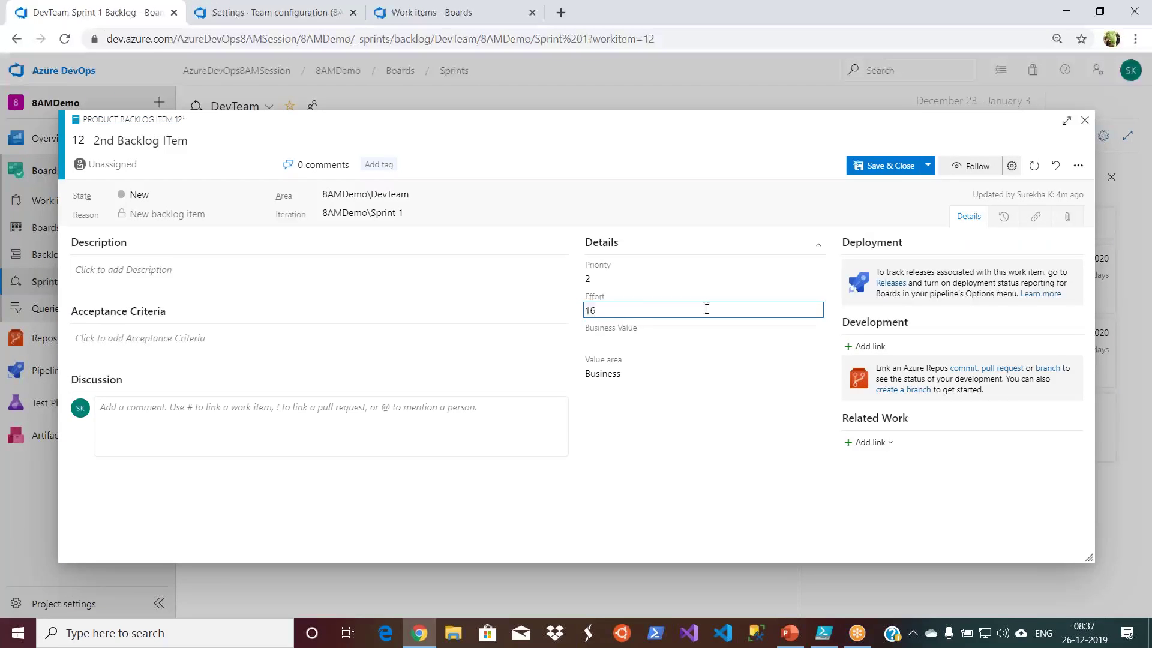
pyautogui.click(890, 165)
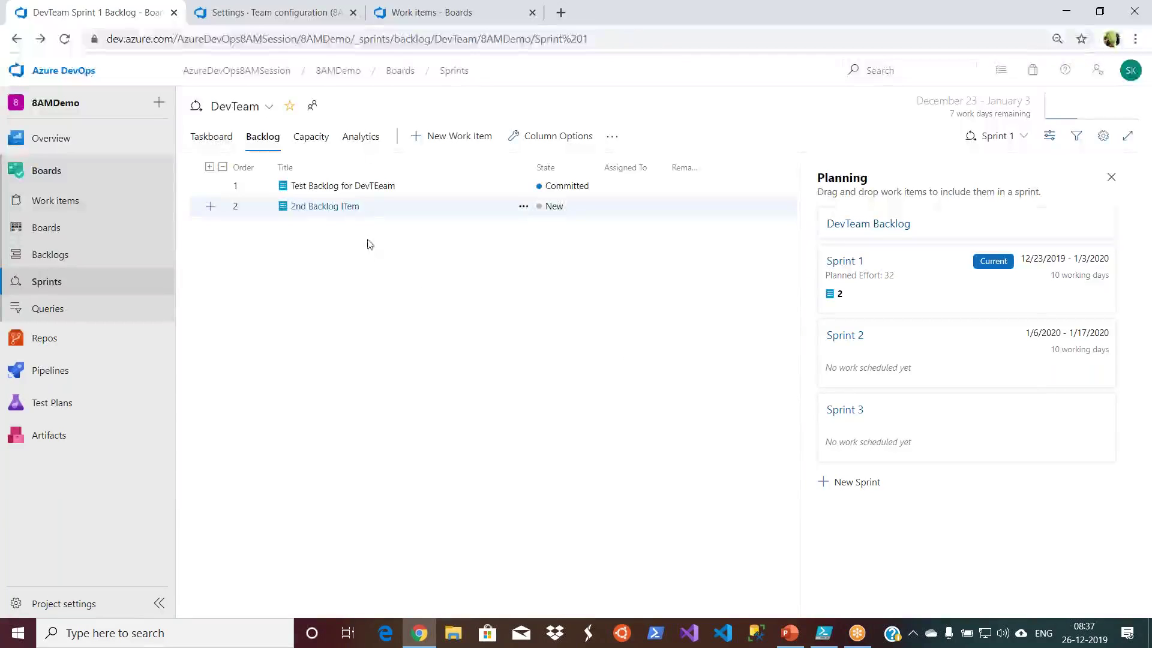
pyautogui.click(367, 188)
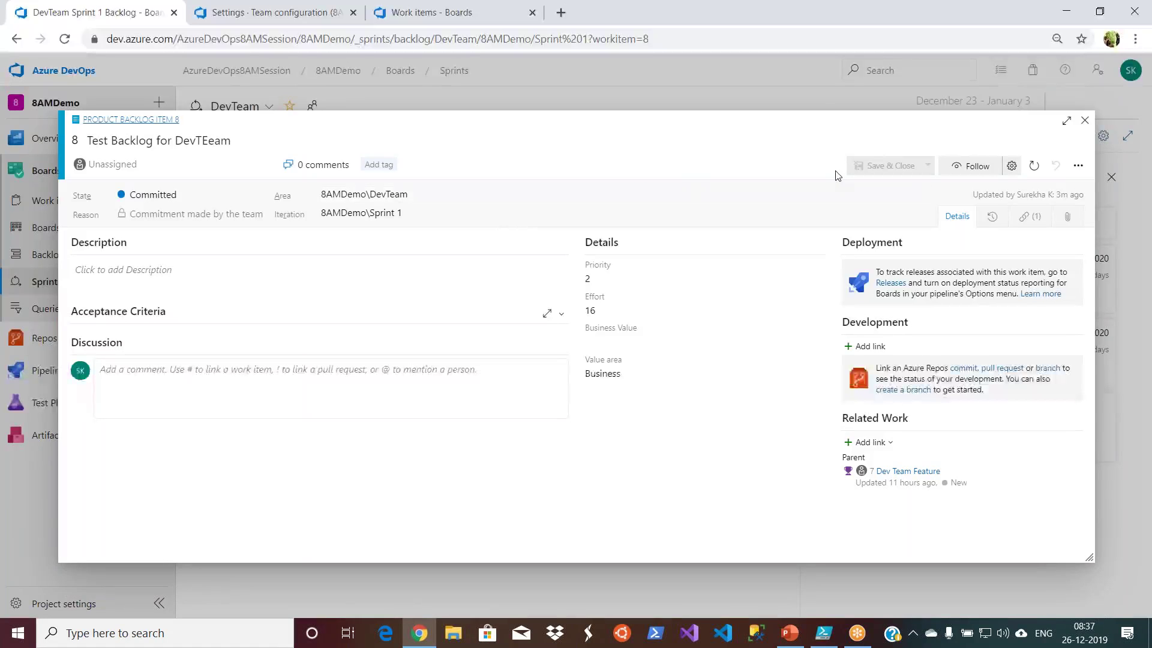
pyautogui.click(1085, 122)
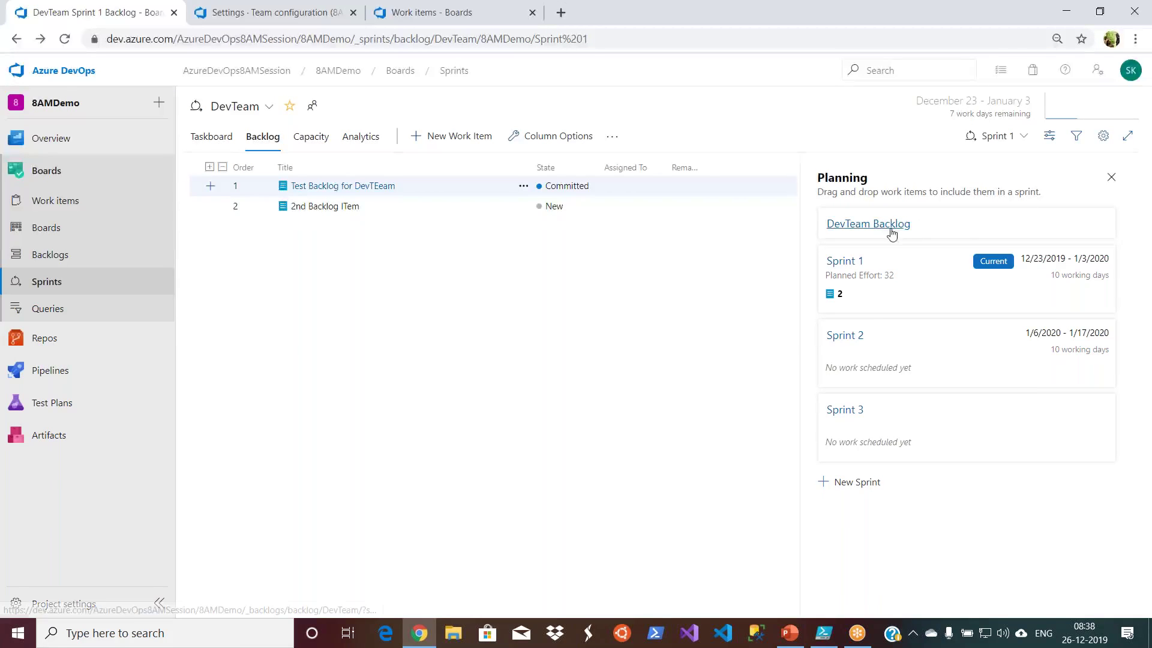
# Compare the Planning and Work details side panes of the Sprint 1 backlog, and keep Work details shown.
pyautogui.click(1050, 139)
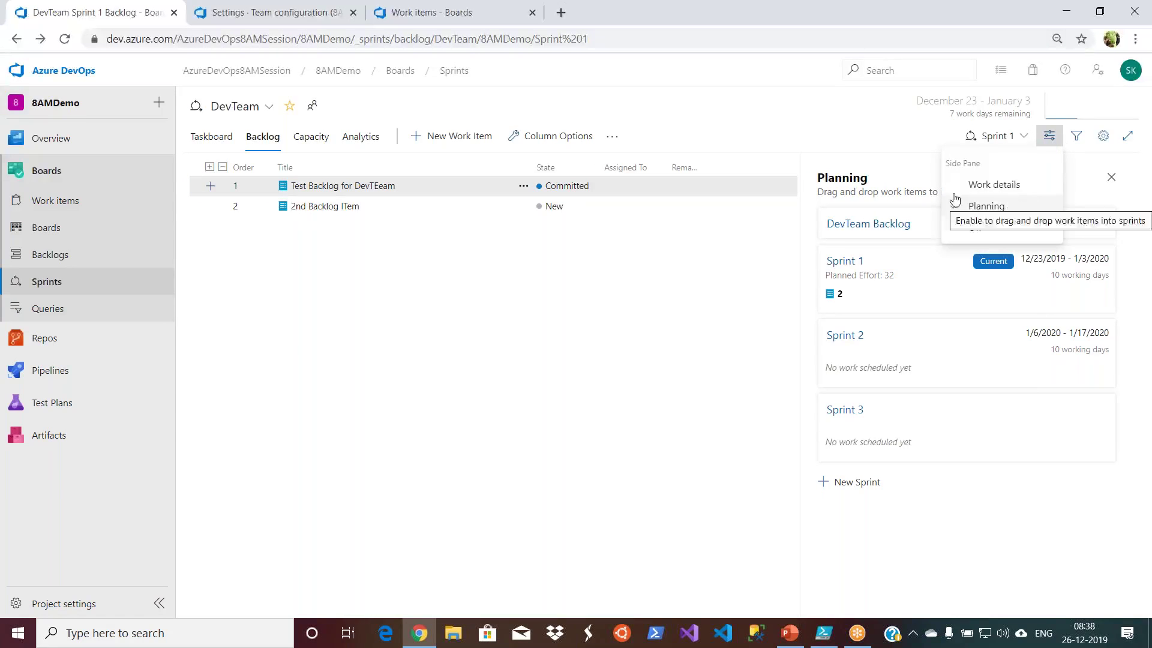
pyautogui.click(847, 176)
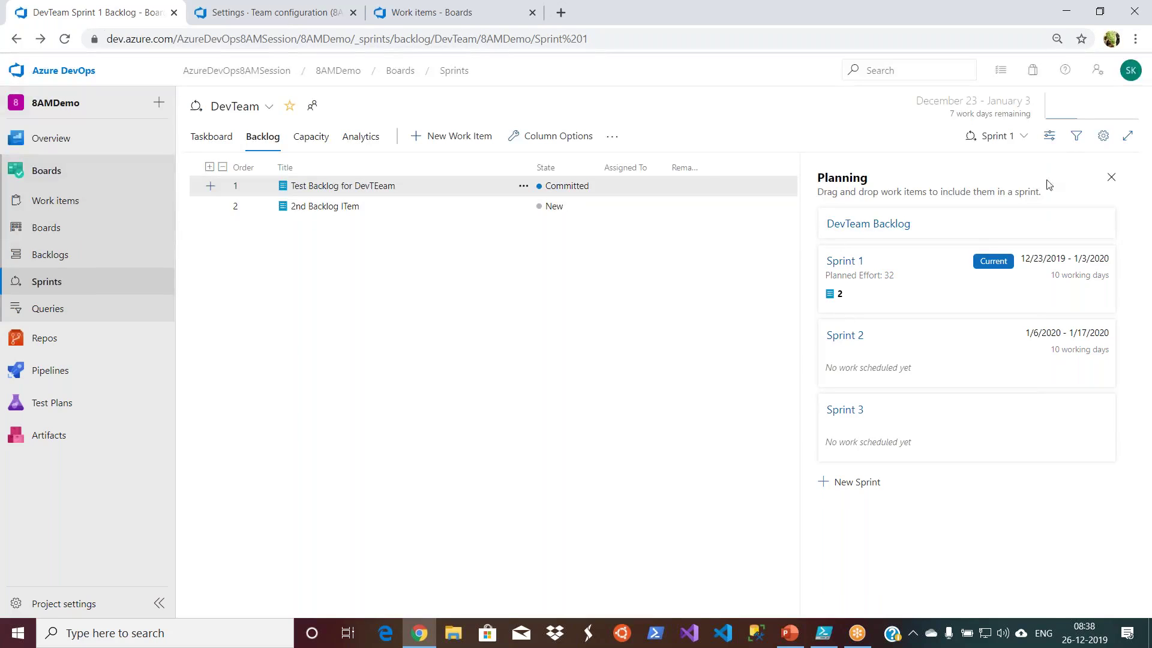
pyautogui.click(1049, 136)
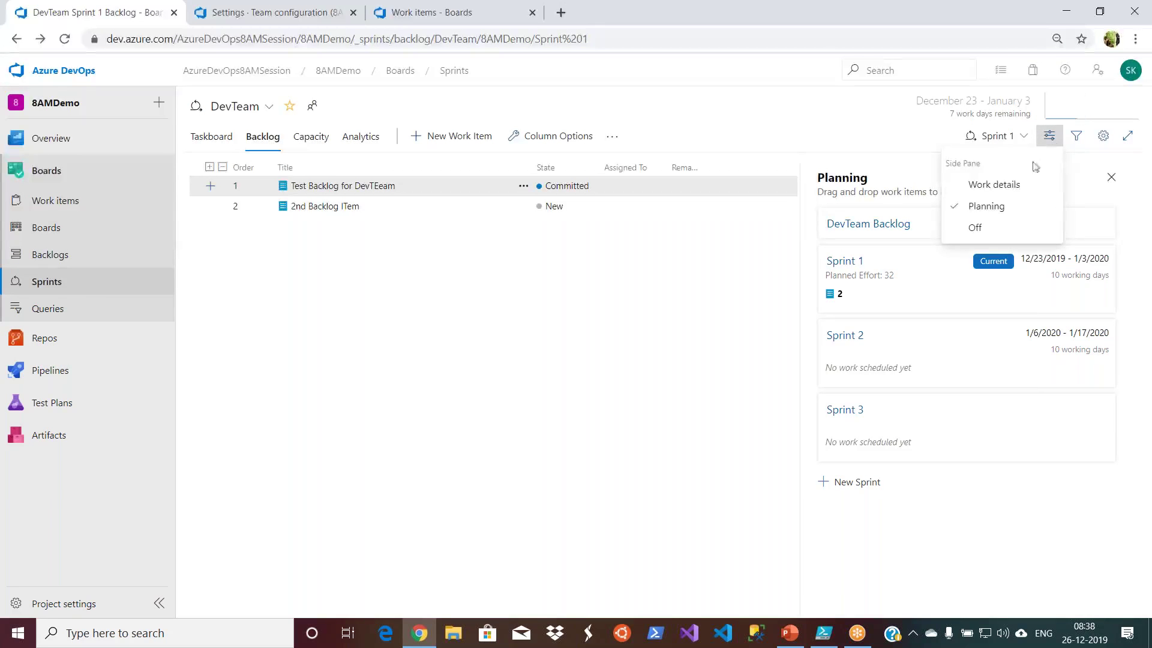
pyautogui.click(1013, 186)
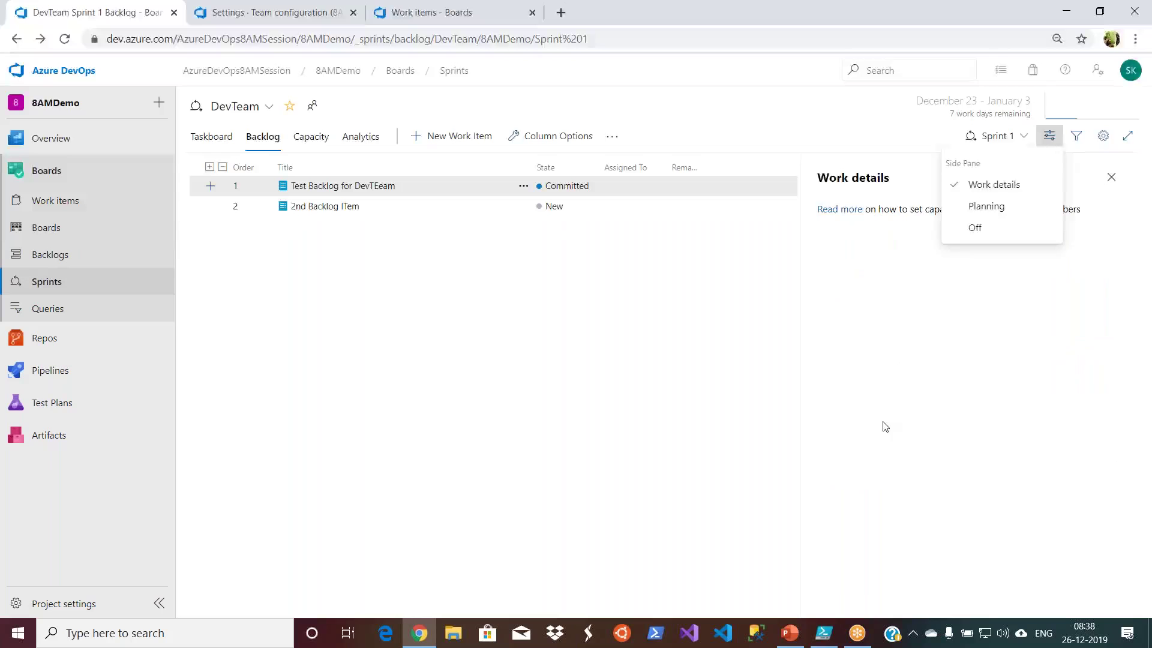
pyautogui.click(923, 350)
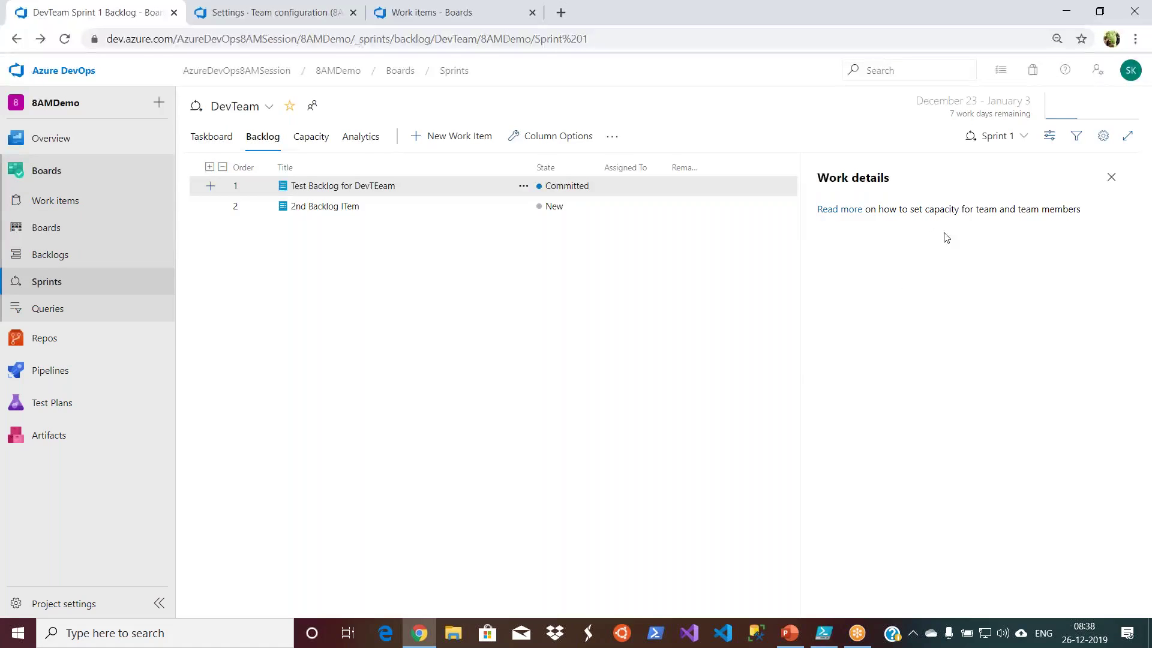
pyautogui.click(1057, 140)
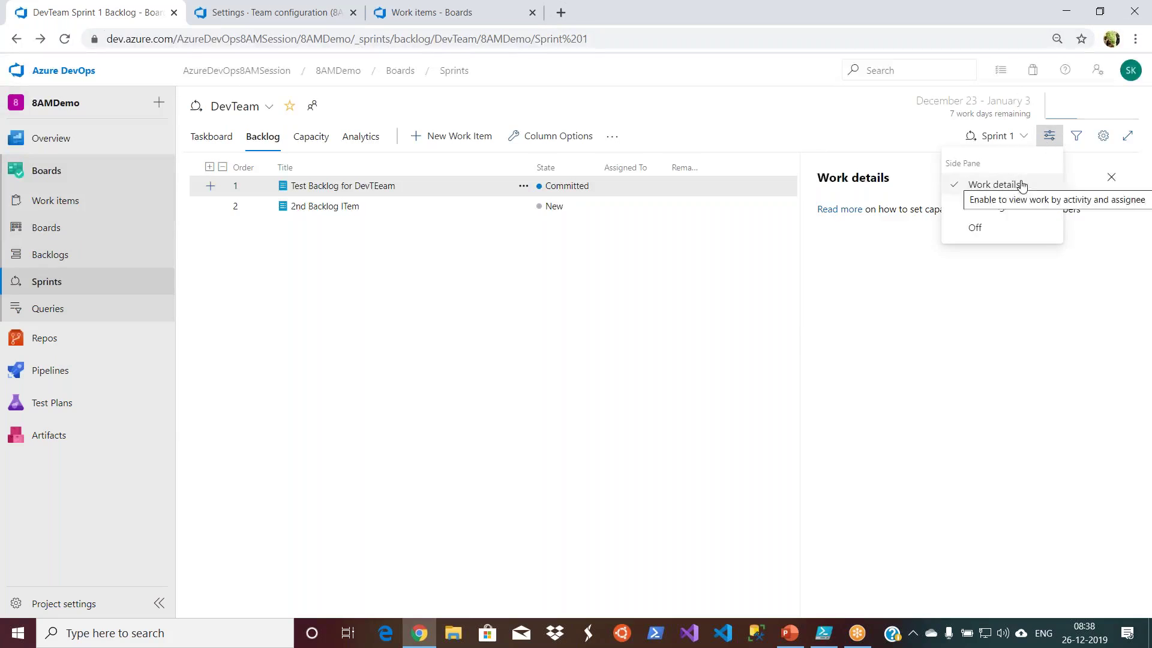
pyautogui.click(997, 208)
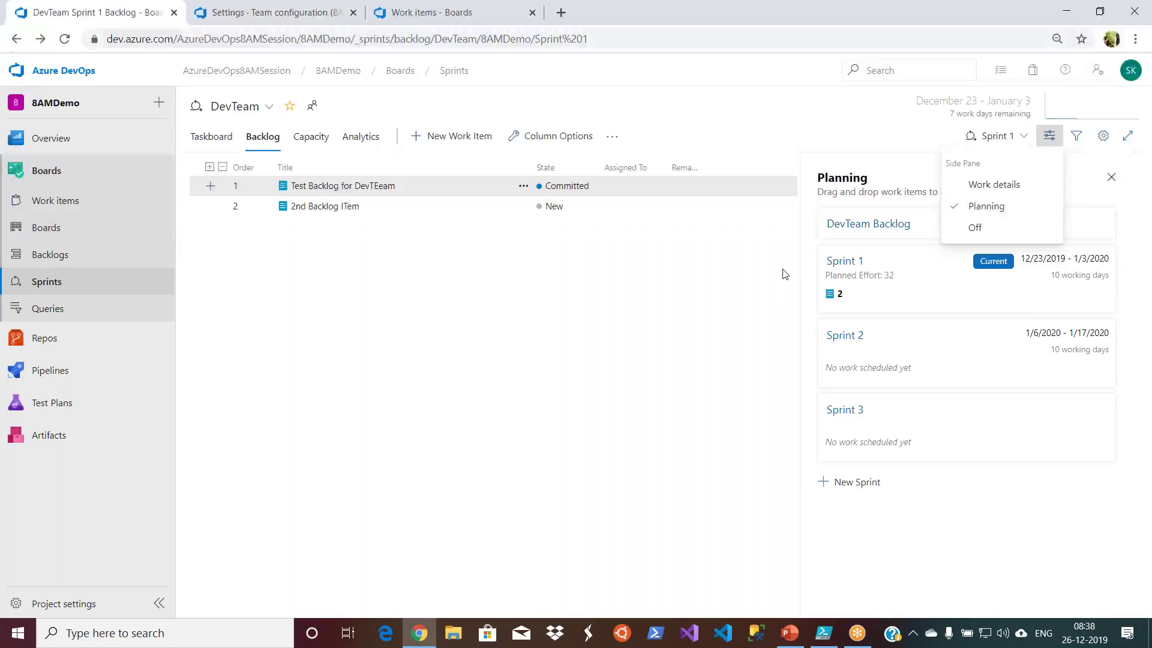
pyautogui.click(981, 187)
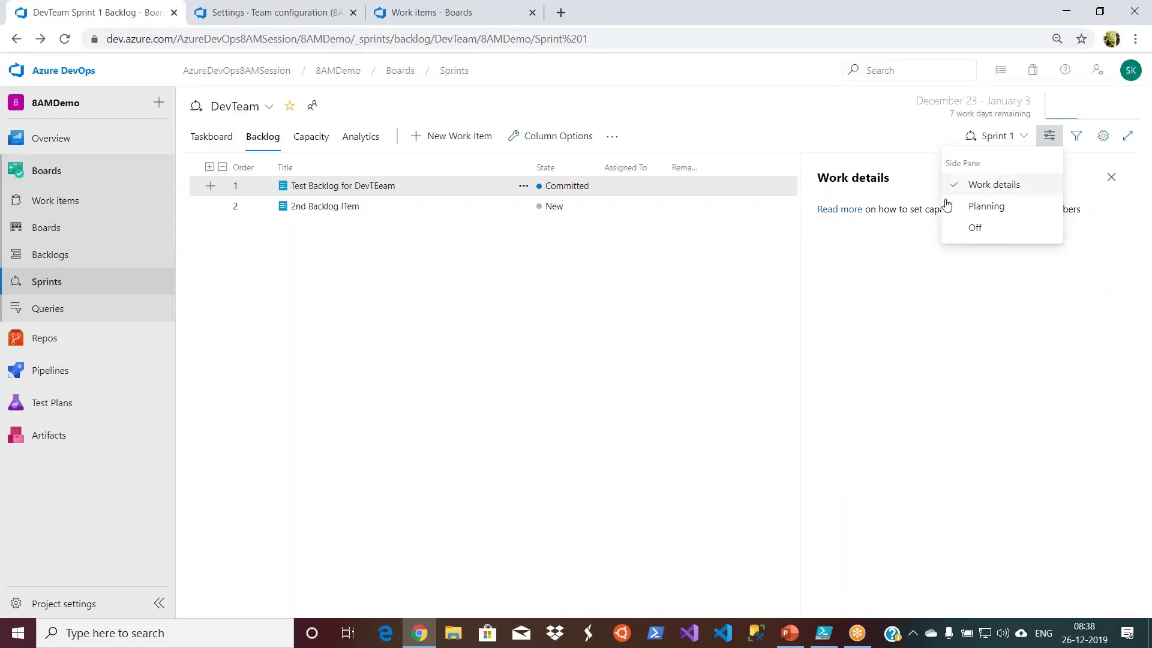
pyautogui.click(682, 331)
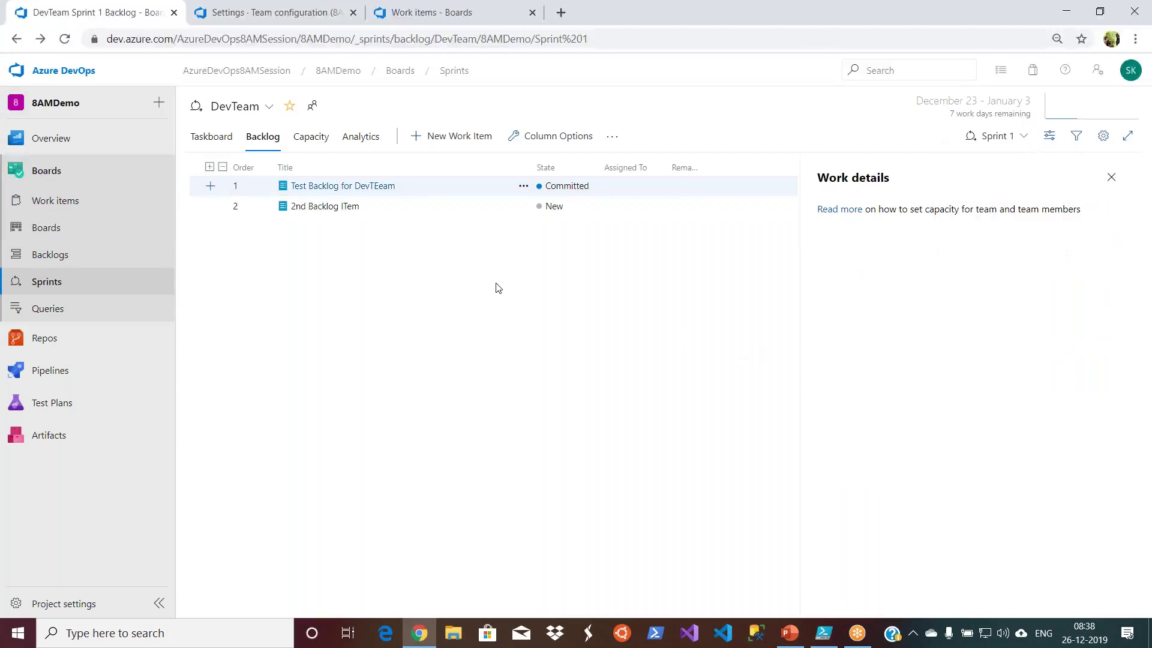
# In DevTeam's Sprint 1 capacity, set the first listed member's activity to Design with a capacity of 2 per day.
pyautogui.click(316, 137)
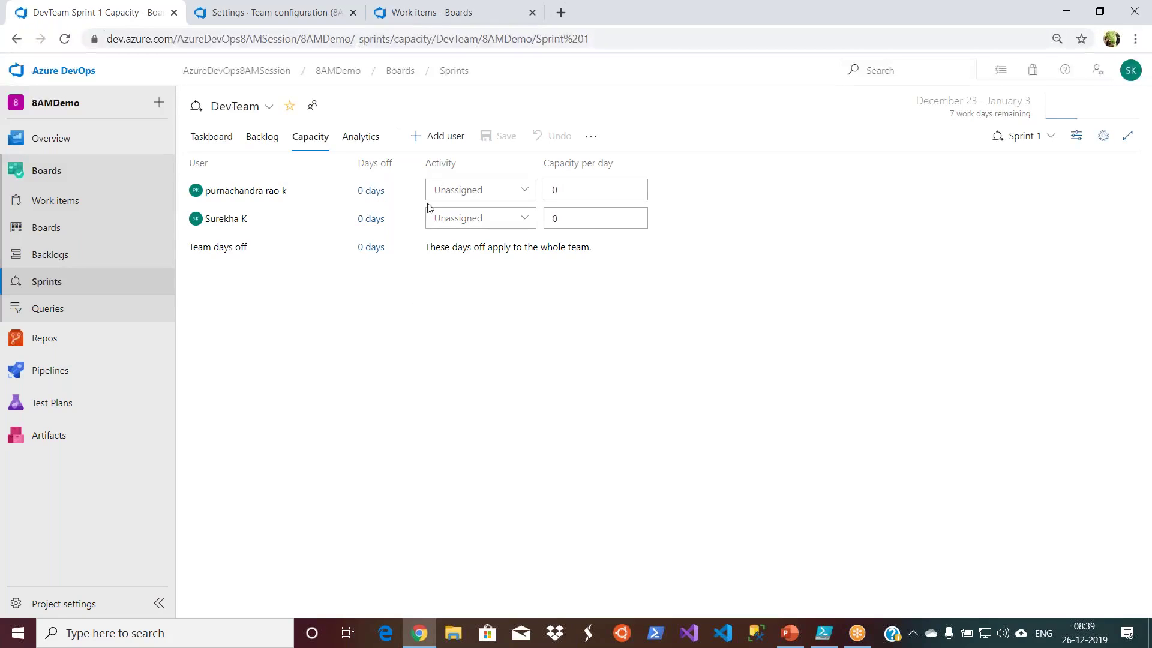
pyautogui.click(526, 191)
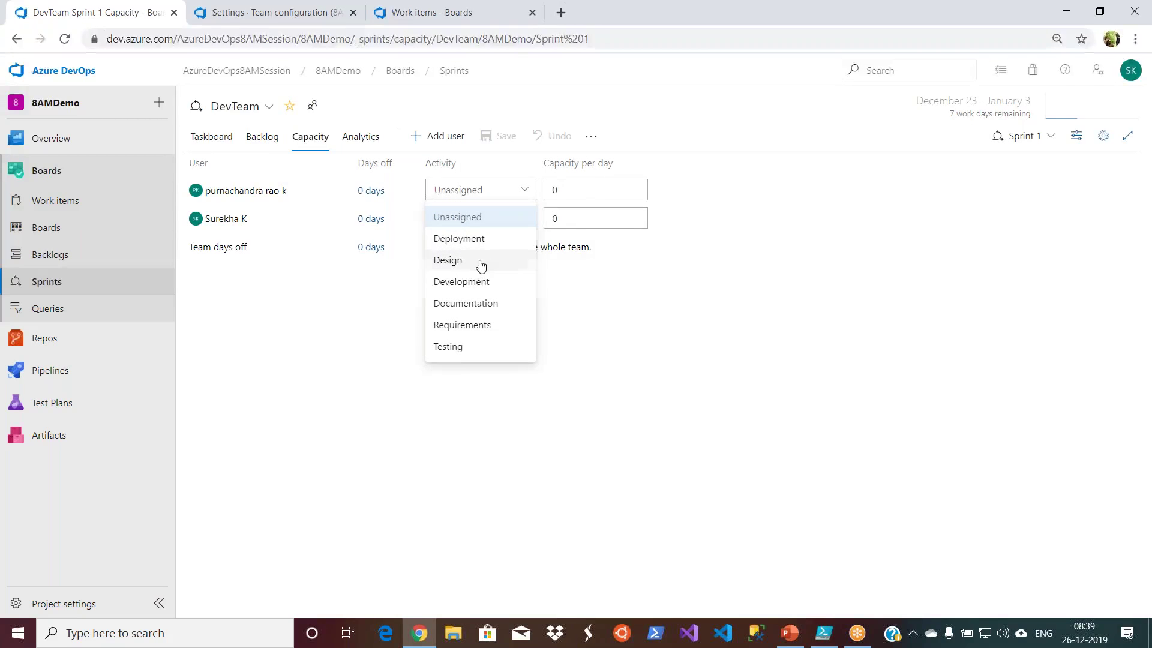
pyautogui.click(480, 262)
pyautogui.click(586, 190)
pyautogui.doubleClick(586, 189)
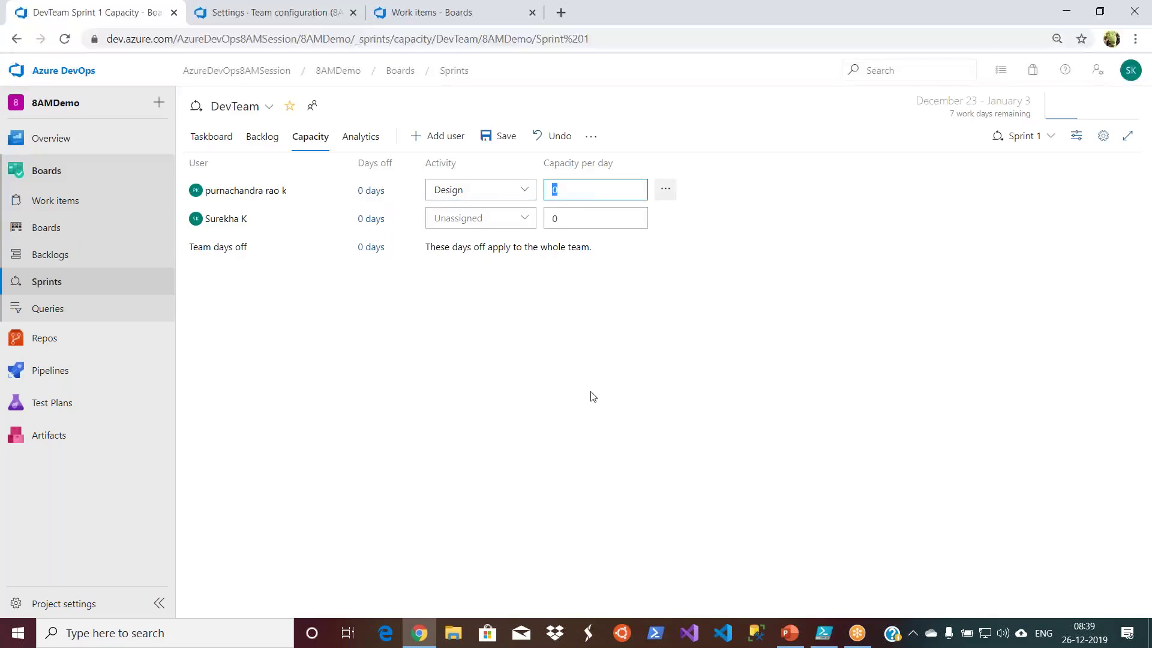
pyautogui.write('2')
pyautogui.click(664, 330)
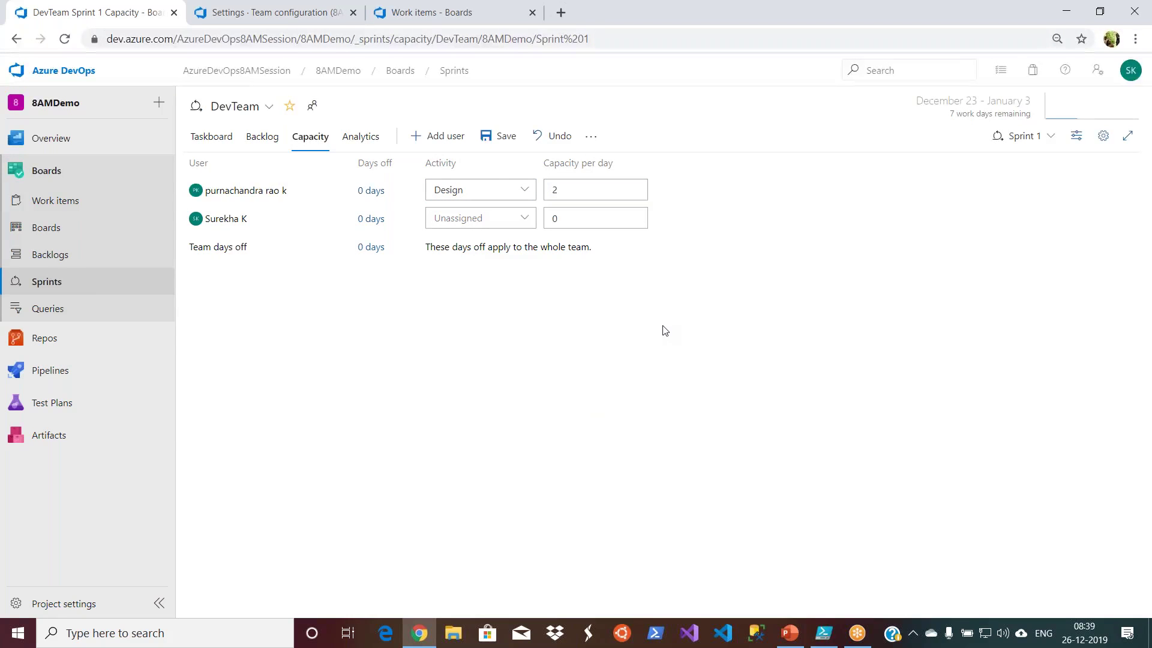
# Add a Development activity for the first listed member with a capacity of 6 per day.
pyautogui.moveTo(663, 198)
pyautogui.click(663, 196)
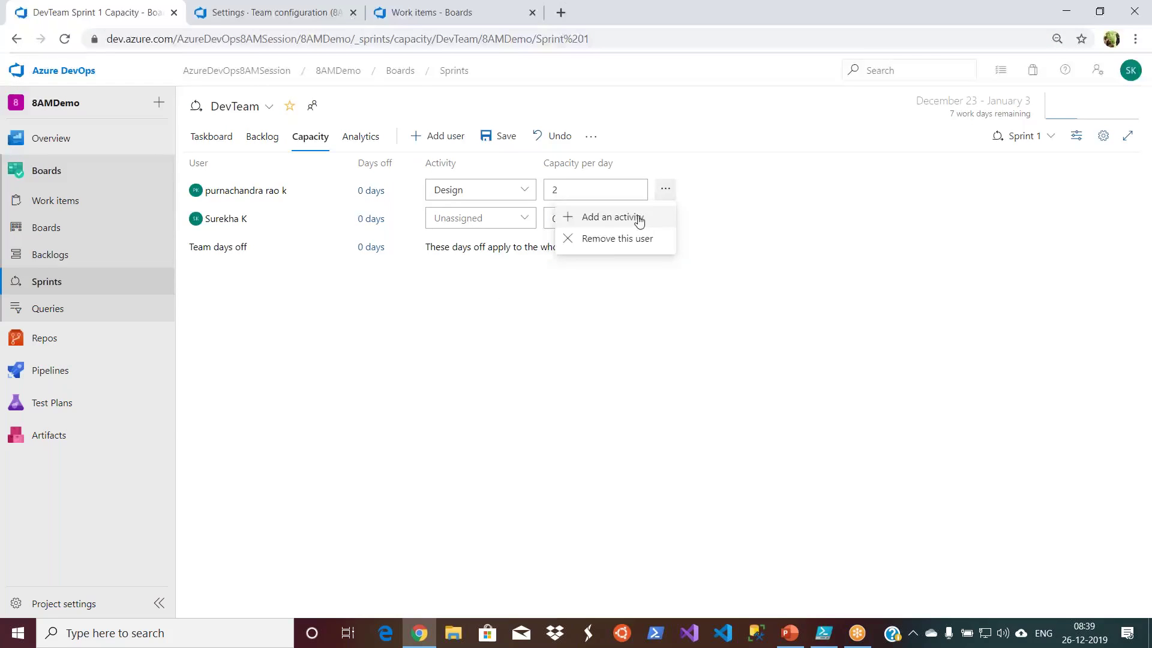
pyautogui.click(639, 221)
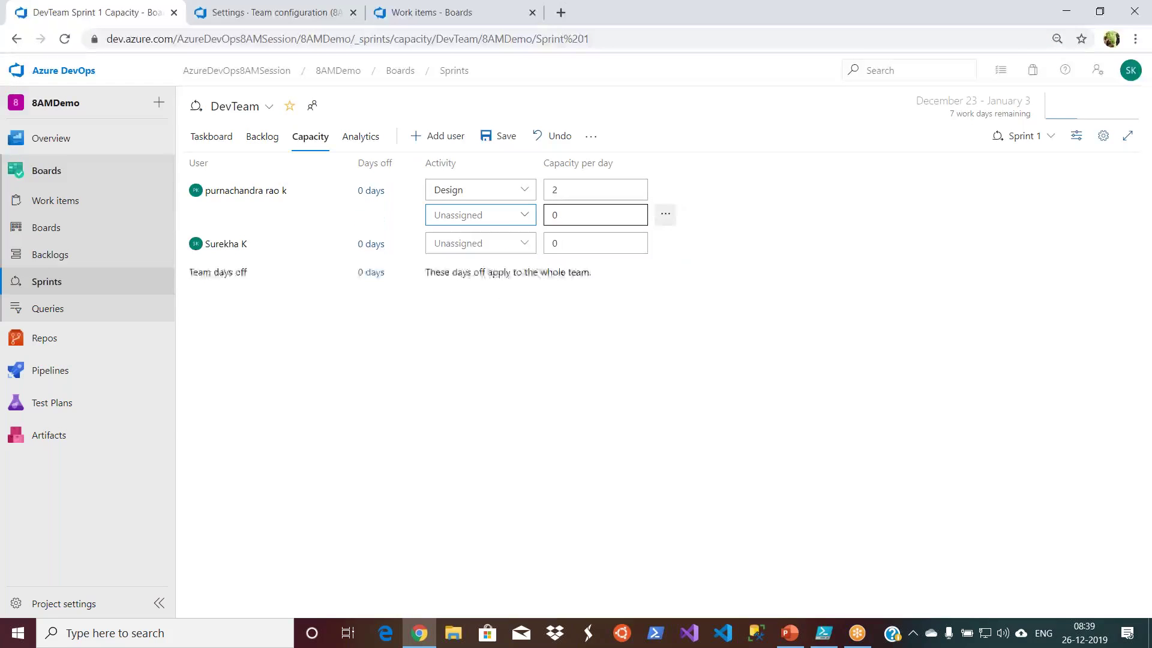
pyautogui.click(525, 220)
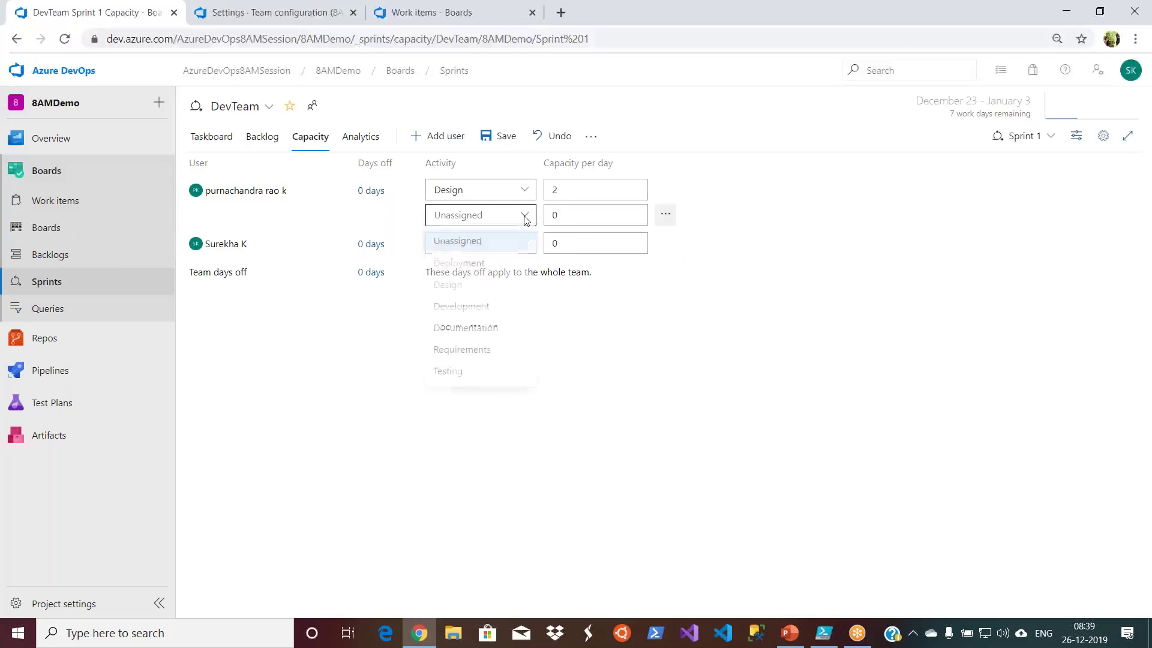
pyautogui.click(461, 306)
pyautogui.click(570, 219)
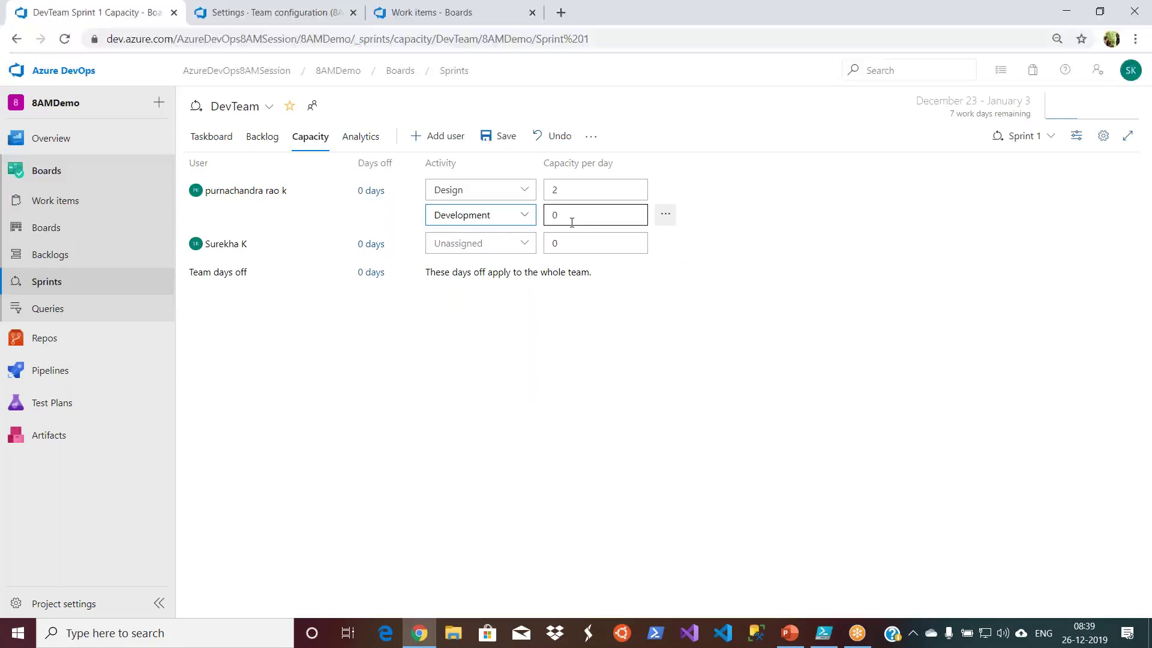
pyautogui.write('6')
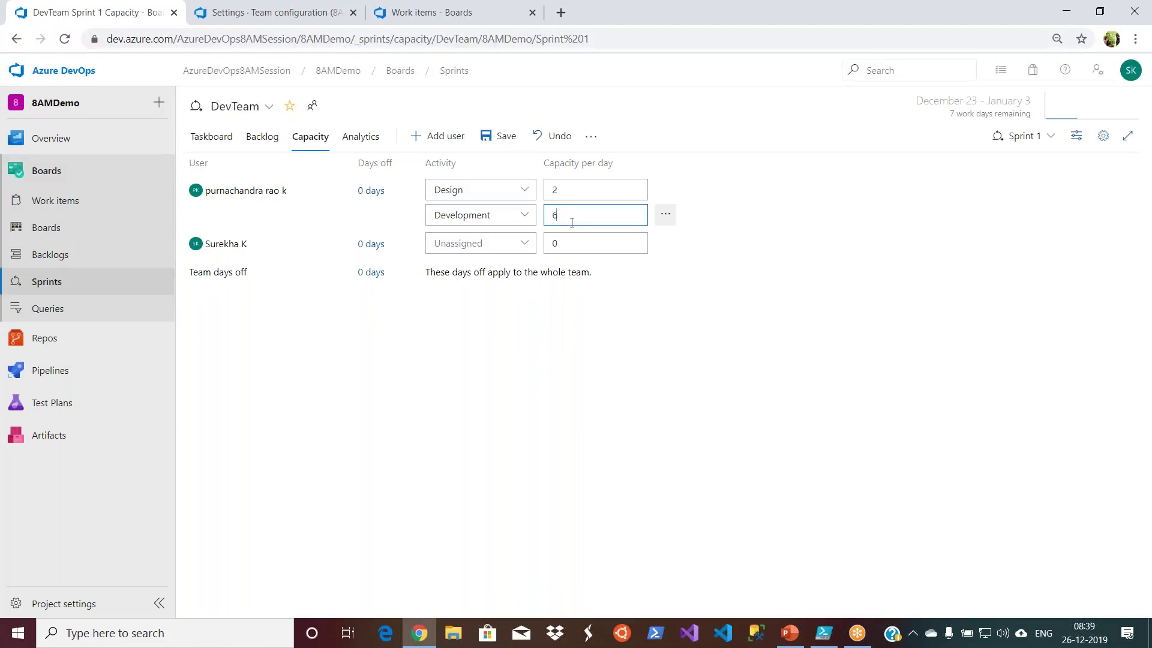
pyautogui.click(530, 345)
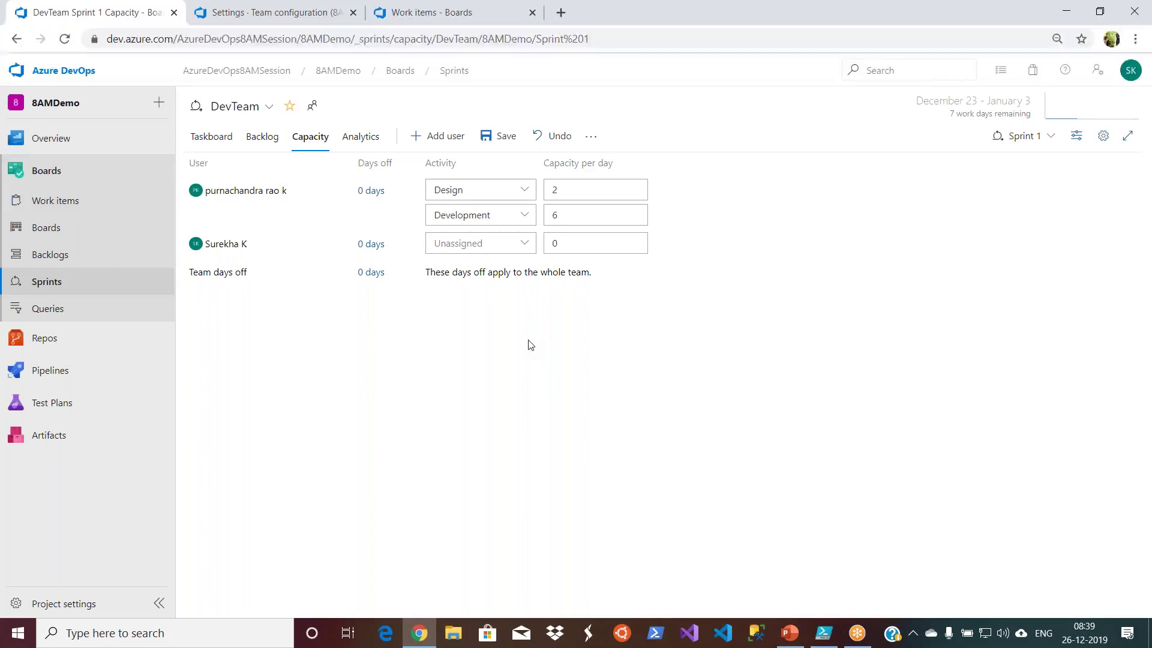
# Set the second listed member's activity to Documentation with a capacity of 6 per day.
pyautogui.click(519, 246)
pyautogui.click(521, 244)
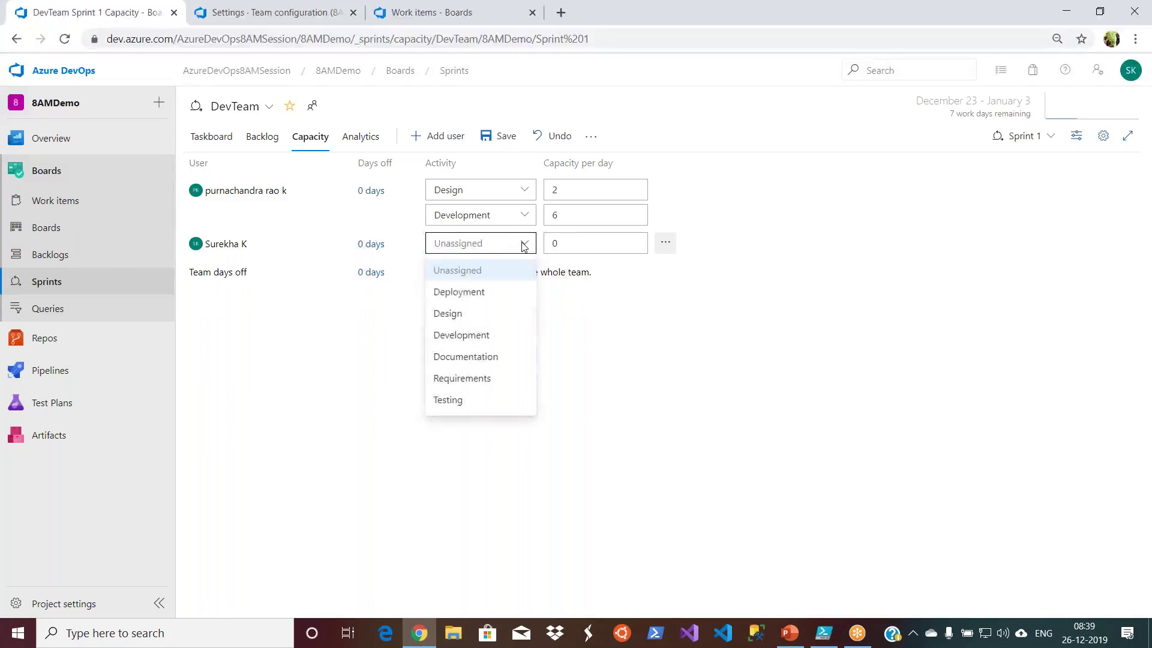
pyautogui.click(465, 358)
pyautogui.click(576, 246)
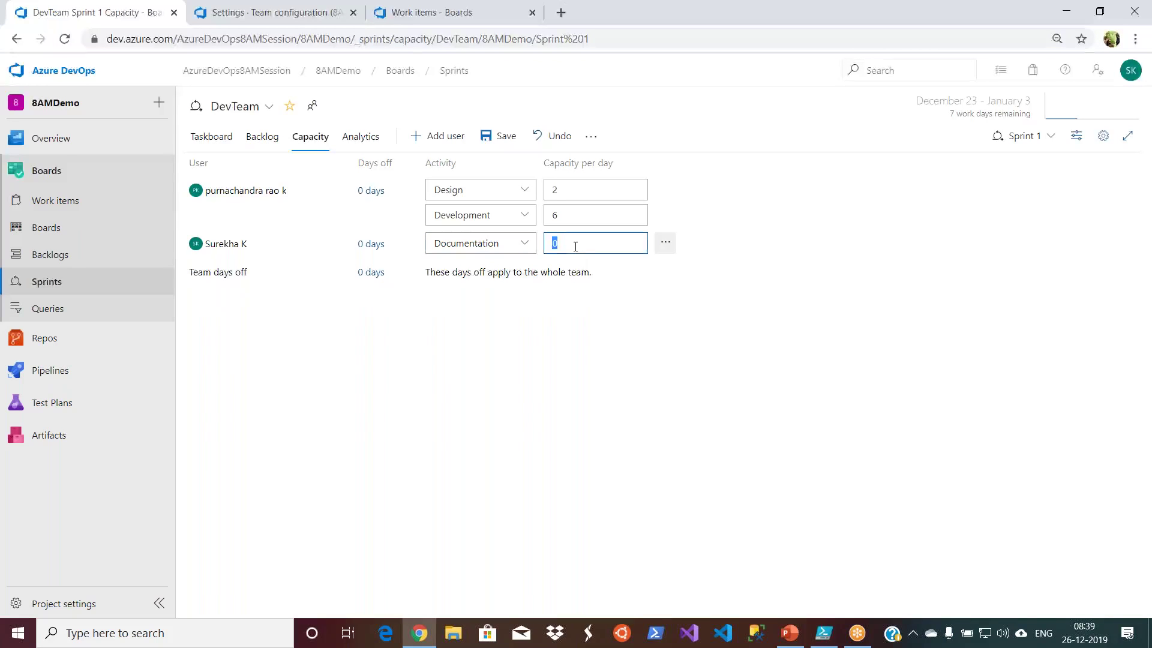
pyautogui.write('6')
pyautogui.click(665, 308)
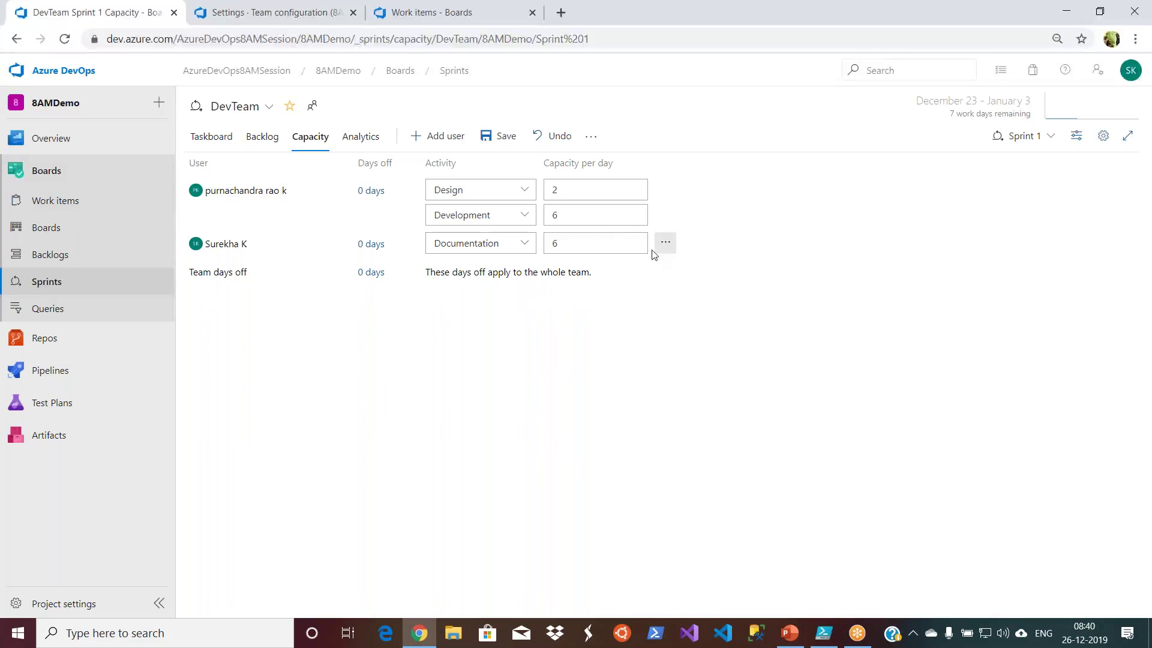
# Add a Requirements activity for the second listed member with a capacity of 2 per day.
pyautogui.click(666, 246)
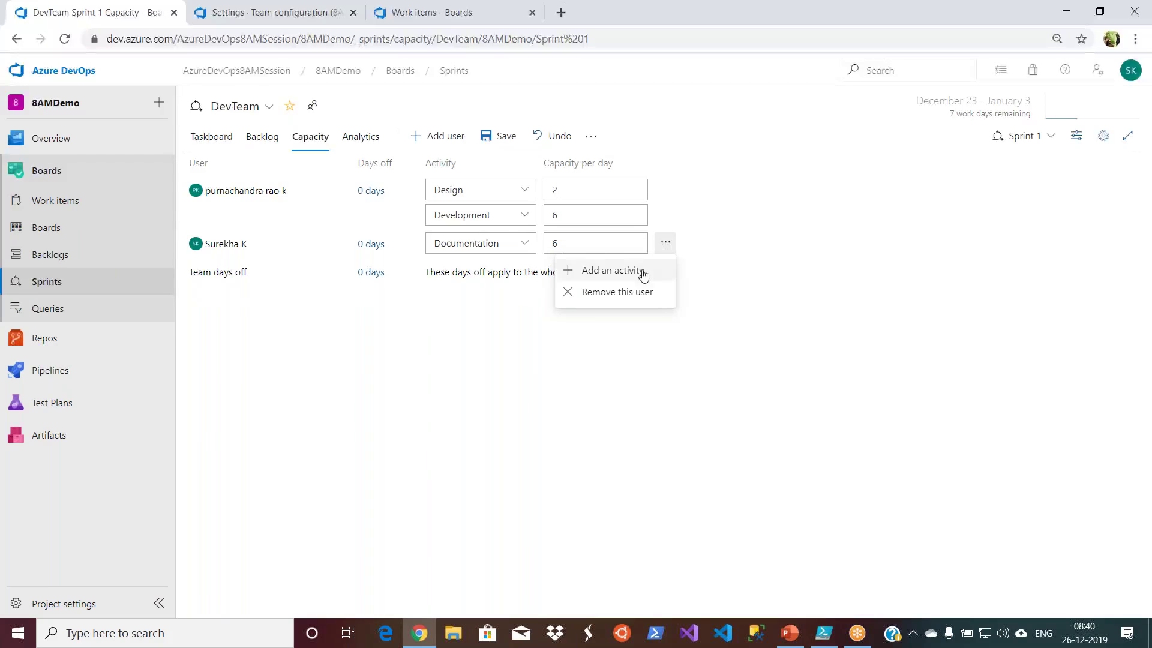
pyautogui.click(611, 271)
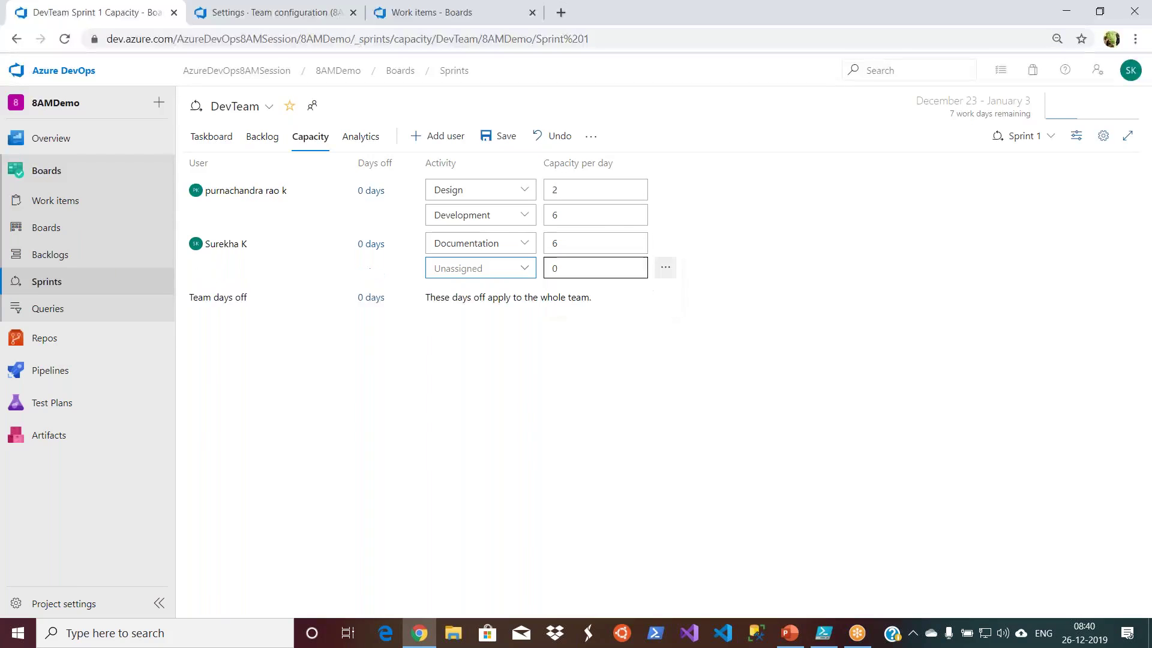
pyautogui.click(526, 269)
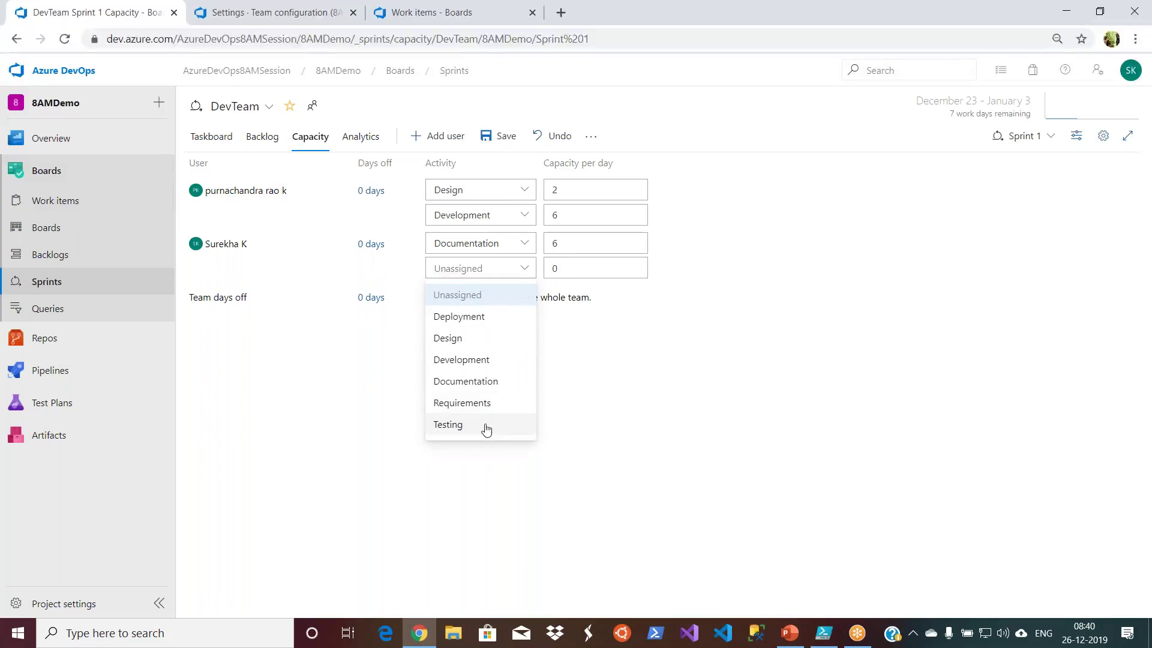
pyautogui.click(487, 403)
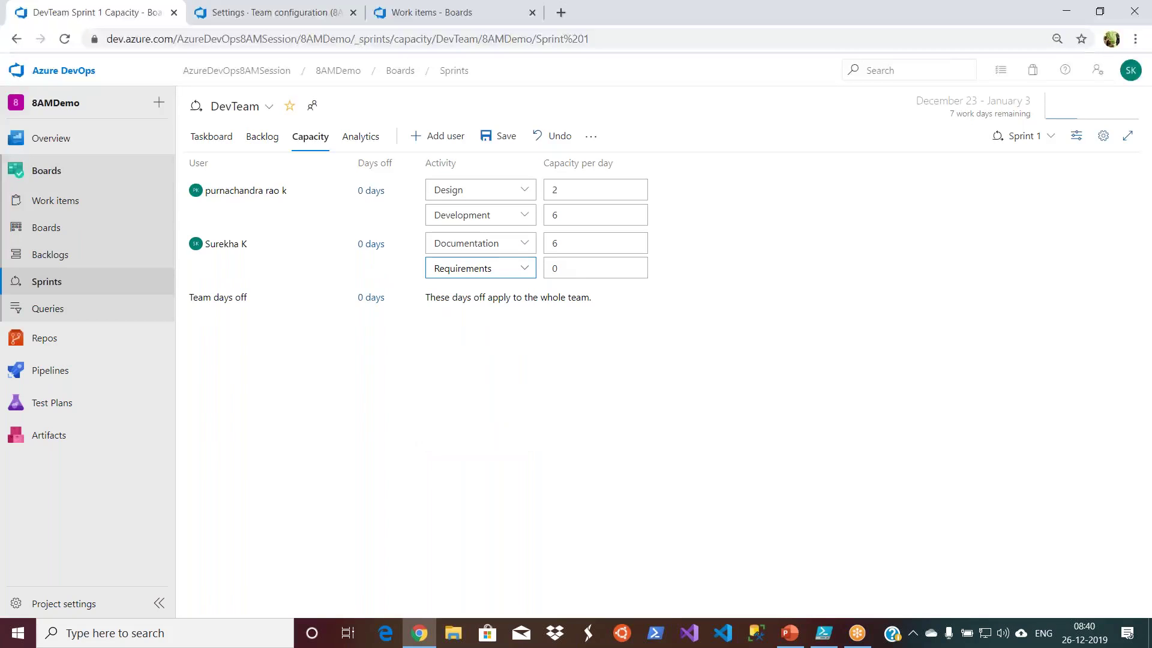
pyautogui.click(568, 268)
pyautogui.write('2')
pyautogui.click(590, 442)
# Give the first listed member two days off starting 1/1/2020, and save the Sprint 1 capacity.
pyautogui.click(378, 195)
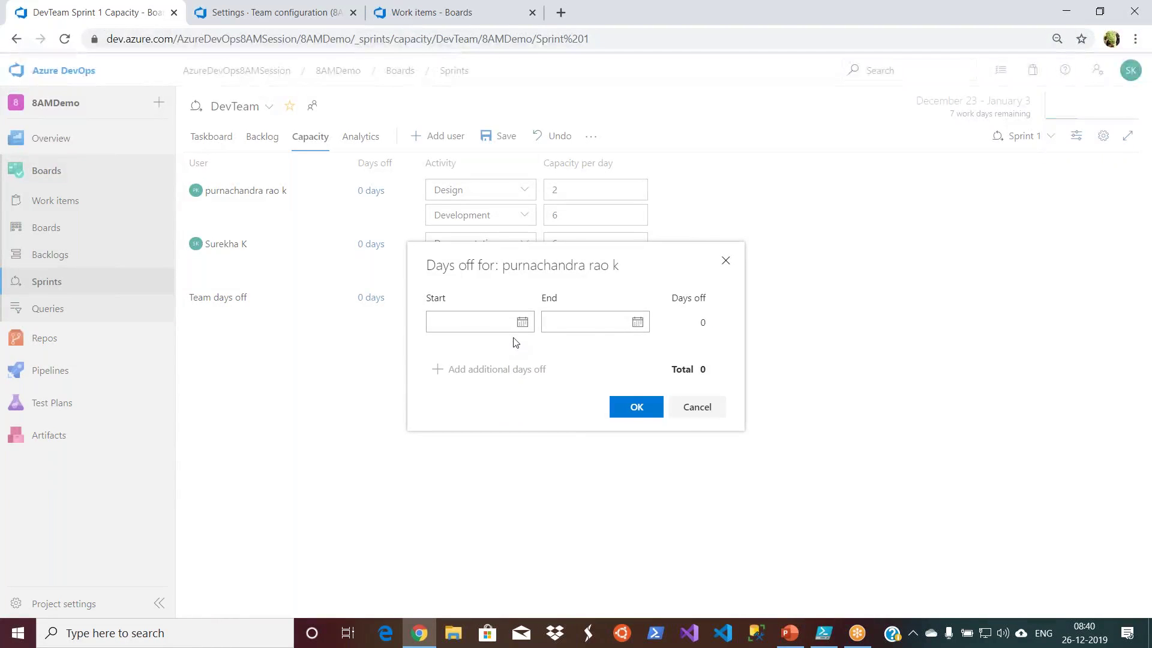
pyautogui.click(523, 323)
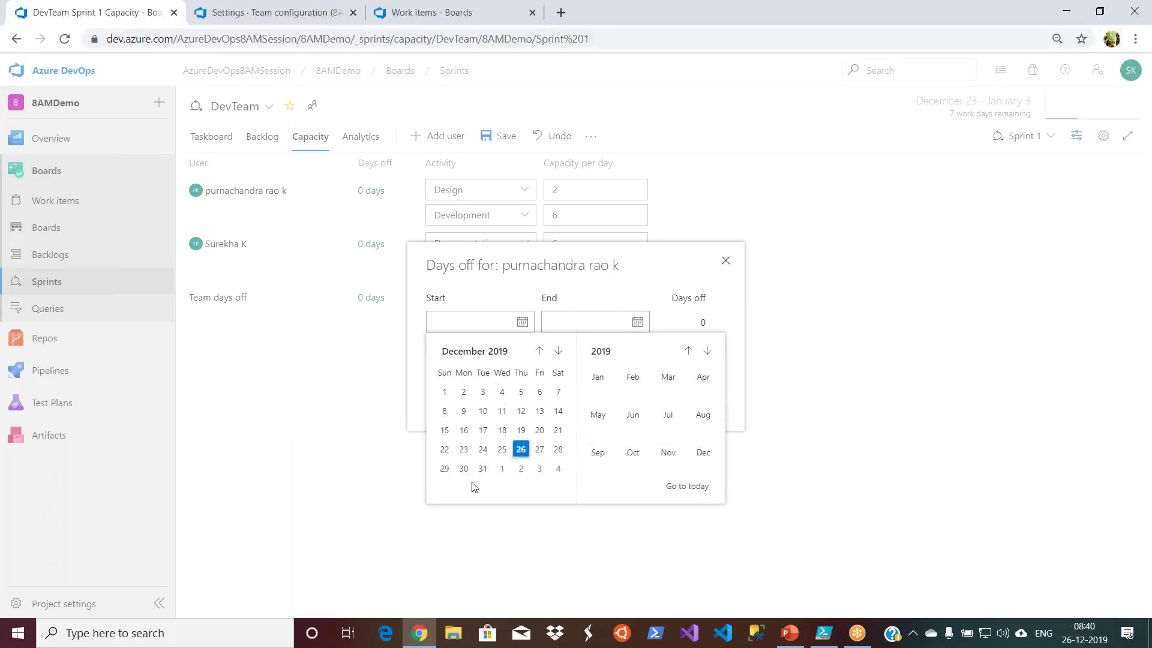
pyautogui.click(502, 468)
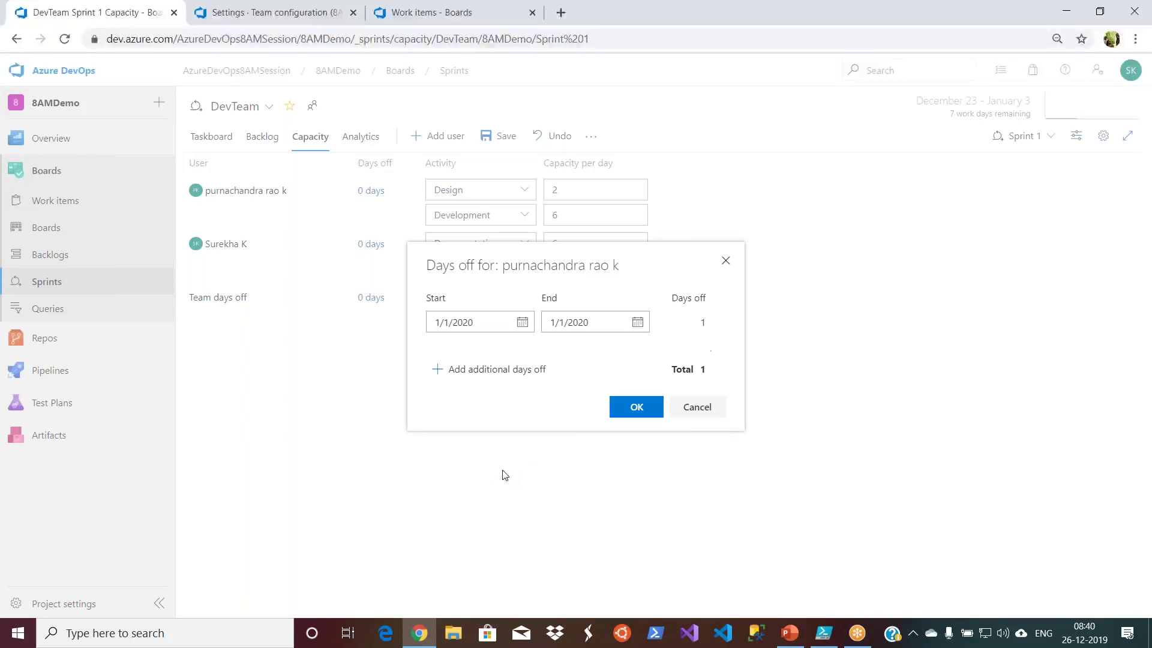
pyautogui.click(638, 323)
pyautogui.click(635, 392)
pyautogui.click(631, 420)
pyautogui.doubleClick(481, 413)
pyautogui.click(451, 336)
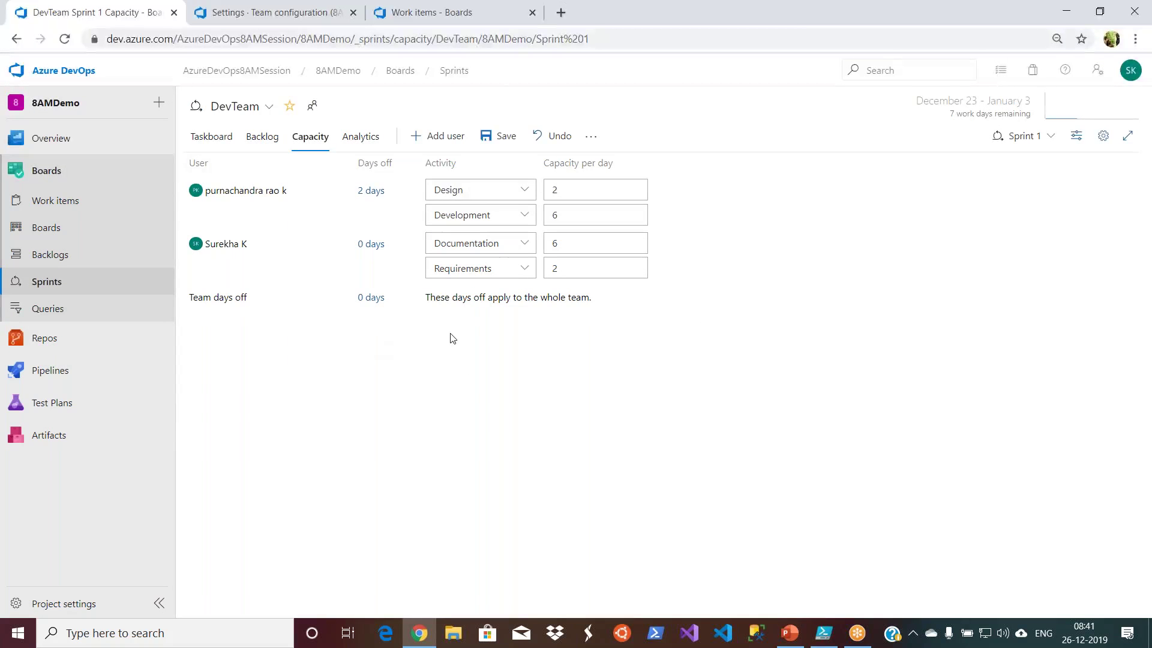
pyautogui.click(508, 147)
# Review the Sprint 1 backlog's Planning and Work details panes, examining capacity by team, by activity and by assigned member.
pyautogui.click(260, 138)
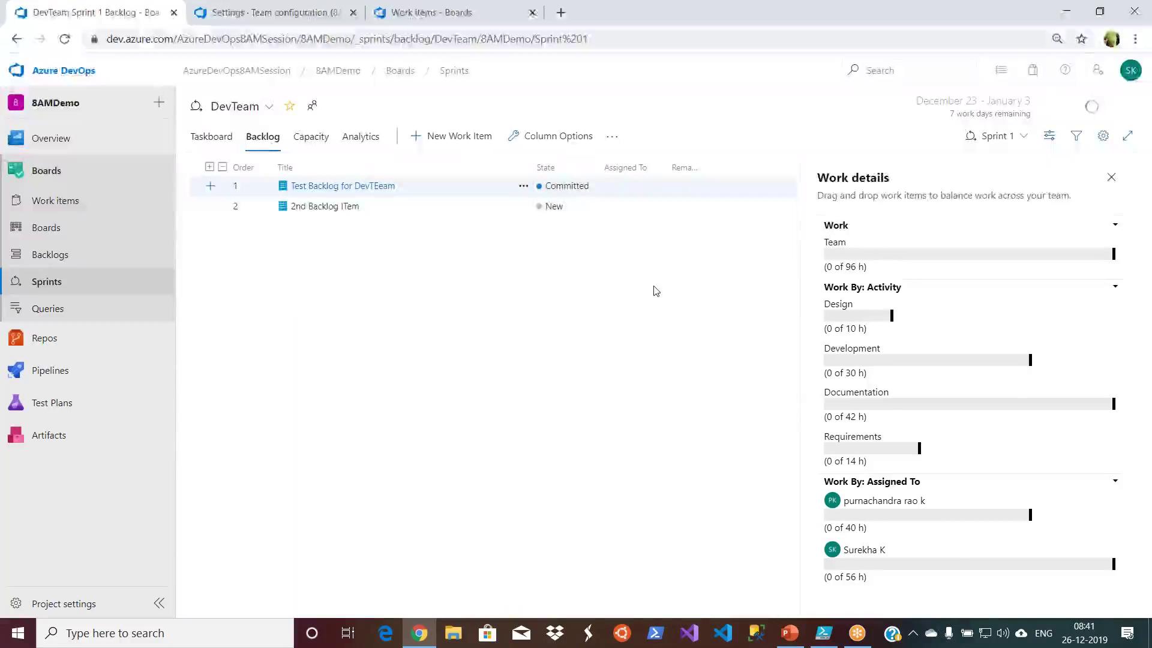
pyautogui.click(1056, 137)
pyautogui.click(1001, 210)
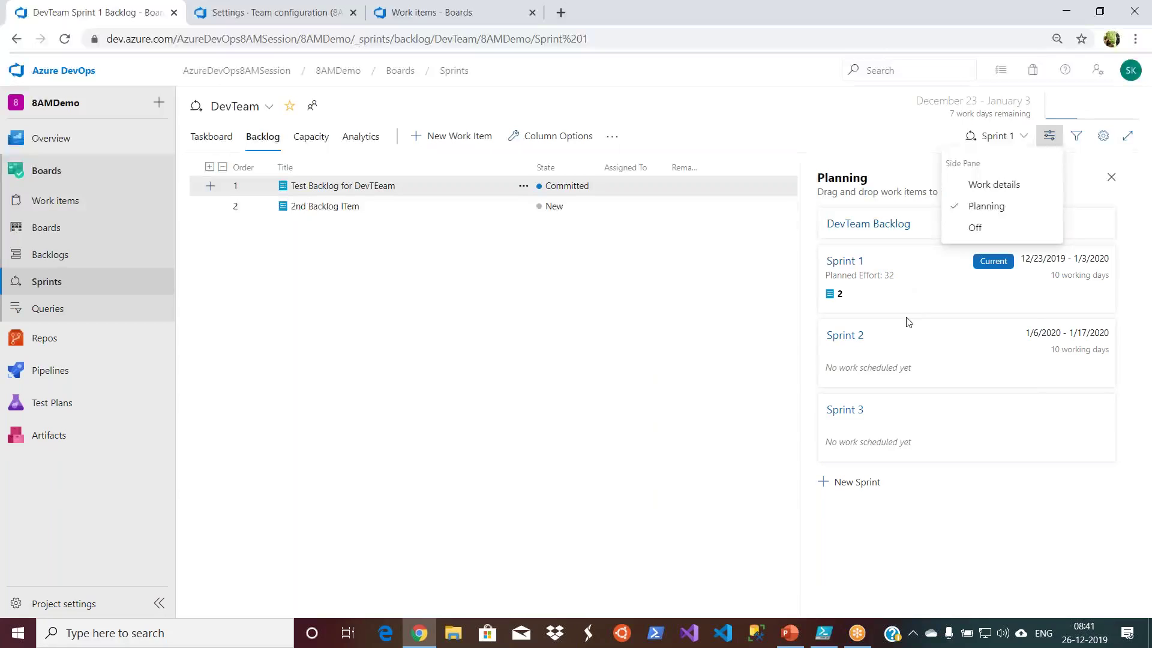
pyautogui.click(983, 190)
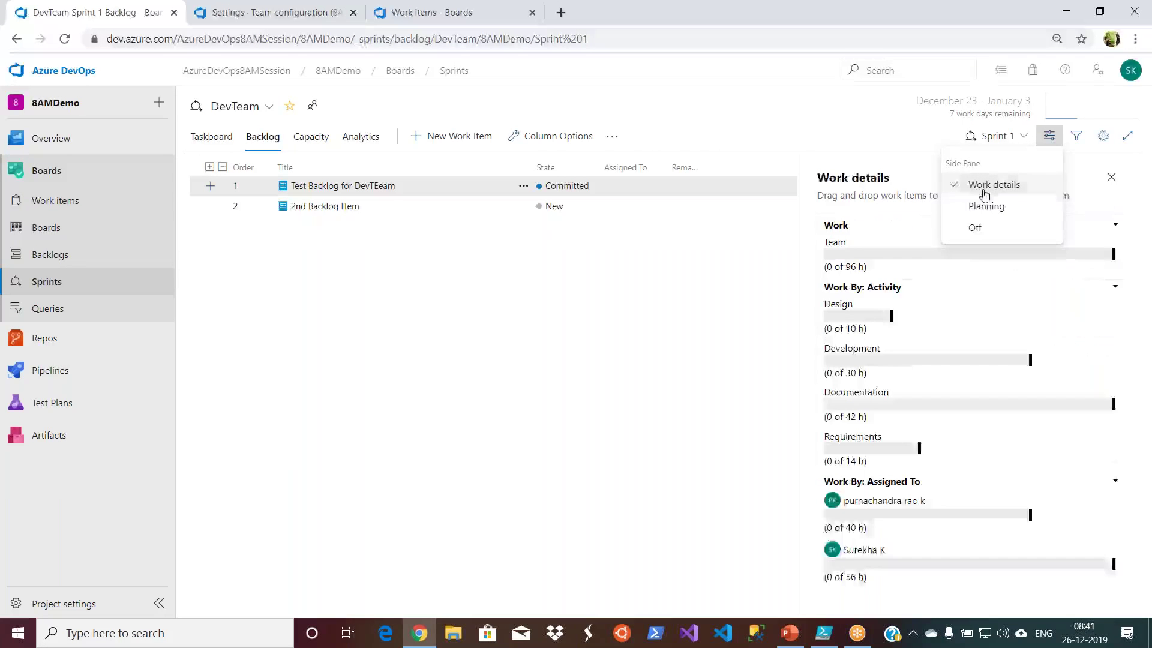
pyautogui.click(727, 379)
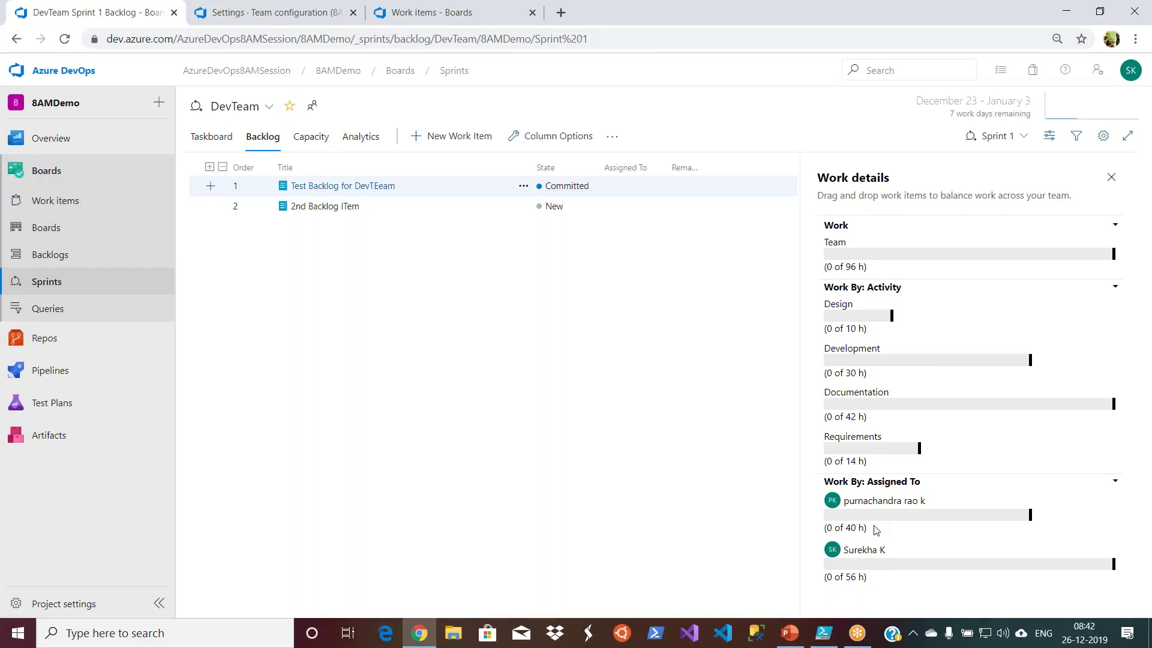
pyautogui.click(881, 501)
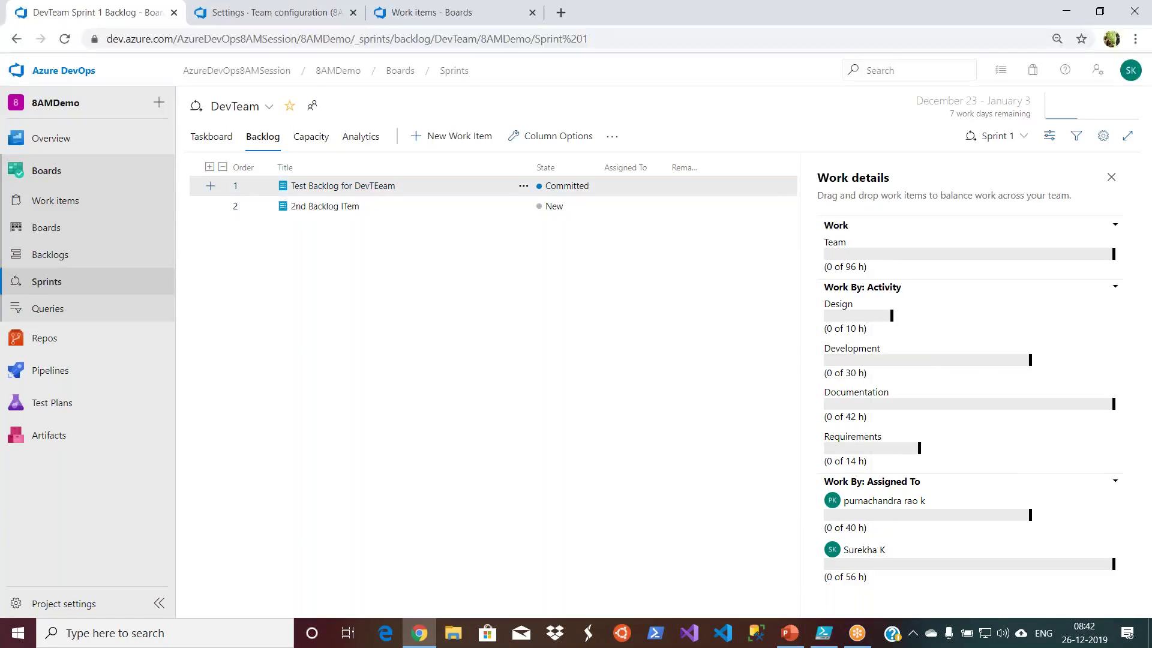
pyautogui.click(857, 530)
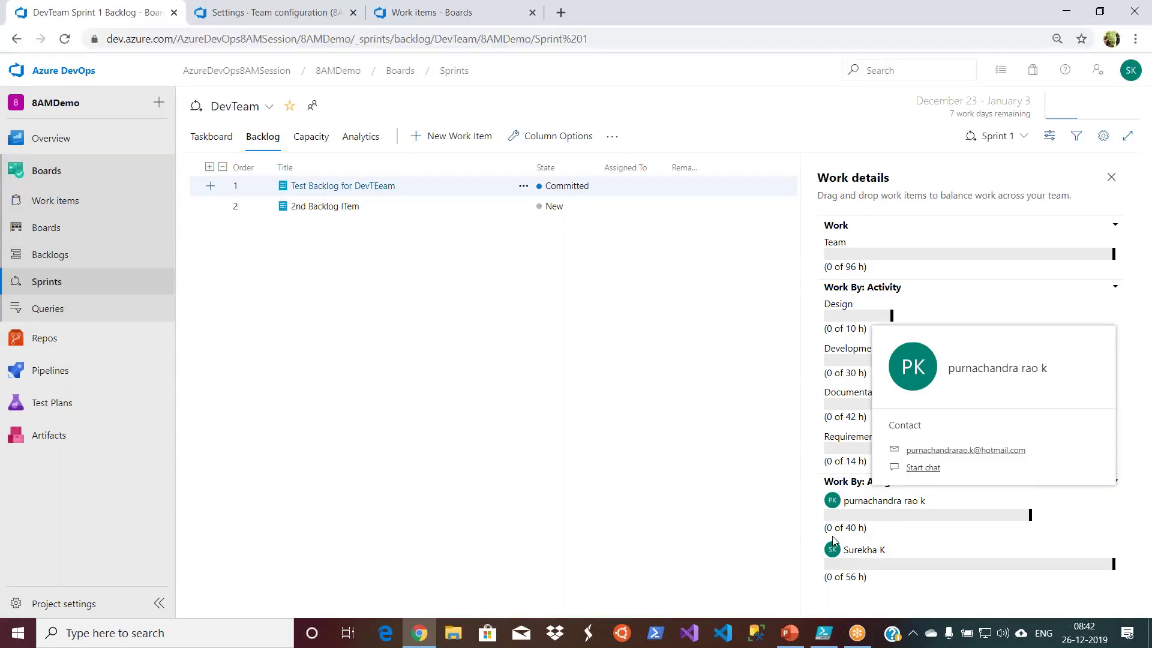
pyautogui.click(838, 580)
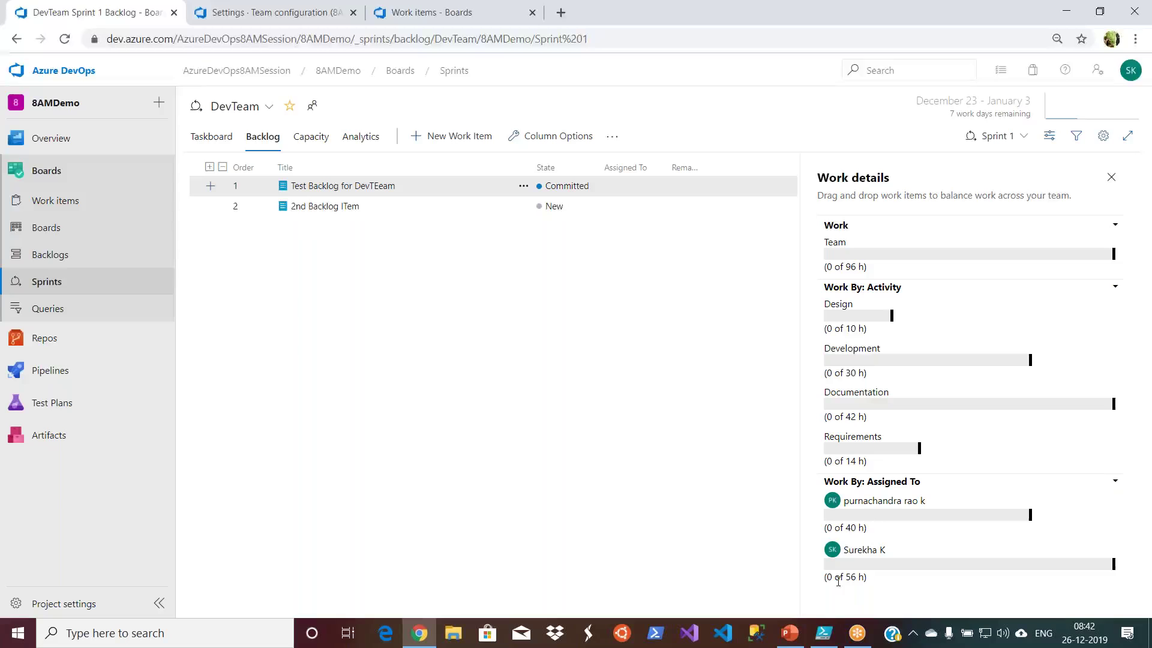
# Assign "Test Backlog for DevTEeam" to the suggested team member, then save and close the item.
pyautogui.click(369, 191)
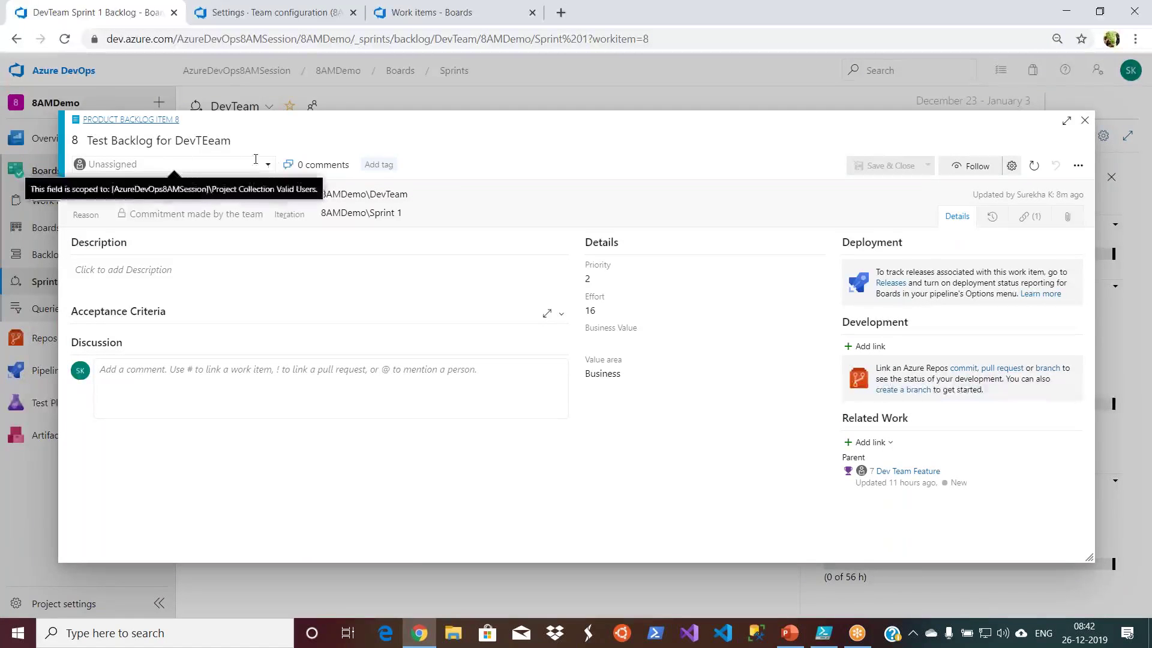
pyautogui.click(269, 165)
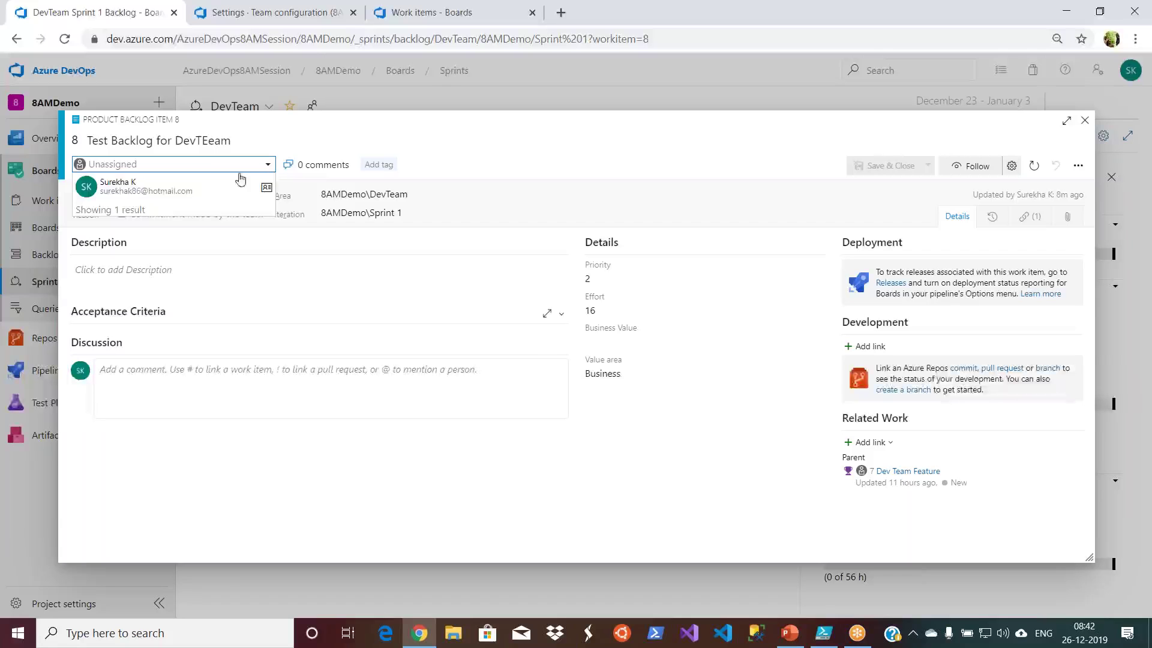
pyautogui.click(213, 185)
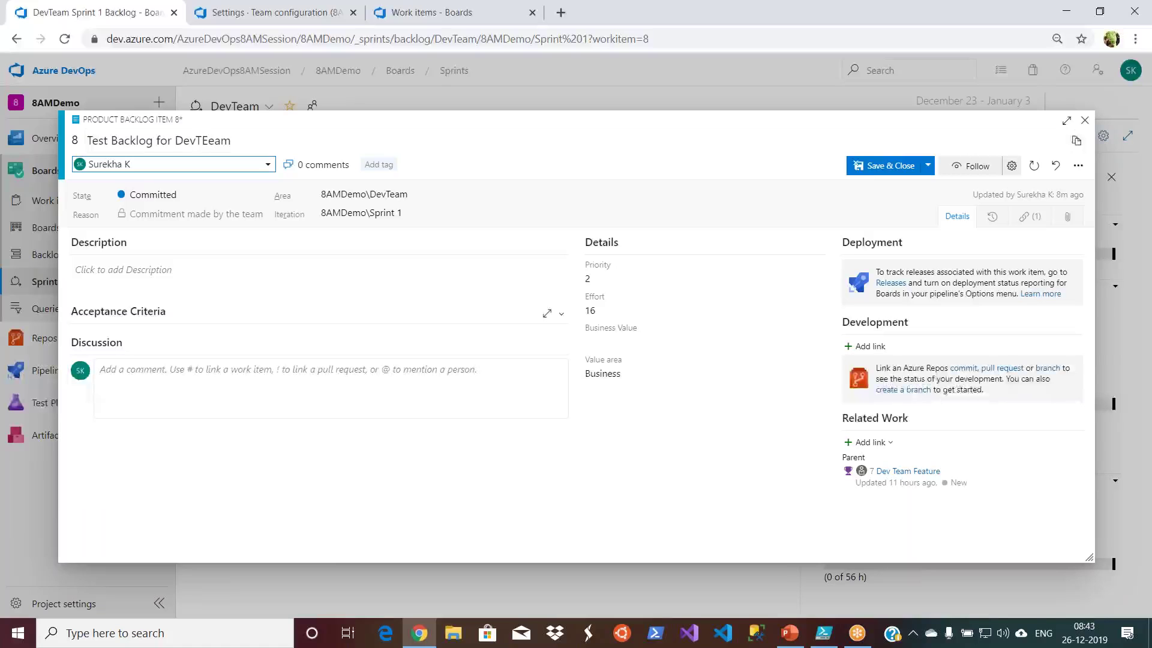
pyautogui.click(871, 169)
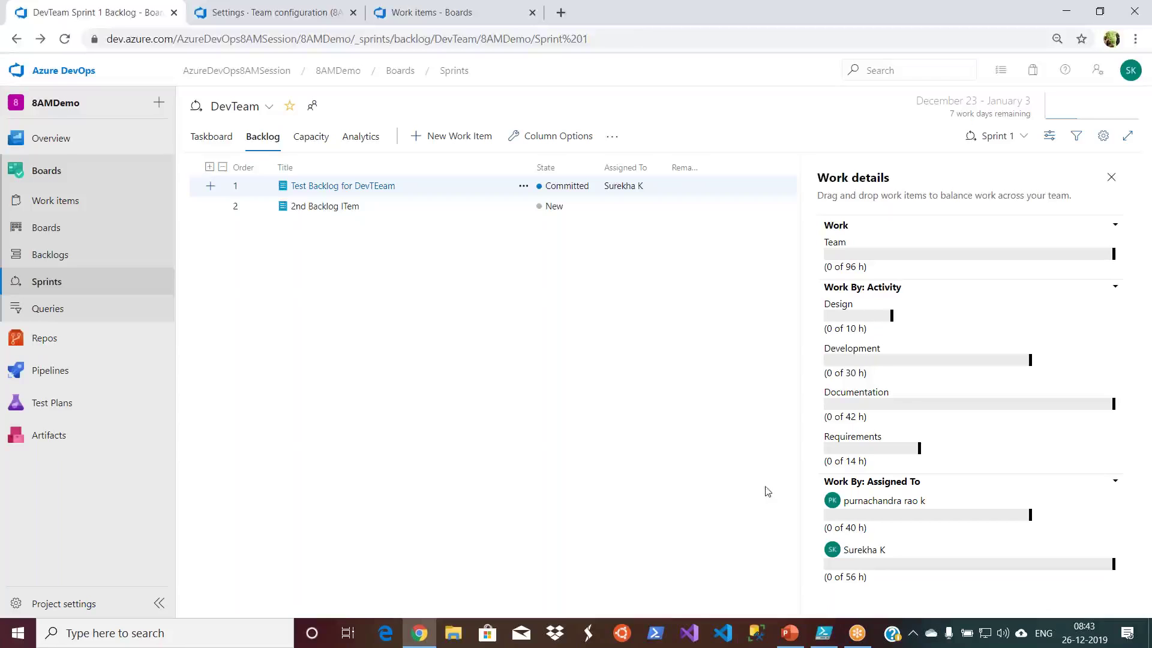
# Check the Planning side pane of the Sprint 1 backlog again, and return to Work details.
pyautogui.click(1050, 142)
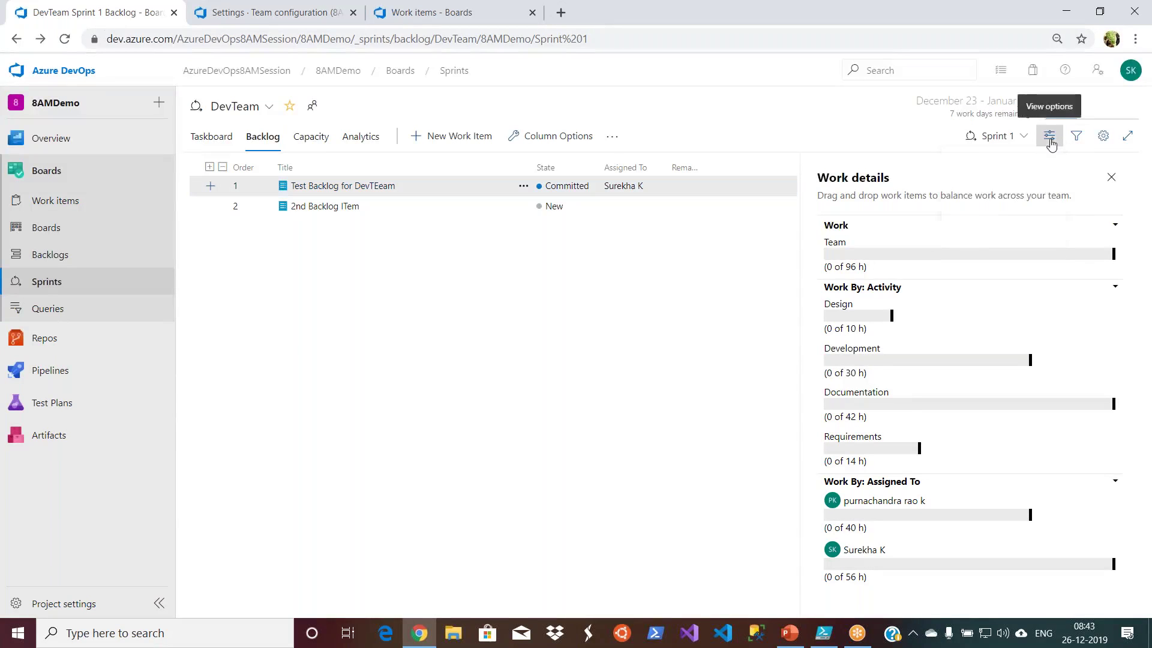
pyautogui.click(996, 209)
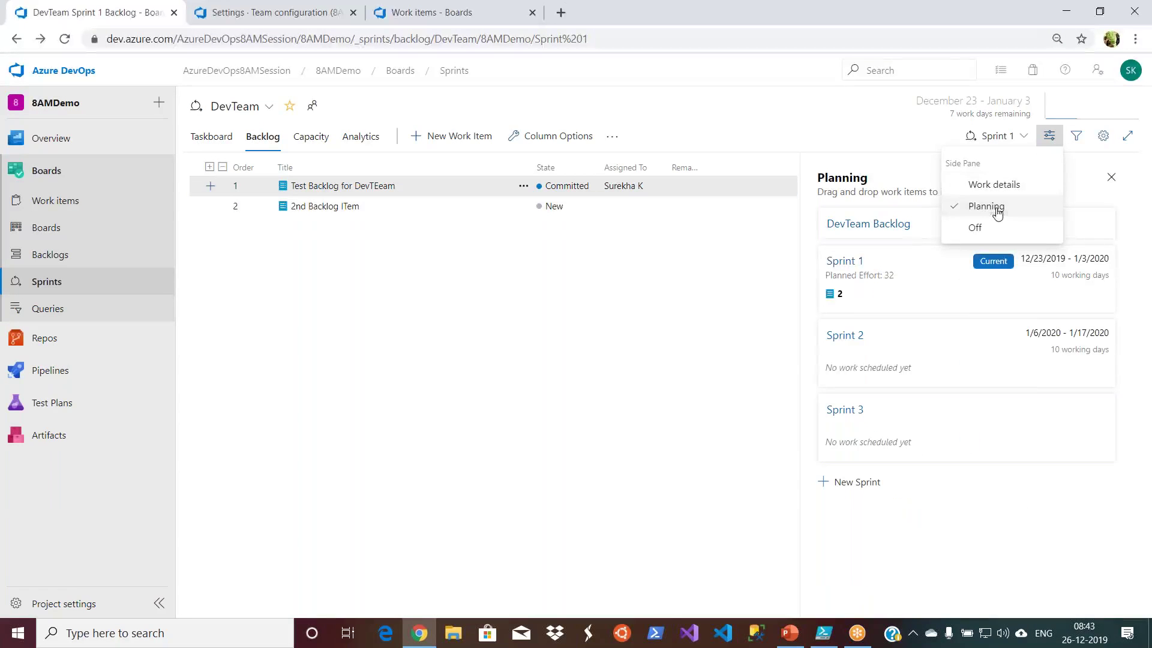
pyautogui.click(1012, 184)
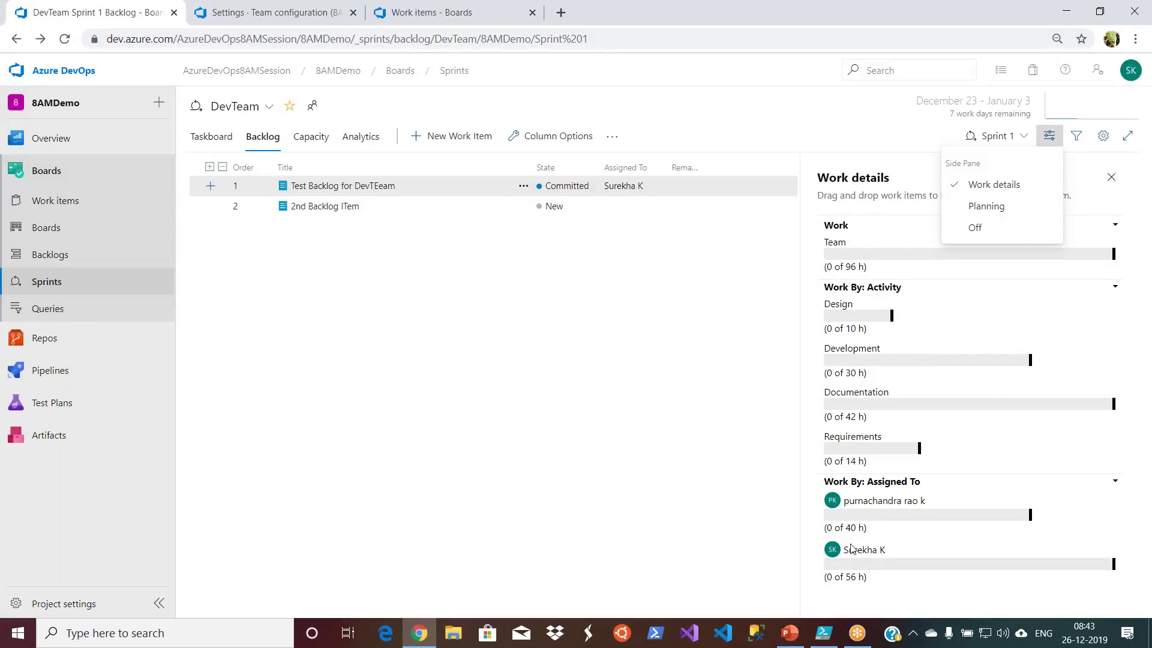
# Examine the hours assigned to the second listed member in Work details, and collapse the Work section.
pyautogui.click(774, 253)
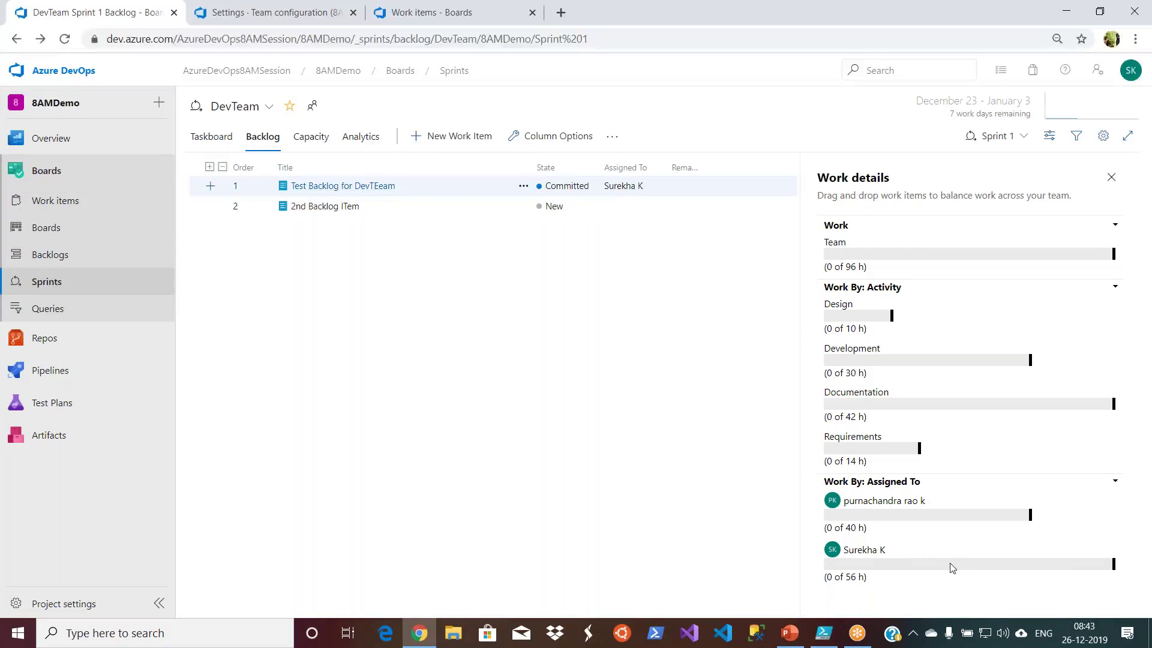
pyautogui.moveTo(834, 577); pyautogui.dragTo(828, 578)
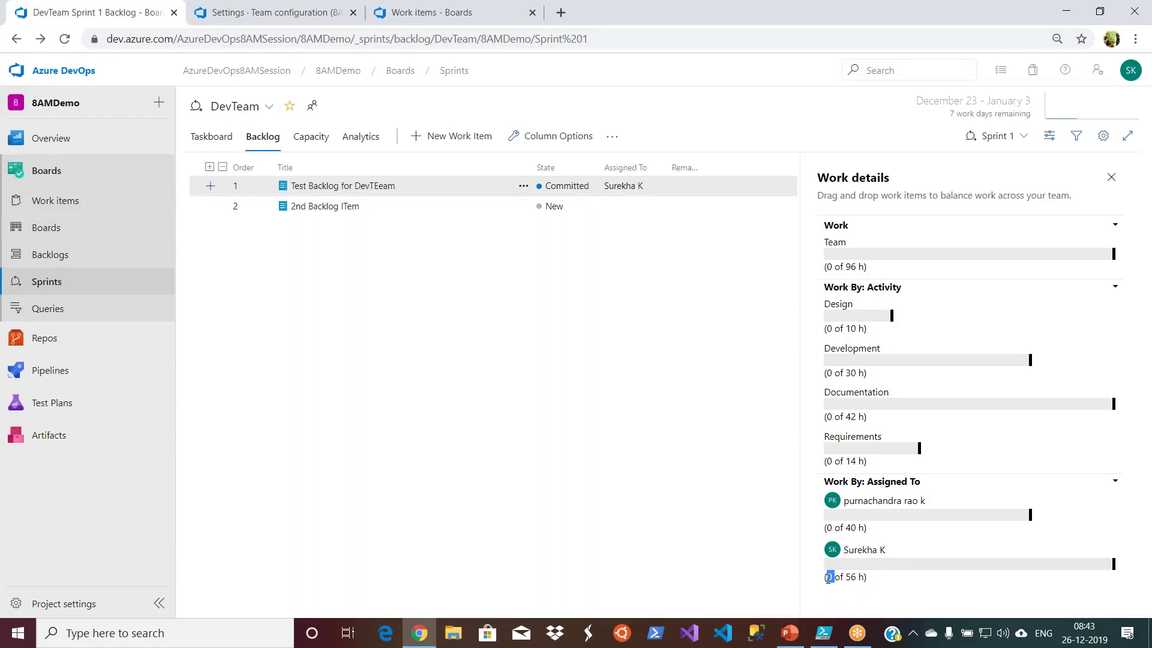
pyautogui.click(763, 406)
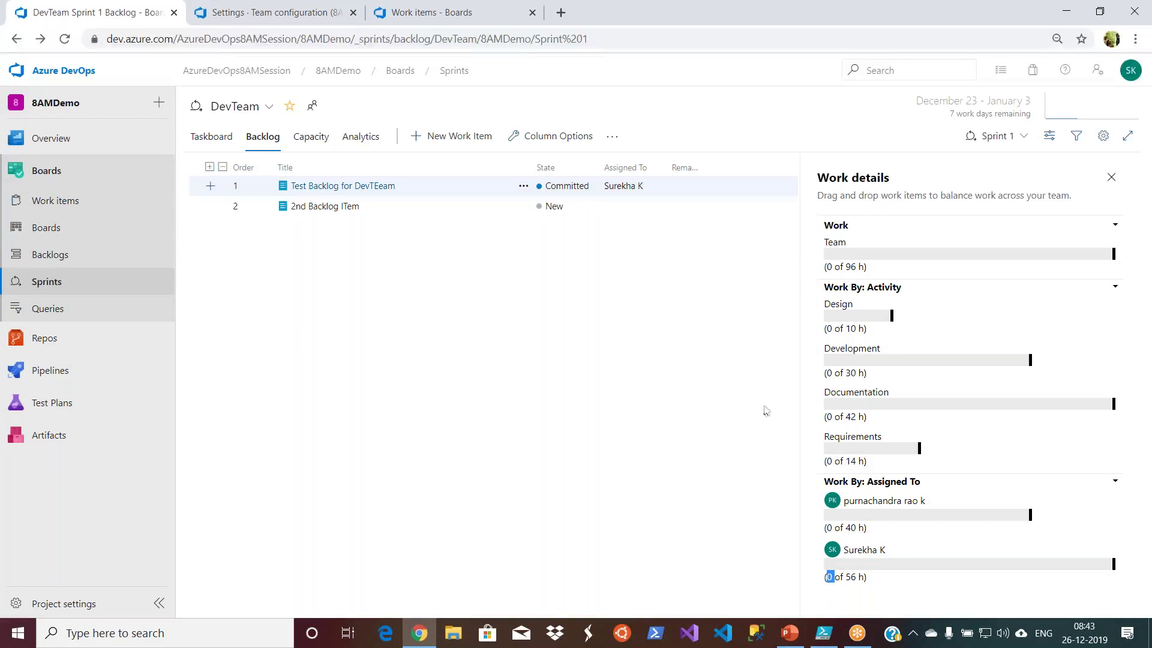
pyautogui.click(1115, 225)
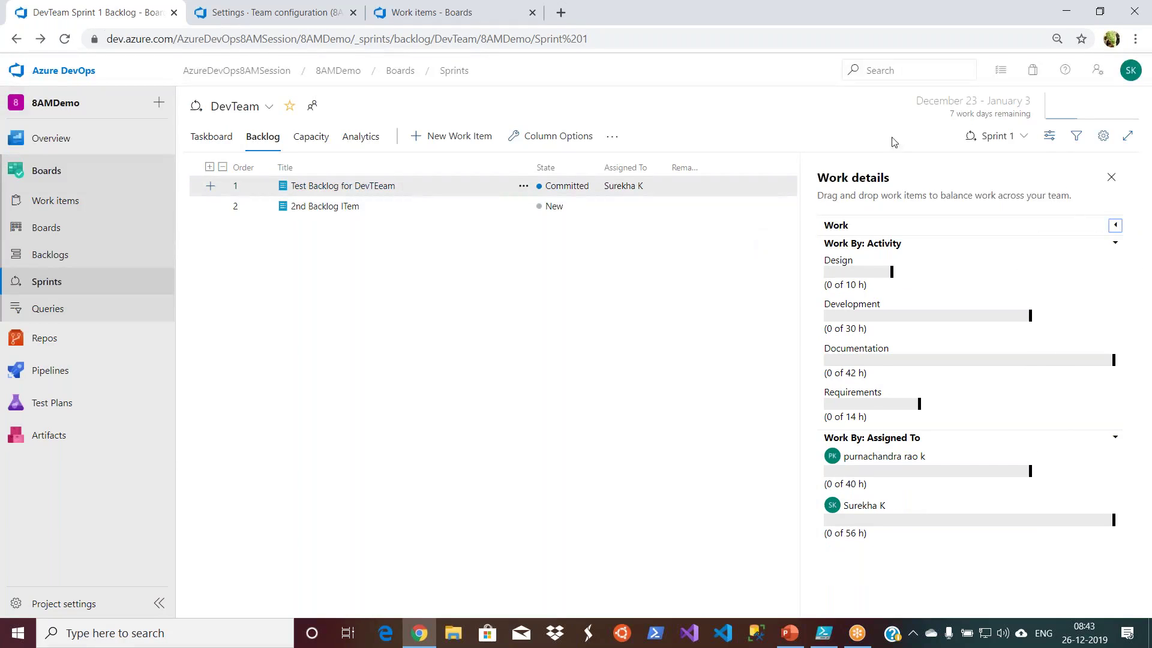
# Turn the Sprint 1 backlog's side pane off, and bring back the Work details pane.
pyautogui.click(1049, 136)
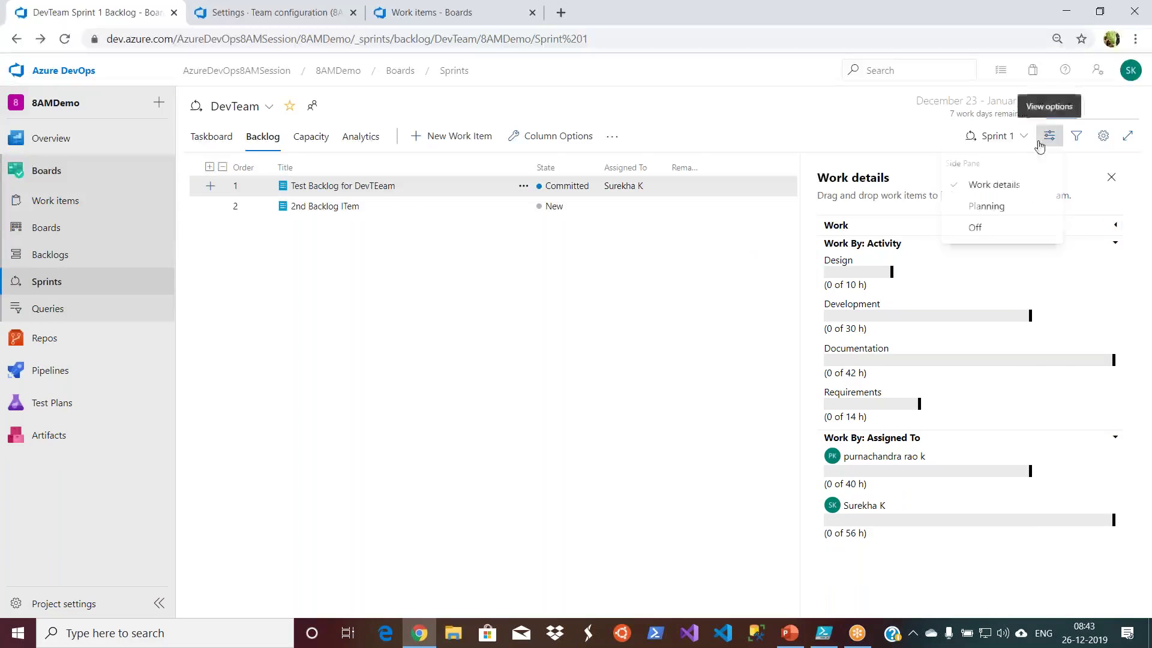
pyautogui.click(987, 229)
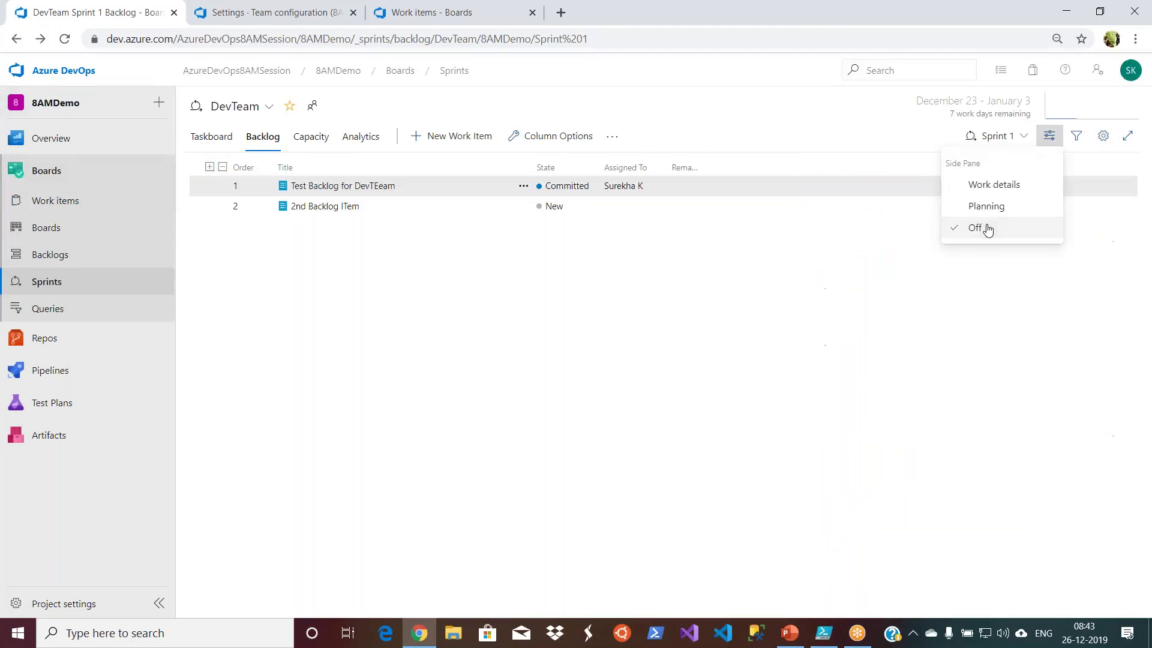
pyautogui.click(1049, 139)
pyautogui.click(1049, 139)
pyautogui.click(1002, 189)
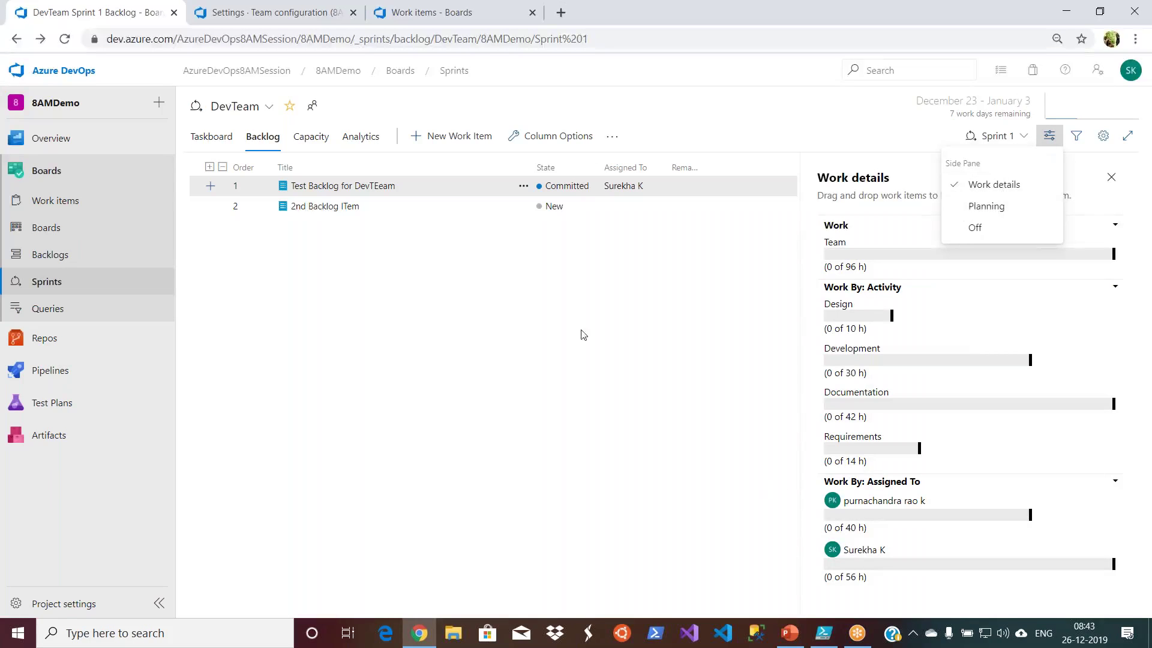
# Review the assignee, state and effort of "Test Backlog for DevTEeam", and close the item.
pyautogui.click(343, 186)
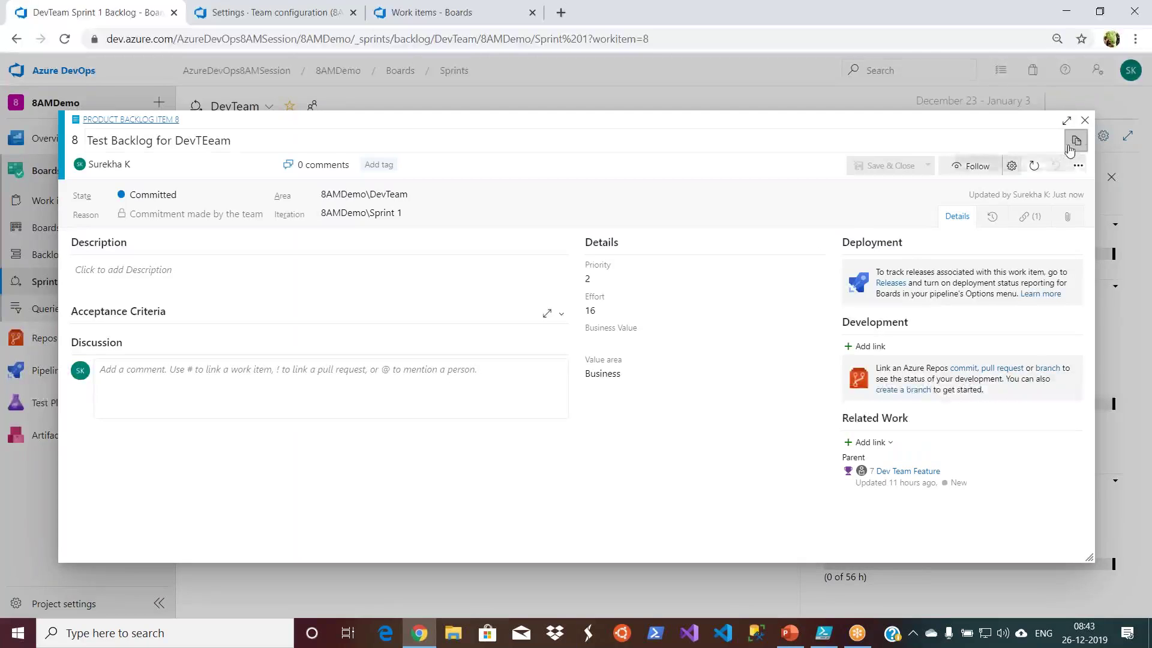
pyautogui.click(1086, 122)
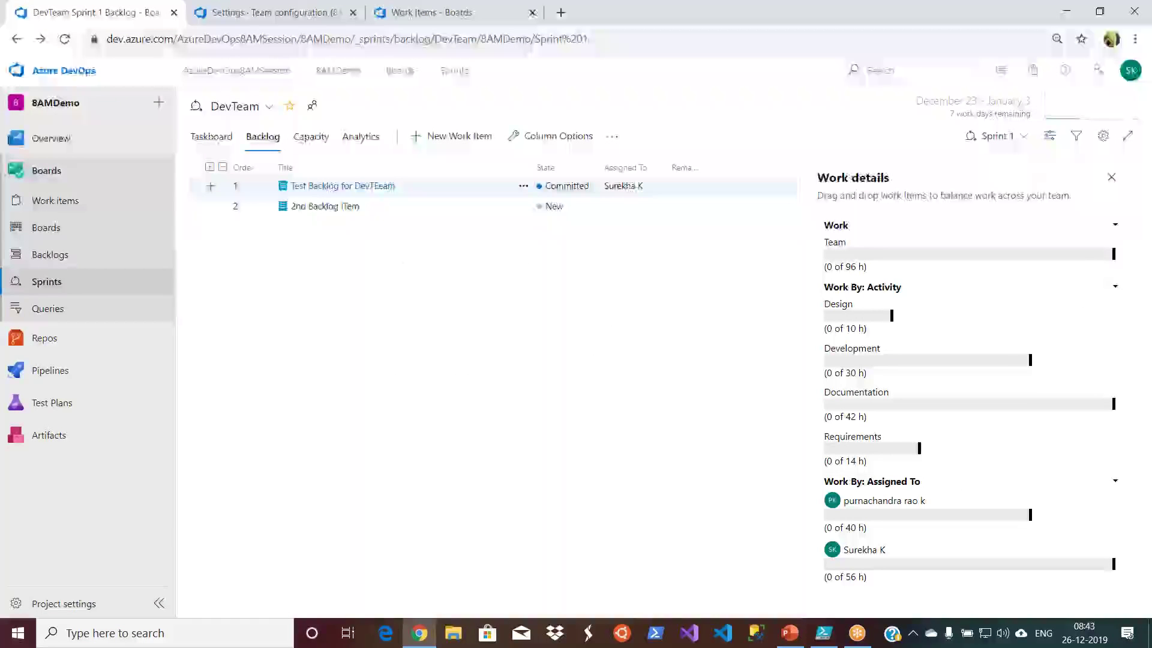
# Assign "2nd Backlog ITem" to the suggested team member, set its state to Approved, and save and close the item.
pyautogui.click(330, 207)
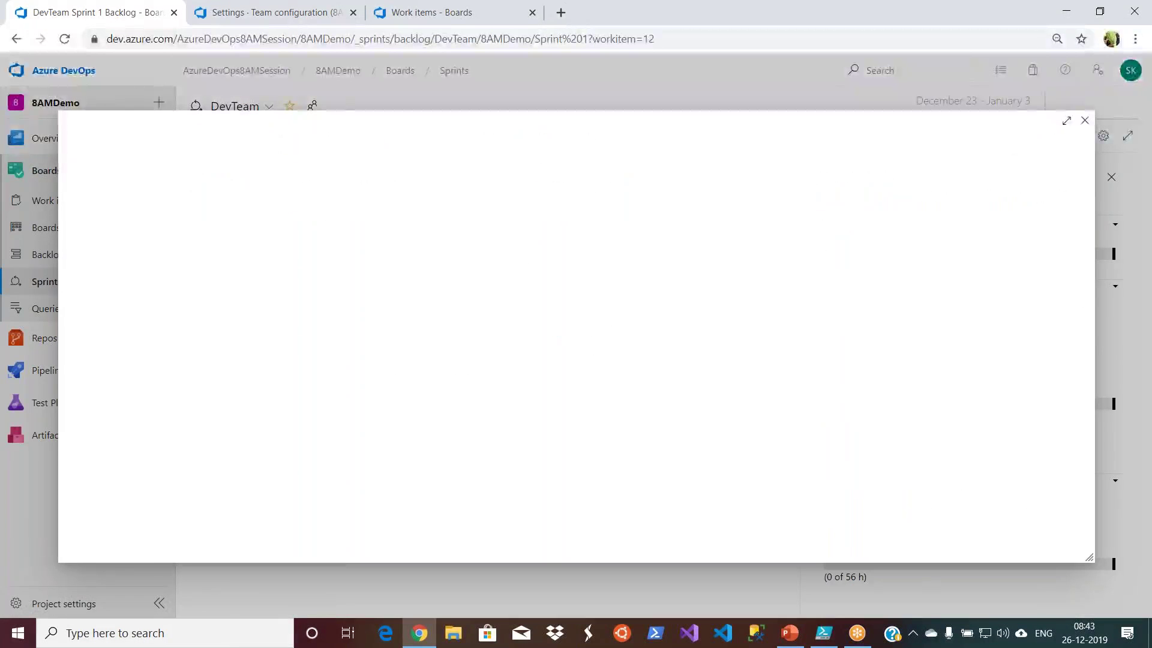
pyautogui.click(268, 168)
pyautogui.click(196, 186)
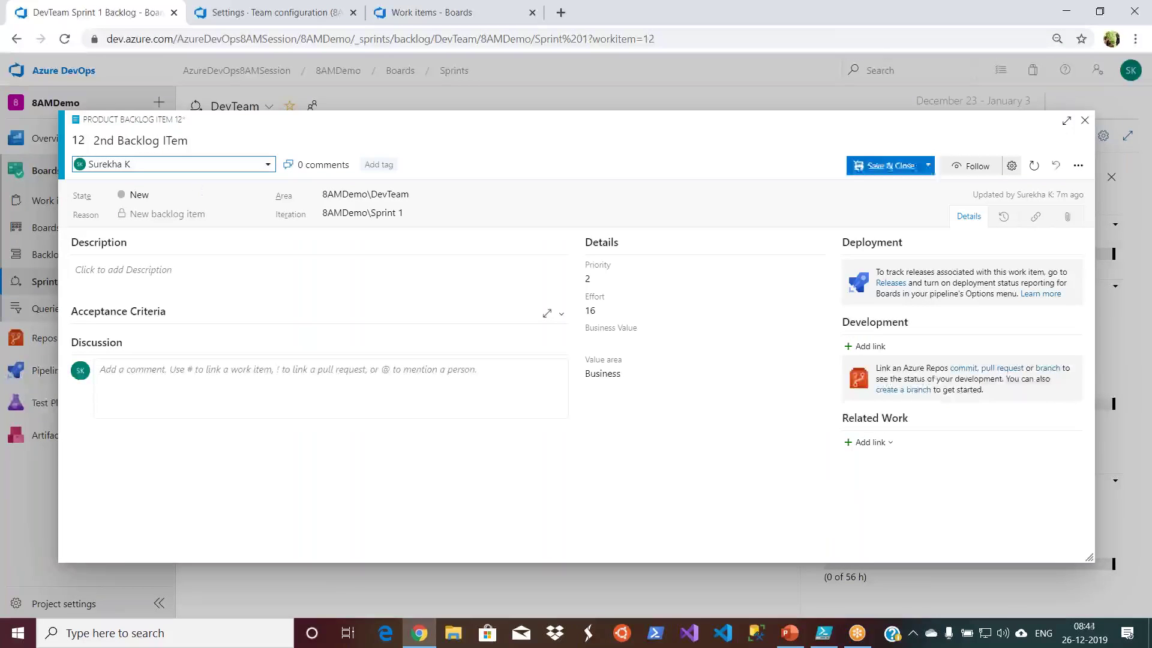
pyautogui.click(259, 195)
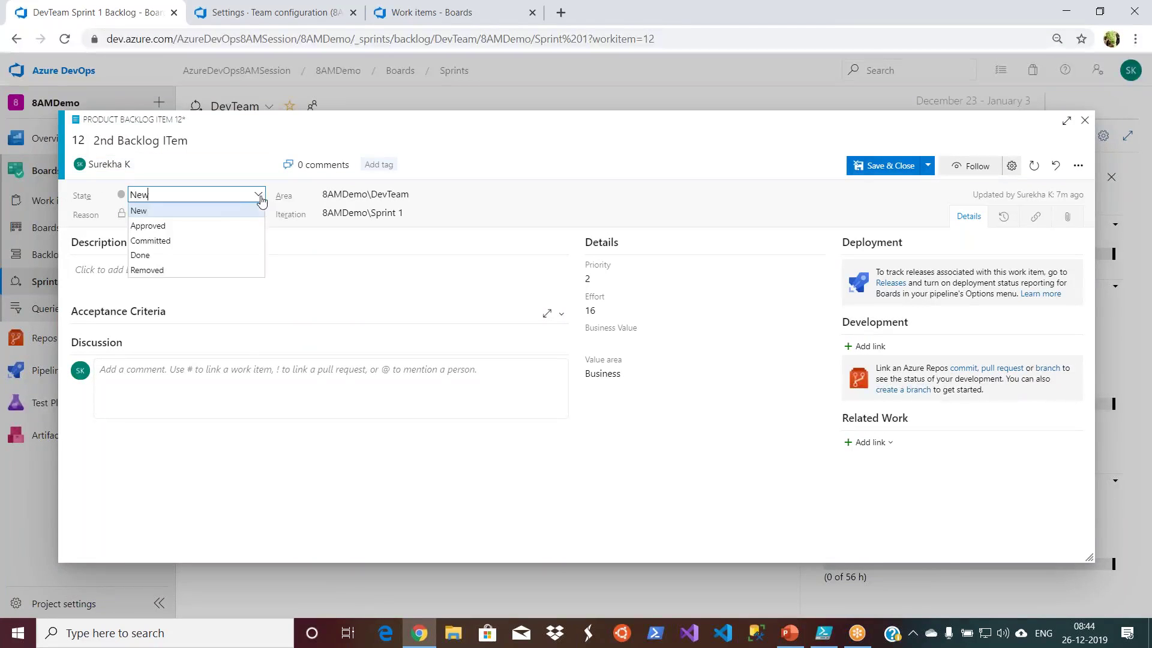
pyautogui.click(218, 226)
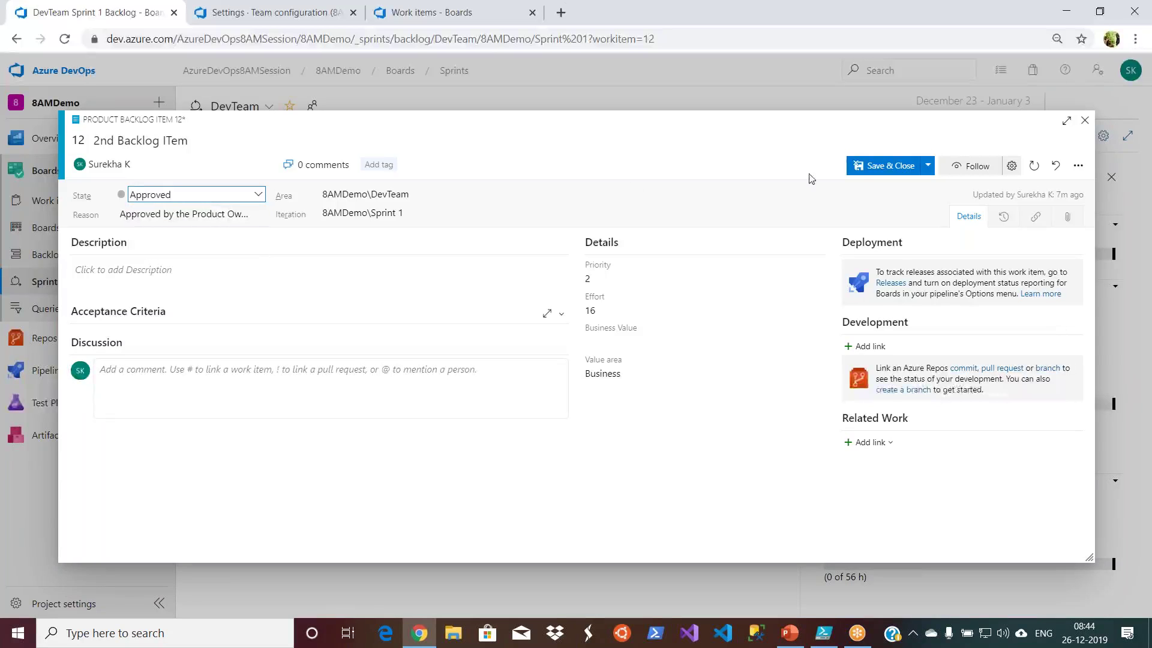
pyautogui.click(861, 166)
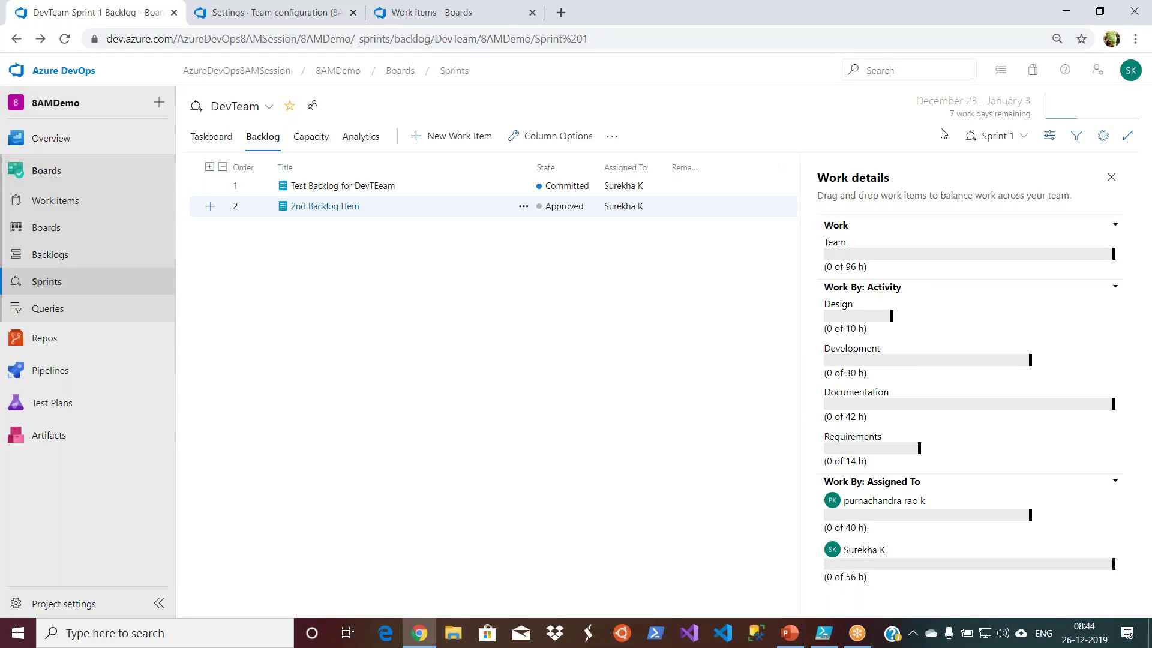
# Try to move the "Test Backlog for DevTEeam" card to In Progress on the Sprint 1 taskboard, and switch to the sprint capacity.
pyautogui.click(215, 138)
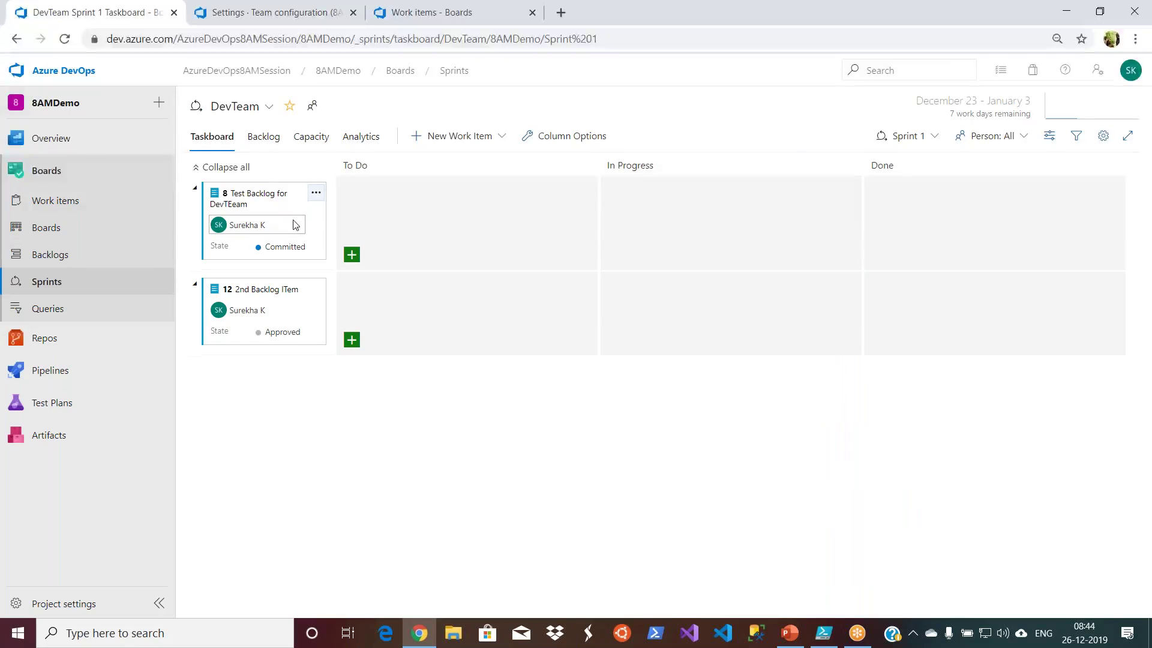
pyautogui.moveTo(306, 221); pyautogui.dragTo(653, 205)
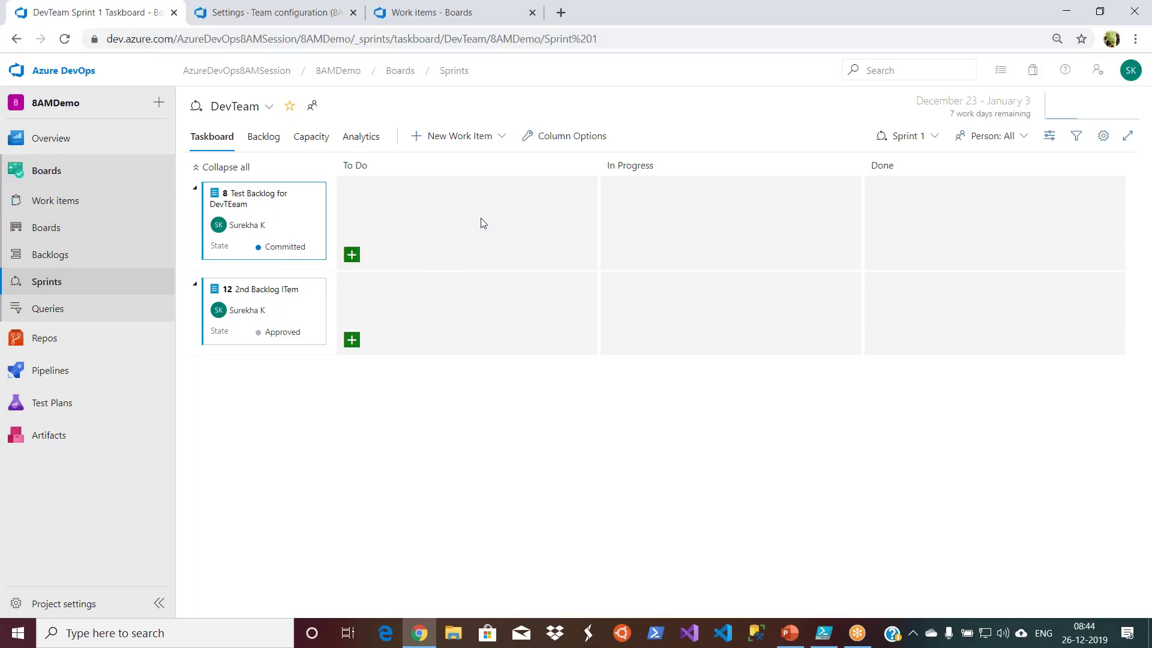
pyautogui.click(307, 146)
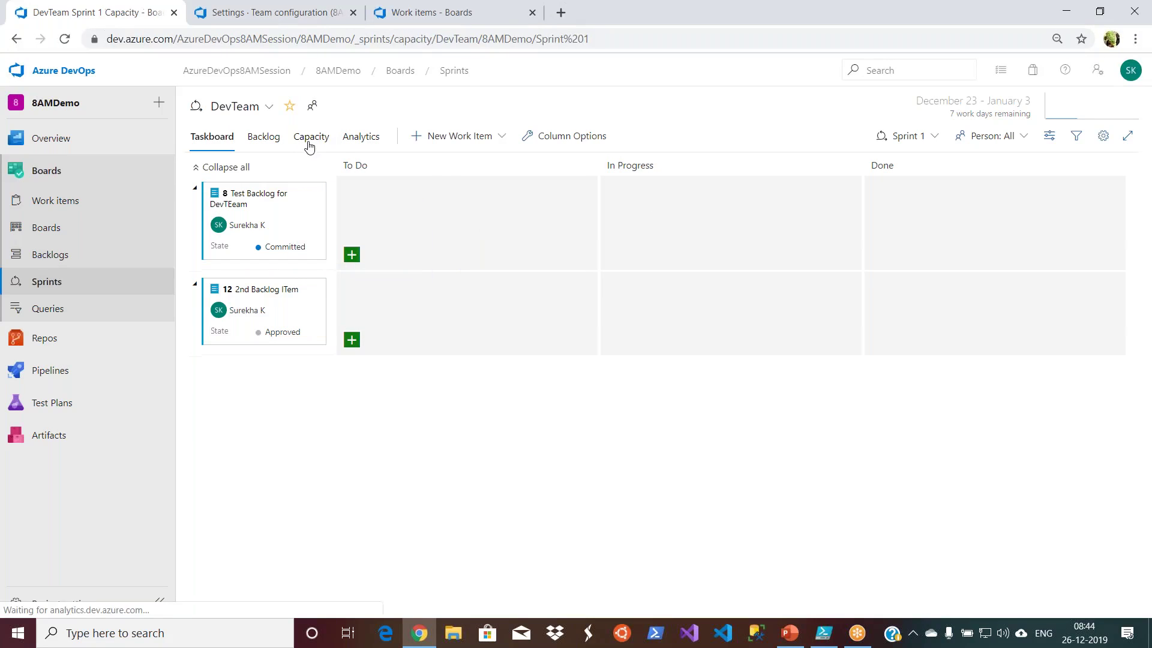
# Return to the Sprint 1 backlog and review the details of "2nd Backlog ITem".
pyautogui.click(262, 138)
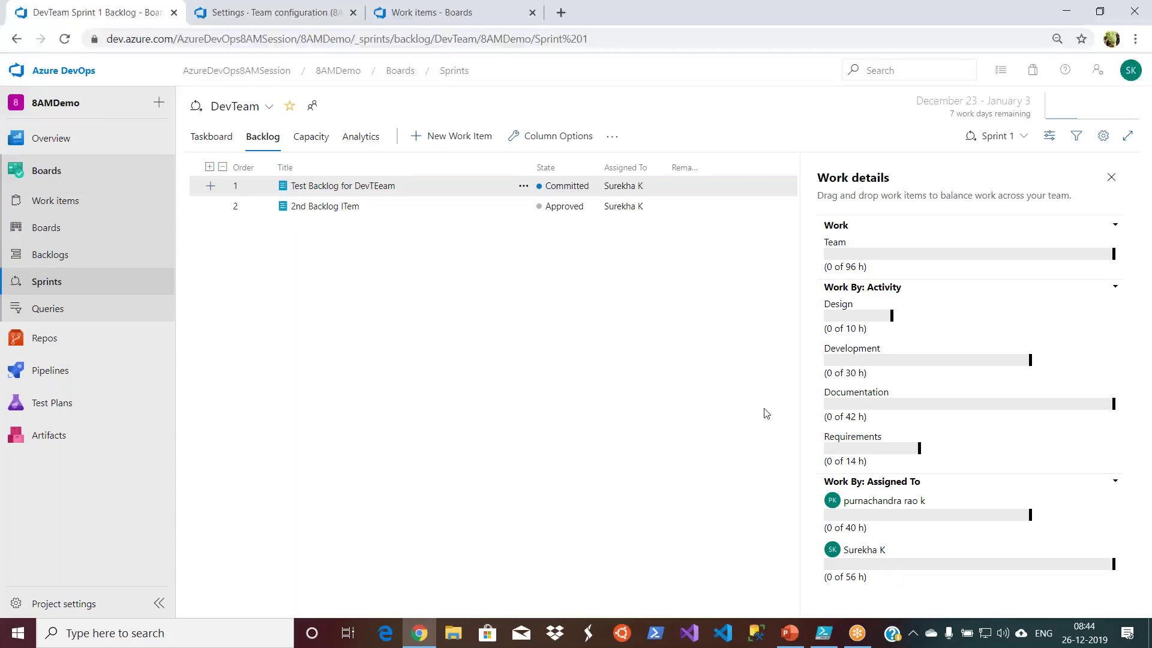
pyautogui.click(342, 207)
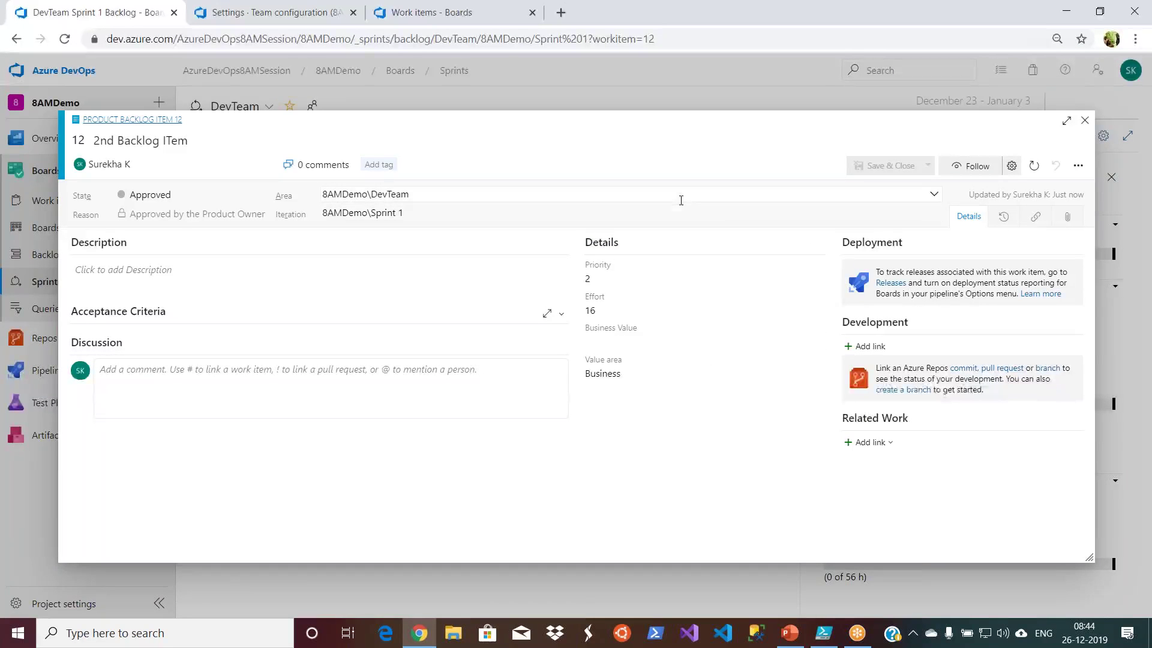
pyautogui.click(1085, 121)
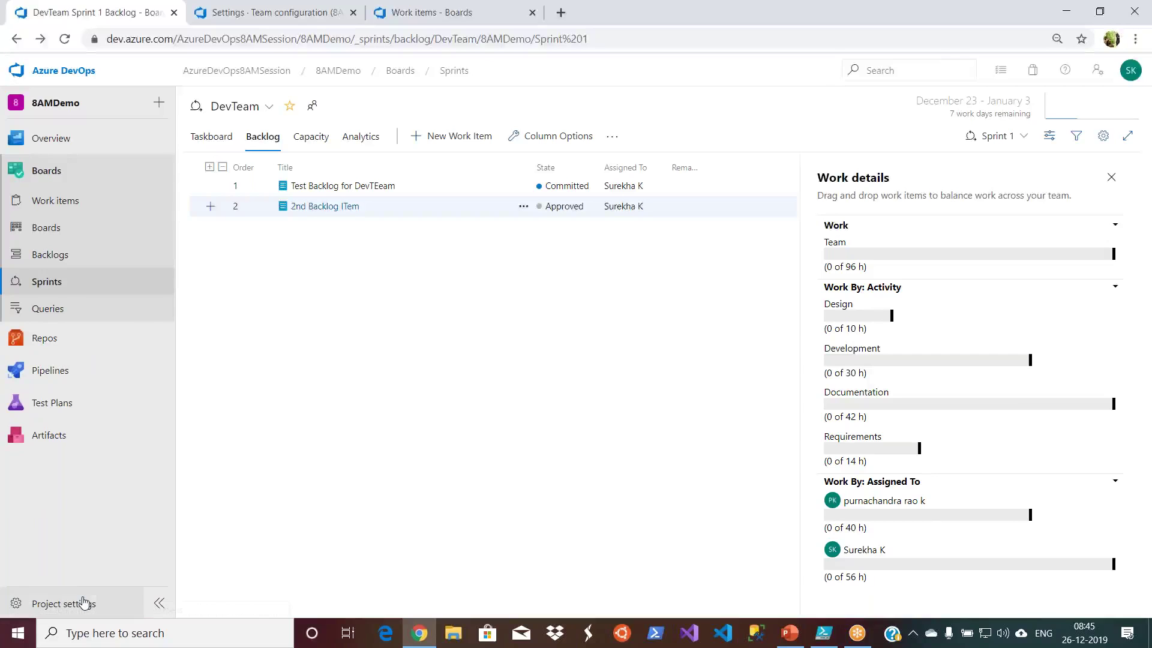
# Check the members of DevTeam in the project settings, and return to the team's Sprint 1 backlog.
pyautogui.click(85, 604)
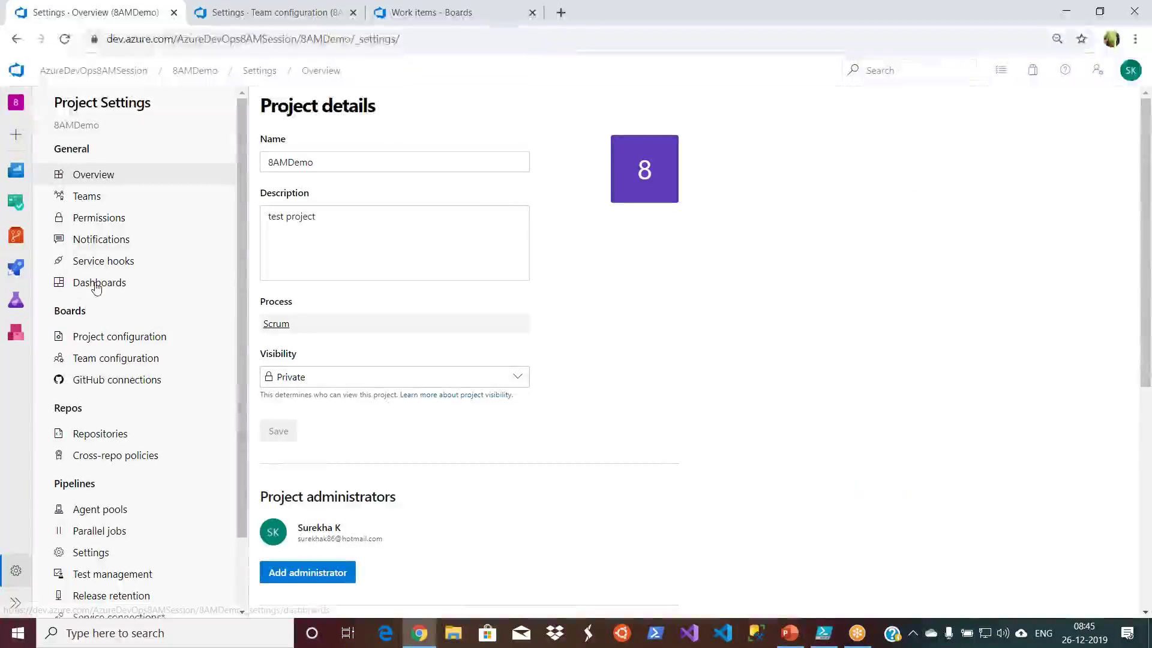
pyautogui.click(88, 205)
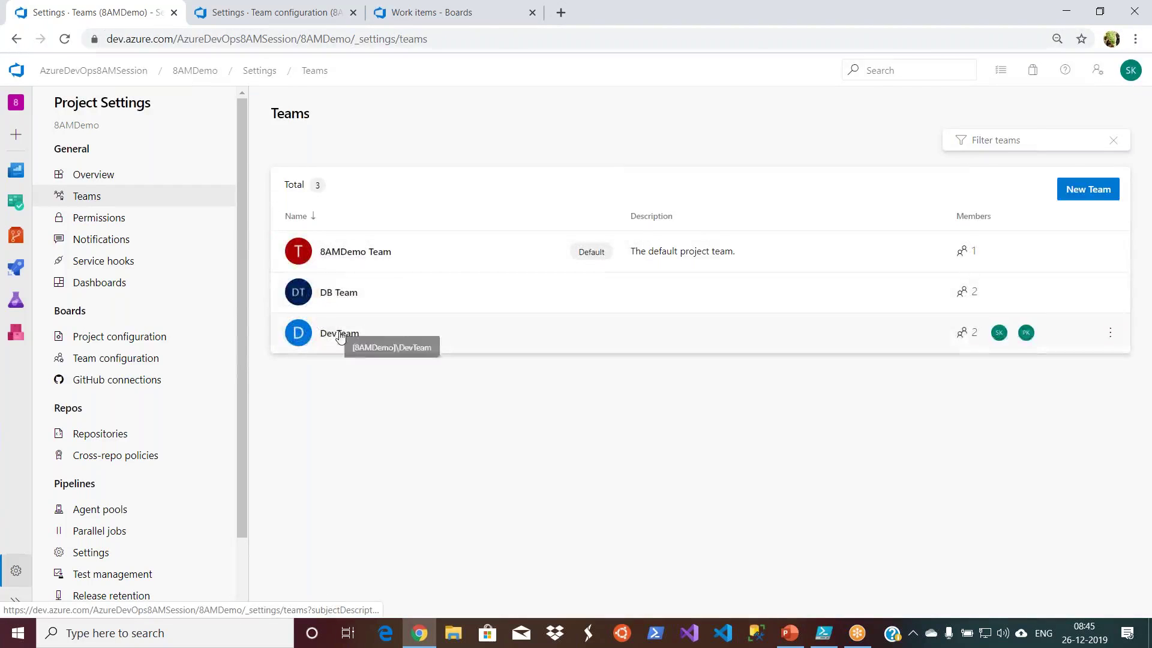
pyautogui.click(339, 334)
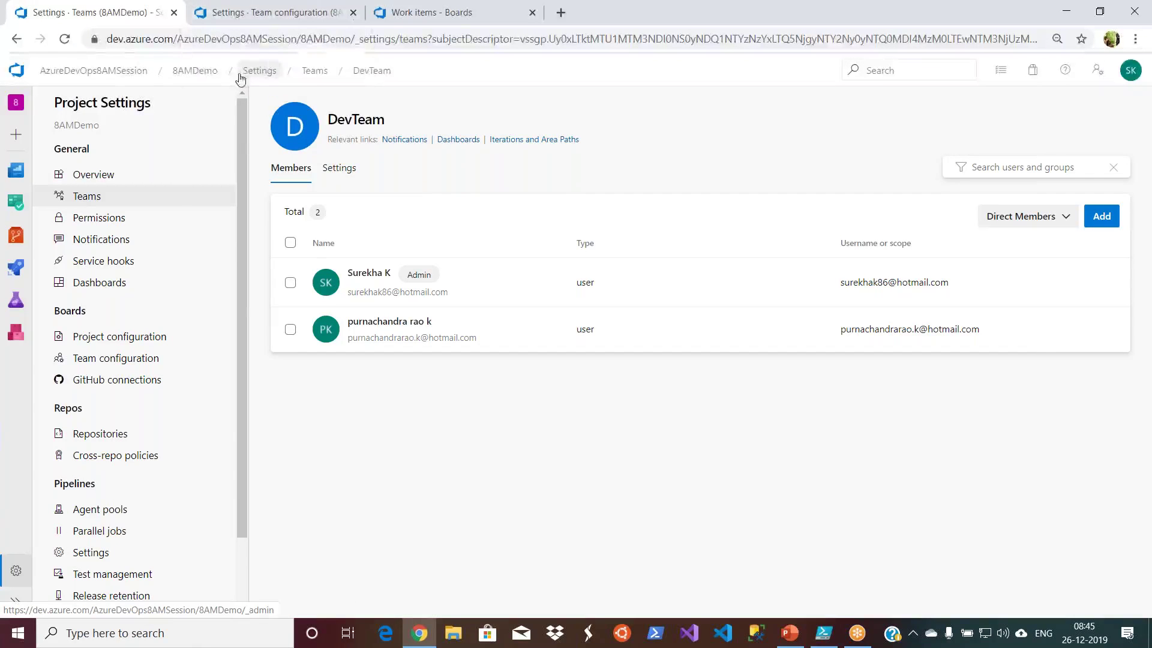
pyautogui.click(198, 71)
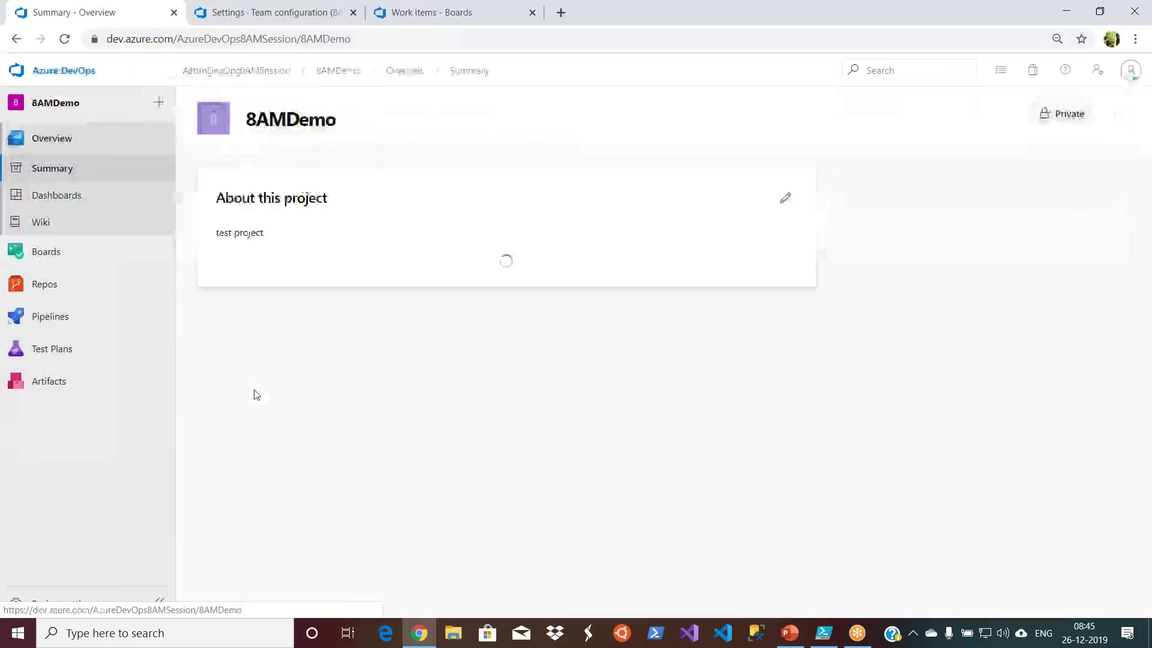
pyautogui.moveTo(60, 261)
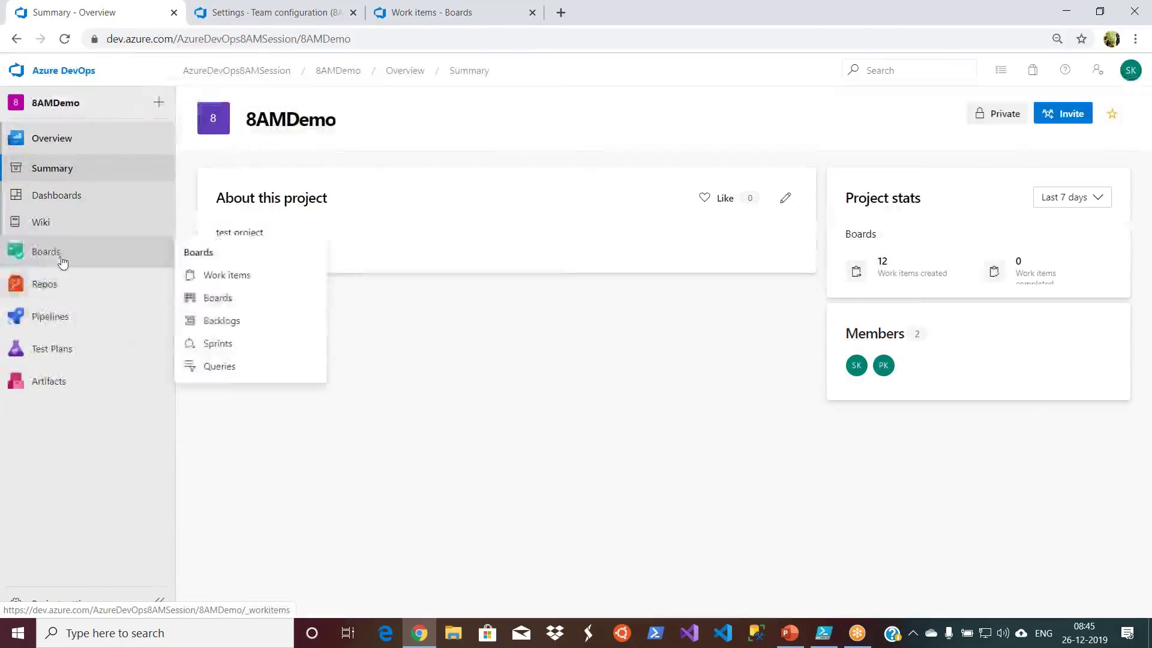
pyautogui.click(229, 351)
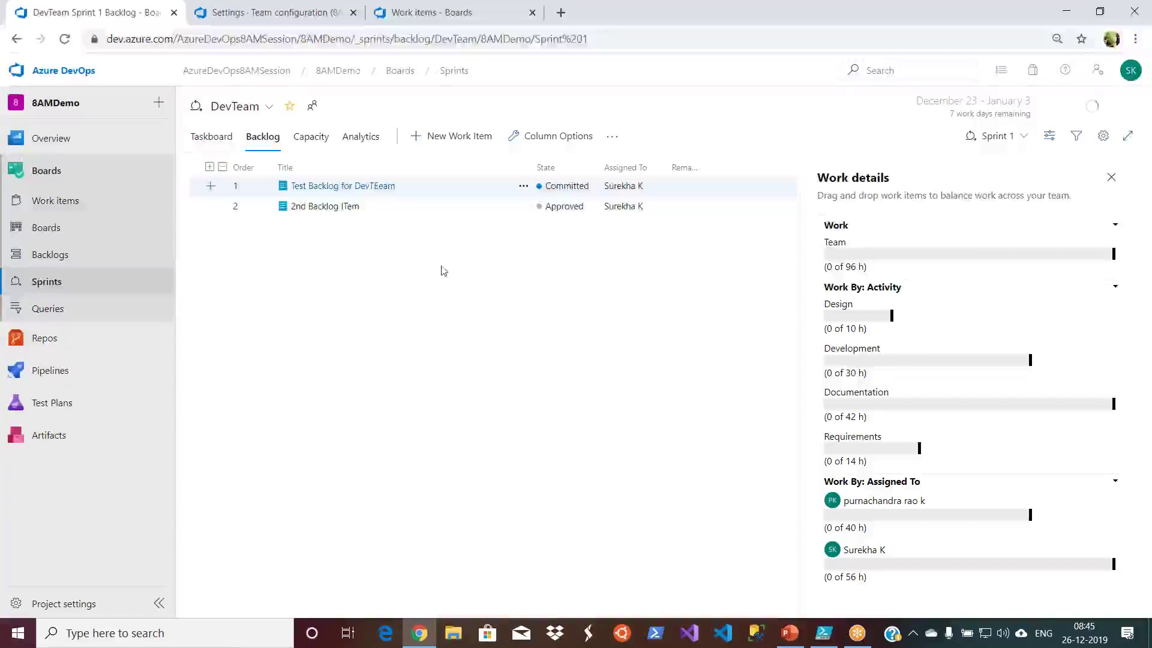
# Check the suggested assignees of "Test Backlog for DevTEeam", and close the item without changing it.
pyautogui.click(344, 186)
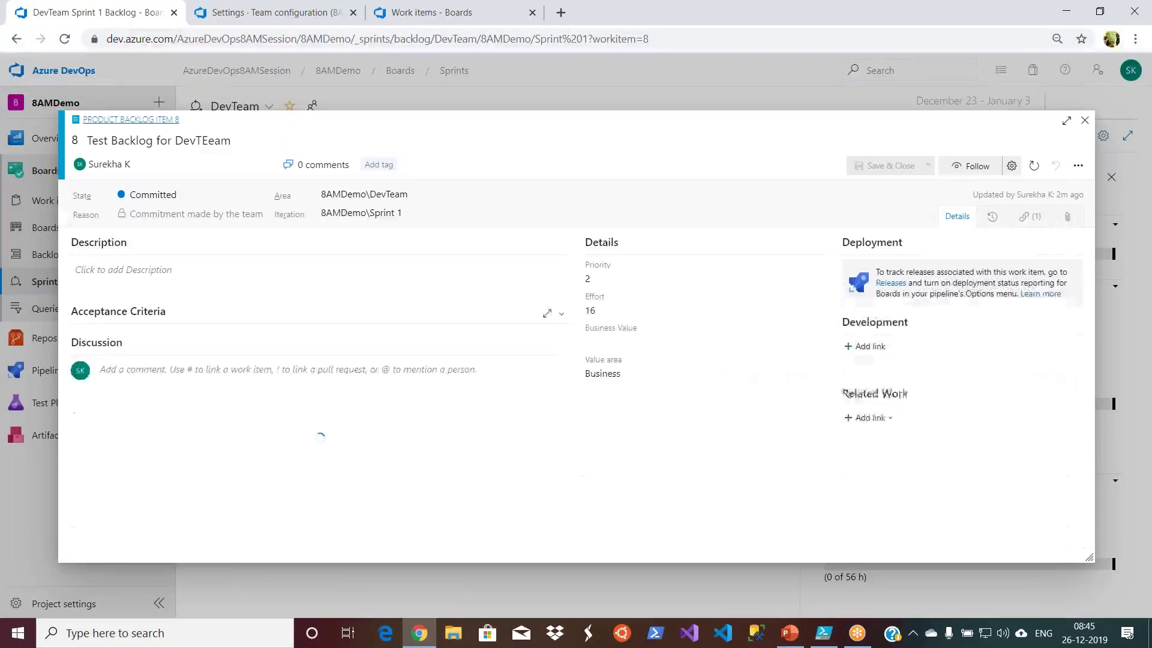
pyautogui.click(185, 160)
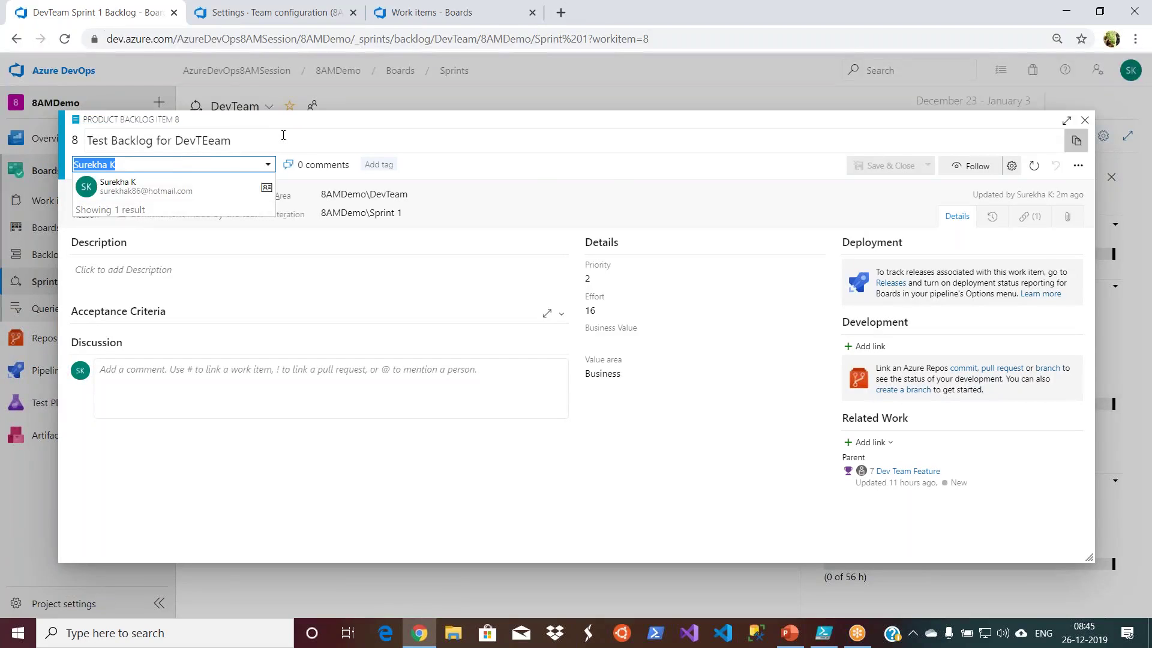
pyautogui.click(610, 171)
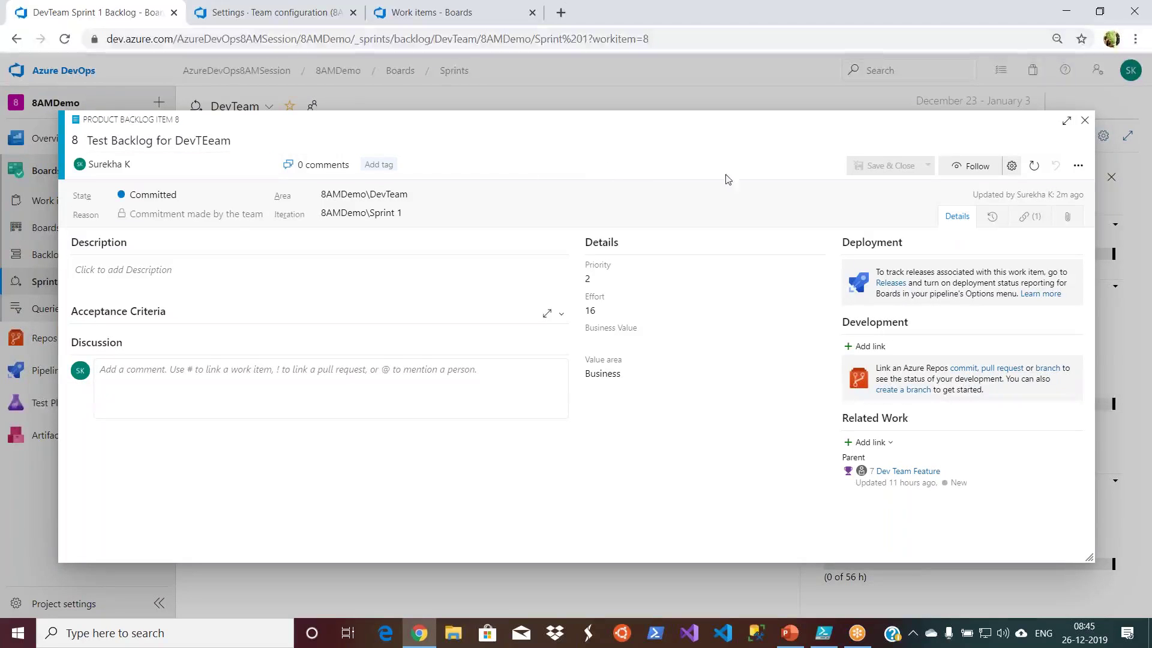
pyautogui.click(1084, 121)
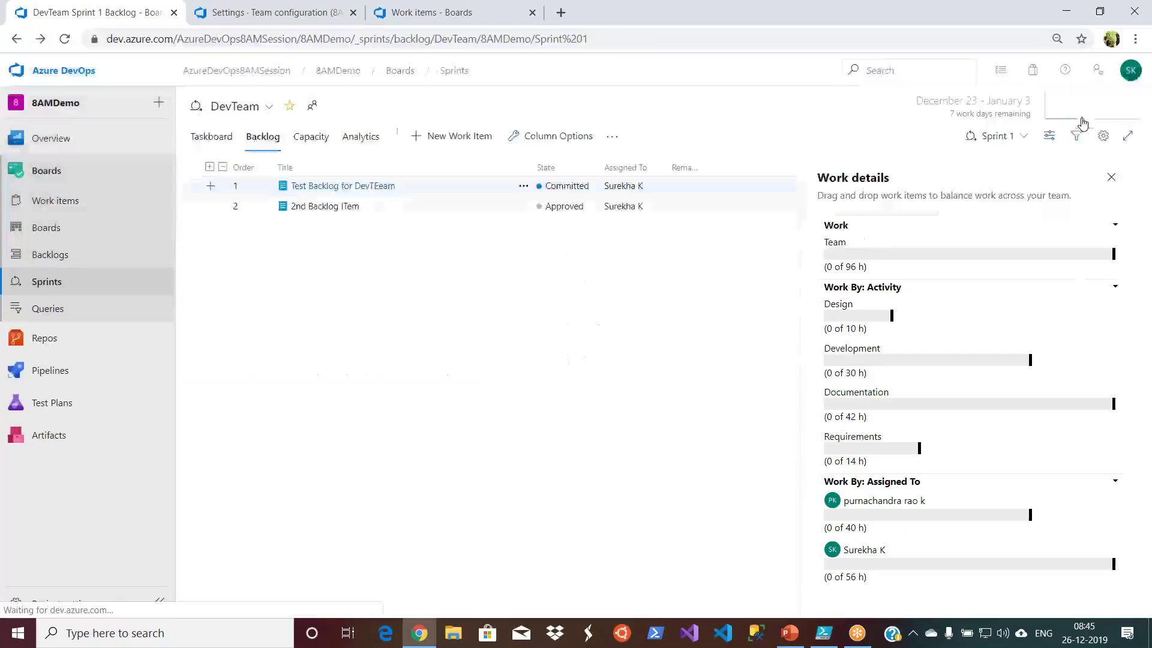
# Set the state of "Test Backlog for DevTEeam" to Approved, and save and close the item.
pyautogui.click(366, 187)
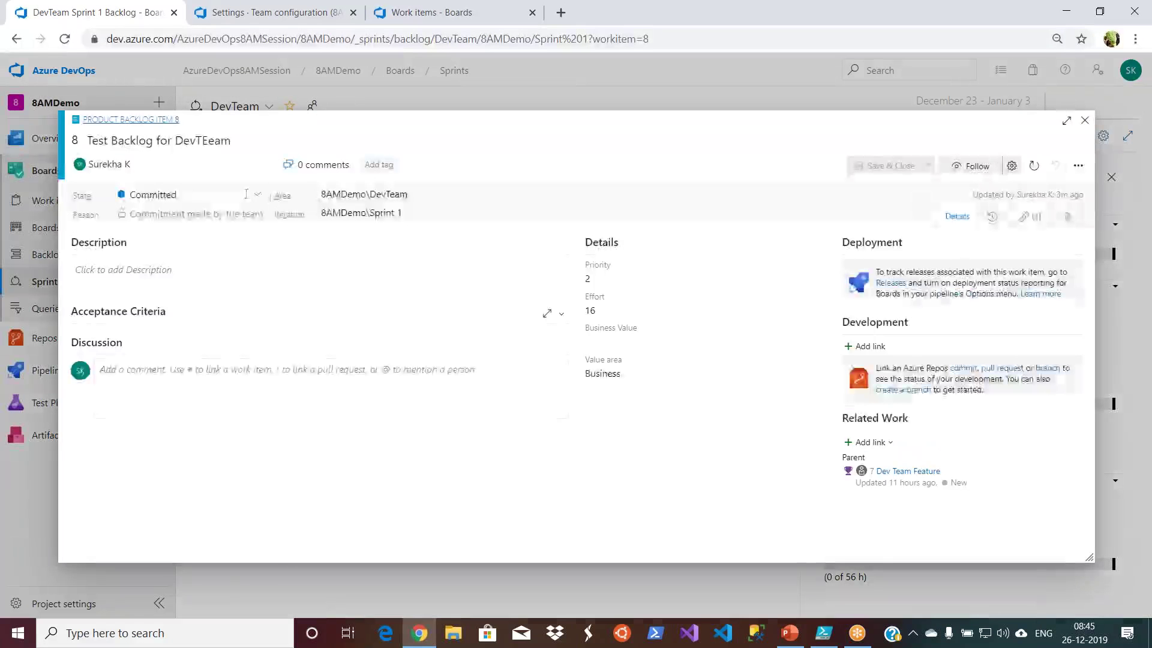
pyautogui.click(257, 194)
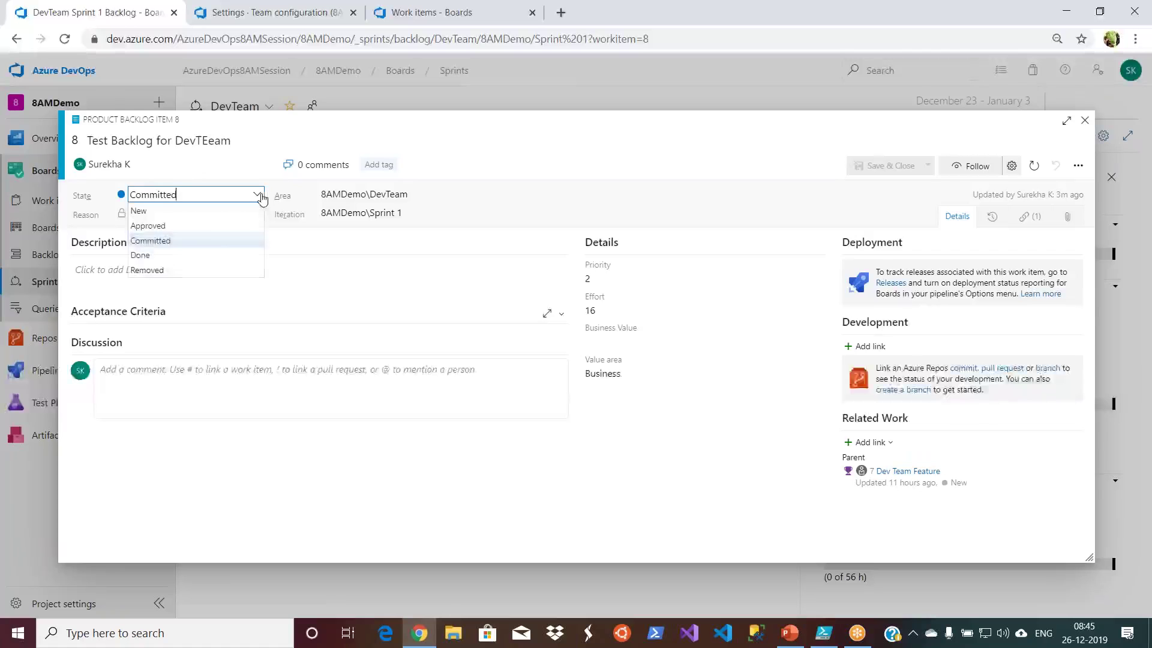
pyautogui.click(215, 227)
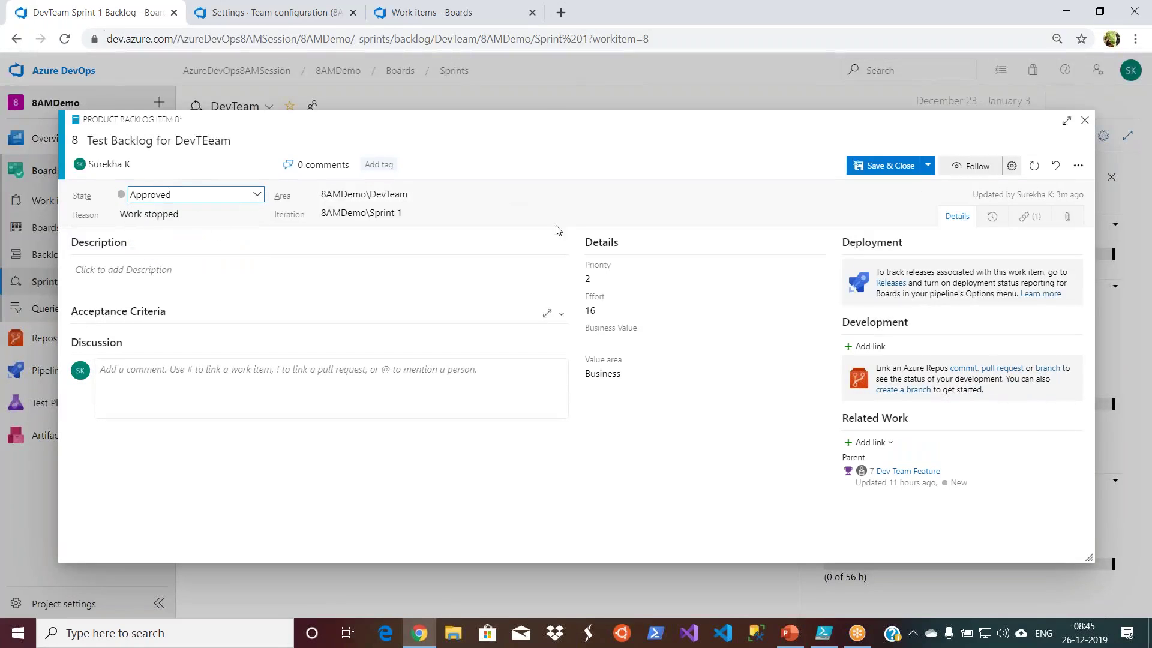
pyautogui.click(888, 166)
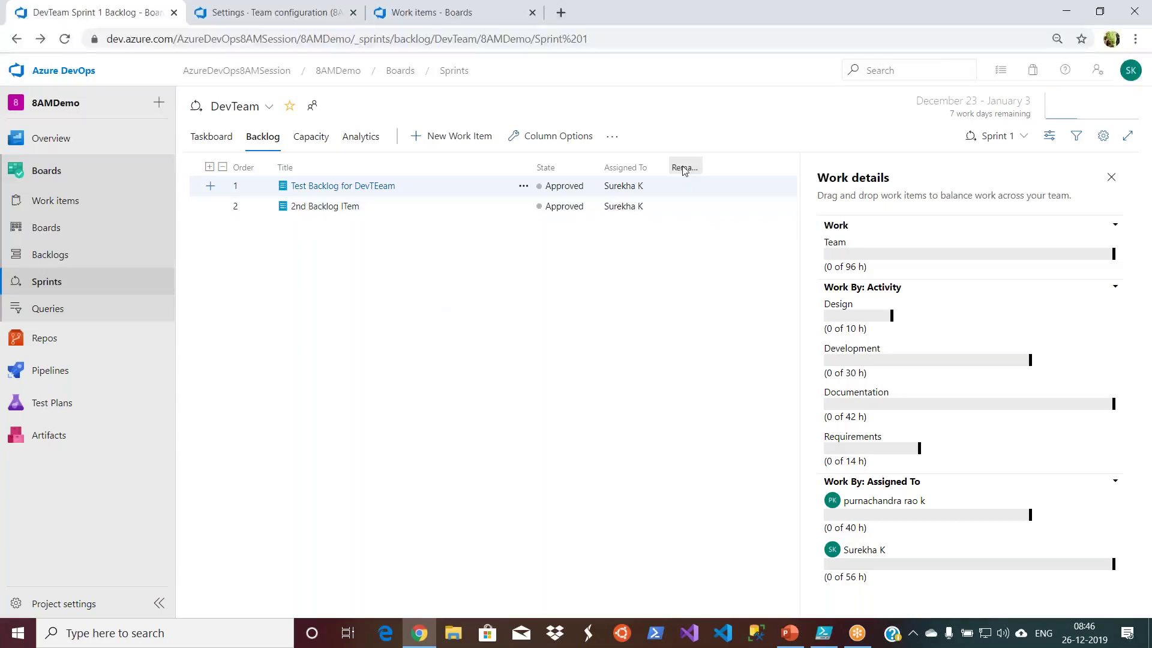
# Review the details of "2nd Backlog ITem", and check DevTeam's members and team settings in the project settings.
pyautogui.click(327, 206)
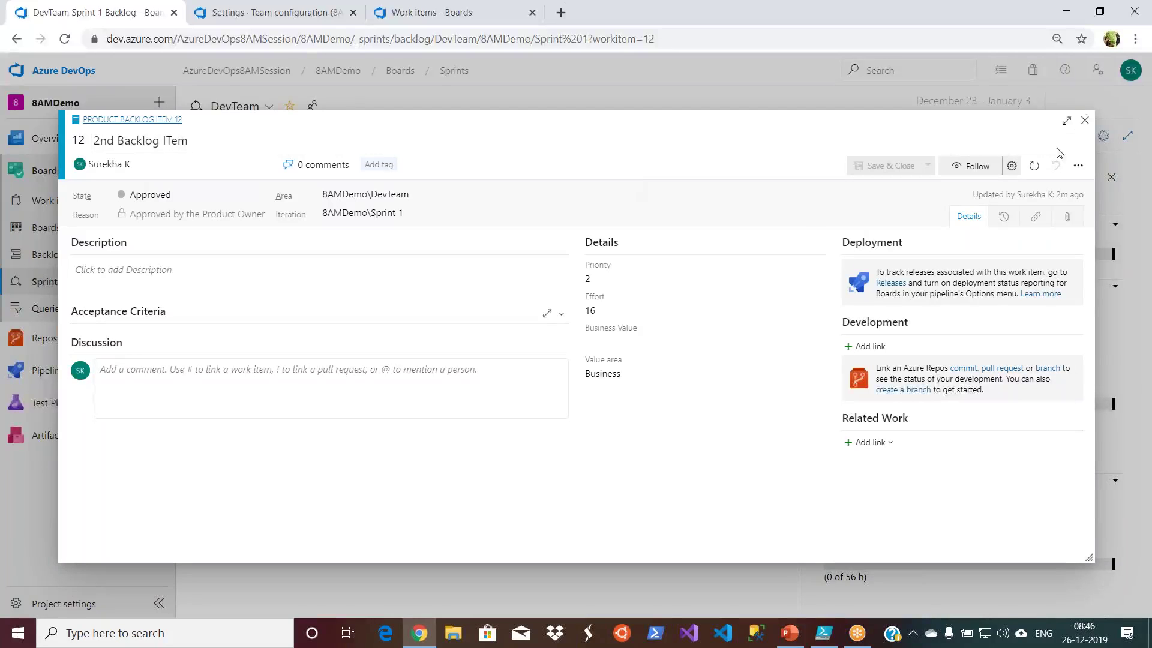
pyautogui.click(1085, 120)
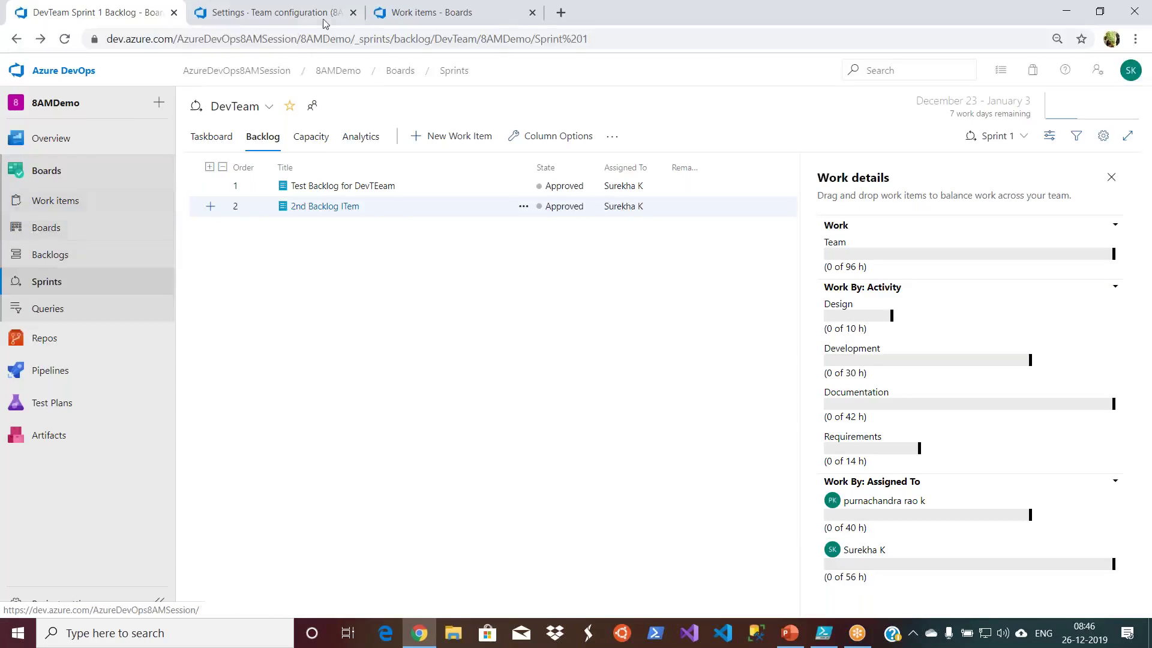
pyautogui.click(296, 11)
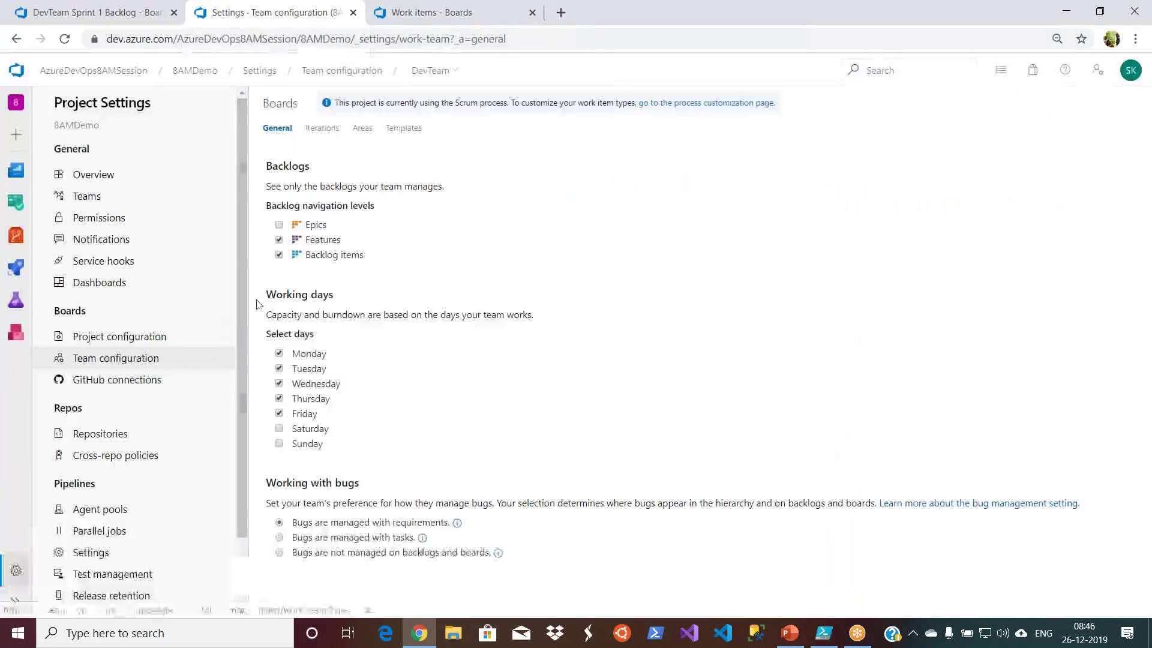
pyautogui.click(136, 359)
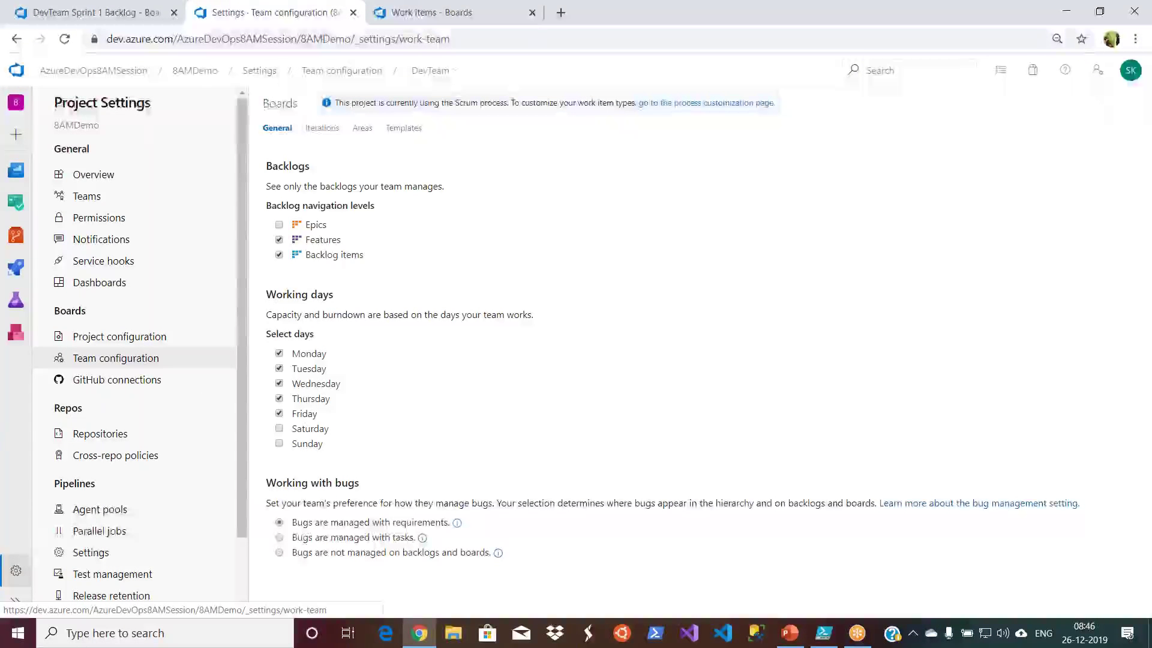
pyautogui.click(84, 200)
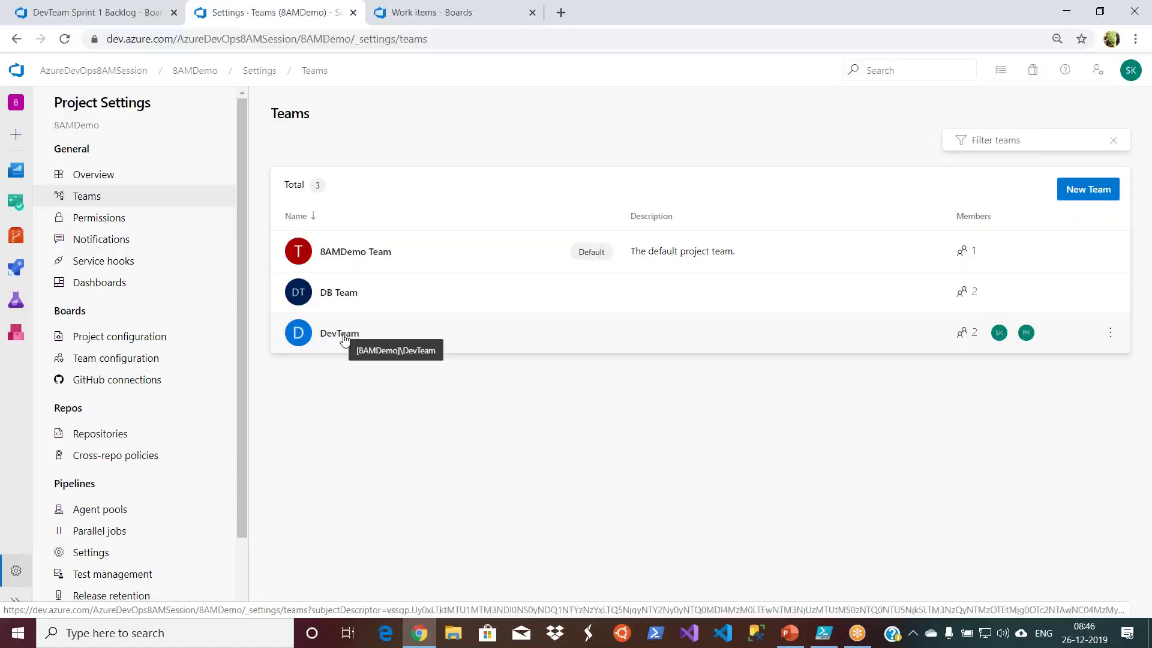
pyautogui.click(343, 340)
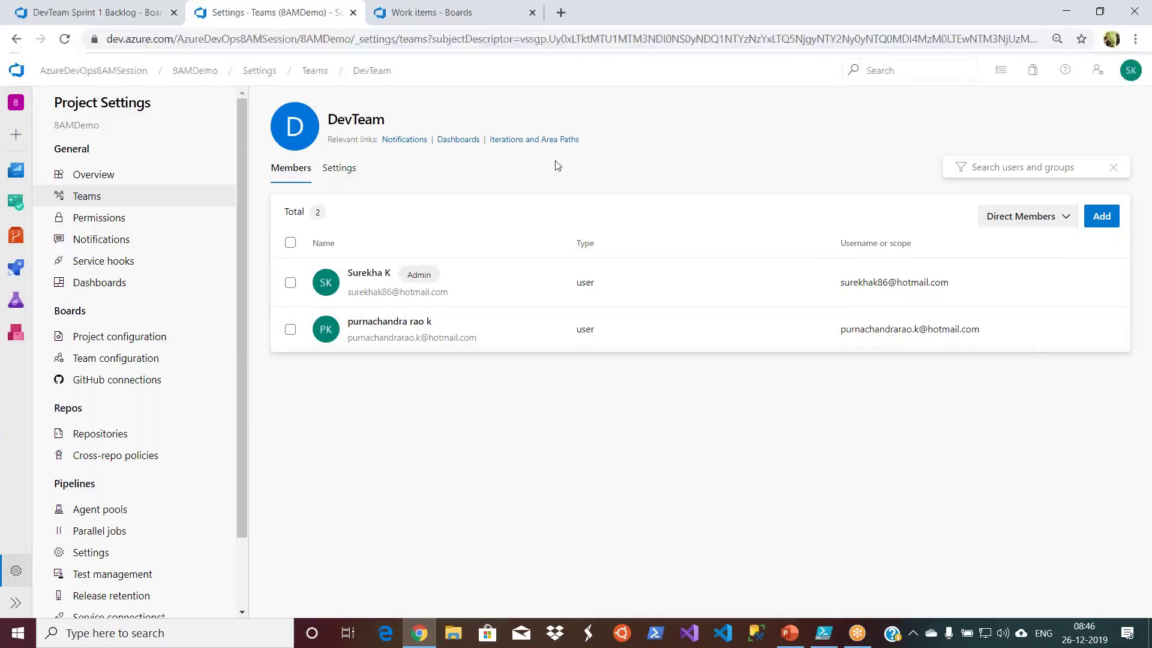
pyautogui.click(337, 171)
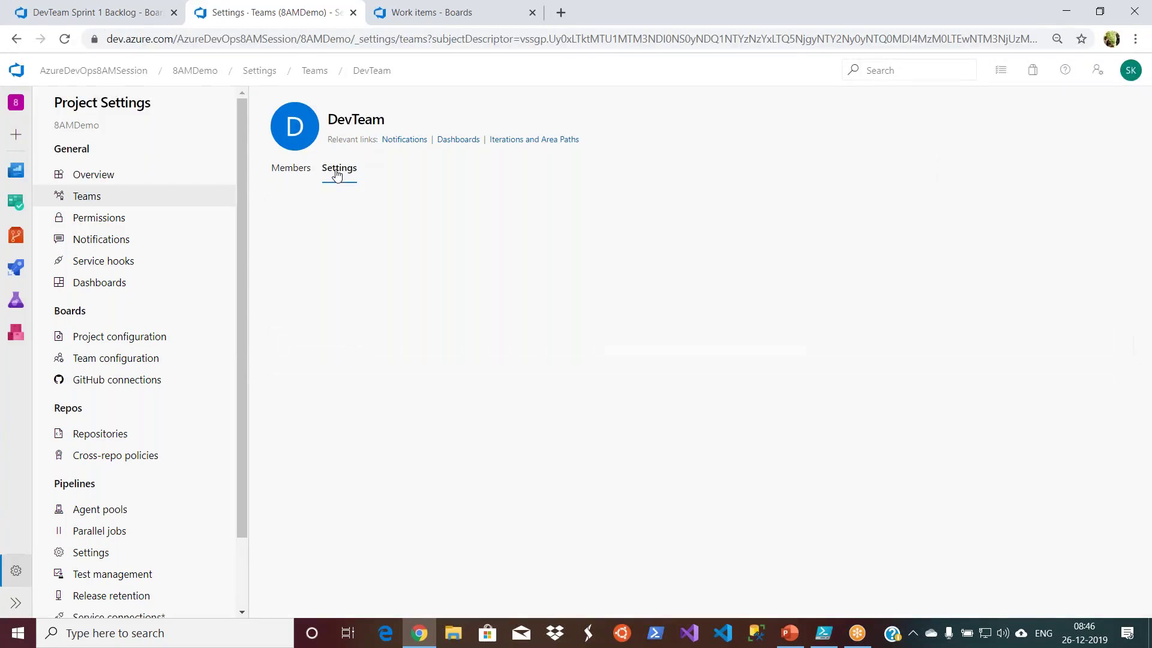
# In DevTeam's Sprint 1 capacity, remove the 1/1/2020 to 1/2/2020 days off from the first member, and save.
pyautogui.click(117, 18)
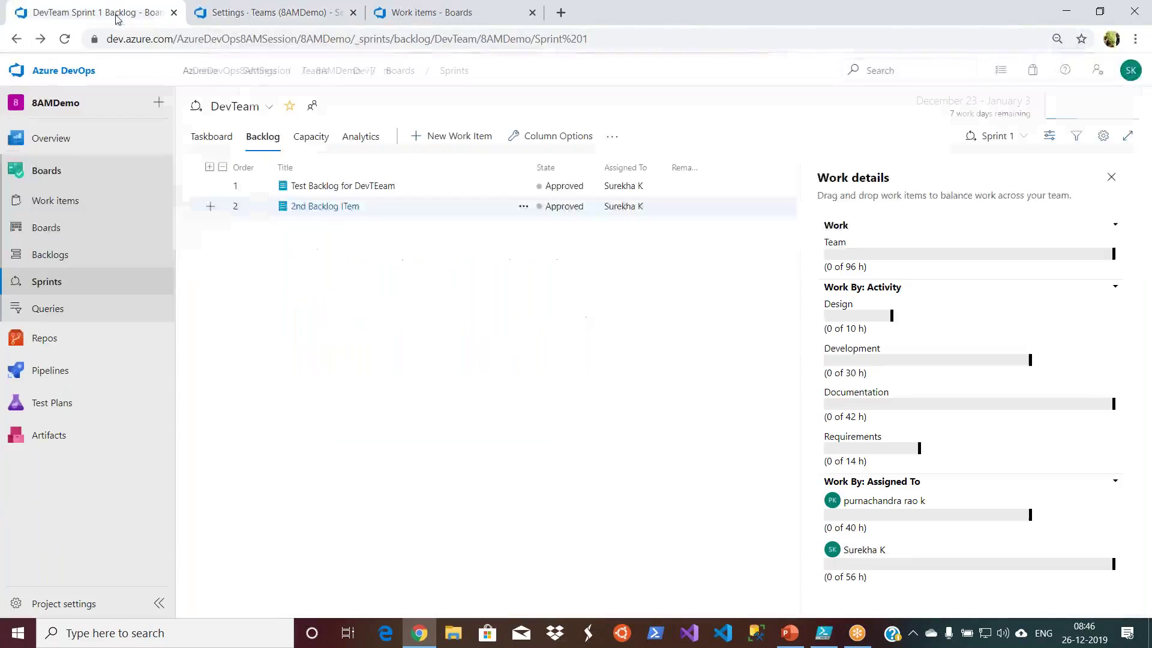
pyautogui.click(310, 144)
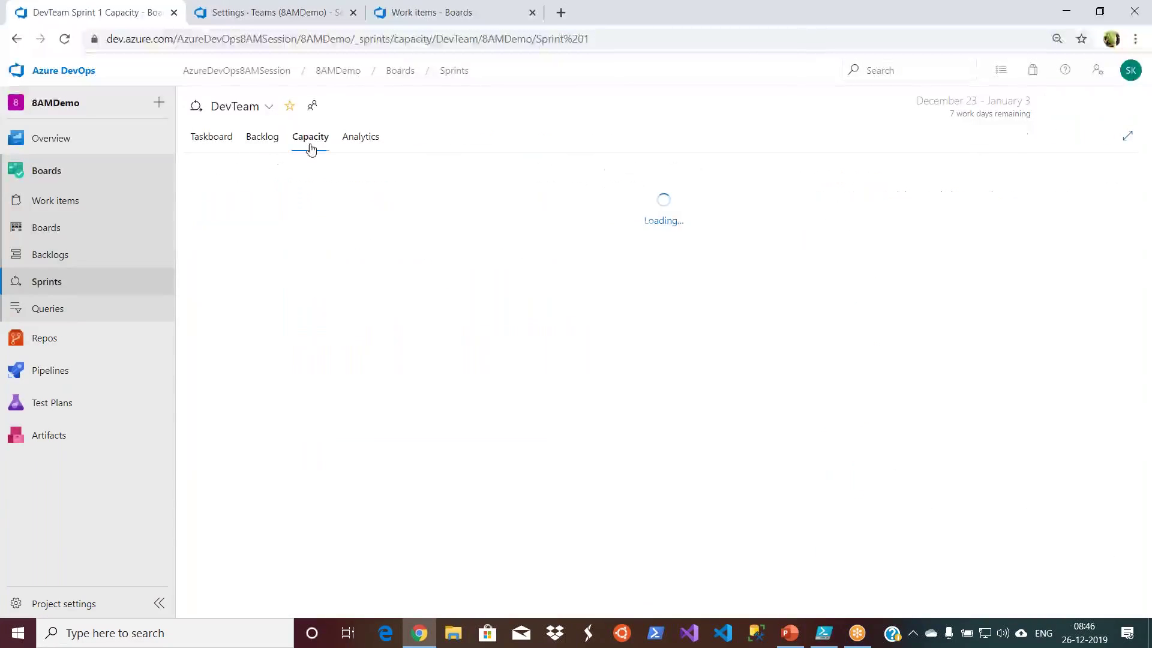
pyautogui.click(370, 192)
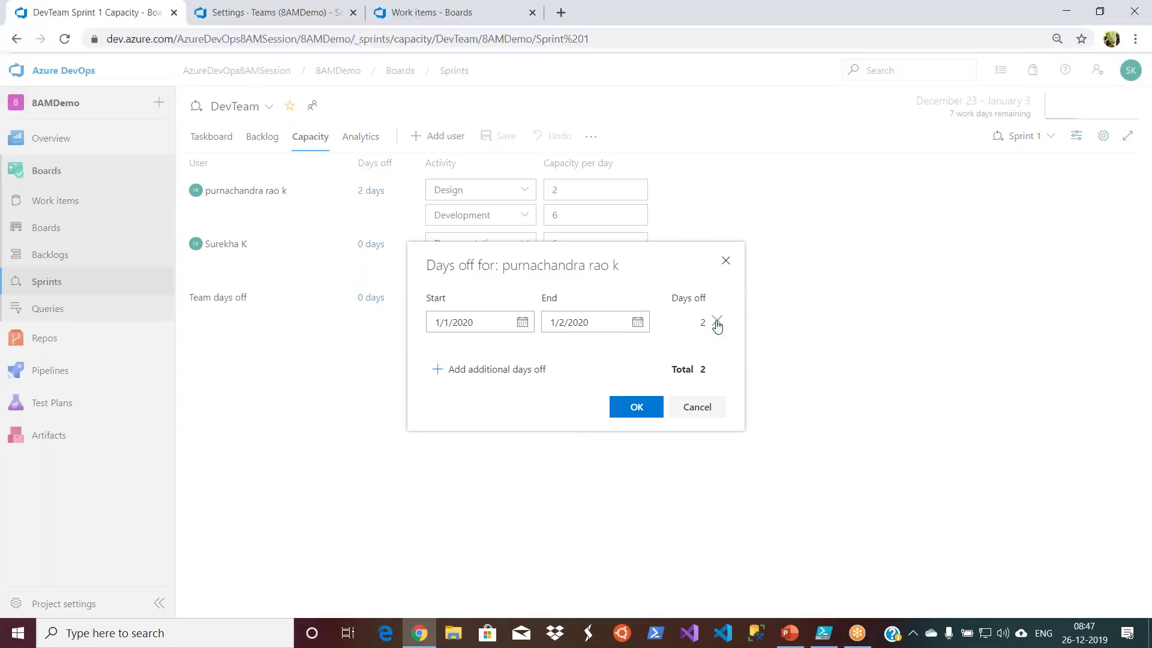
pyautogui.click(717, 321)
pyautogui.click(635, 408)
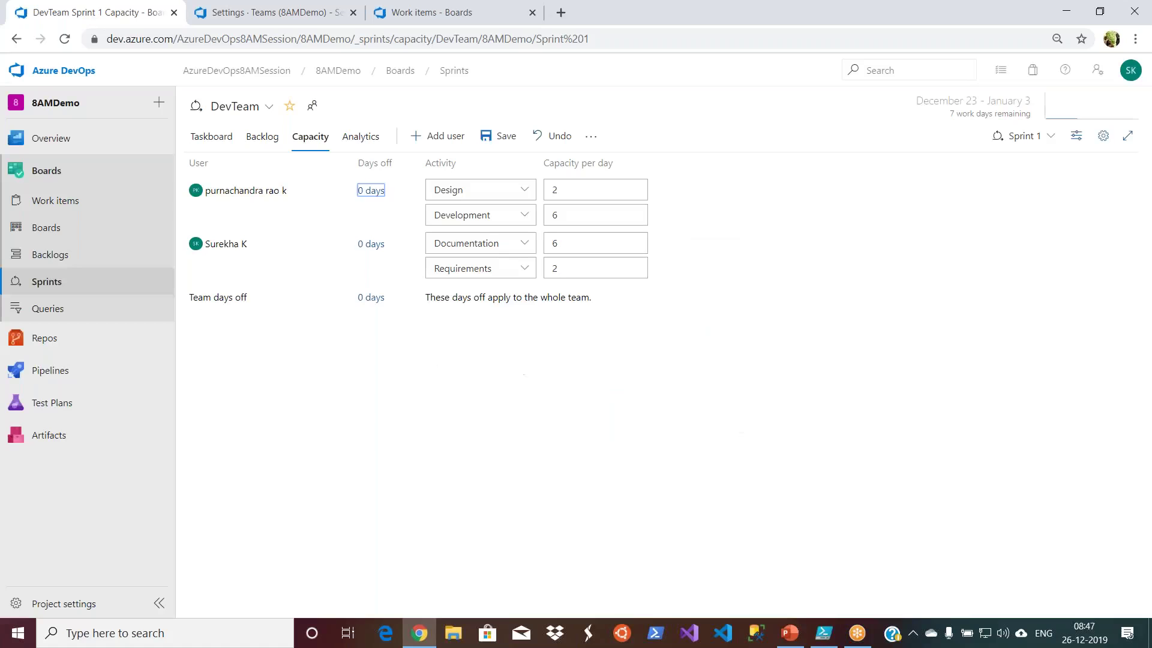
pyautogui.click(490, 136)
# Return to the Sprint 1 backlog, review the details of "Test Backlog for DevTEeam", and close the item.
pyautogui.click(261, 137)
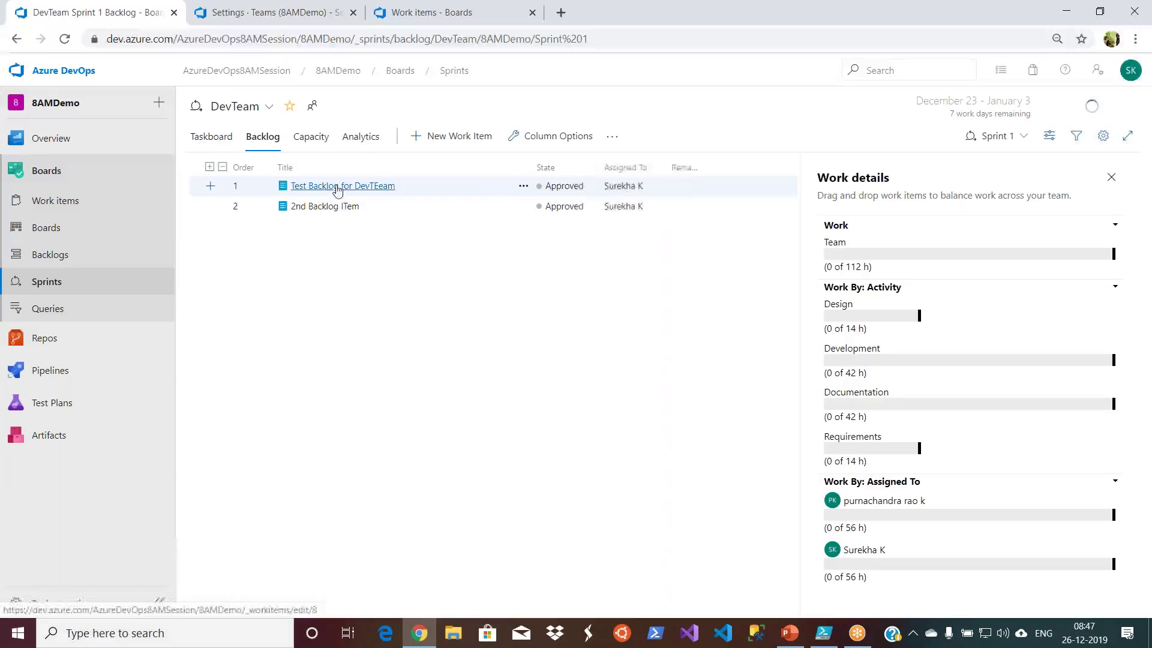
pyautogui.click(335, 187)
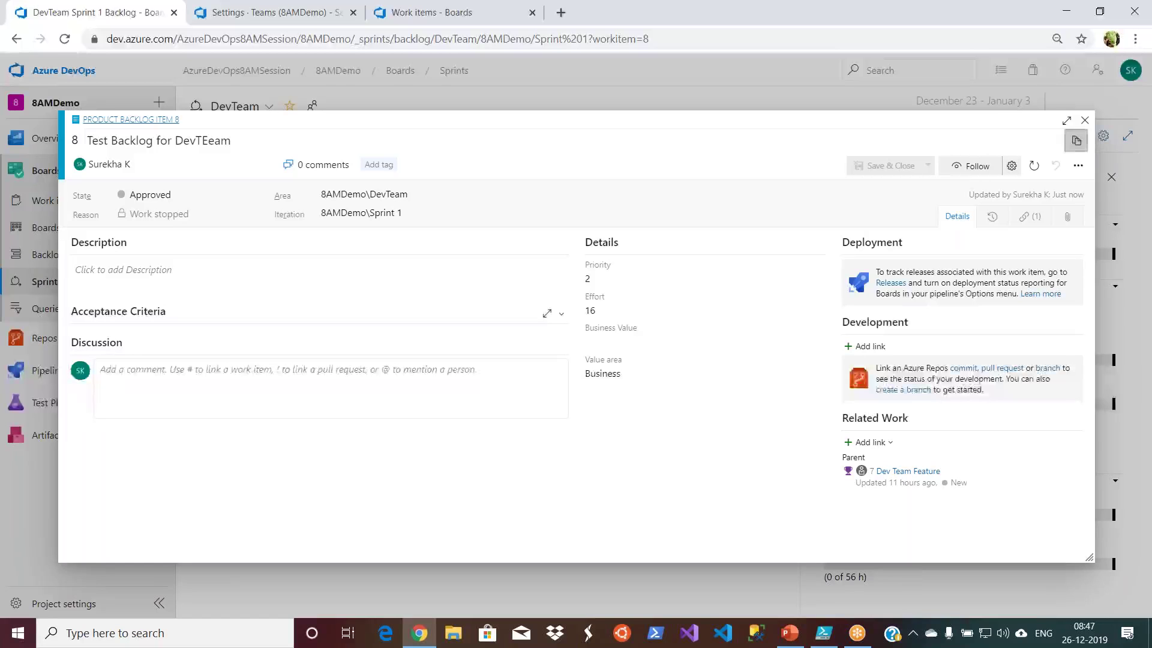
pyautogui.click(1084, 120)
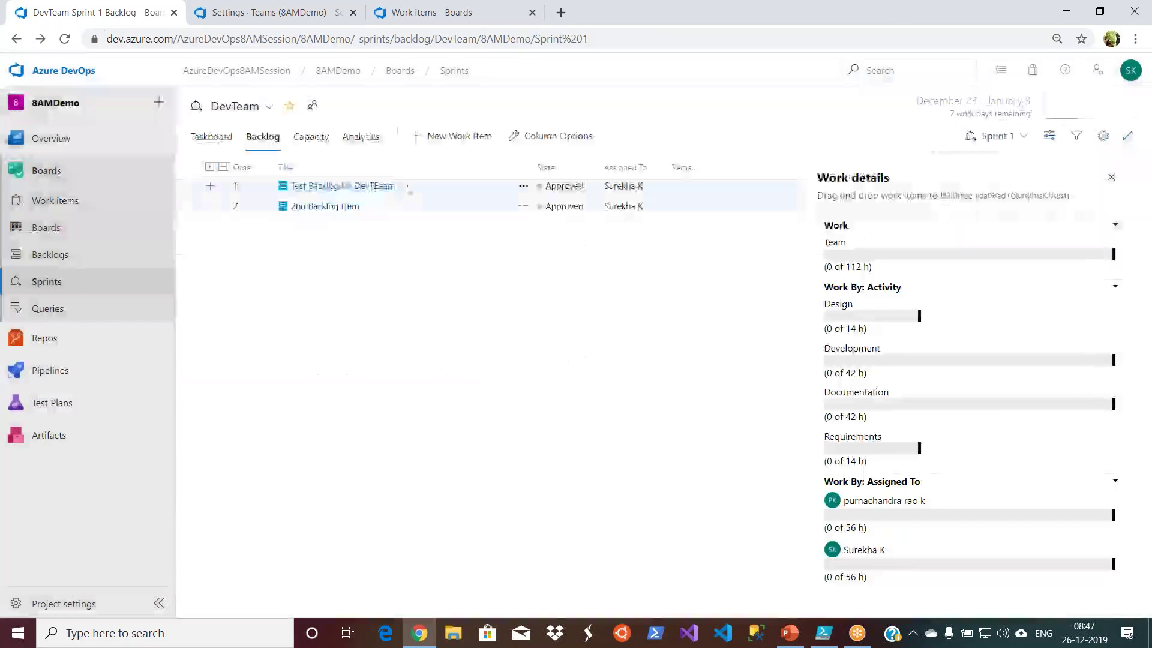
# Check which work item types can be added to the Sprint 1 backlog, without creating an item.
pyautogui.click(459, 147)
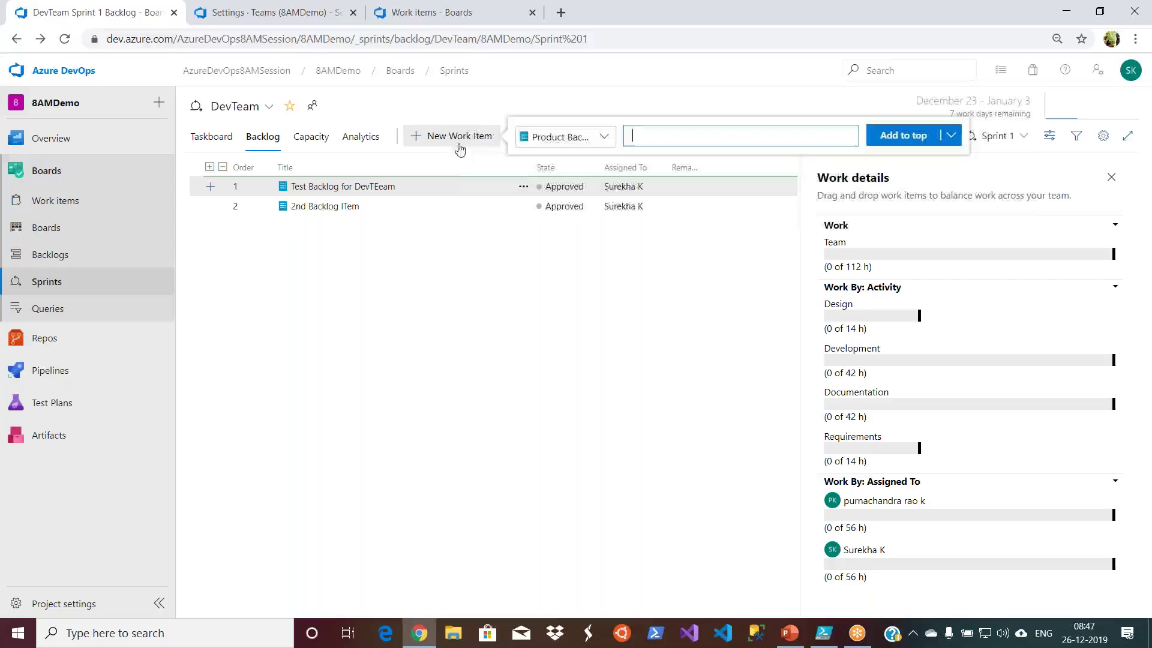
pyautogui.click(605, 137)
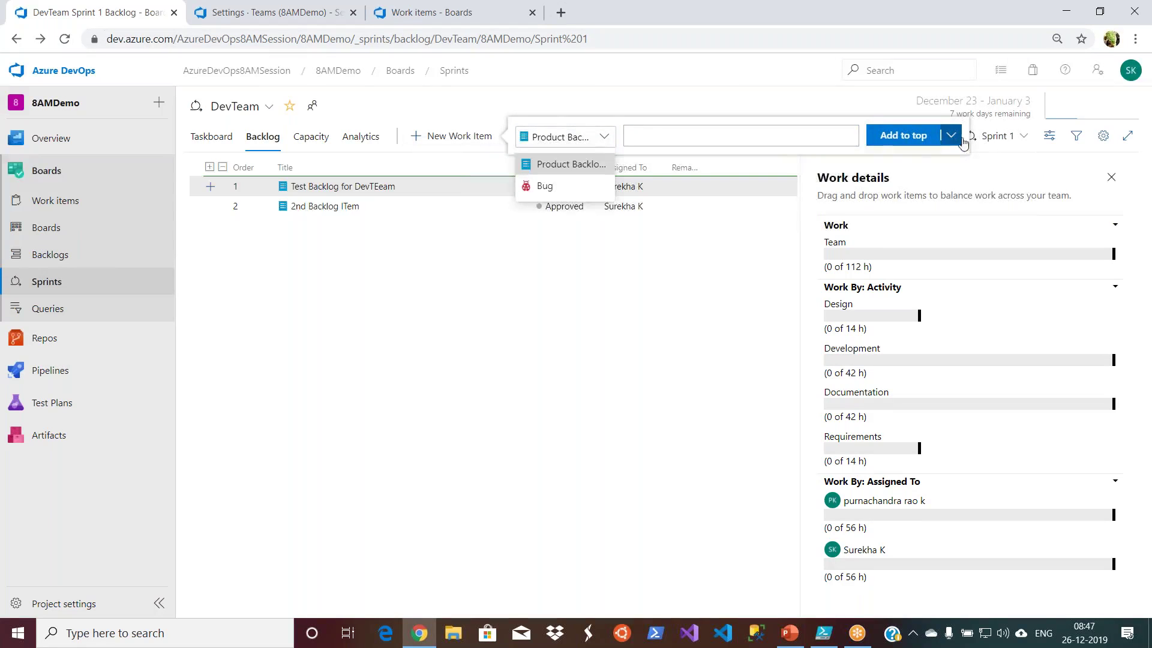
pyautogui.click(636, 325)
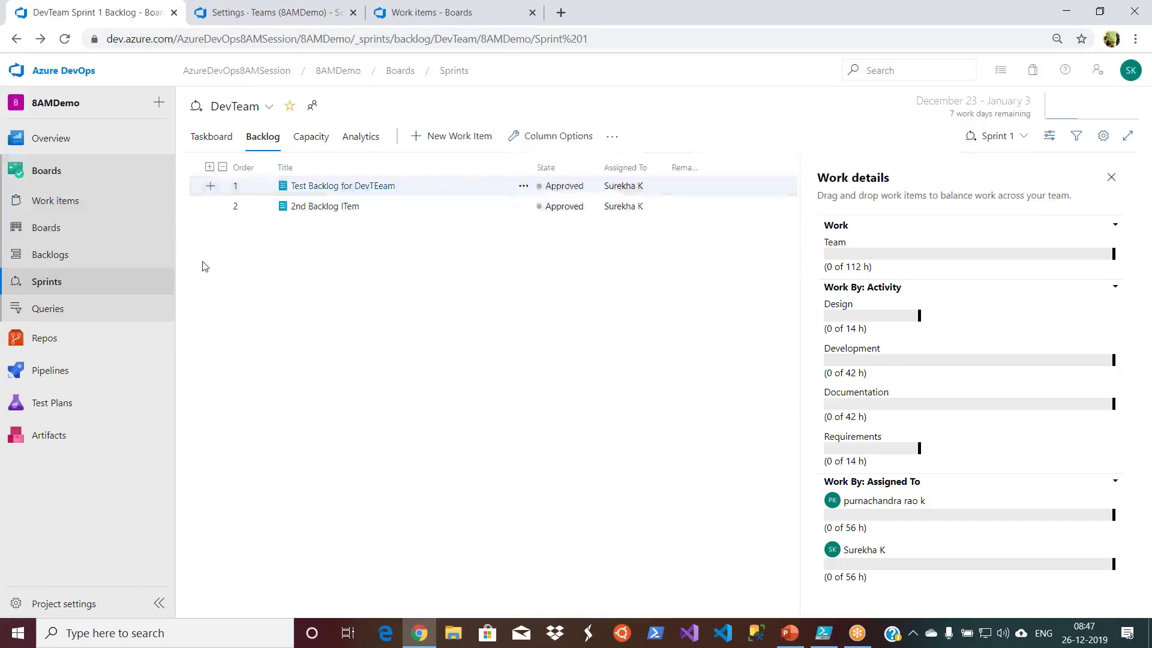
# Set the iteration of "1st Product backlog - feature 1", the parent of "First Task - product backlog 1", to 8AMDemo\Sprint 1, and save it.
pyautogui.click(66, 203)
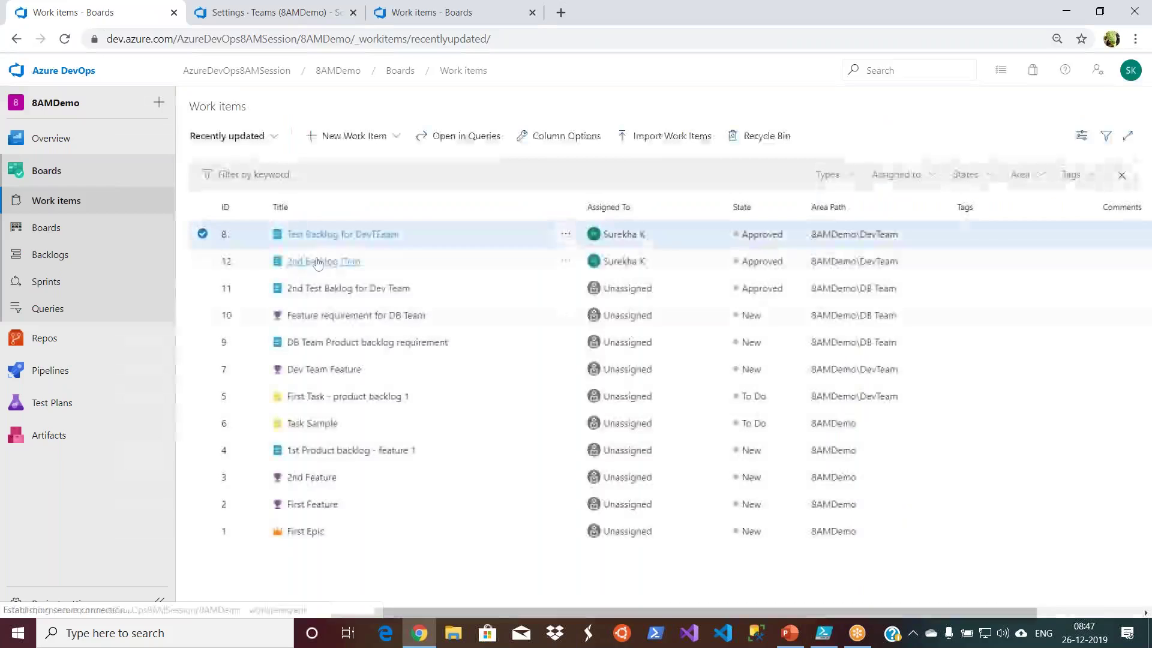
pyautogui.click(344, 400)
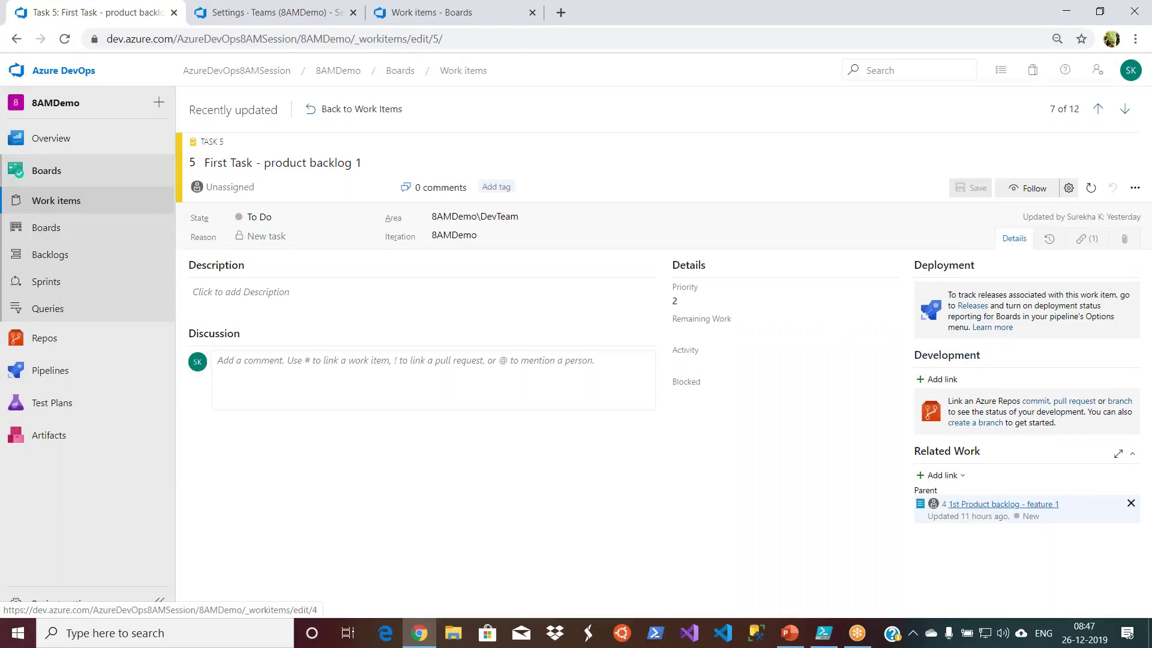
pyautogui.click(1003, 504)
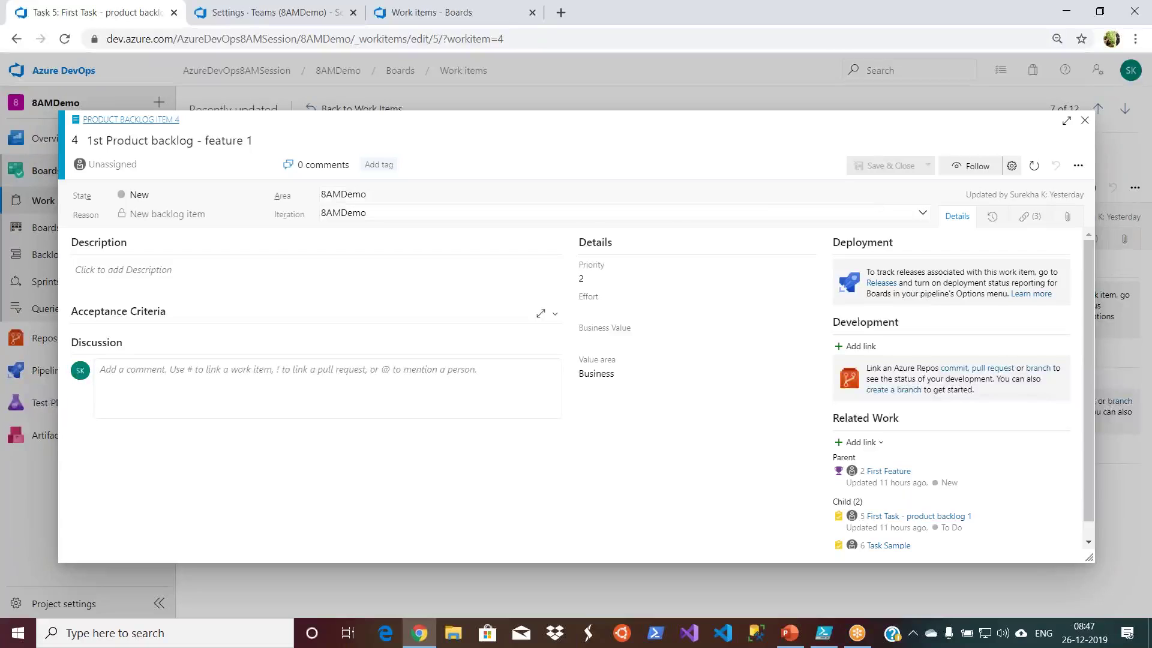
pyautogui.click(923, 216)
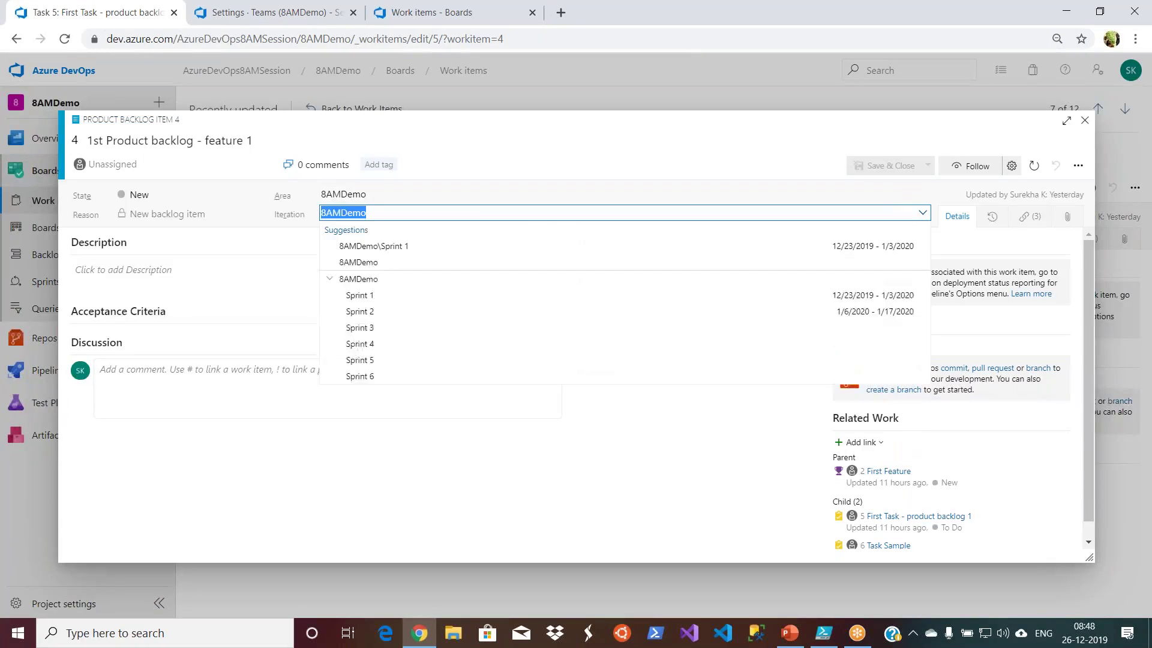
pyautogui.click(627, 302)
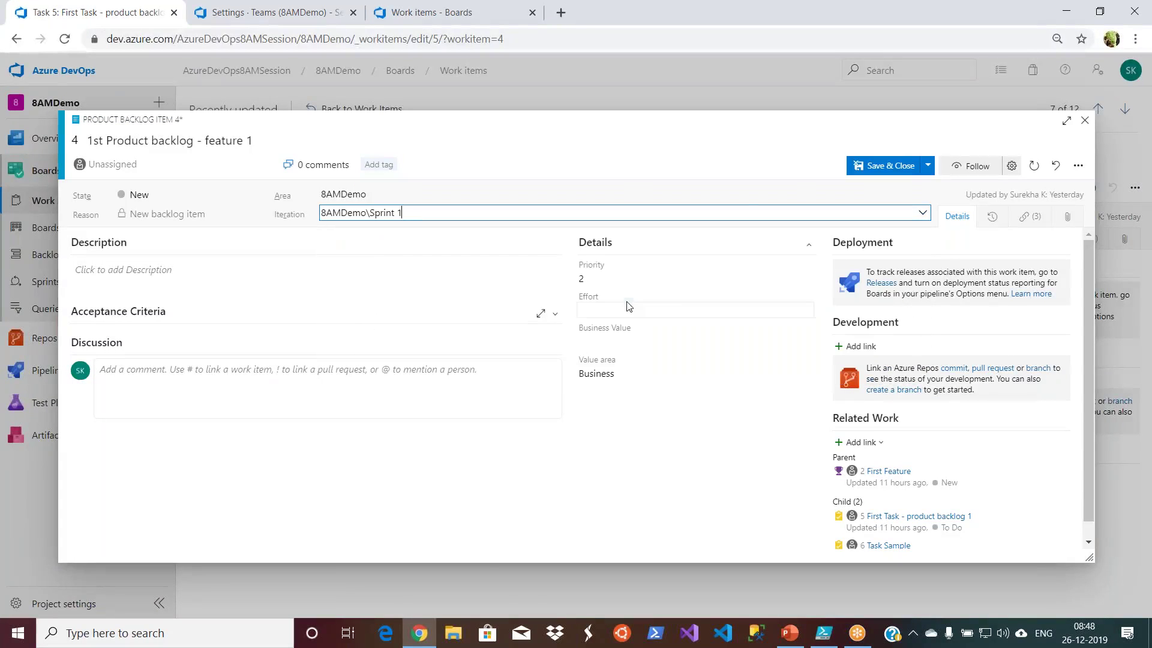
pyautogui.click(887, 166)
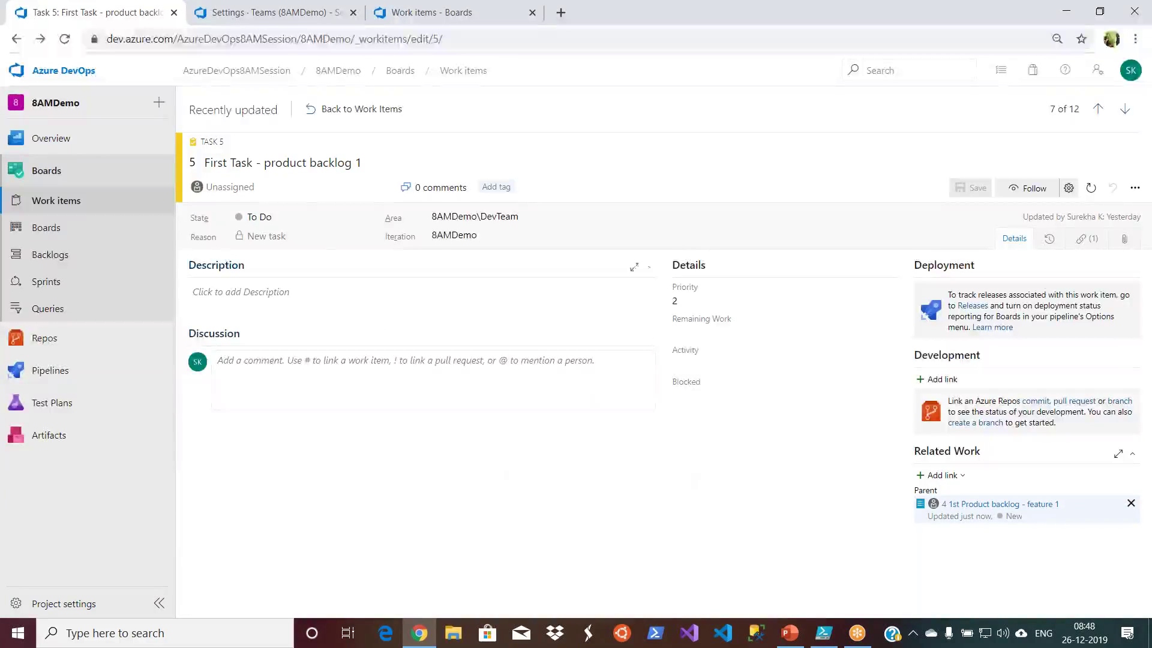
# Assign "First Task - product backlog 1" to the suggested team member, save it, and return to the work items list.
pyautogui.click(295, 187)
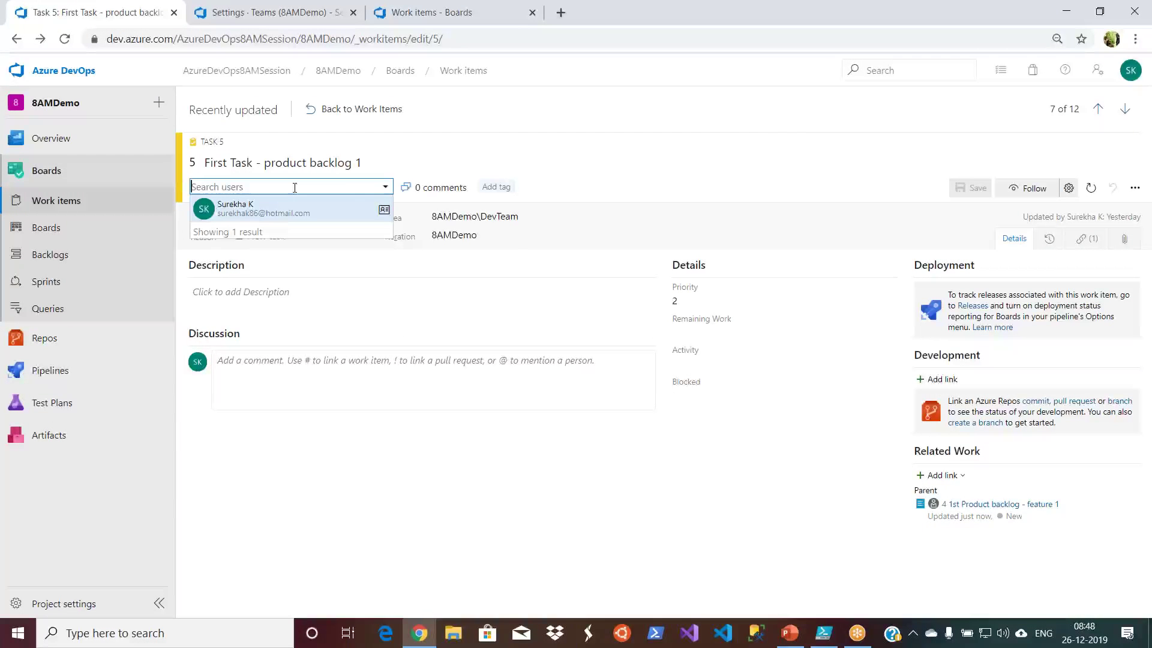
pyautogui.click(275, 215)
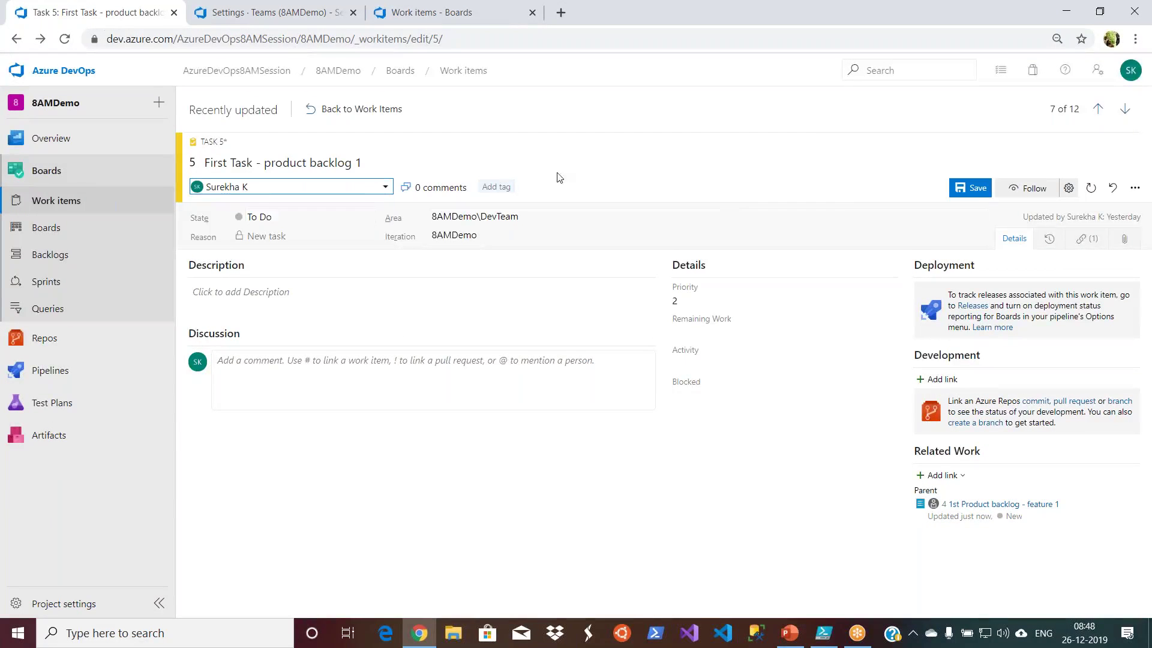
pyautogui.click(968, 190)
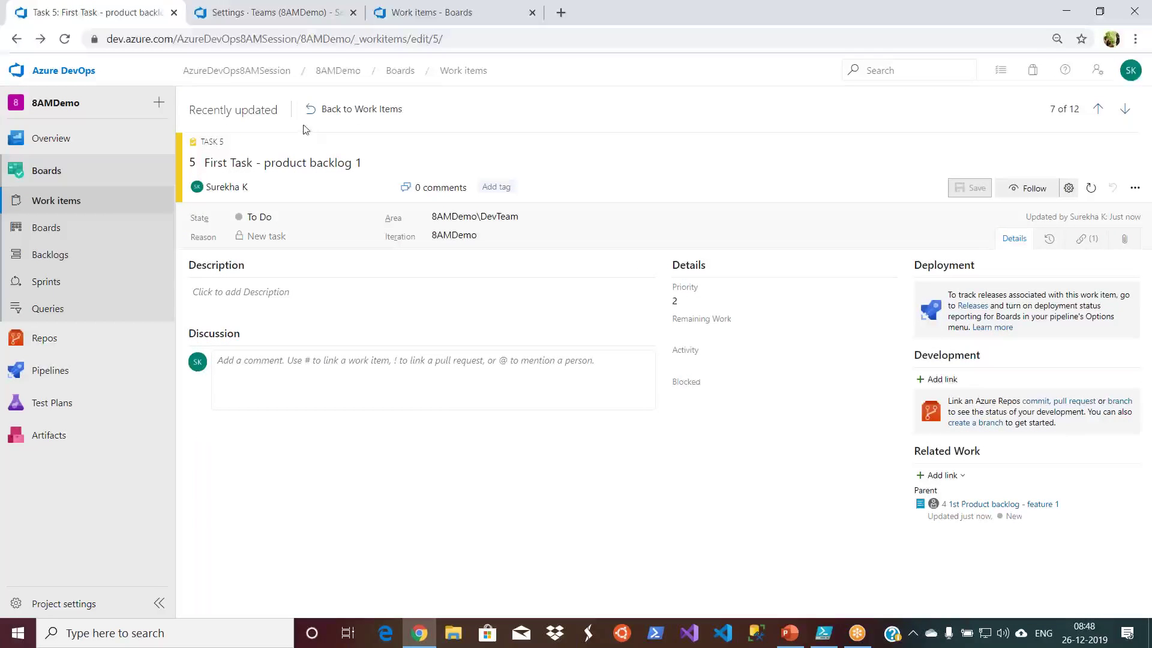
pyautogui.click(345, 108)
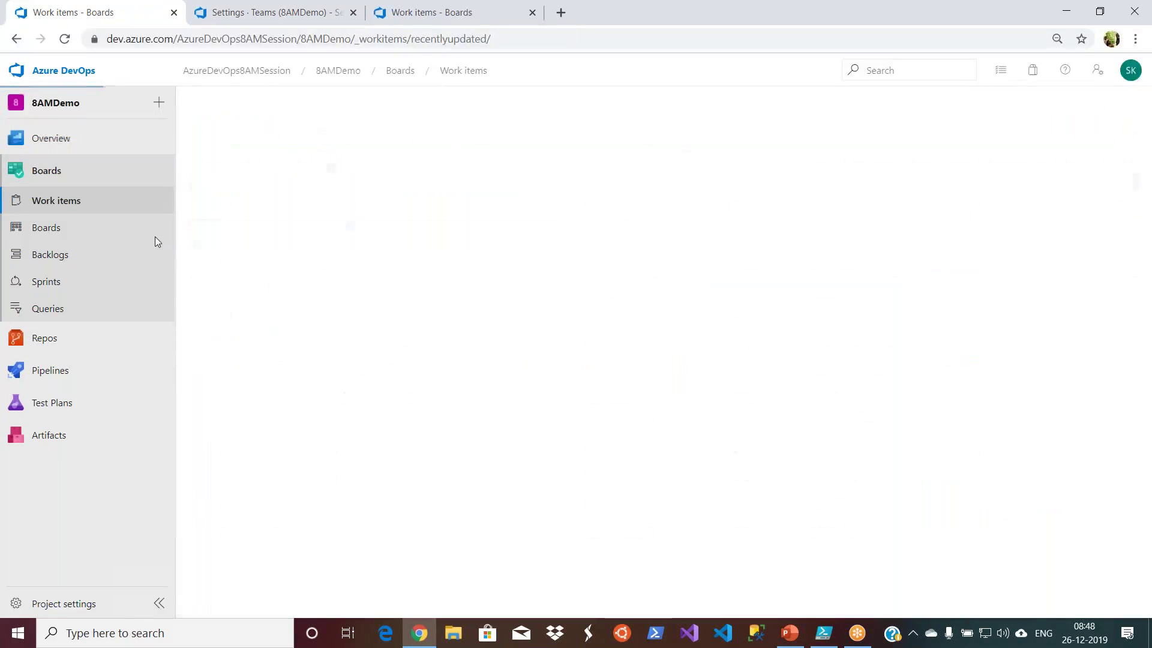
# In DevTeam's Sprint 1 backlog, add a task titled "Test Task" under "2nd Backlog ITem", assign it to the suggested member, and save it.
pyautogui.click(88, 288)
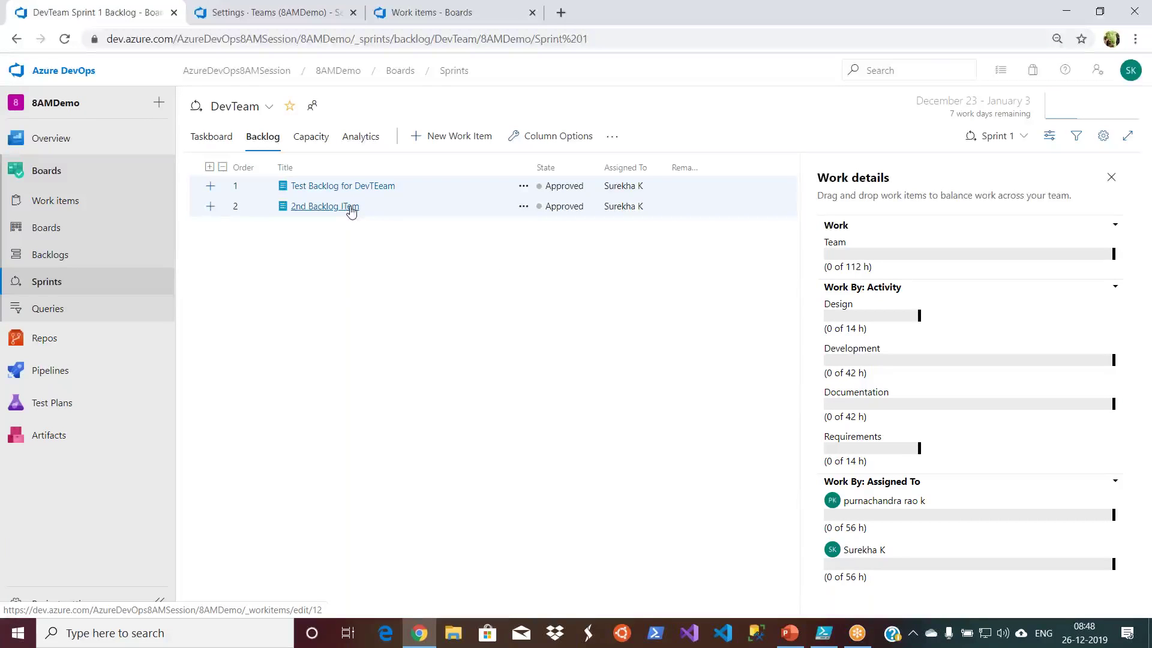
pyautogui.click(210, 206)
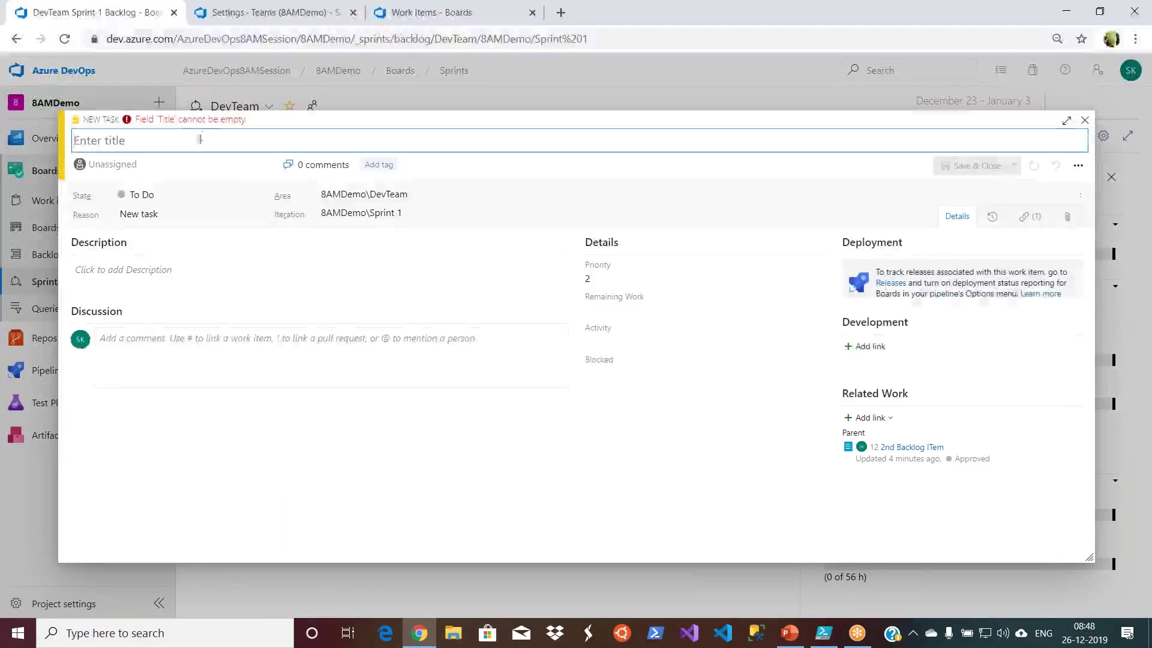
pyautogui.write('Test Task')
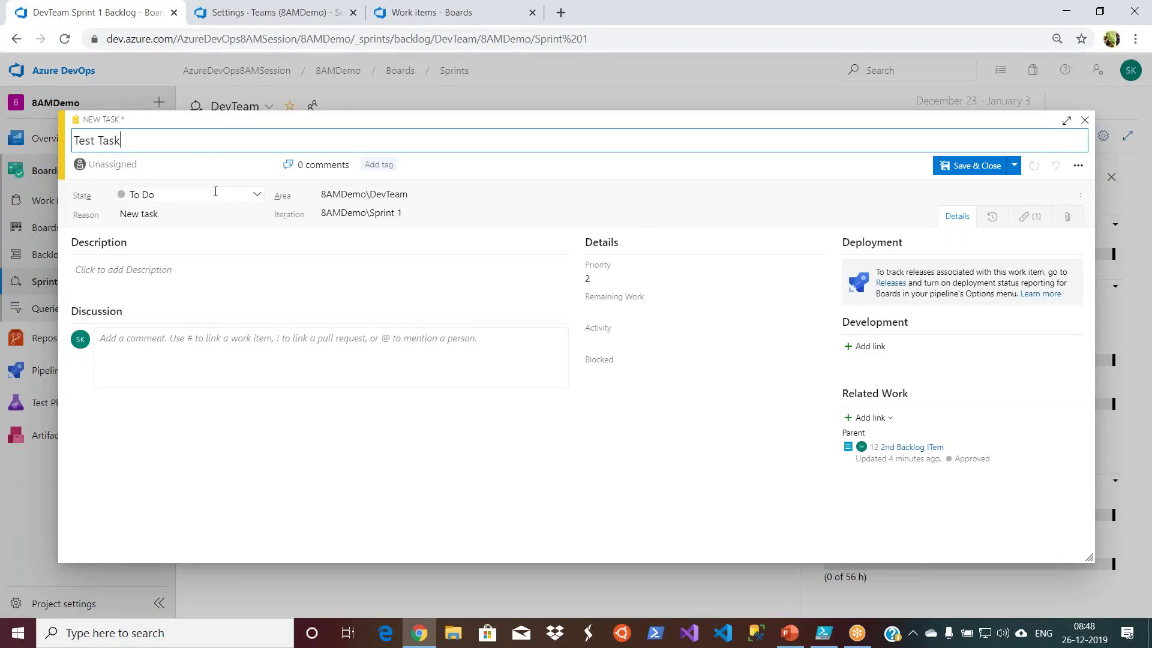
pyautogui.click(213, 167)
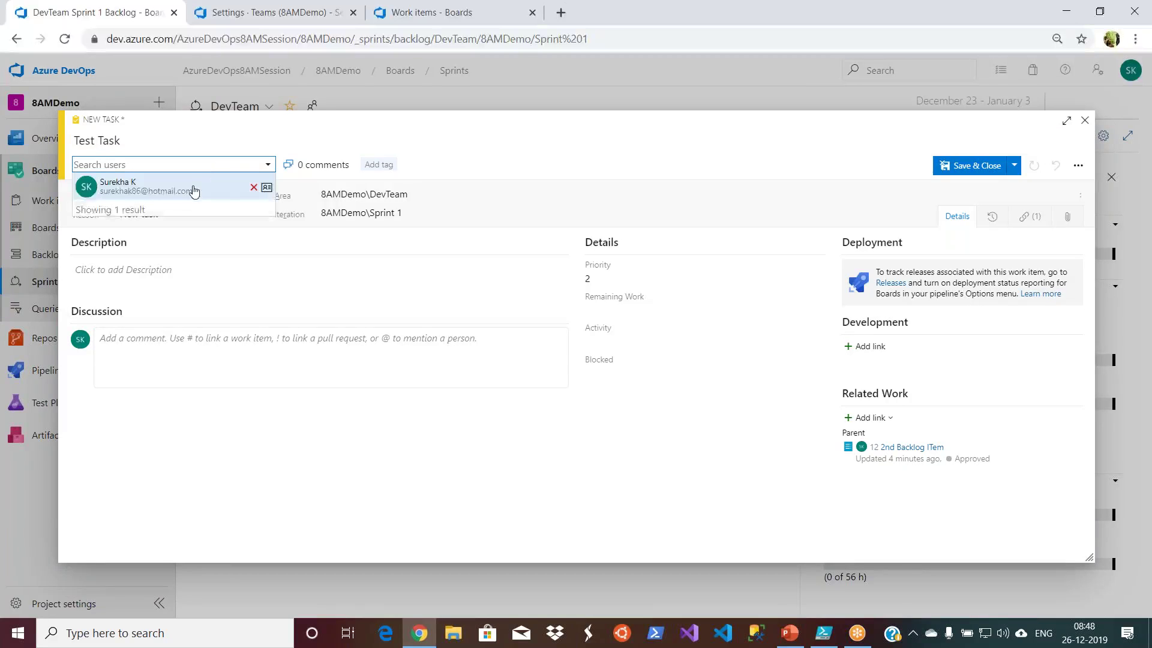
pyautogui.click(193, 190)
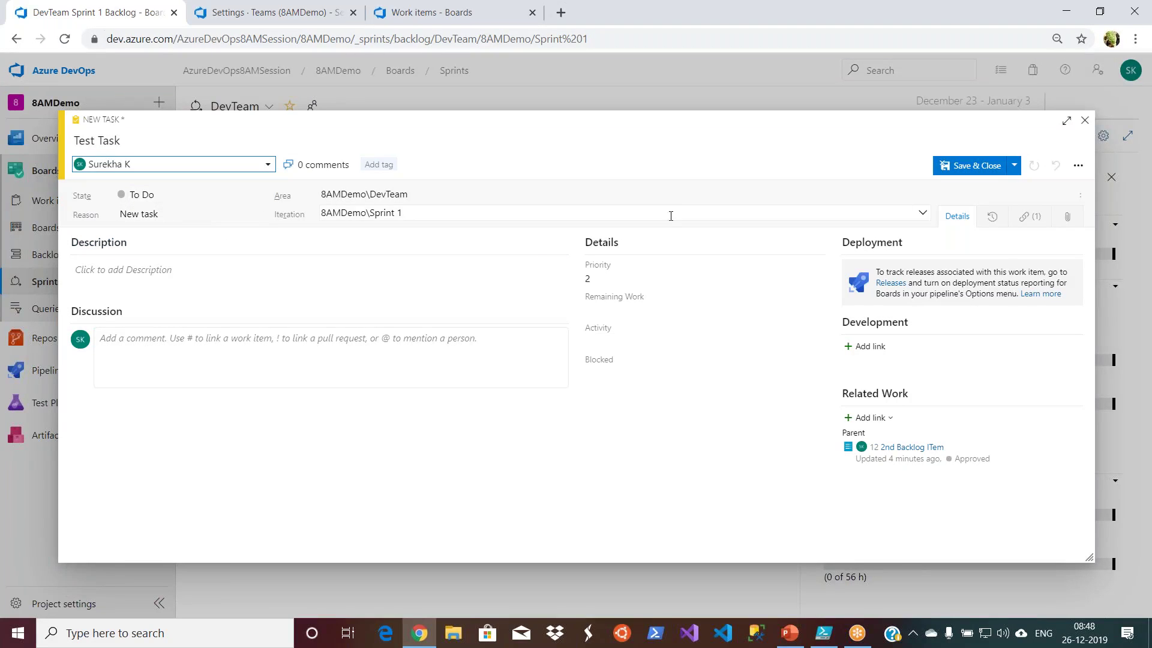
pyautogui.click(971, 164)
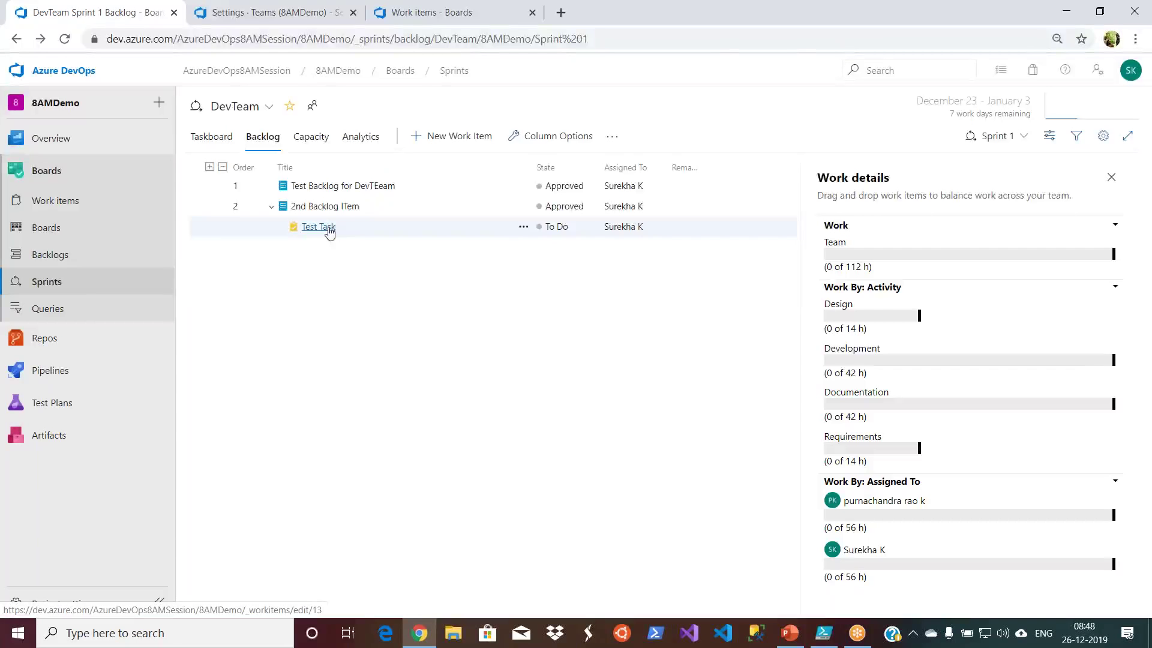
# Set the activity of "Test Task" to Documentation and its remaining work to 8, and save and close it.
pyautogui.click(330, 233)
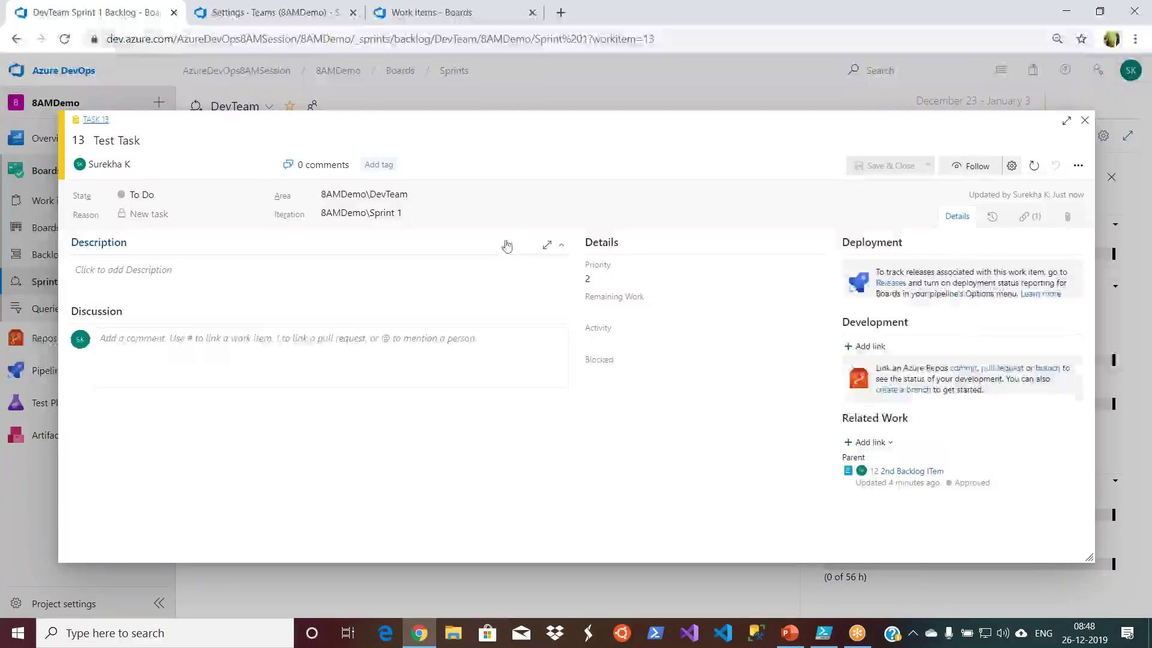
pyautogui.click(814, 342)
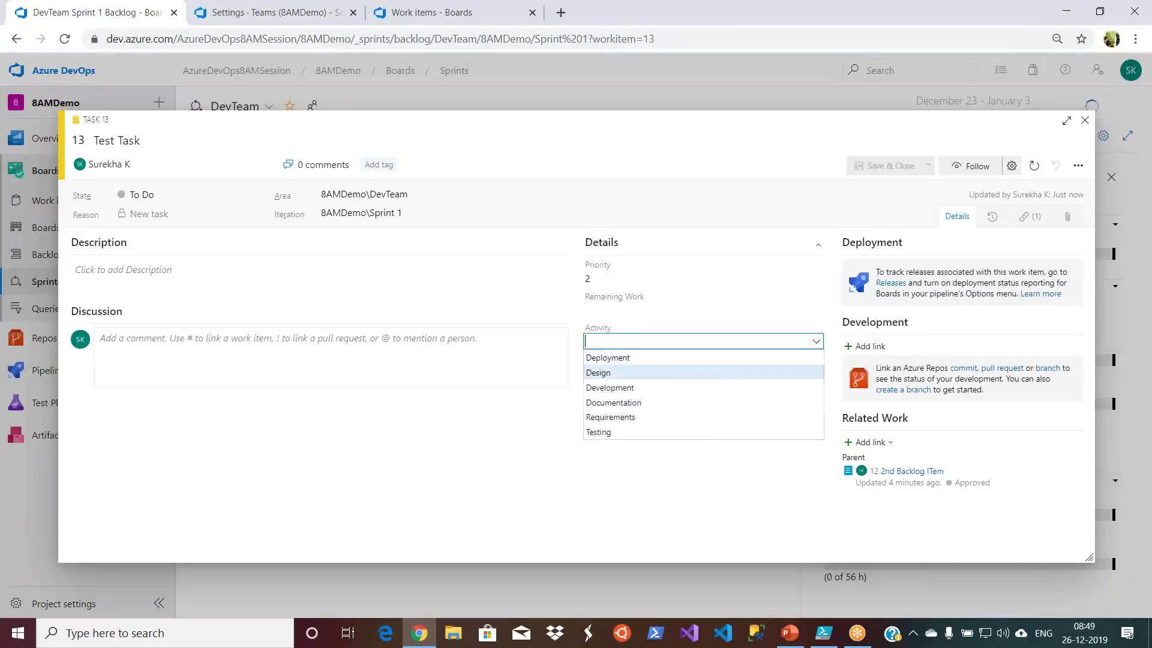
pyautogui.click(714, 377)
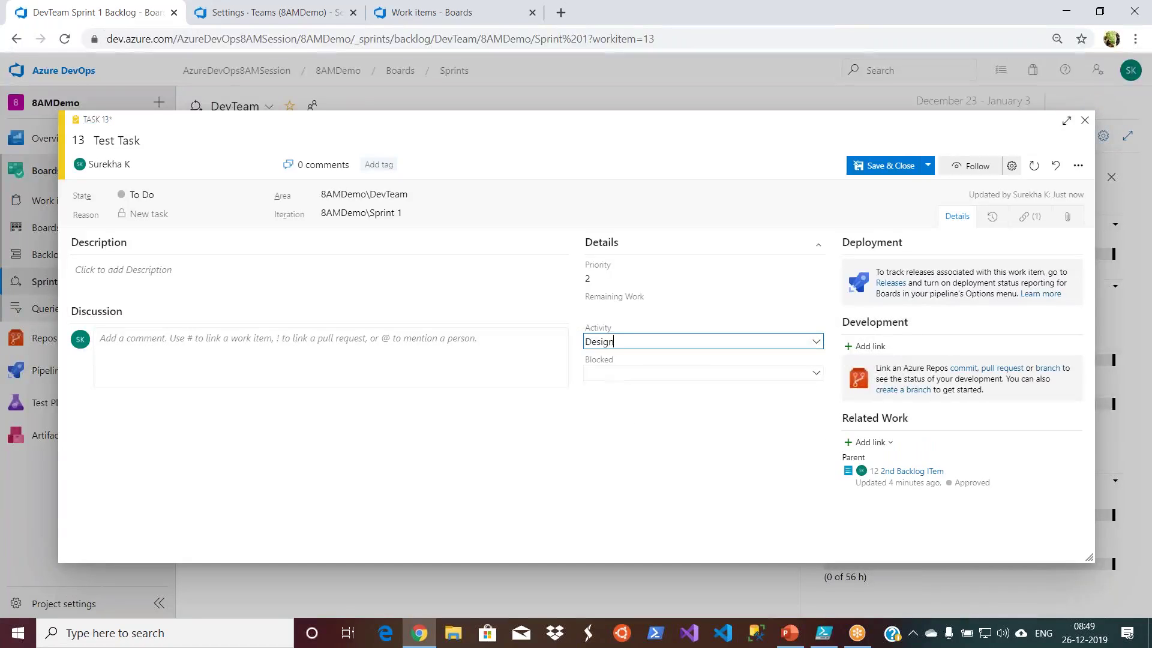
pyautogui.click(819, 342)
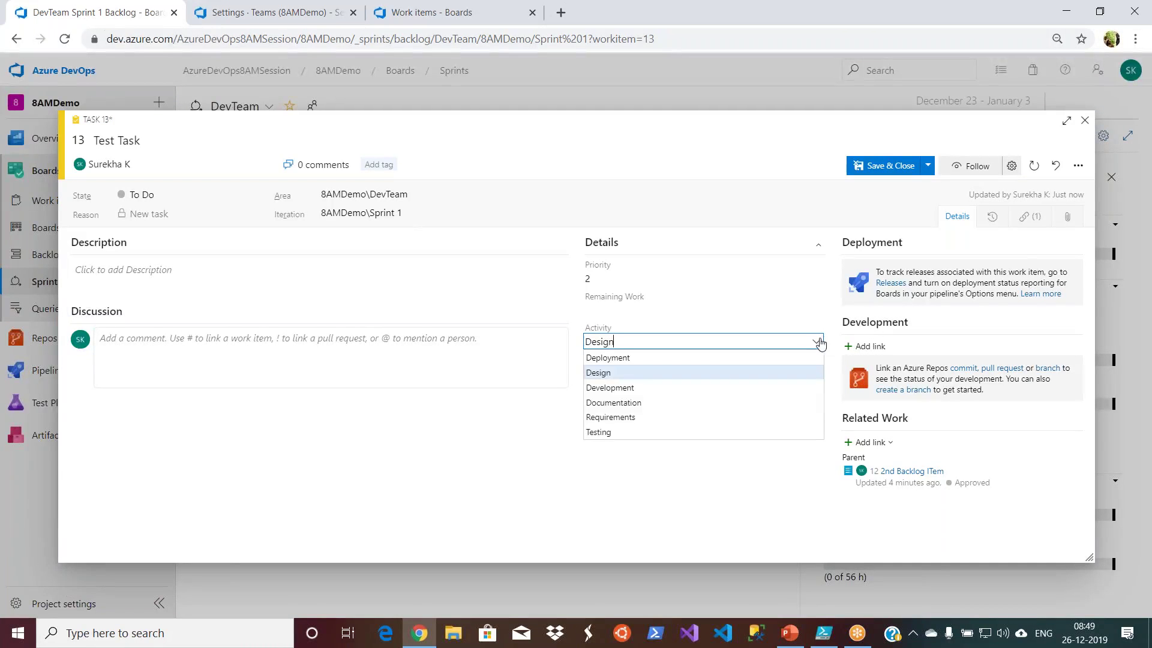
pyautogui.click(717, 409)
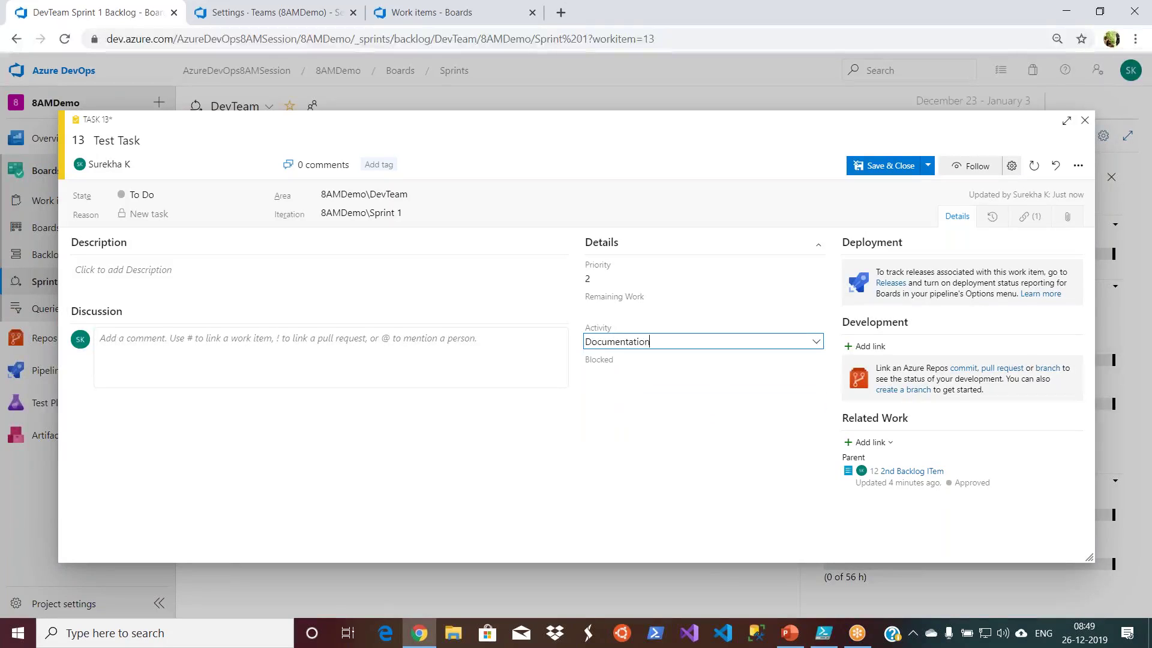
pyautogui.click(727, 307)
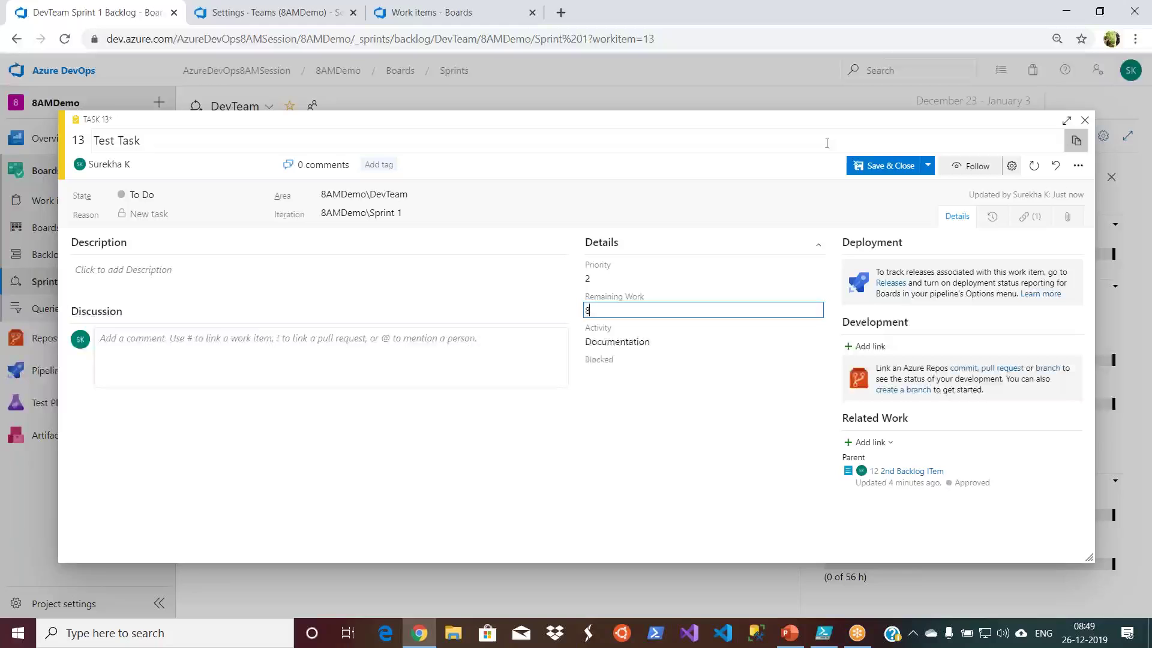
pyautogui.click(872, 166)
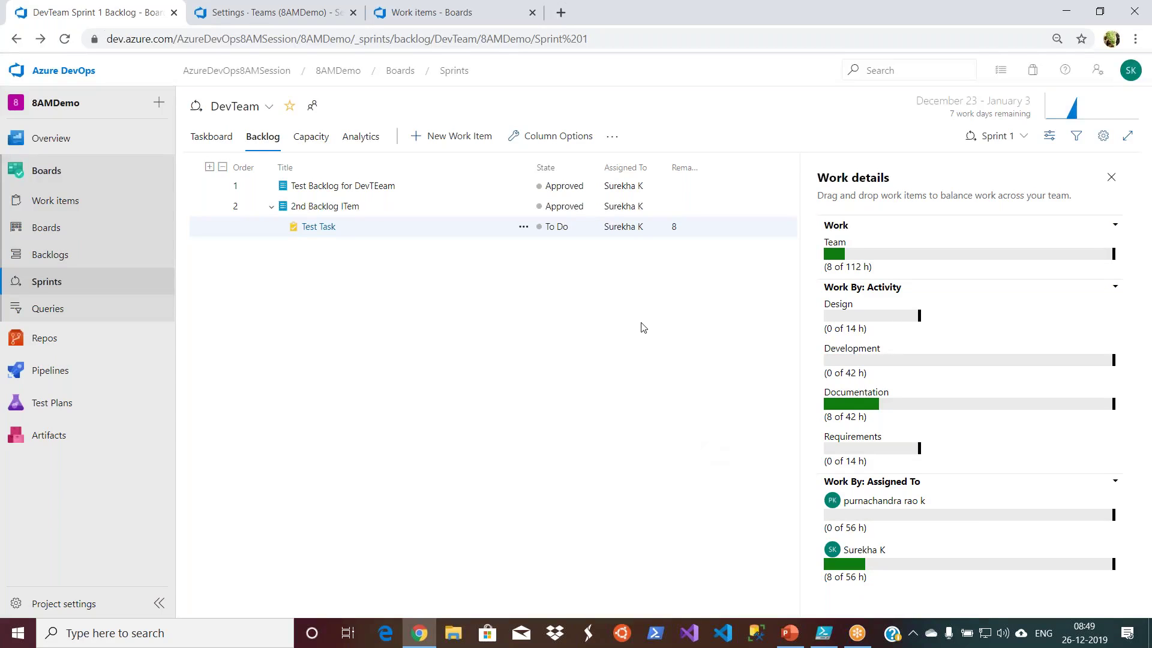
# Compare DevTeam's Sprint 1 capacity per day with the taskboard and the hours per assignee in the backlog's work details.
pyautogui.click(312, 138)
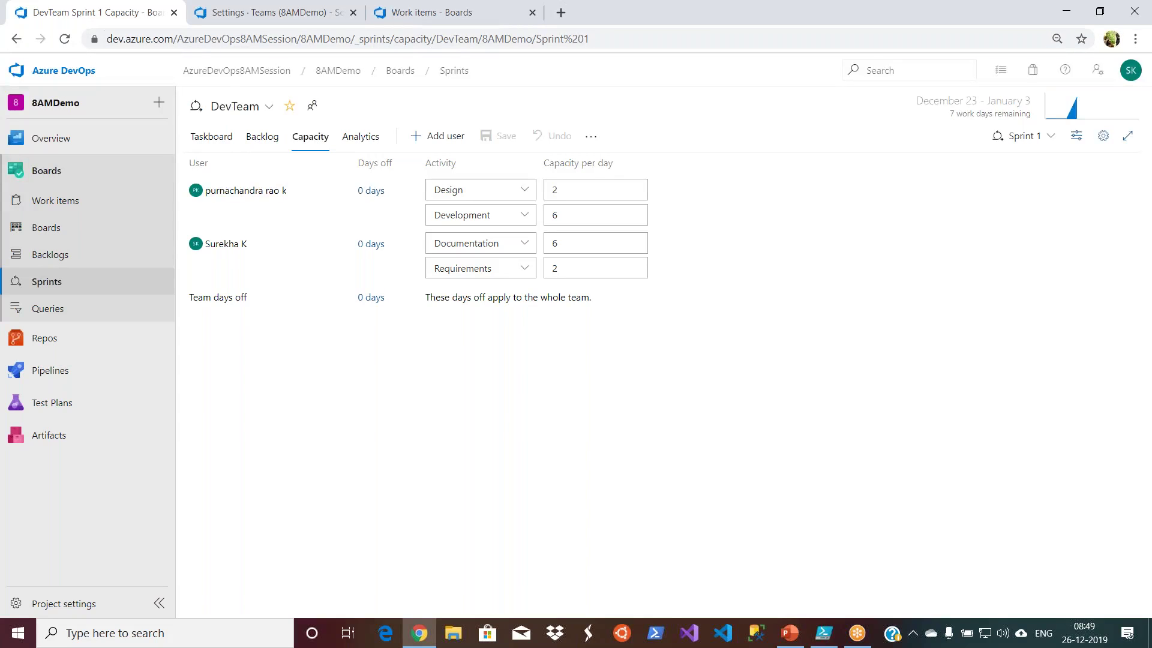
pyautogui.click(212, 136)
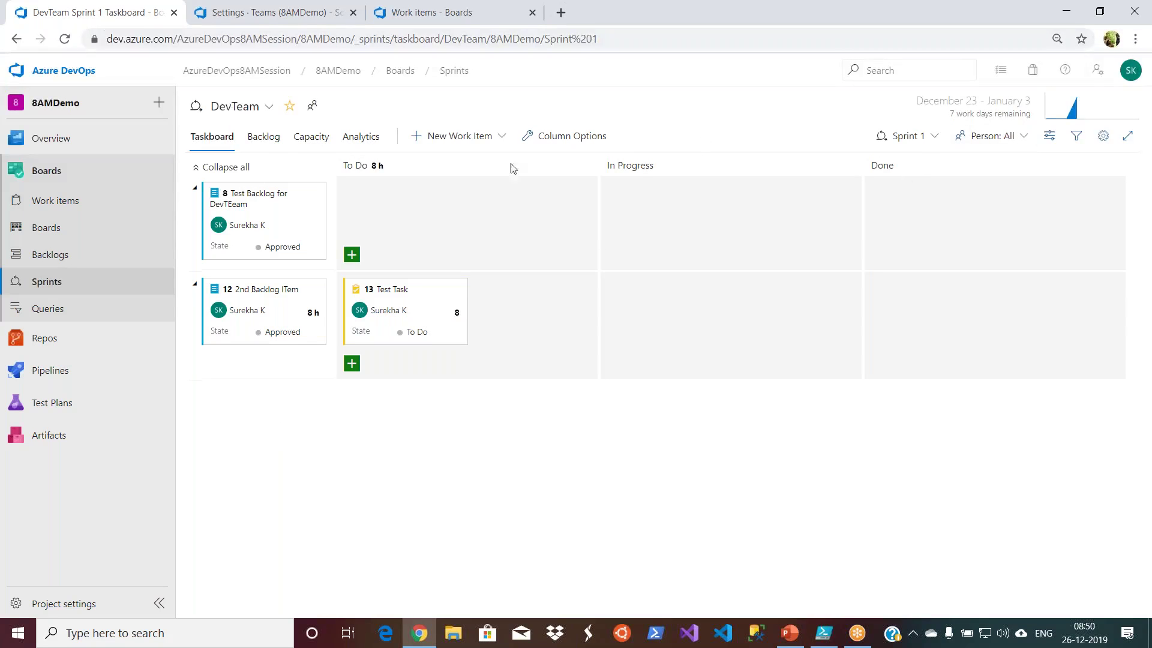
pyautogui.click(316, 136)
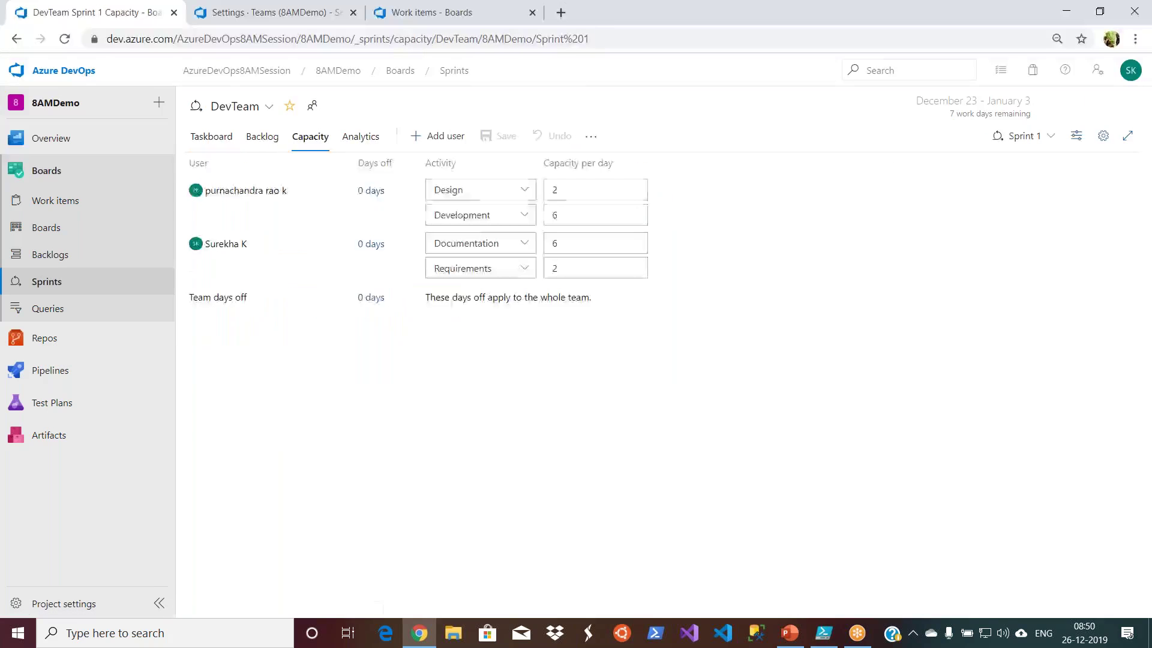
pyautogui.click(262, 137)
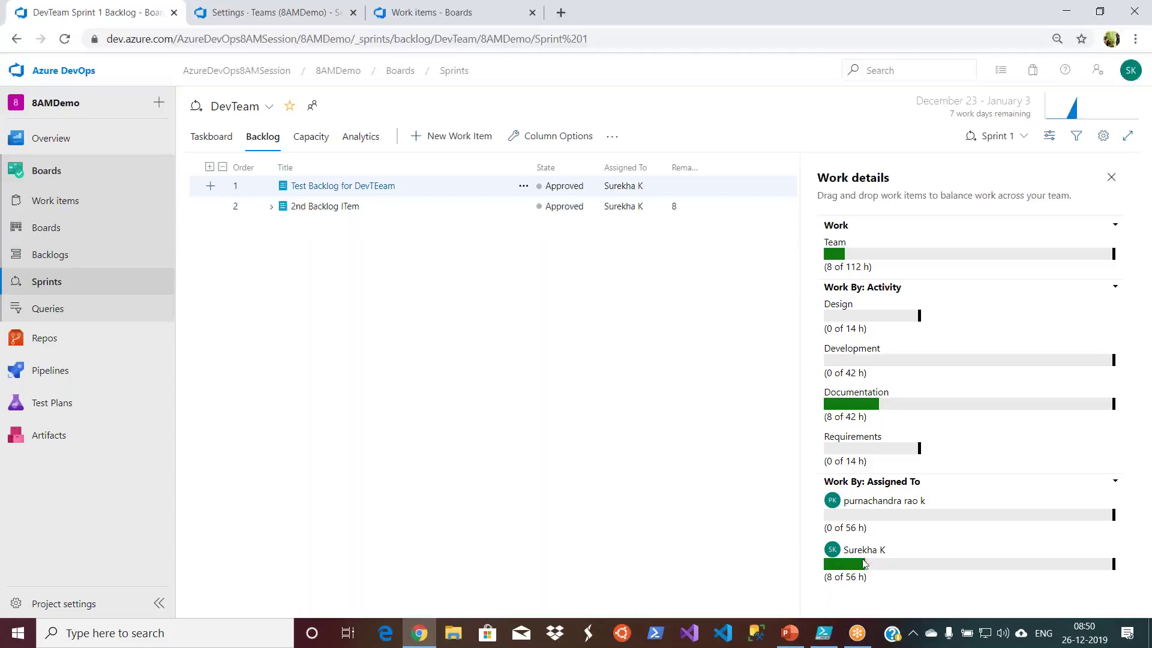
pyautogui.click(850, 577)
pyautogui.moveTo(850, 577); pyautogui.dragTo(866, 577)
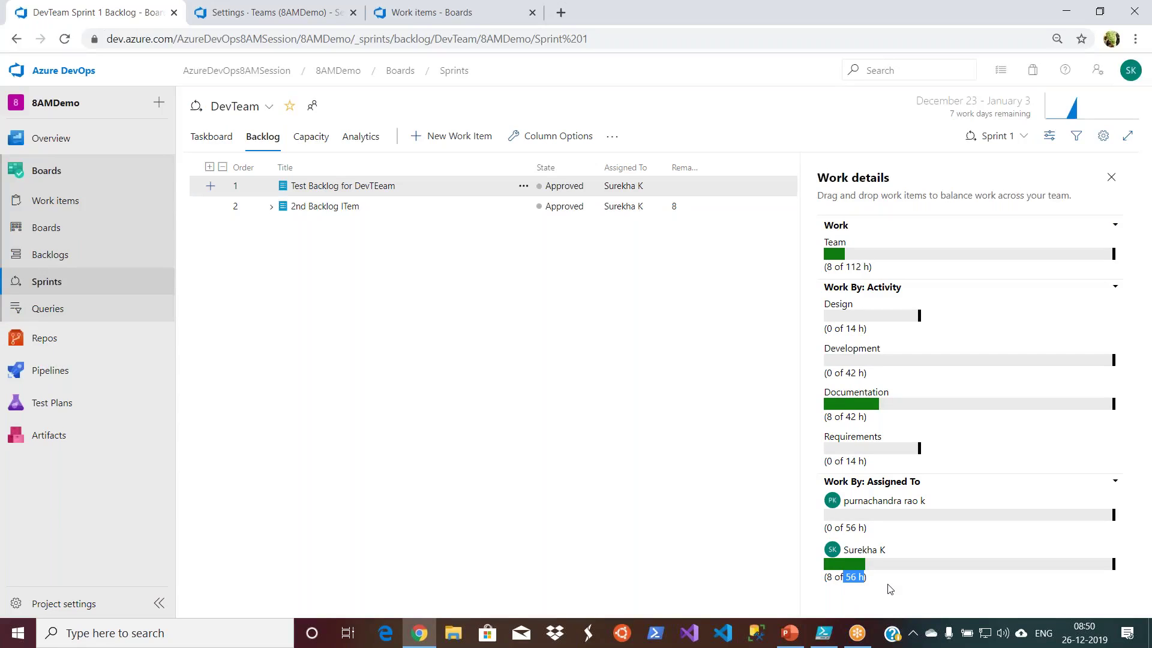
pyautogui.moveTo(827, 577); pyautogui.dragTo(834, 577)
pyautogui.click(849, 579)
# In DevTeam's Sprint 1 capacity, give the Documentation and Requirements member days off from 12/23/2019 to 1/3/2020, and save.
pyautogui.click(310, 136)
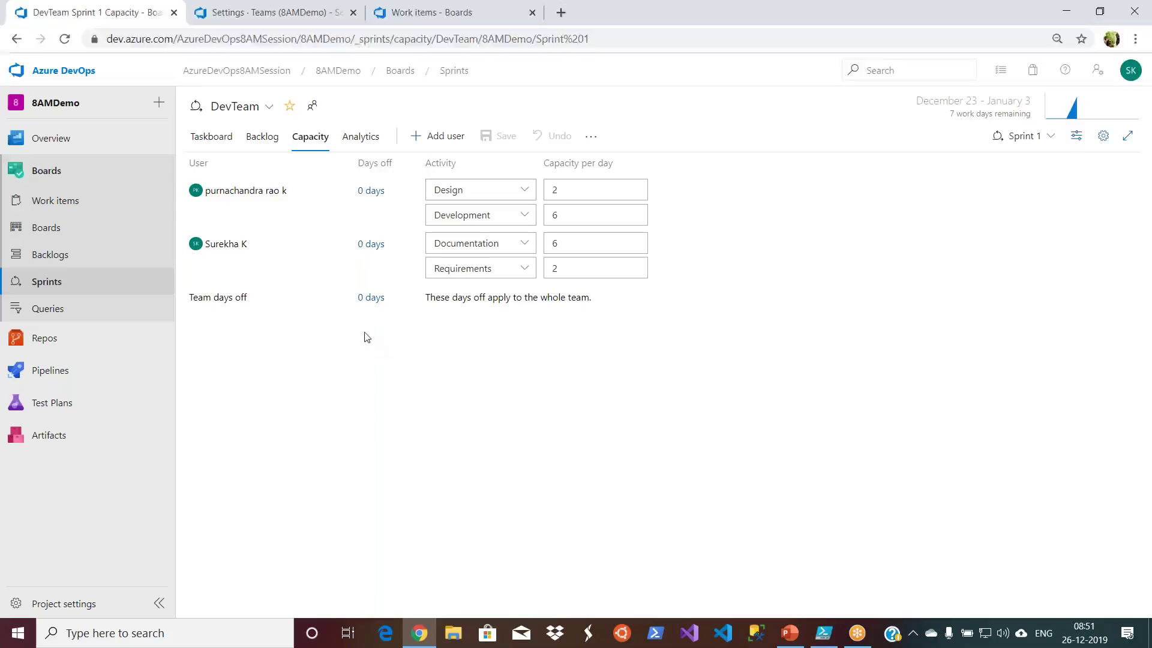
pyautogui.click(370, 246)
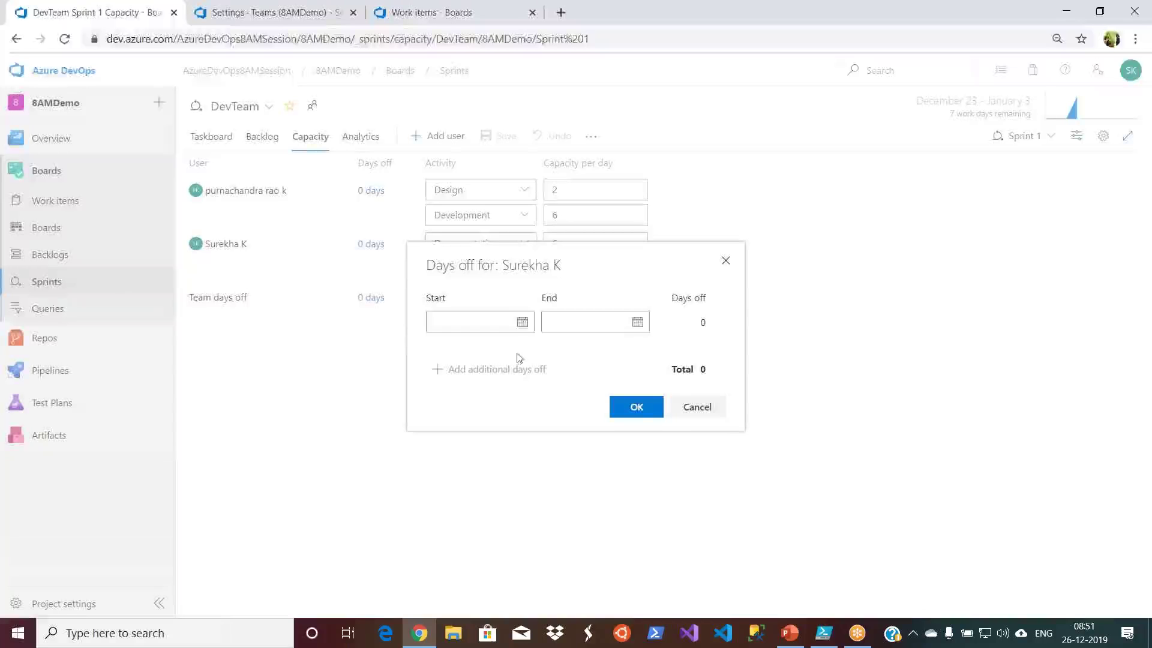
pyautogui.click(521, 323)
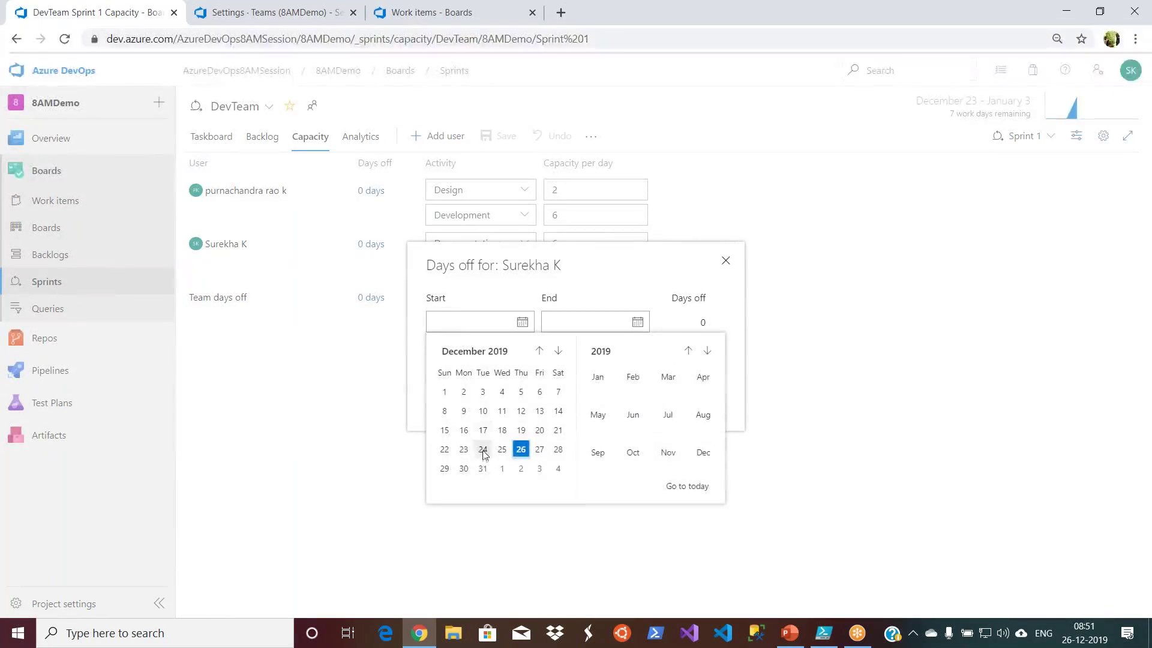
pyautogui.click(463, 450)
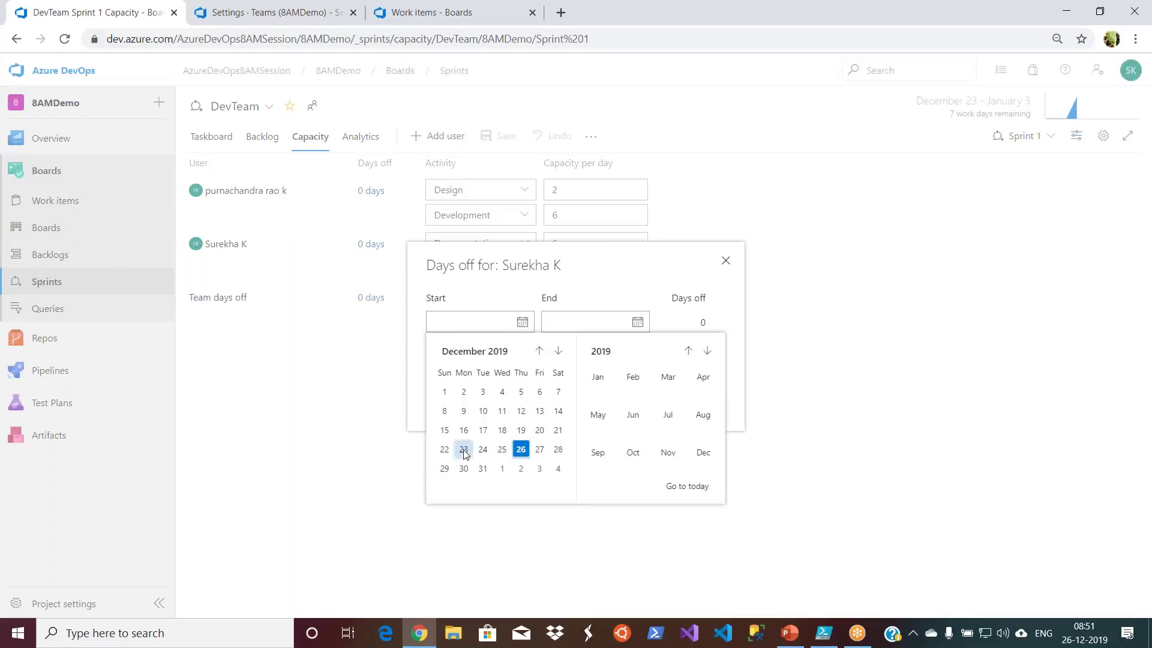
pyautogui.click(638, 324)
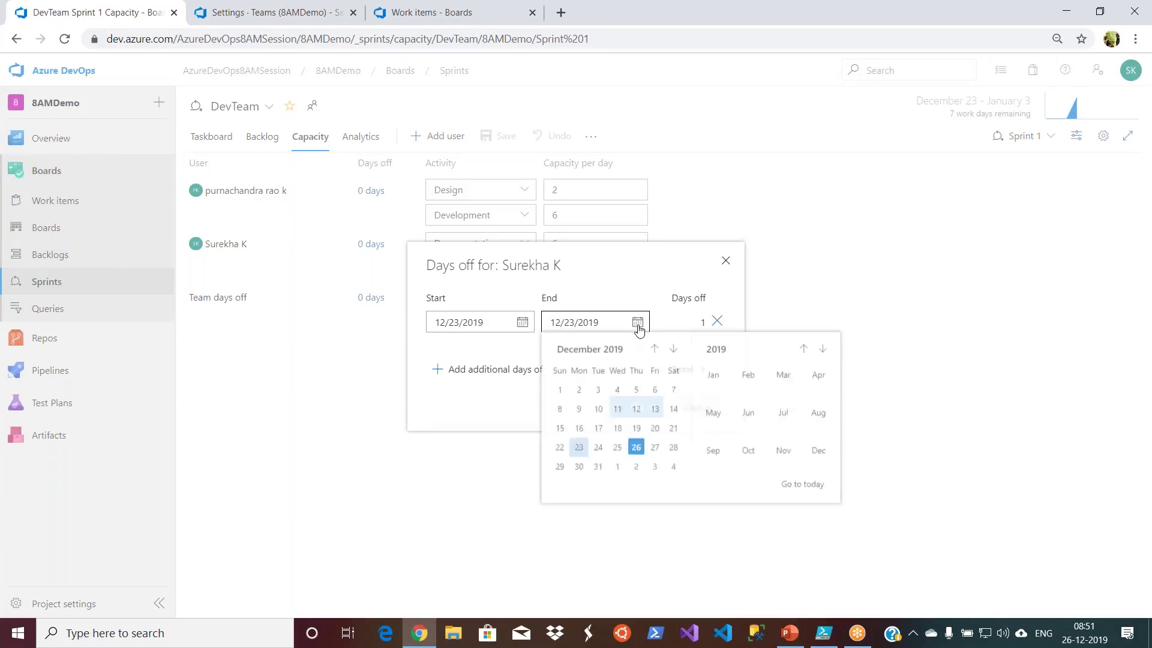
pyautogui.click(654, 469)
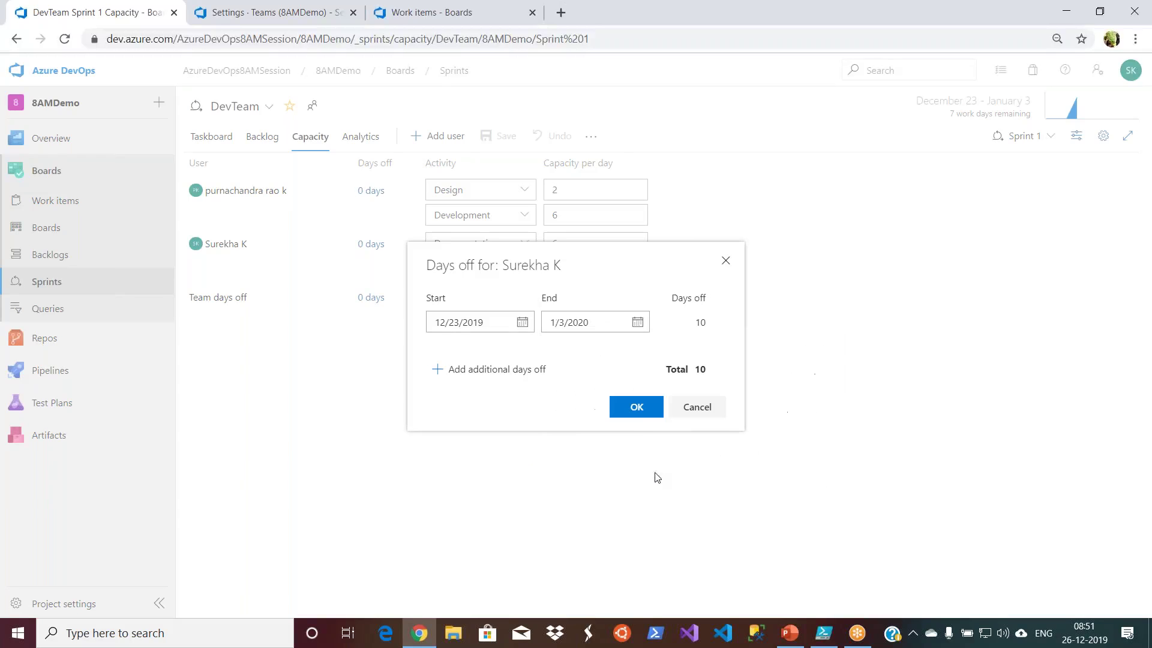
pyautogui.click(638, 409)
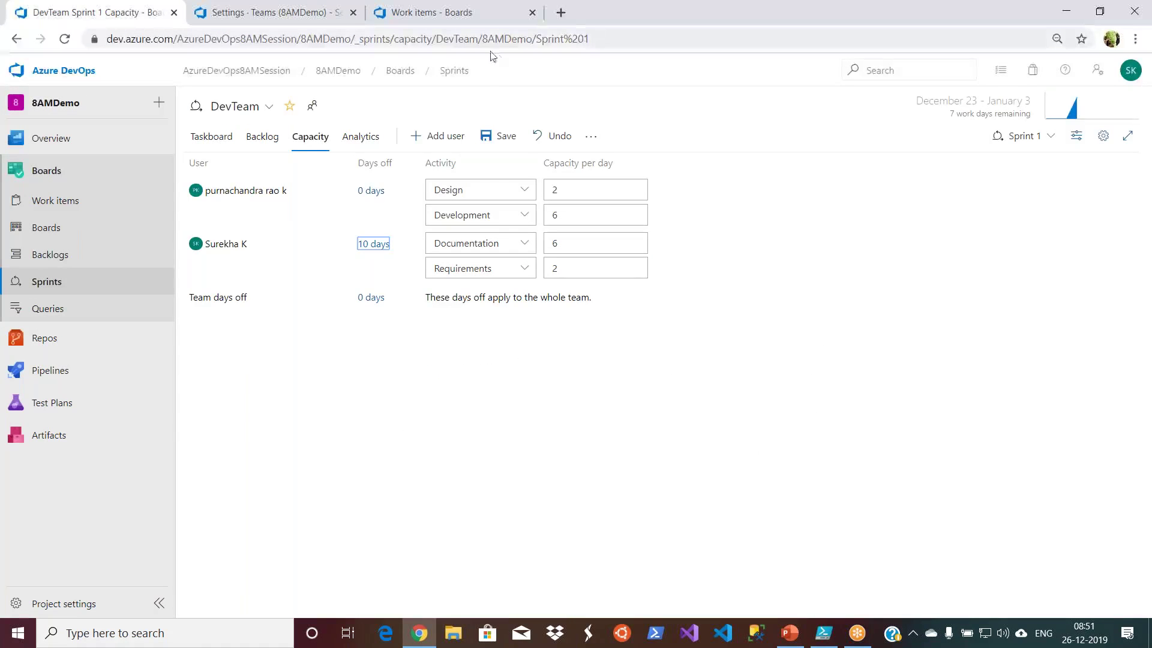
pyautogui.click(511, 147)
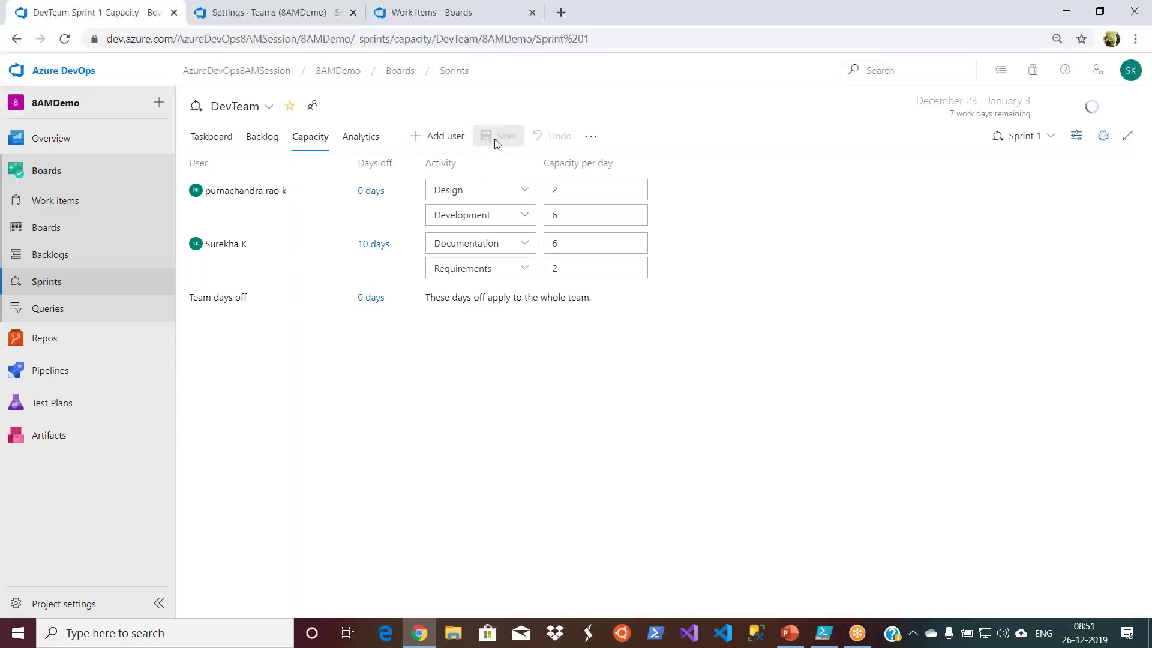
# In the Sprint 1 backlog, set the remaining work of "Test Task" under "2nd Backlog ITem" to 16, save it, and close the parent item.
pyautogui.click(271, 143)
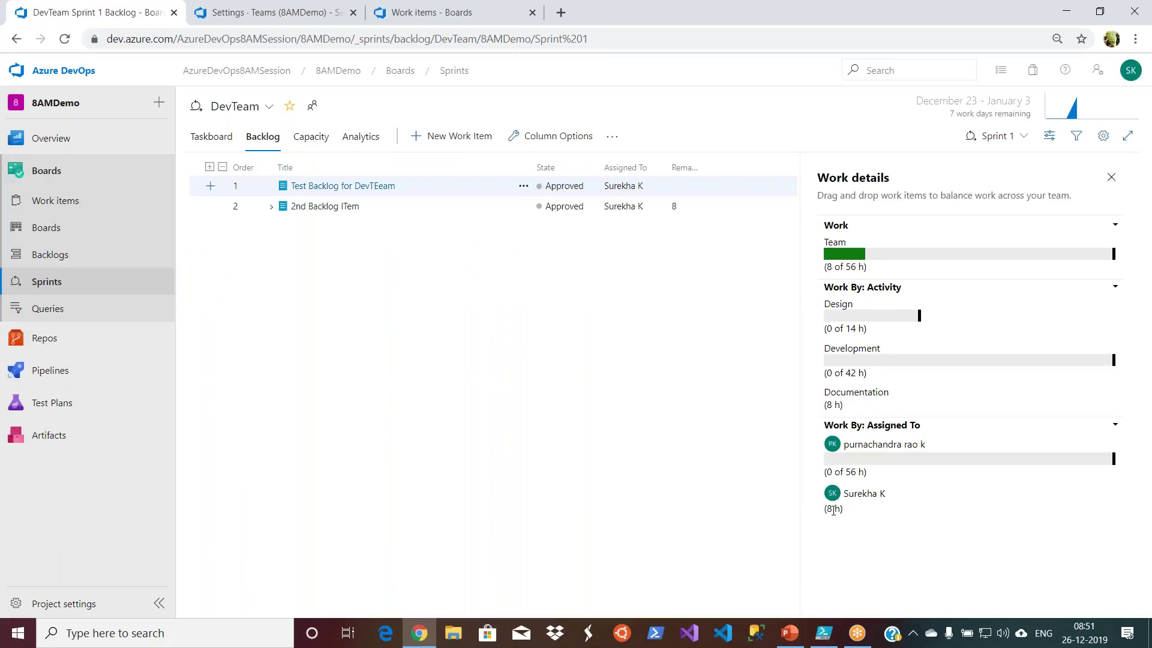
pyautogui.click(345, 207)
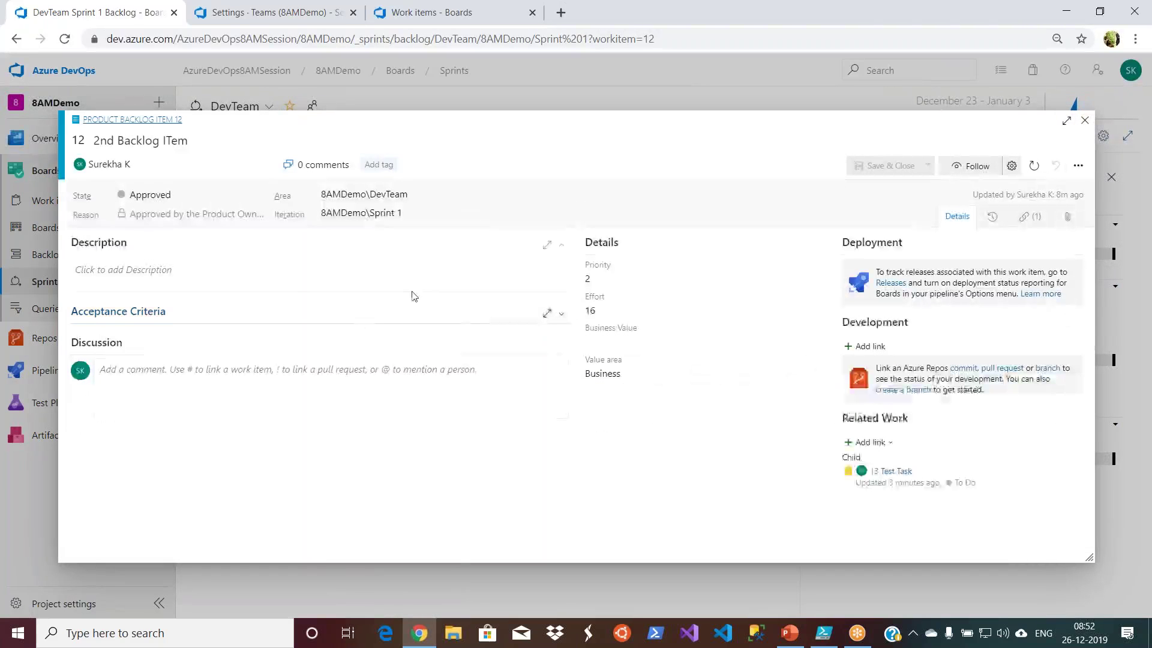
pyautogui.click(900, 471)
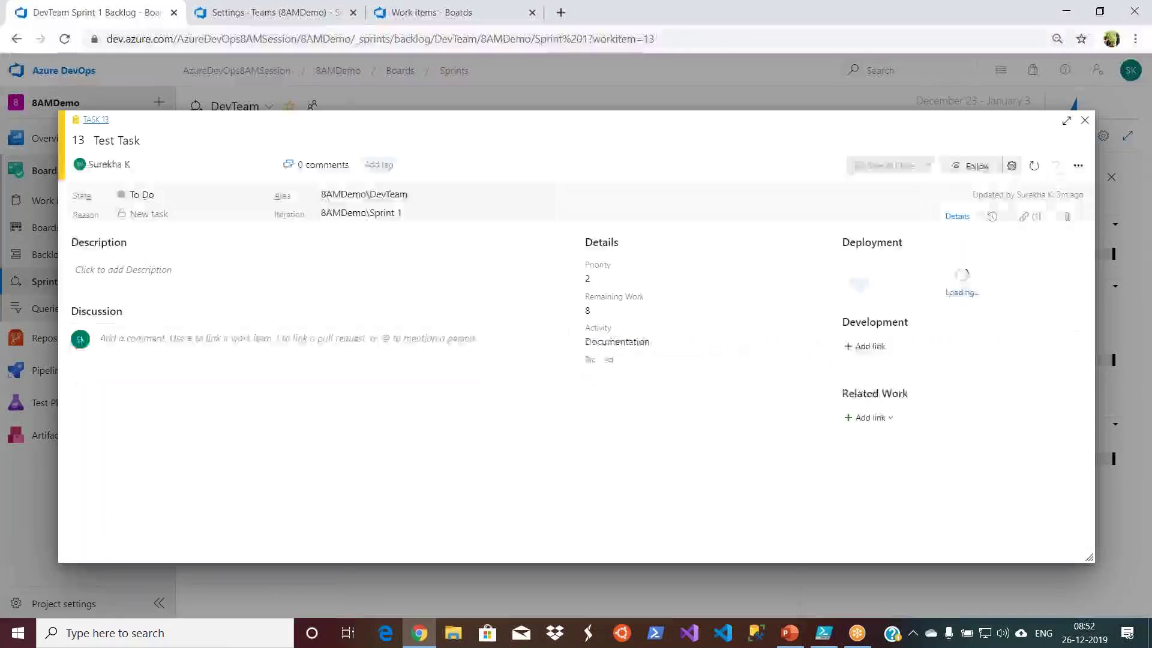
pyautogui.click(608, 309)
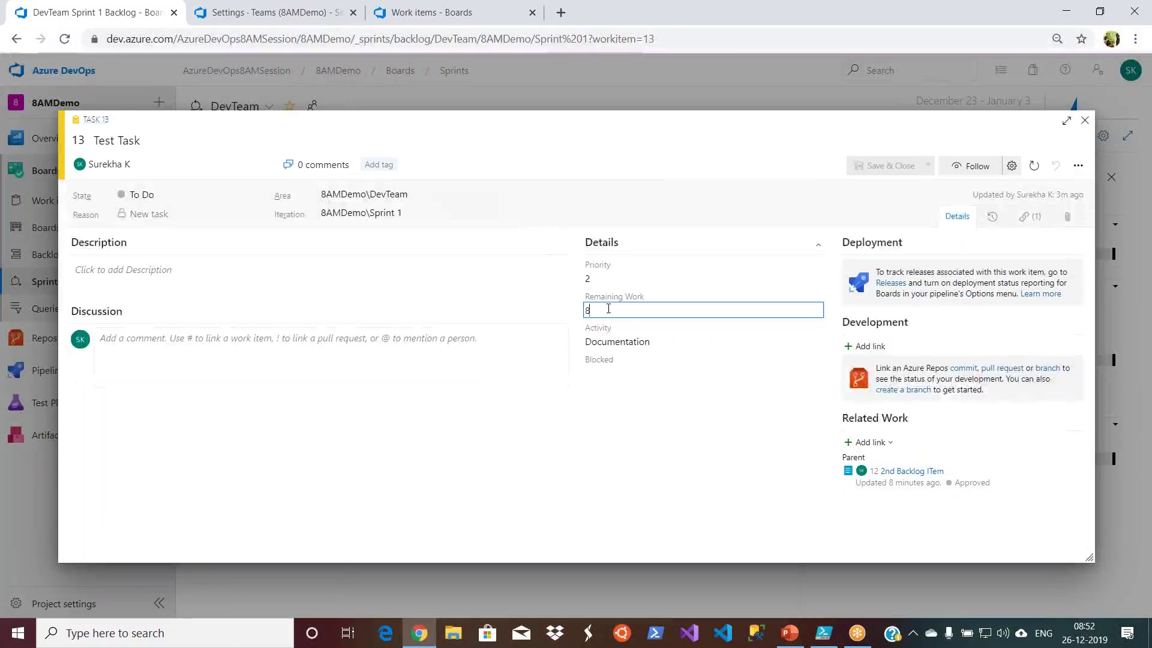
pyautogui.write('16')
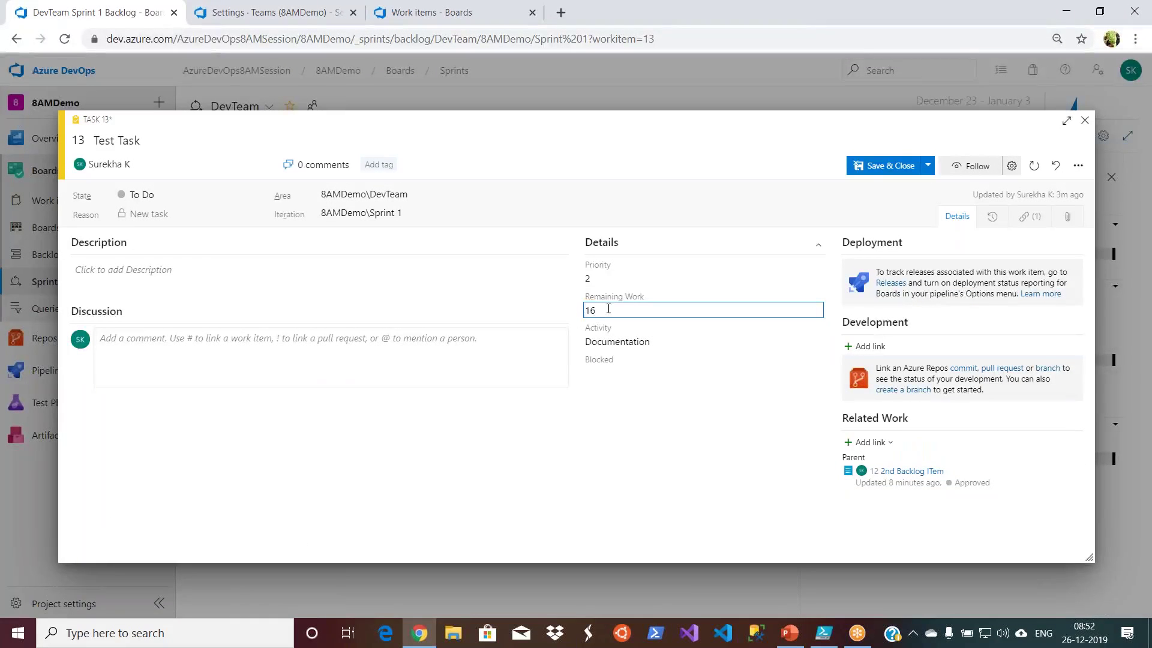
pyautogui.click(827, 174)
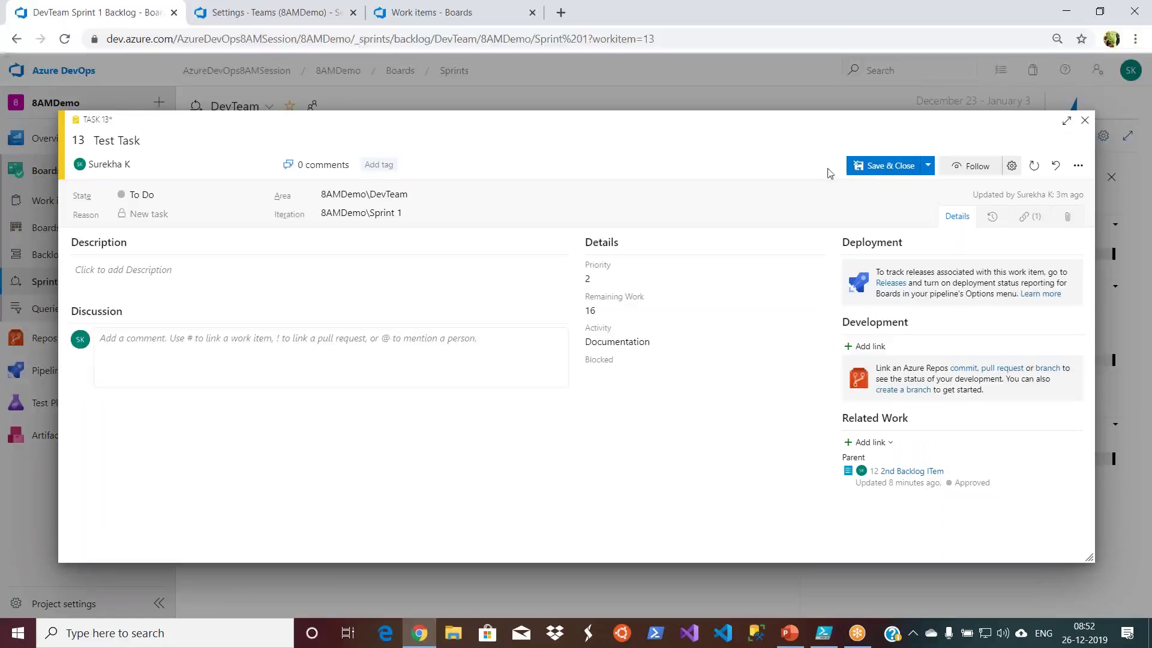
pyautogui.click(869, 172)
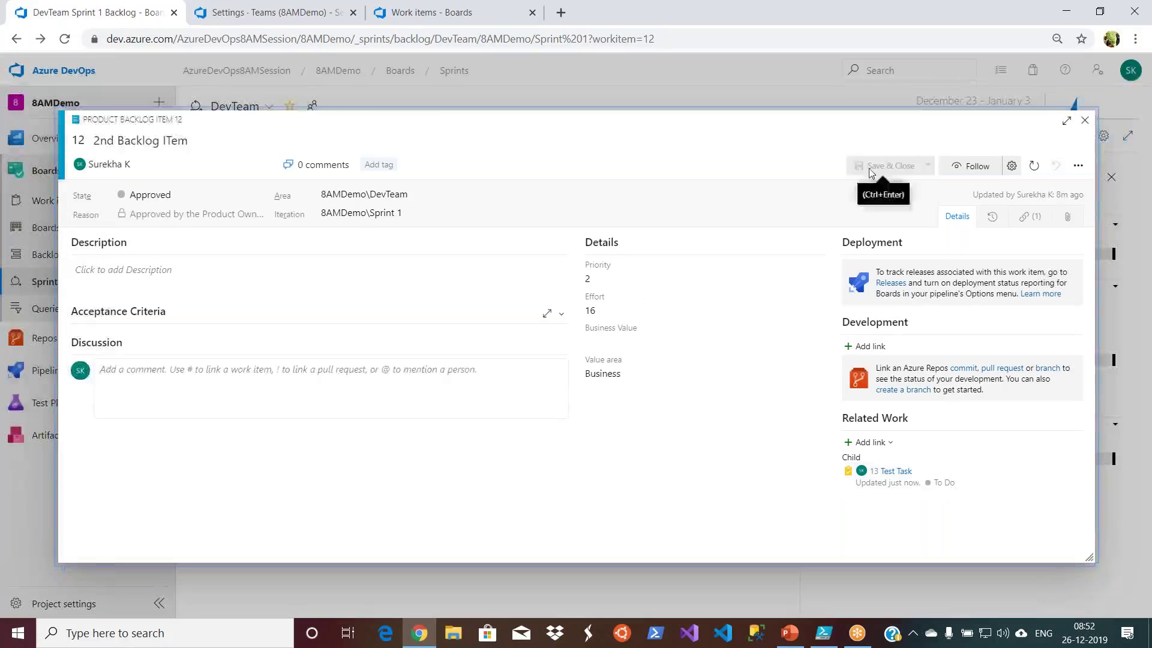
pyautogui.click(1085, 120)
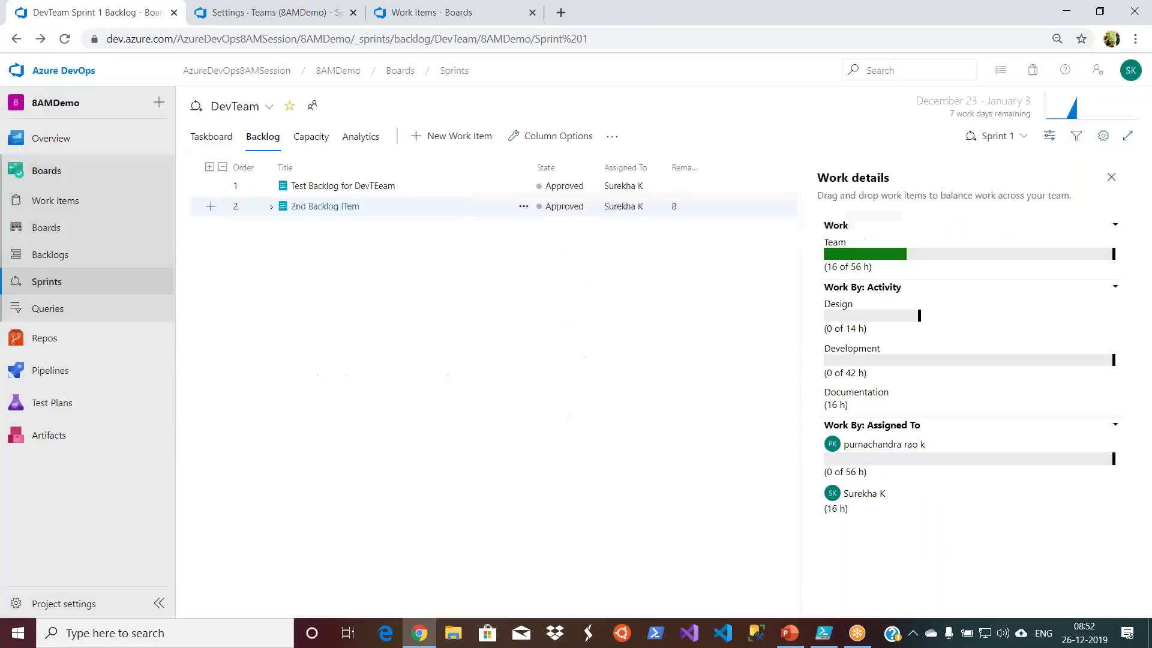
# View the Planning side pane of the Sprint 1 backlog, and switch back to the Work details pane.
pyautogui.click(1004, 148)
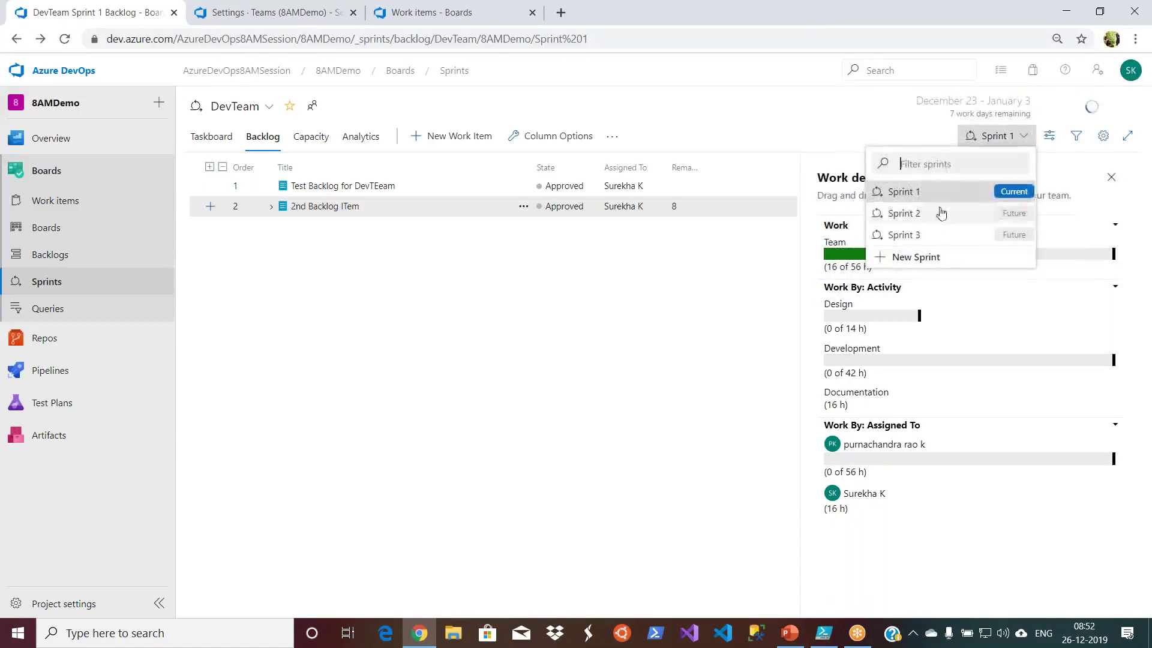
pyautogui.click(1050, 135)
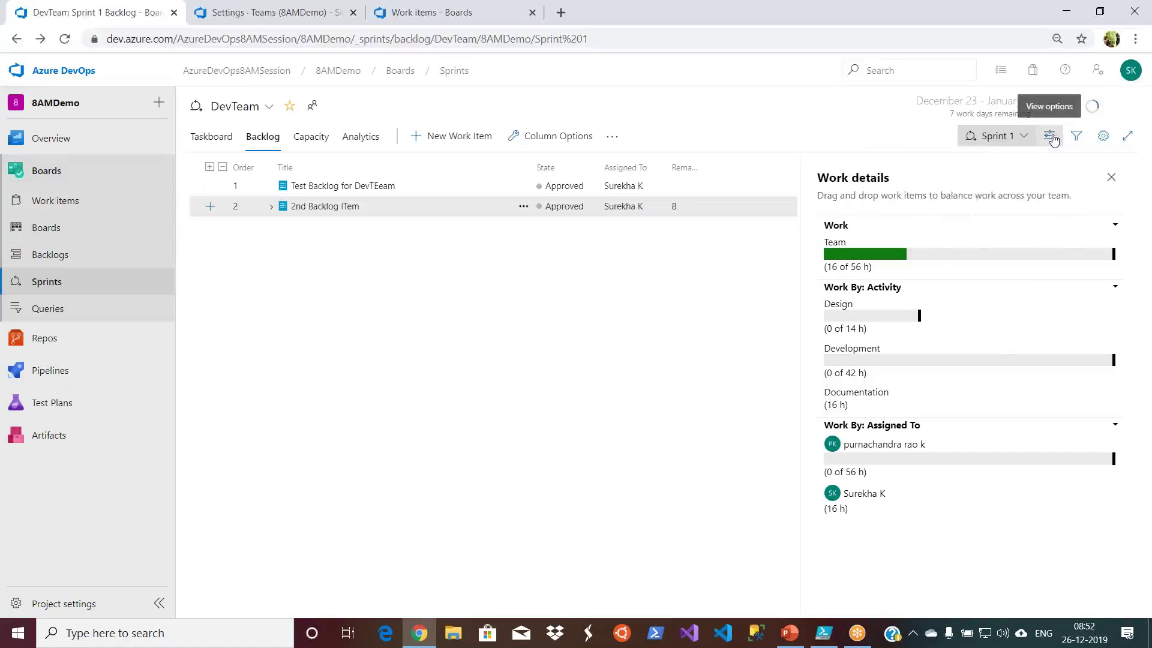
pyautogui.click(1051, 137)
pyautogui.click(1050, 138)
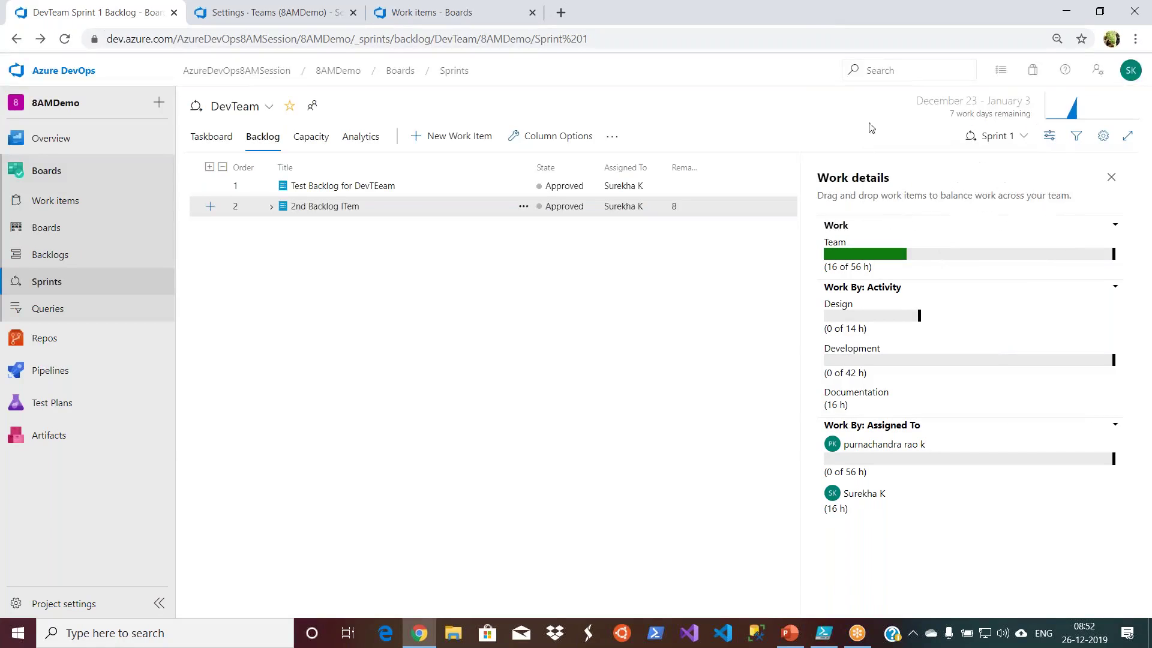
pyautogui.click(1043, 138)
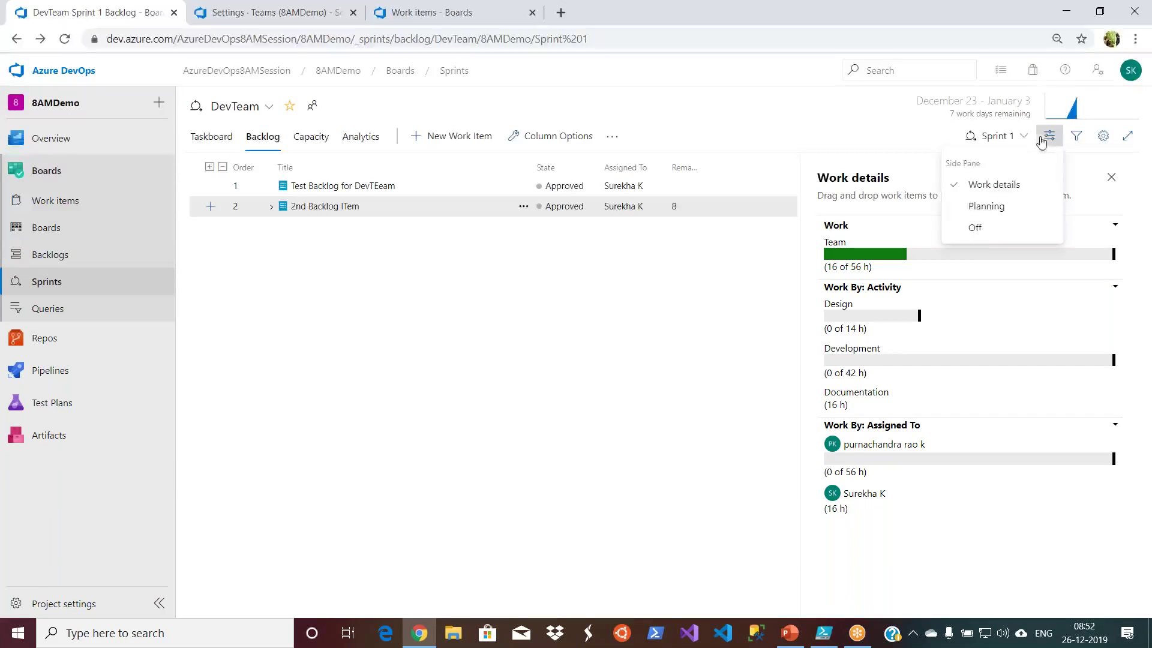
pyautogui.click(987, 210)
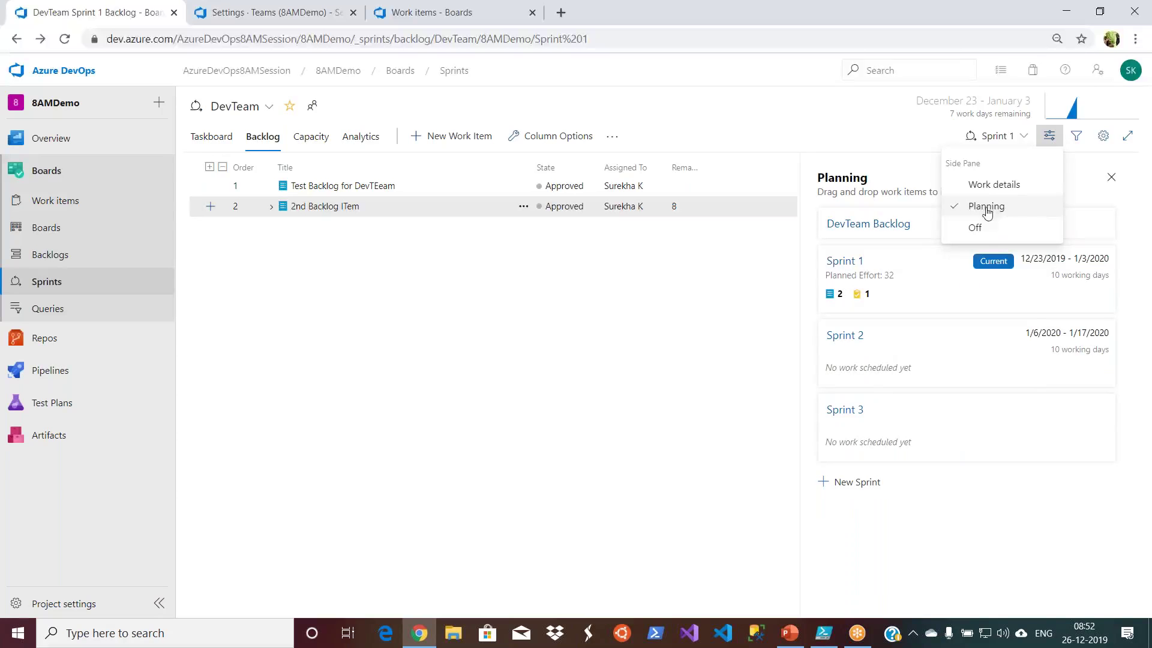
pyautogui.click(988, 191)
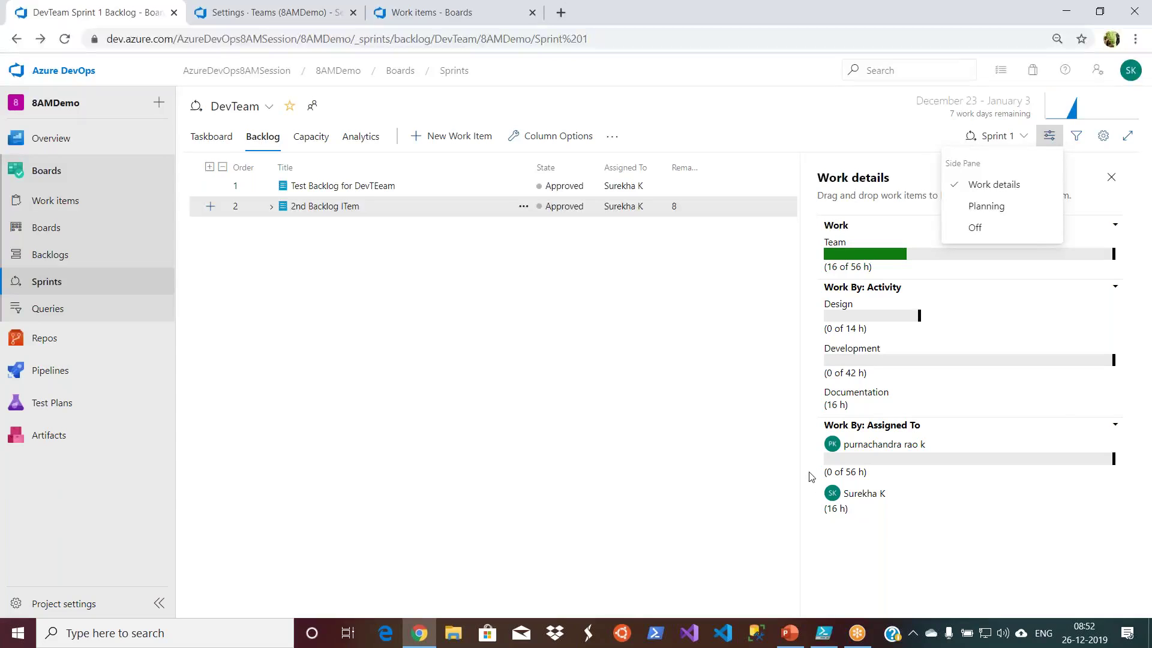
pyautogui.click(726, 347)
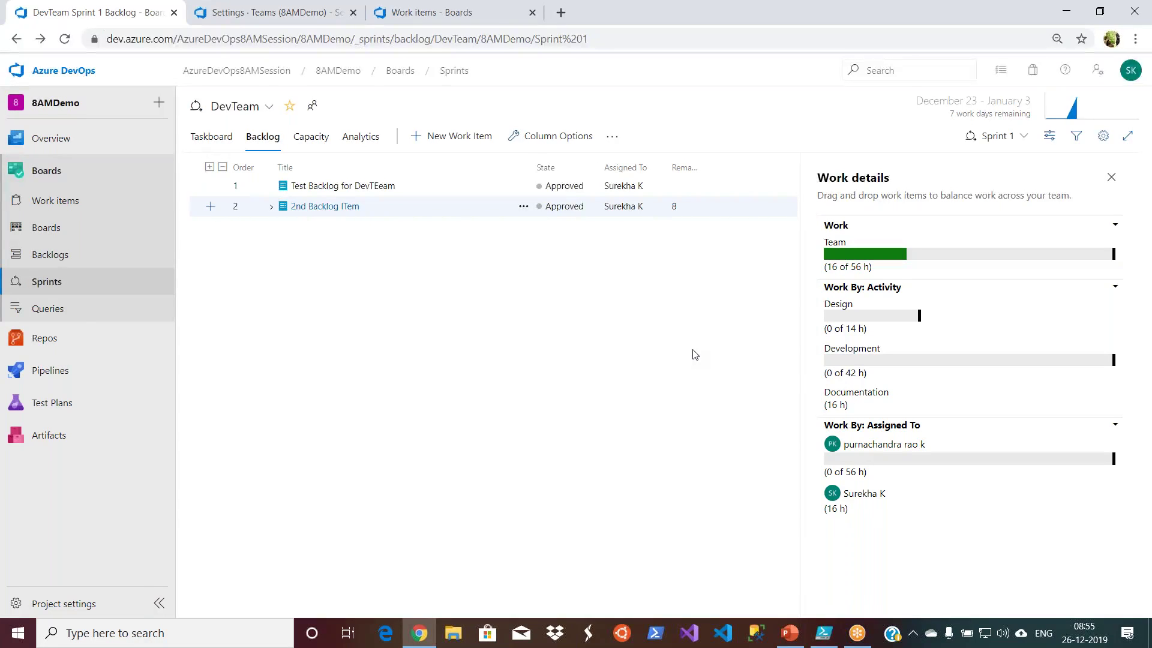
# Open the settings of the 8AMDemo project and review its permission groups.
pyautogui.click(78, 604)
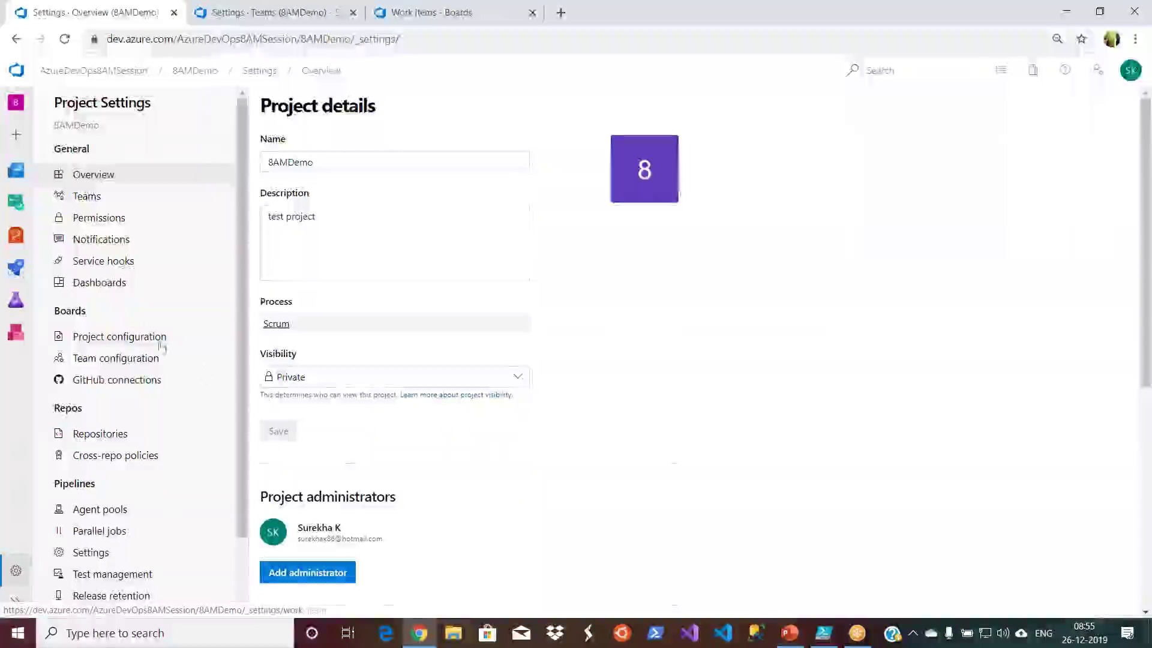
pyautogui.click(112, 219)
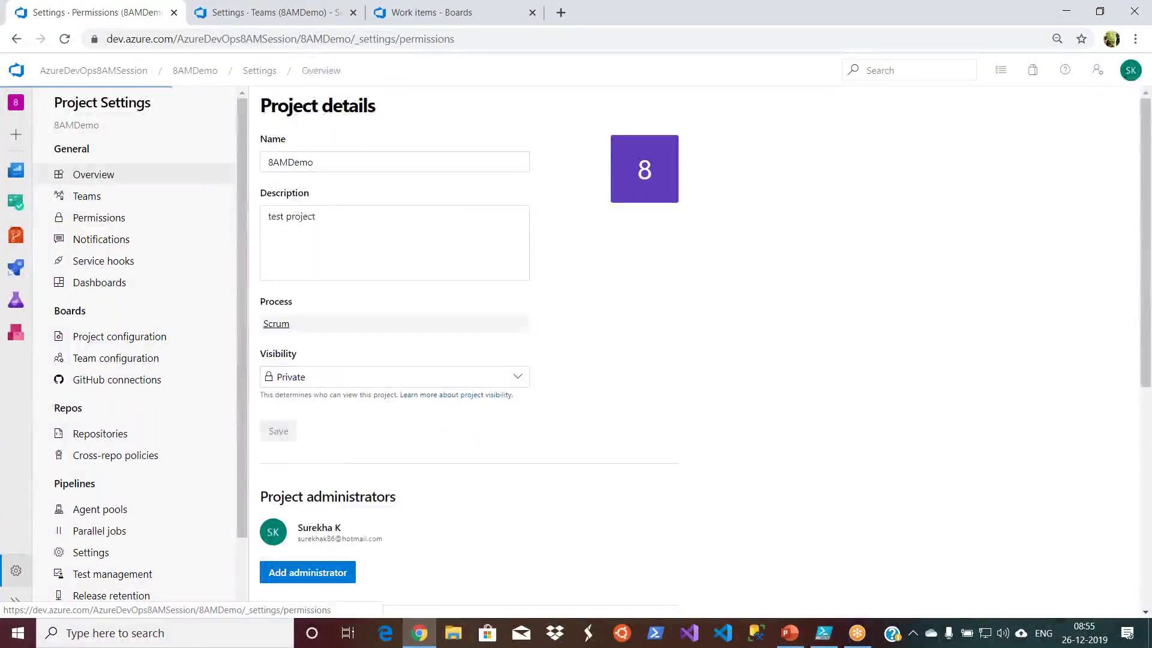
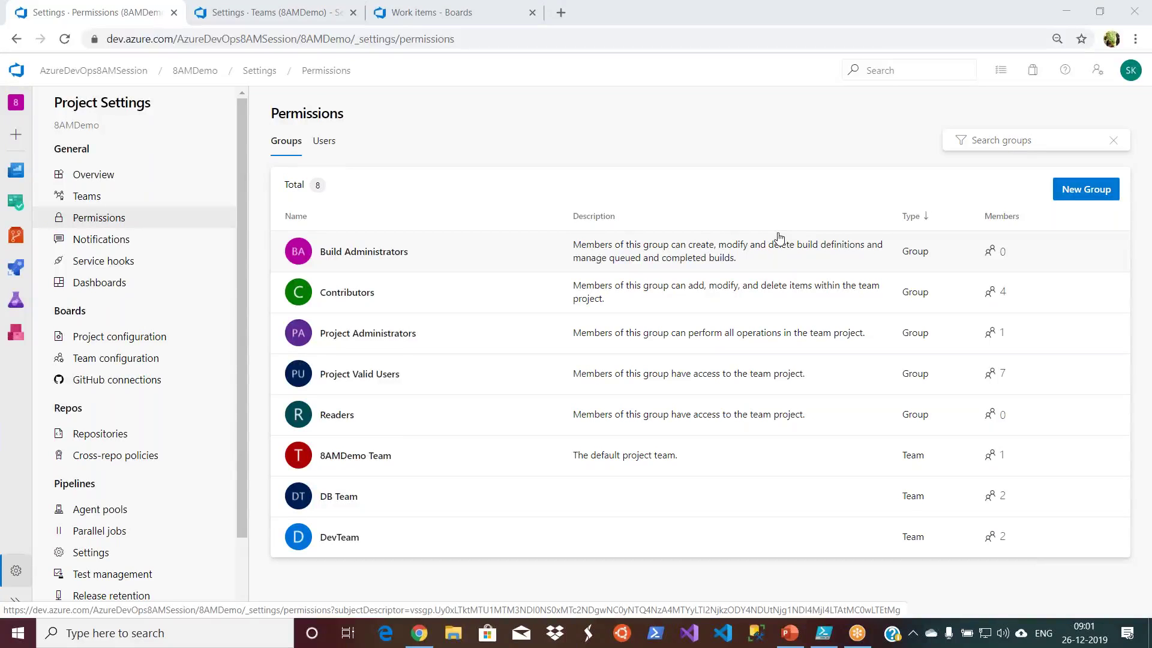
pyautogui.click(741, 119)
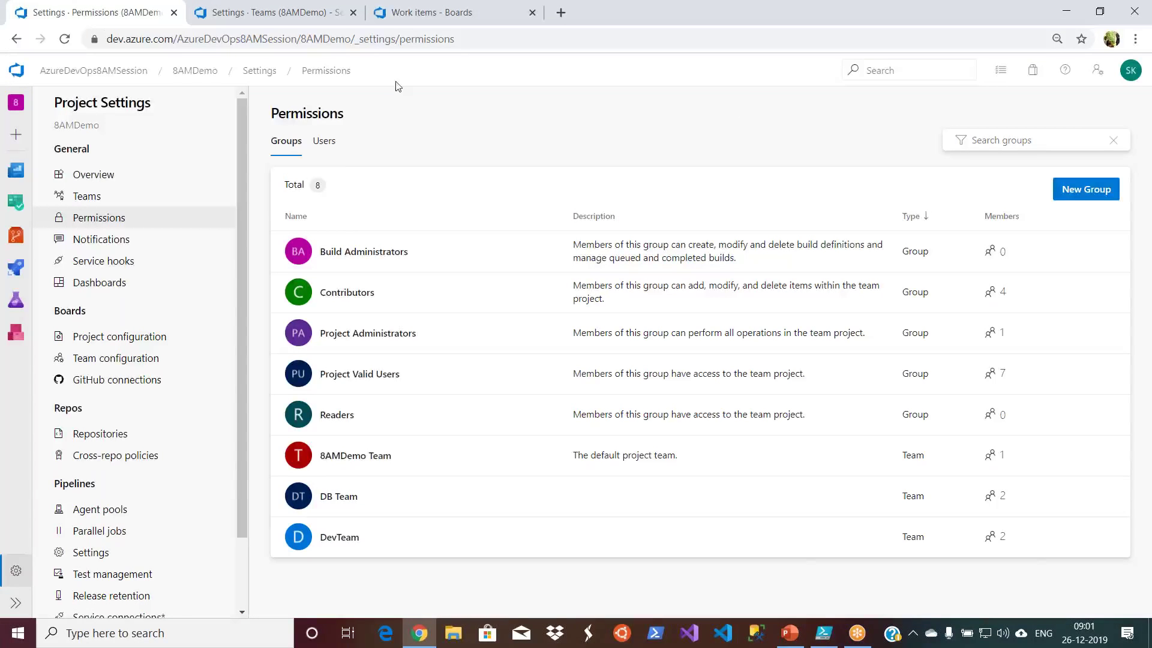
# Browse the extension marketplace from the AzureDevOps8AMSession organization page, and check the marketplace options on the DevTeam settings page.
pyautogui.click(138, 72)
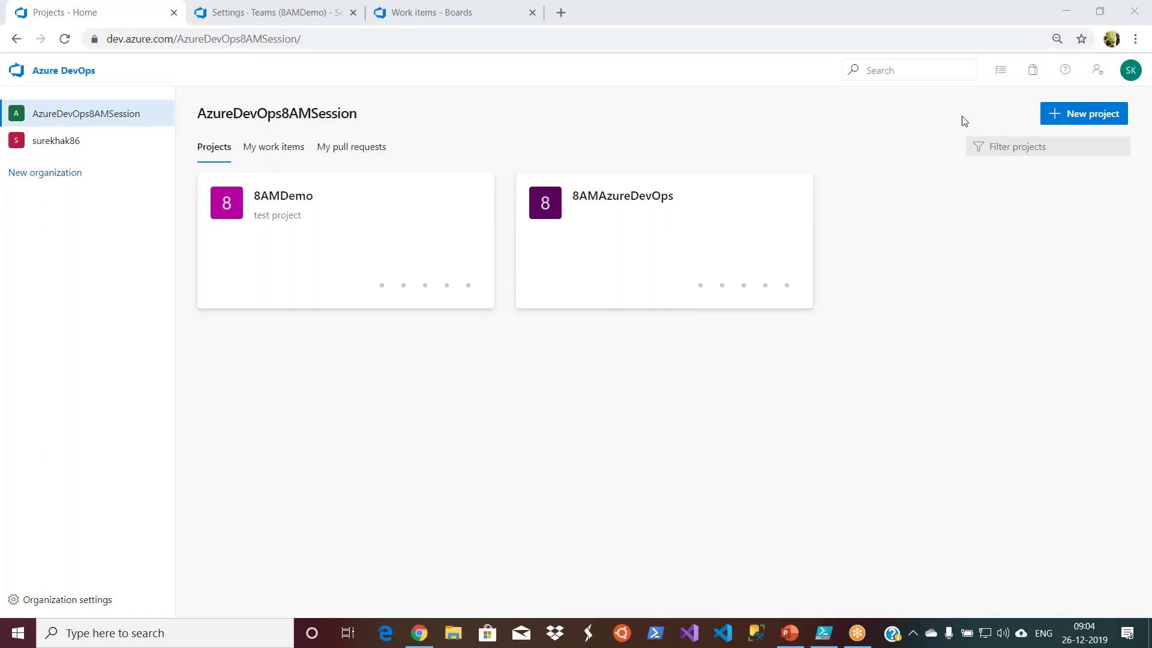
pyautogui.click(1033, 70)
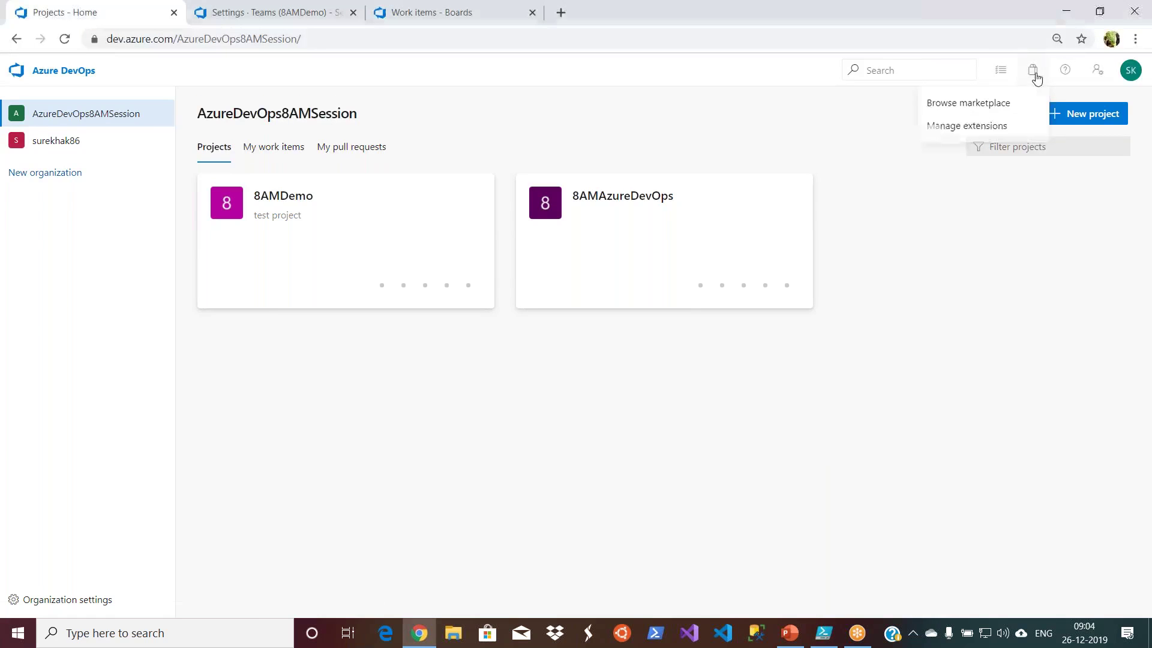
pyautogui.click(1019, 104)
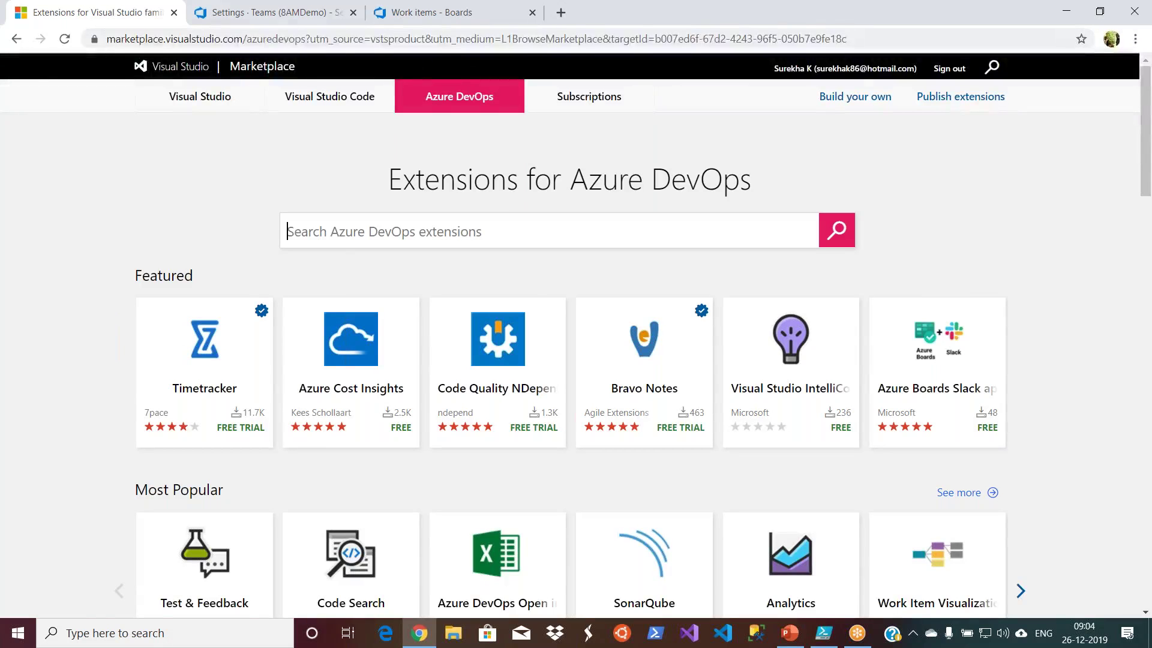
pyautogui.click(284, 13)
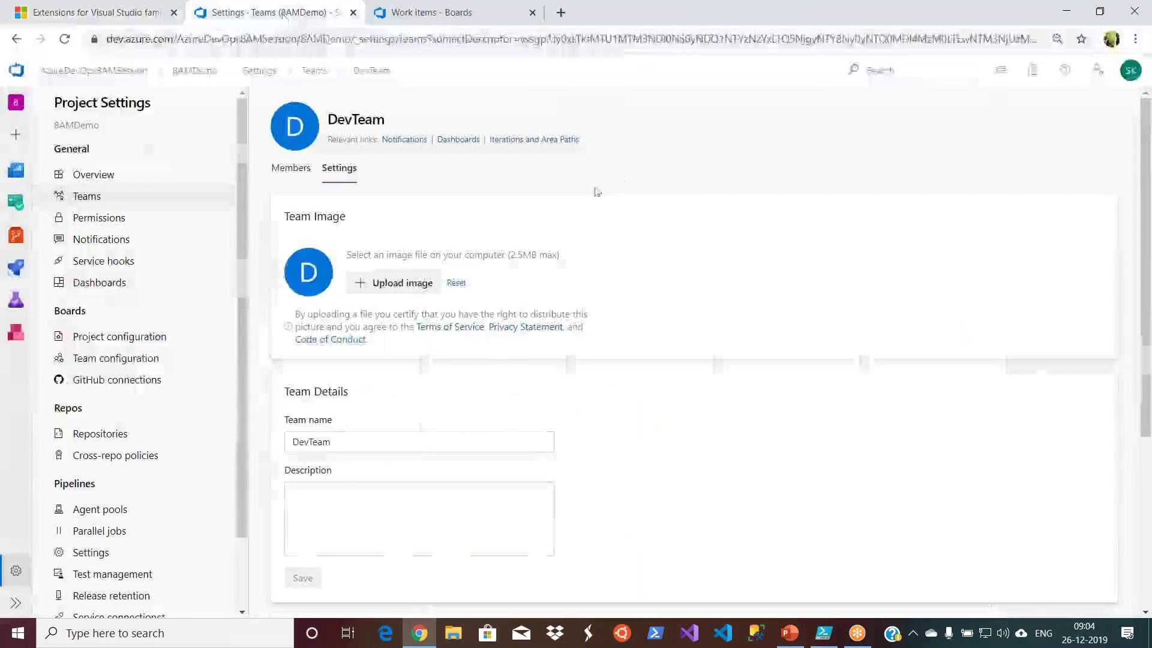
pyautogui.click(1032, 72)
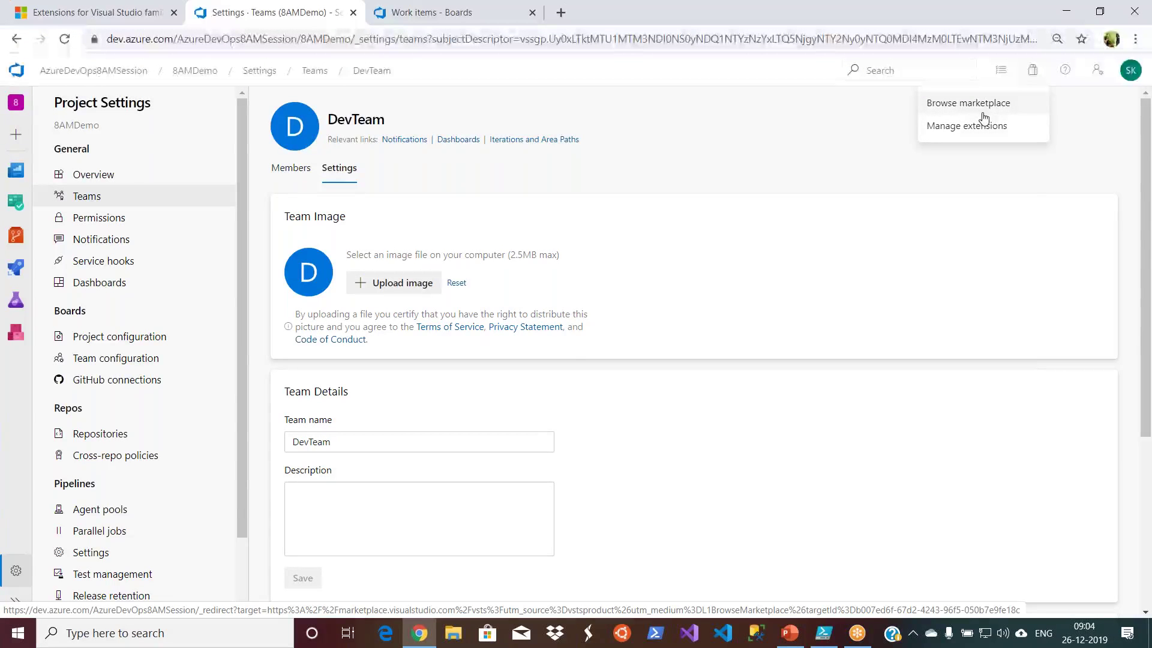
pyautogui.click(131, 20)
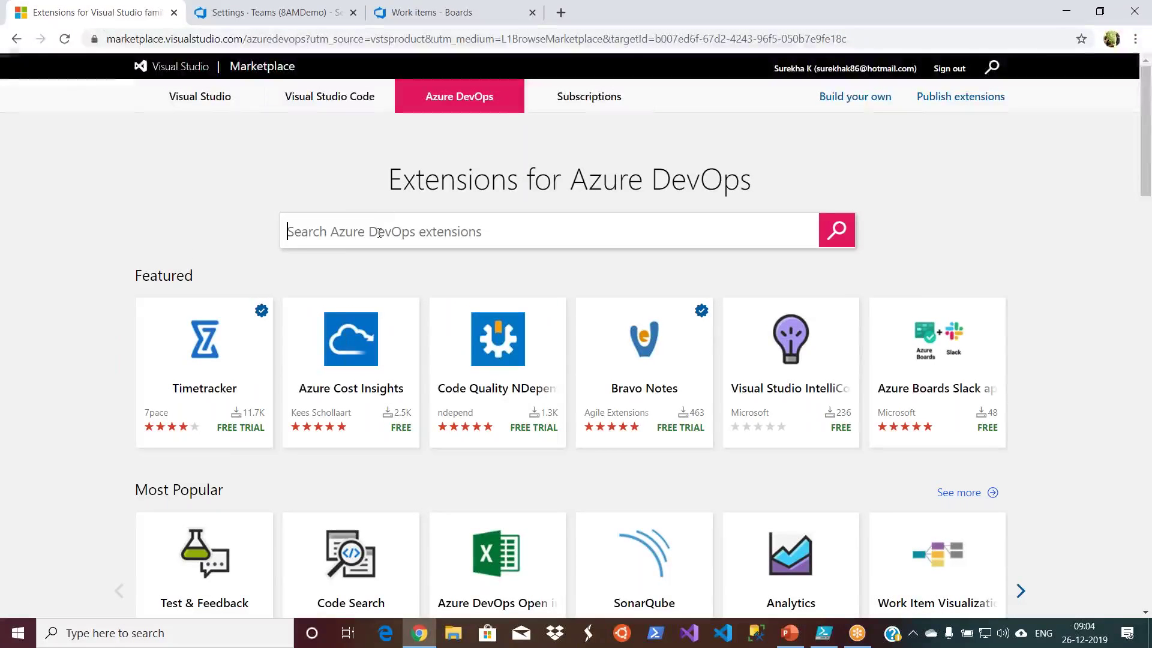
# Search the Azure DevOps extensions for "jira" and read the overview of Solidify's Jira to Azure DevOps/TFS work item migration tool.
pyautogui.write('jira')
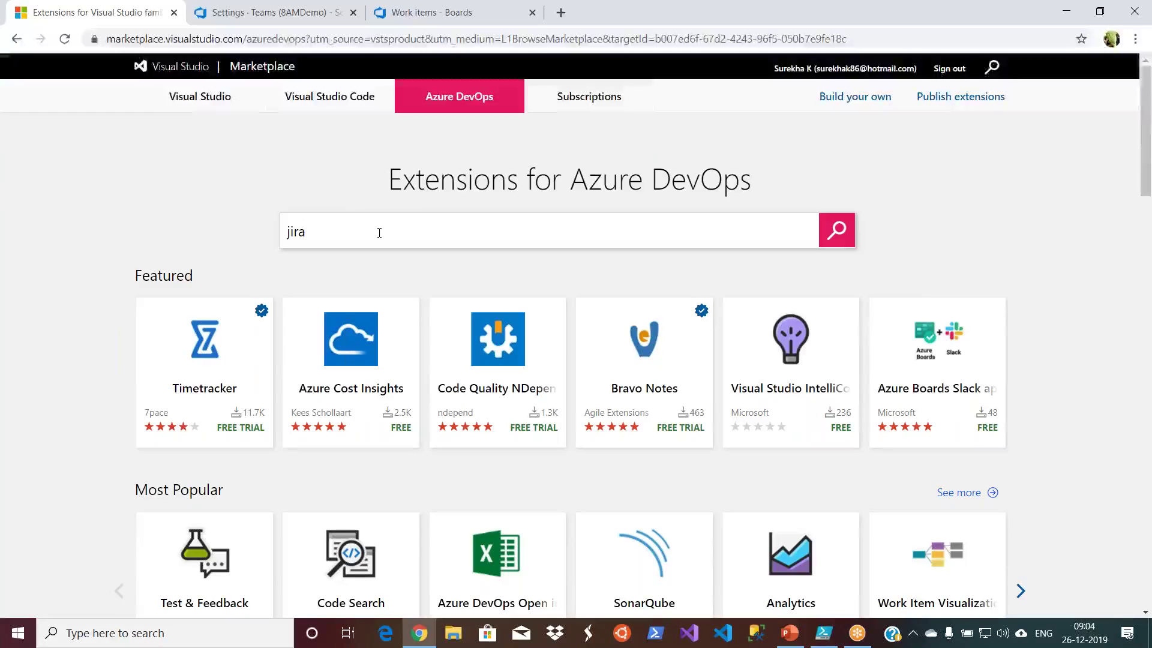
pyautogui.click(850, 233)
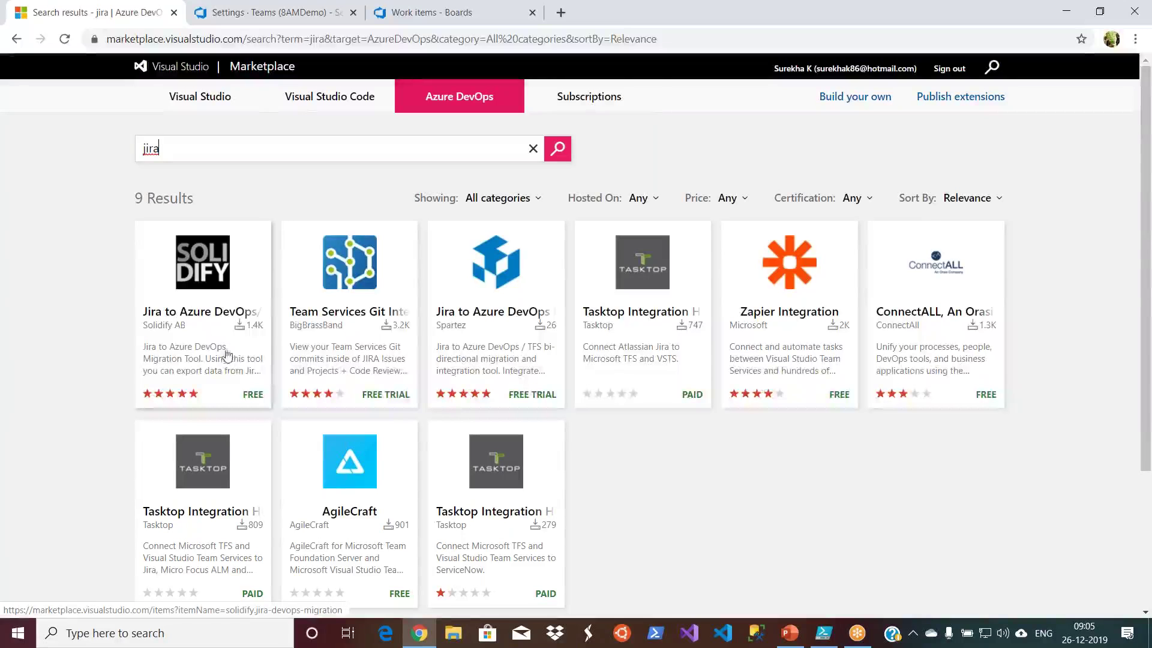
pyautogui.click(210, 308)
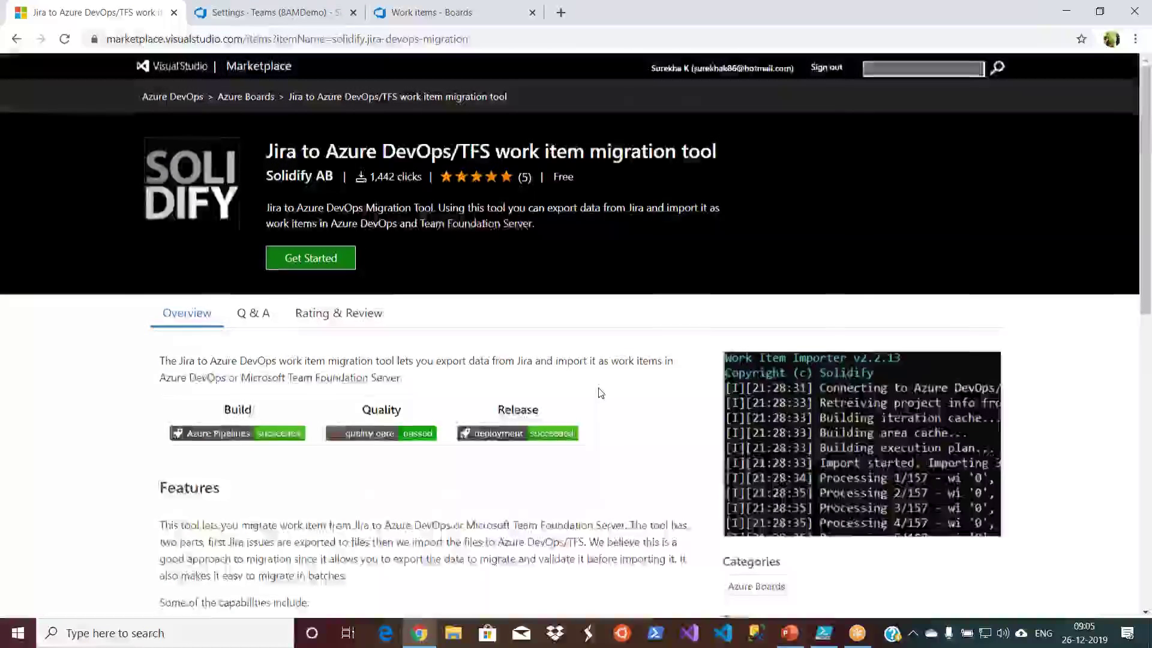
pyautogui.scroll(-1, 600, 393)
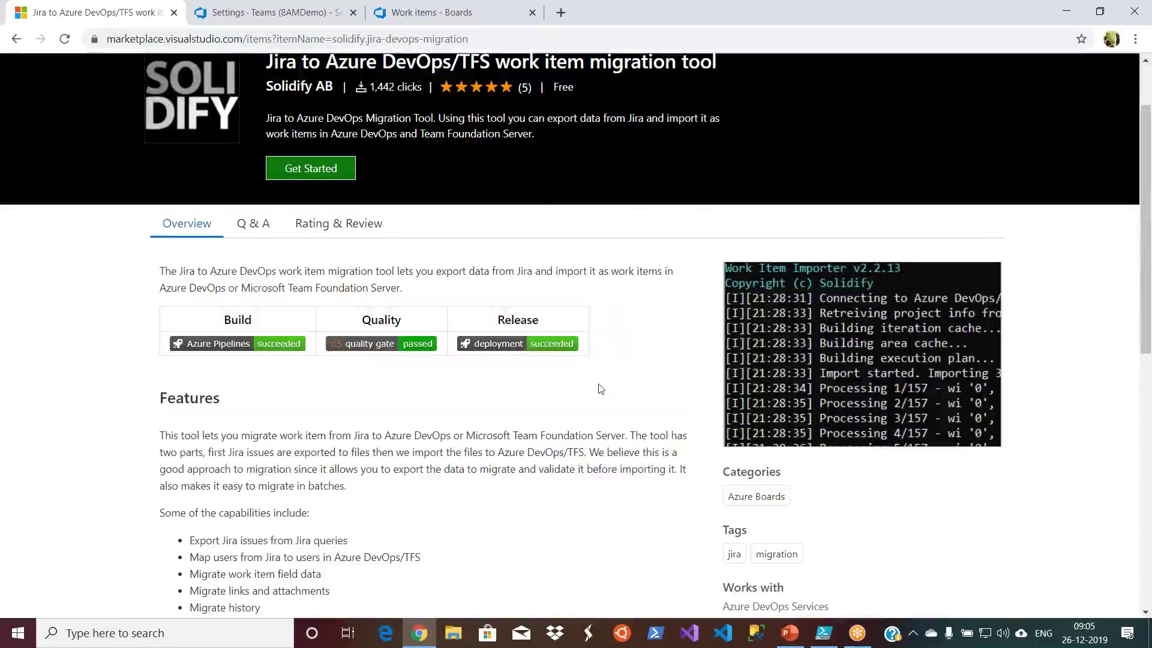
pyautogui.scroll(-3, 630, 389)
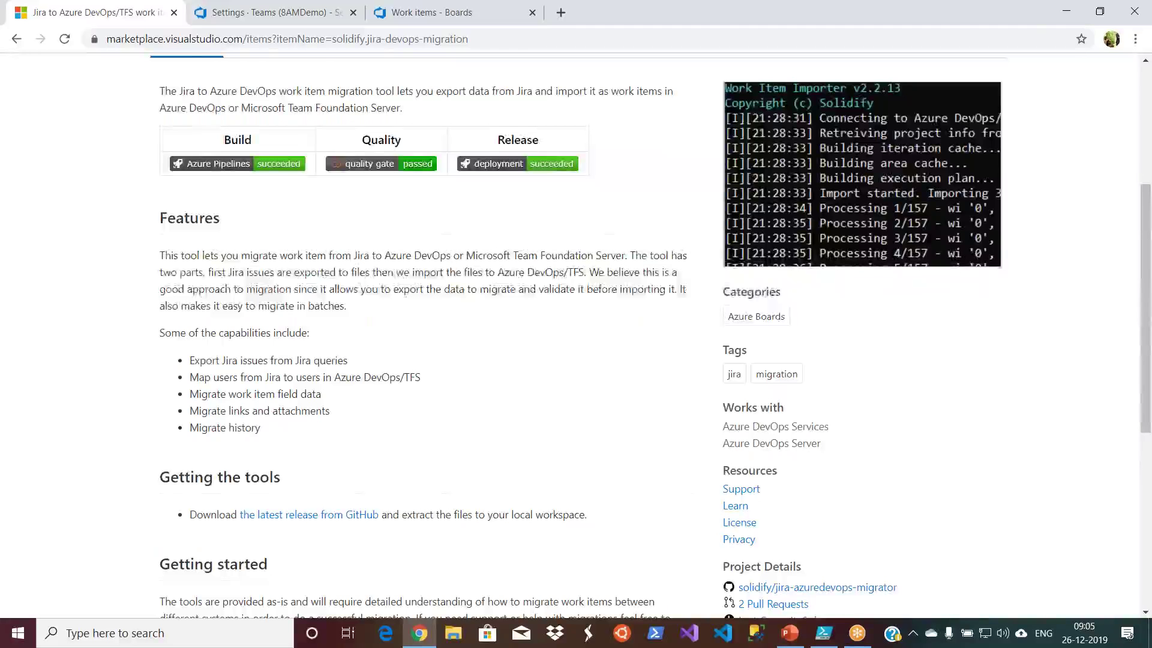
pyautogui.scroll(3, 339, 150)
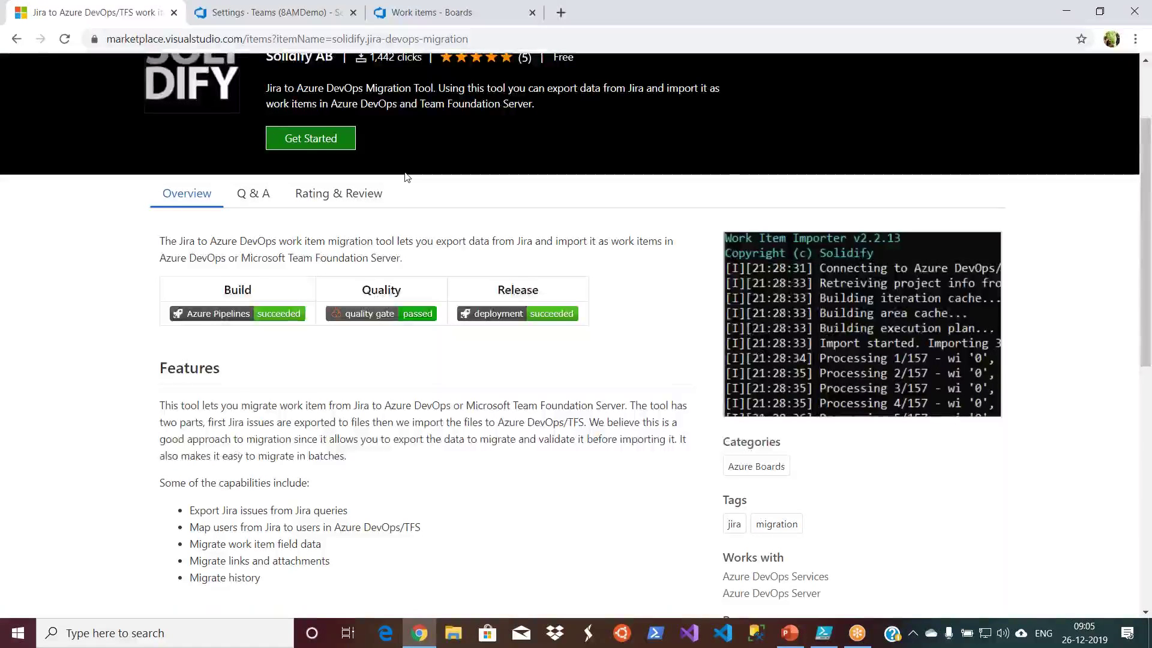
pyautogui.click(19, 42)
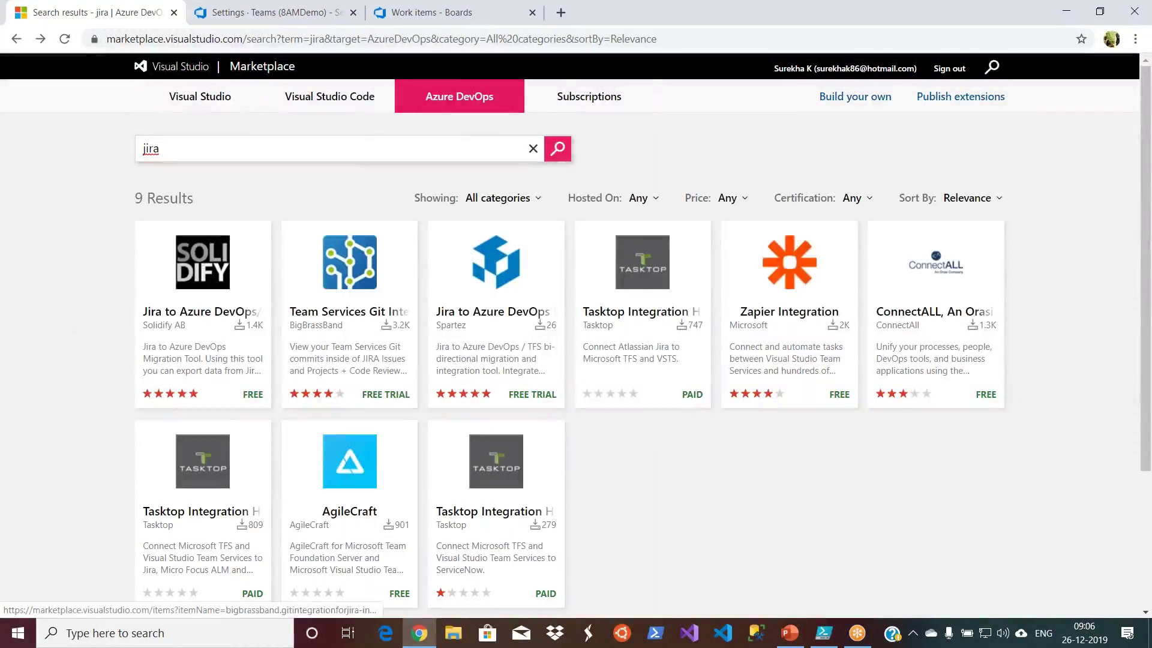
# Search the extensions for "code", view the Code Coverage Protector page, and return to the results.
pyautogui.click(358, 143)
pyautogui.write('code')
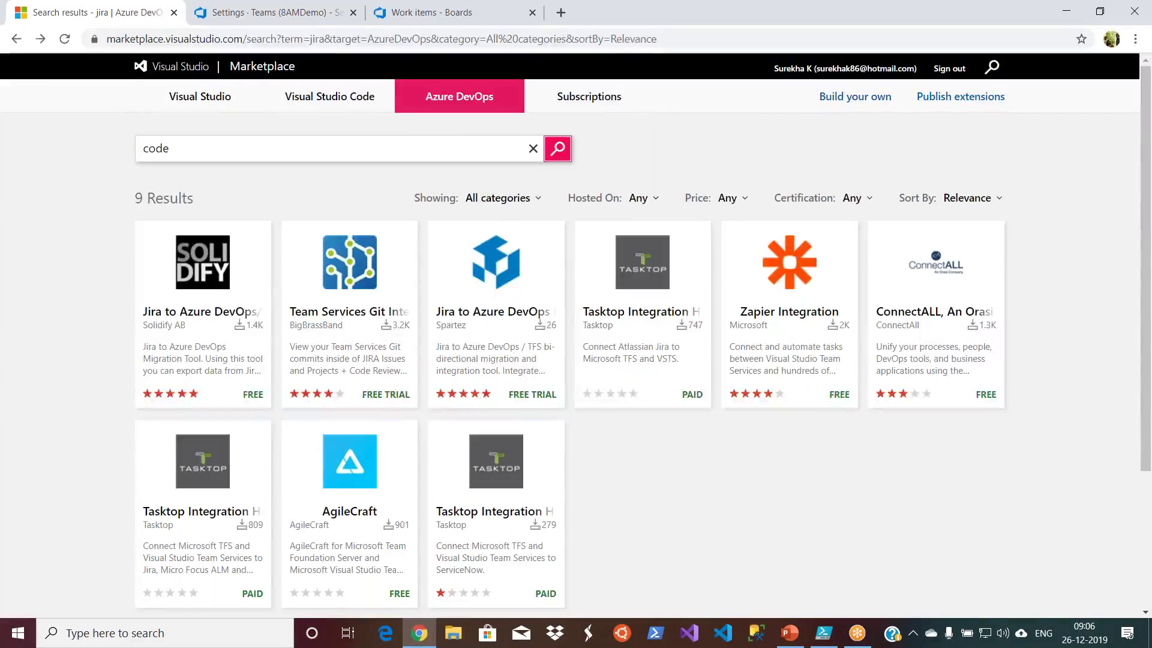
pyautogui.click(558, 148)
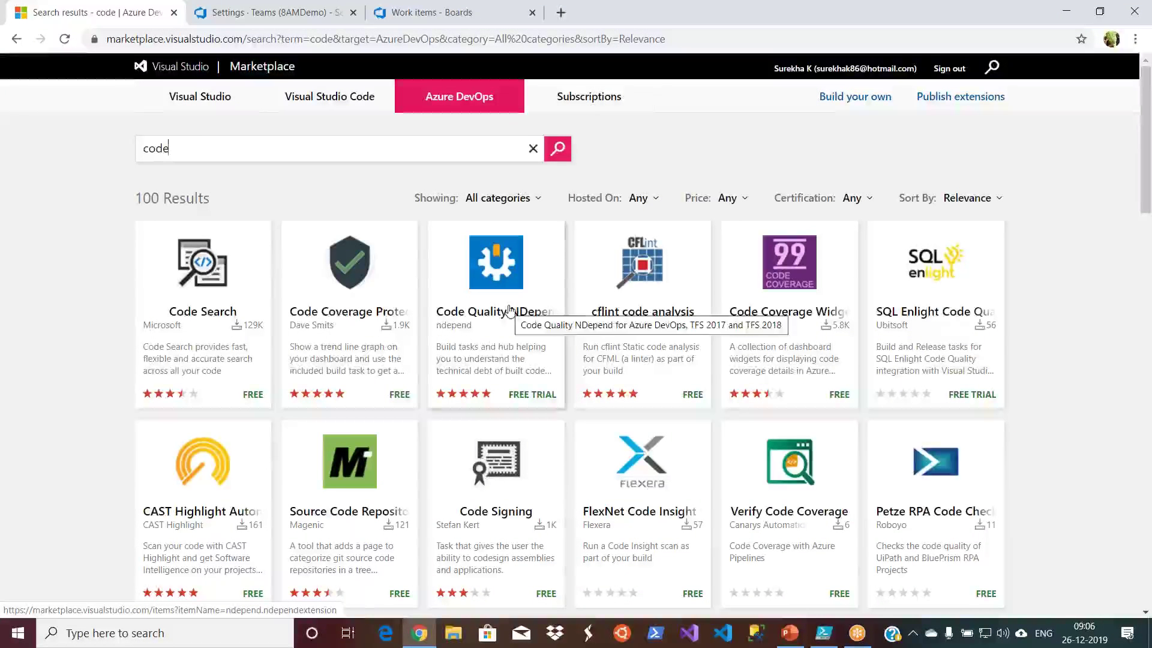
pyautogui.click(296, 333)
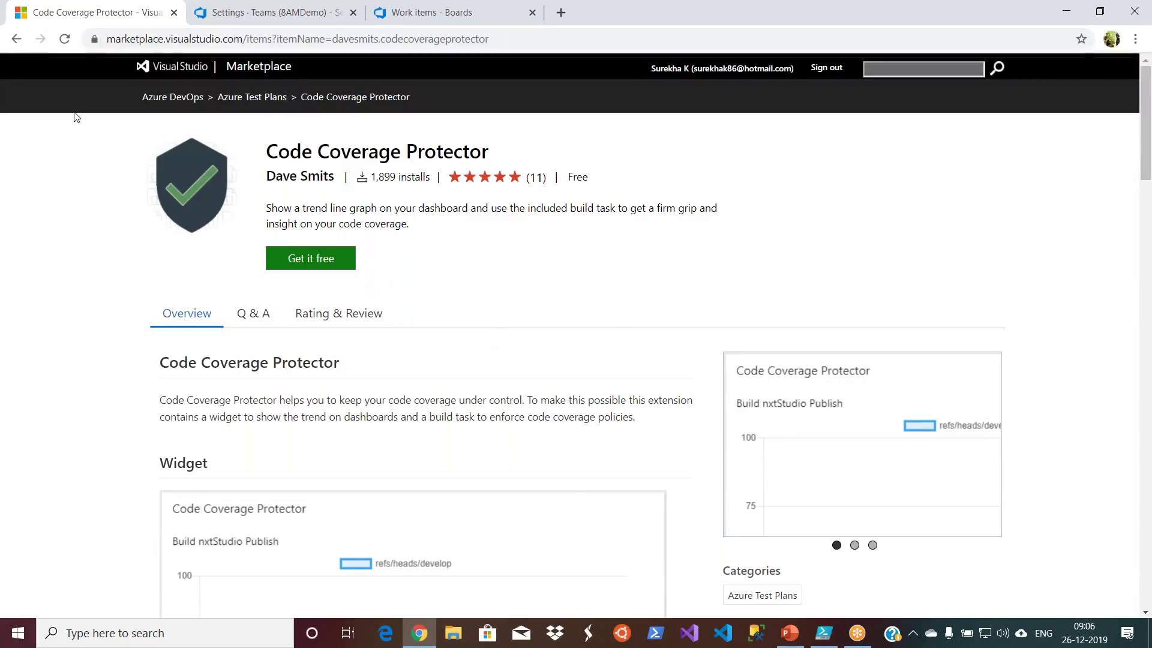
pyautogui.click(16, 40)
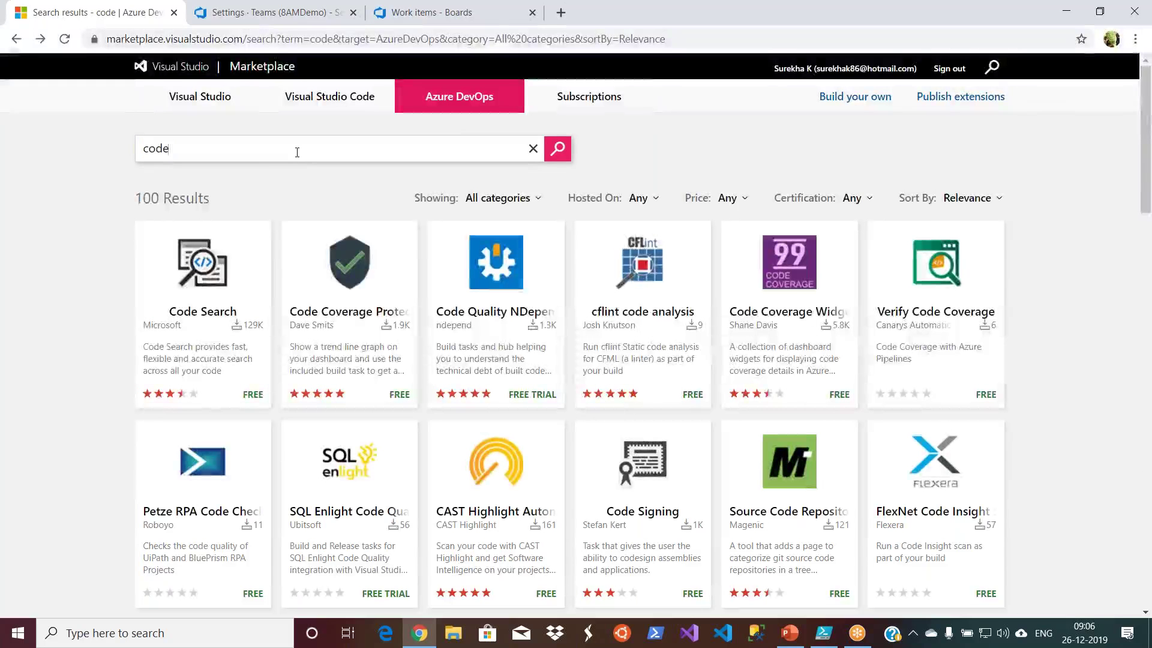
# Search for "jira" again and review the Solidify migration tool's page down to its getting started and tested configurations sections.
pyautogui.press('BackSpace')
pyautogui.press('BackSpace')
pyautogui.press('BackSpace')
pyautogui.press('Return')
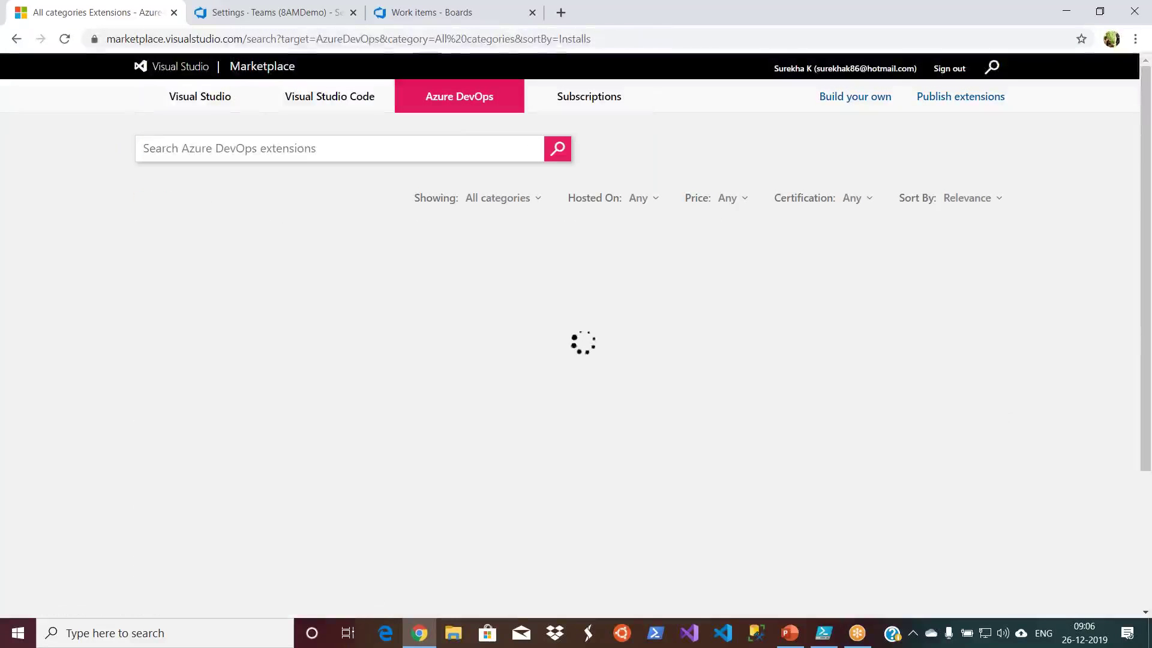
pyautogui.write('jira')
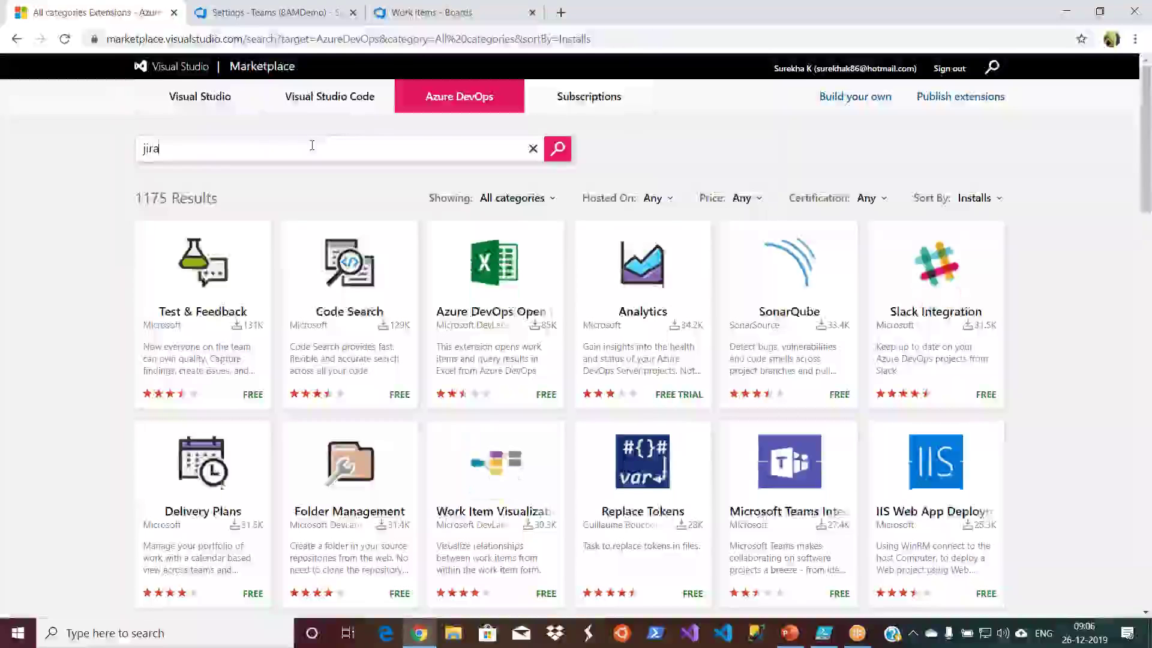
pyautogui.click(564, 150)
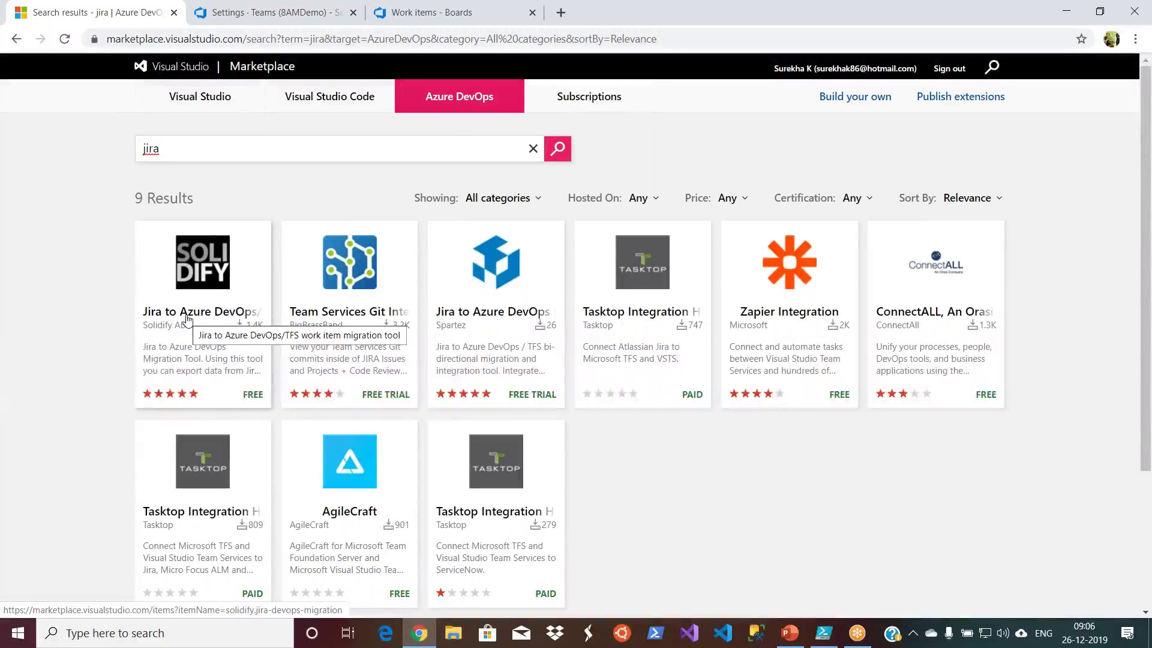
pyautogui.click(222, 316)
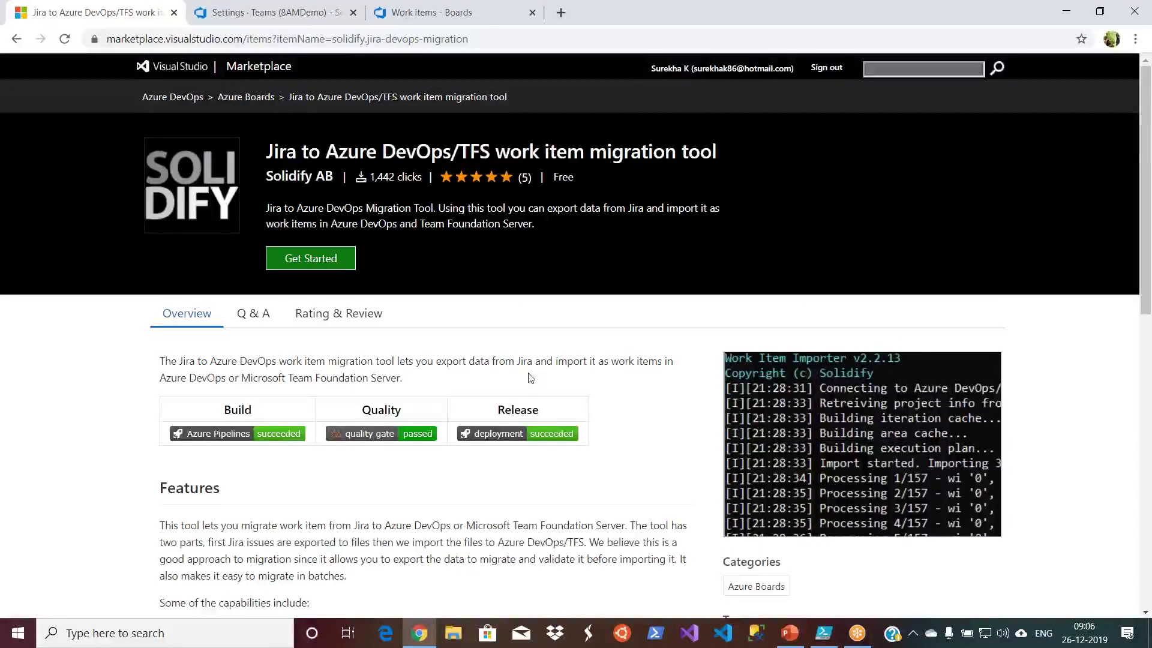
pyautogui.scroll(-8, 531, 377)
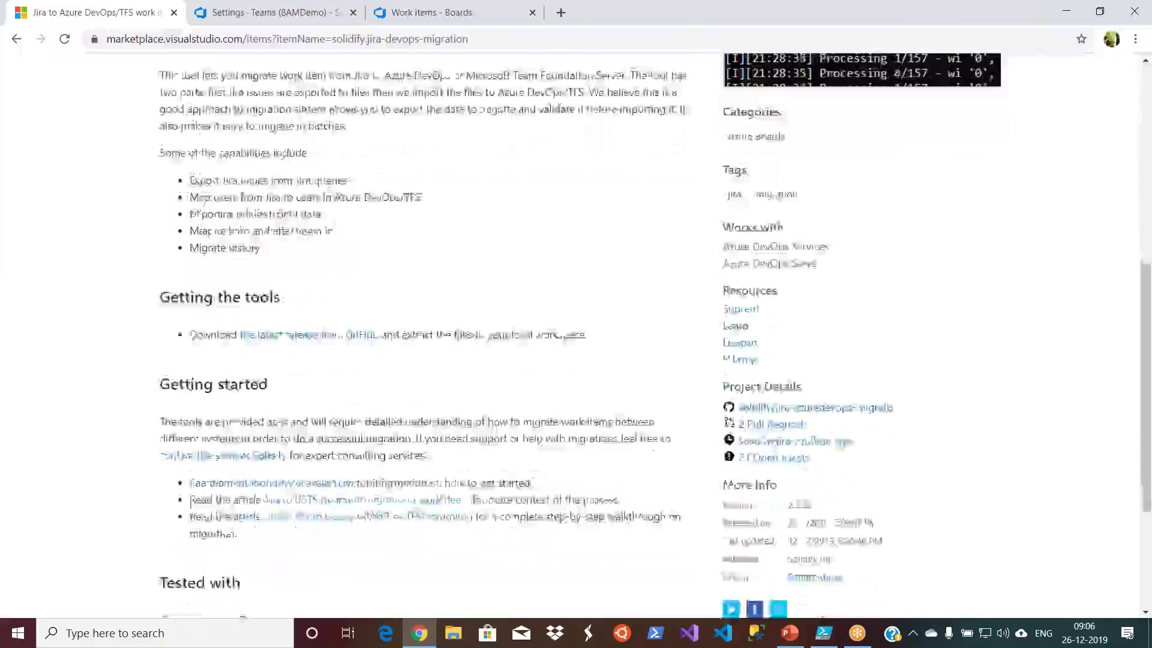
pyautogui.scroll(-4, 576, 339)
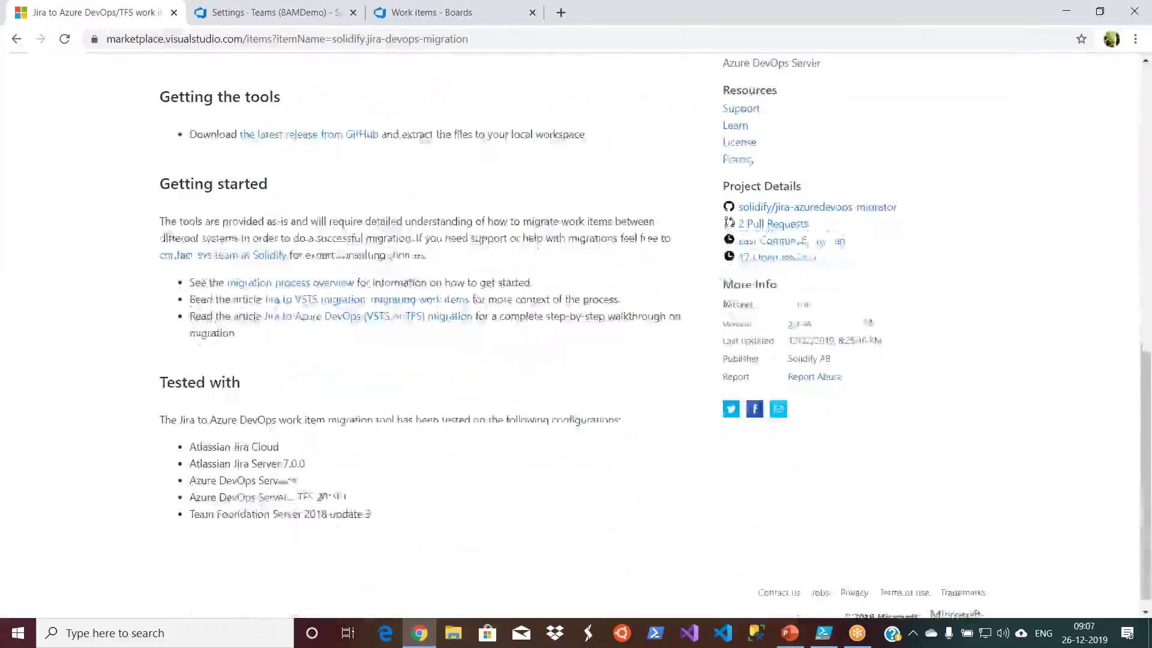
pyautogui.scroll(2, 576, 339)
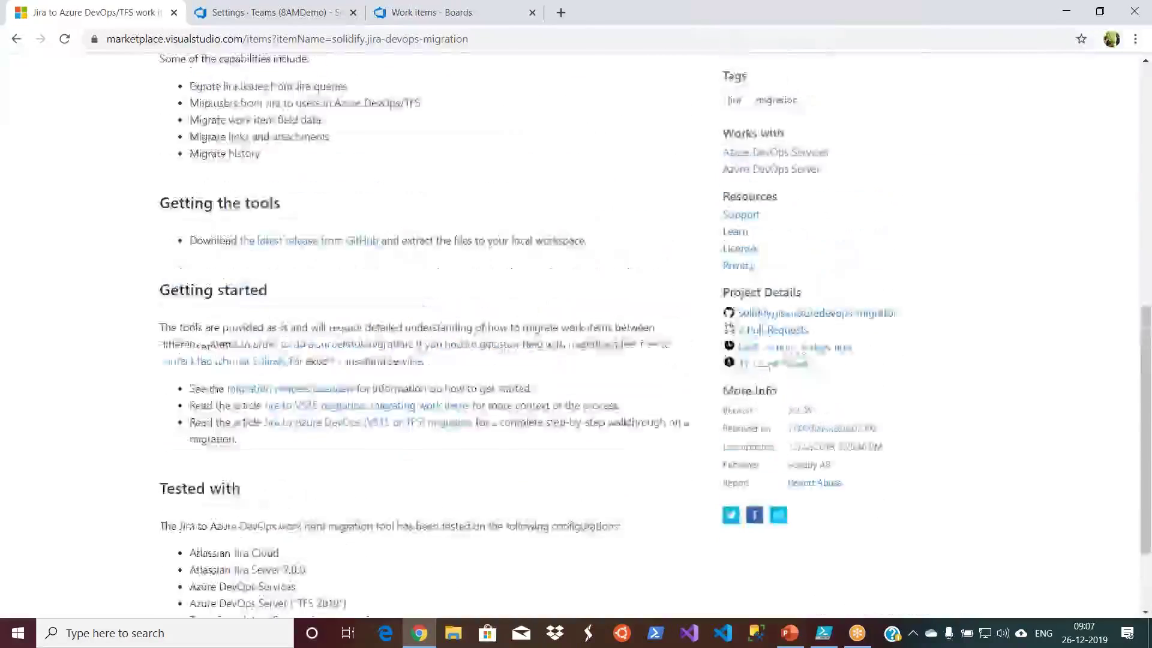
pyautogui.scroll(9, 576, 336)
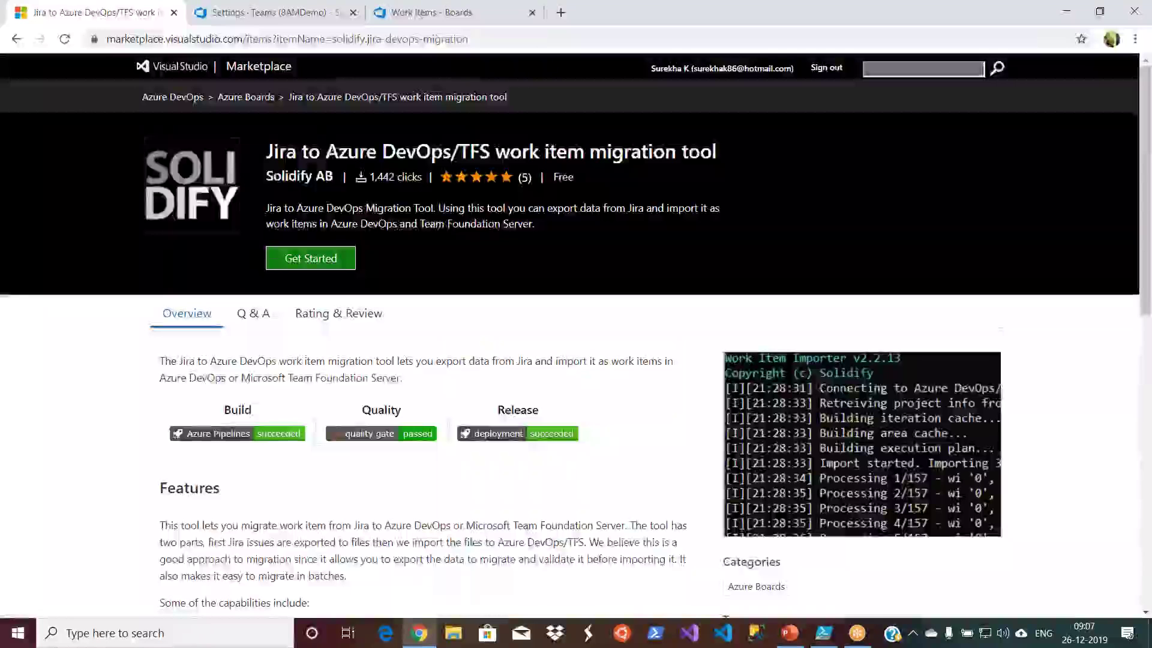
# Close the marketplace, DevTeam settings and work items pages, and close the AzureDevOps_Training presentation in PowerPoint.
pyautogui.click(174, 12)
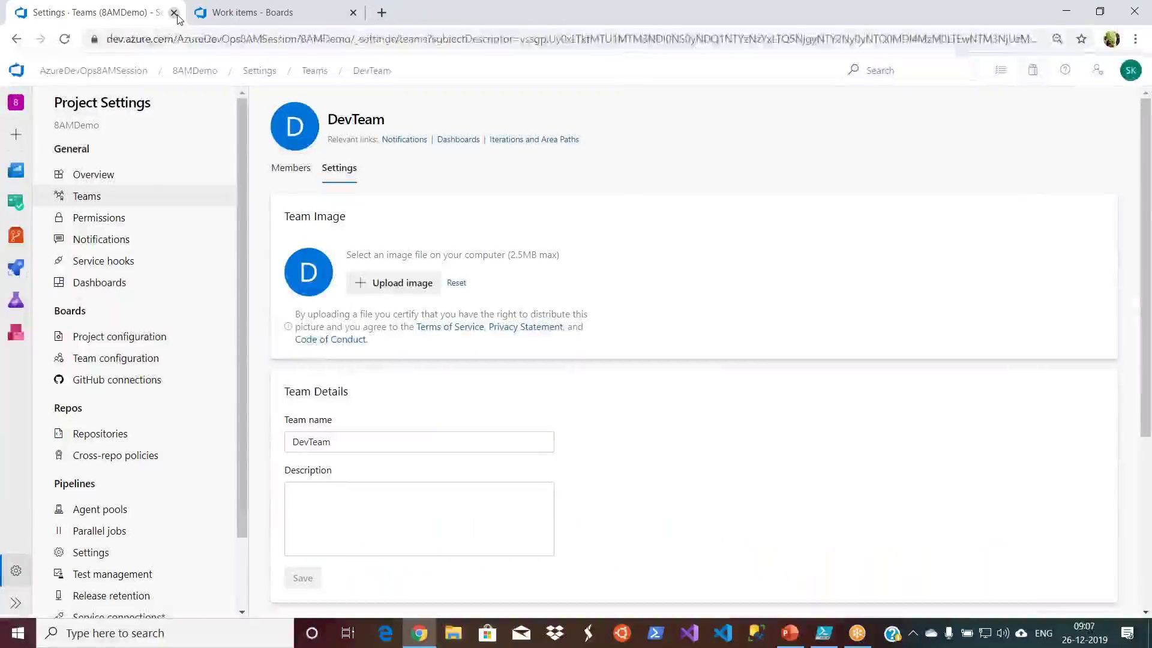
pyautogui.click(176, 14)
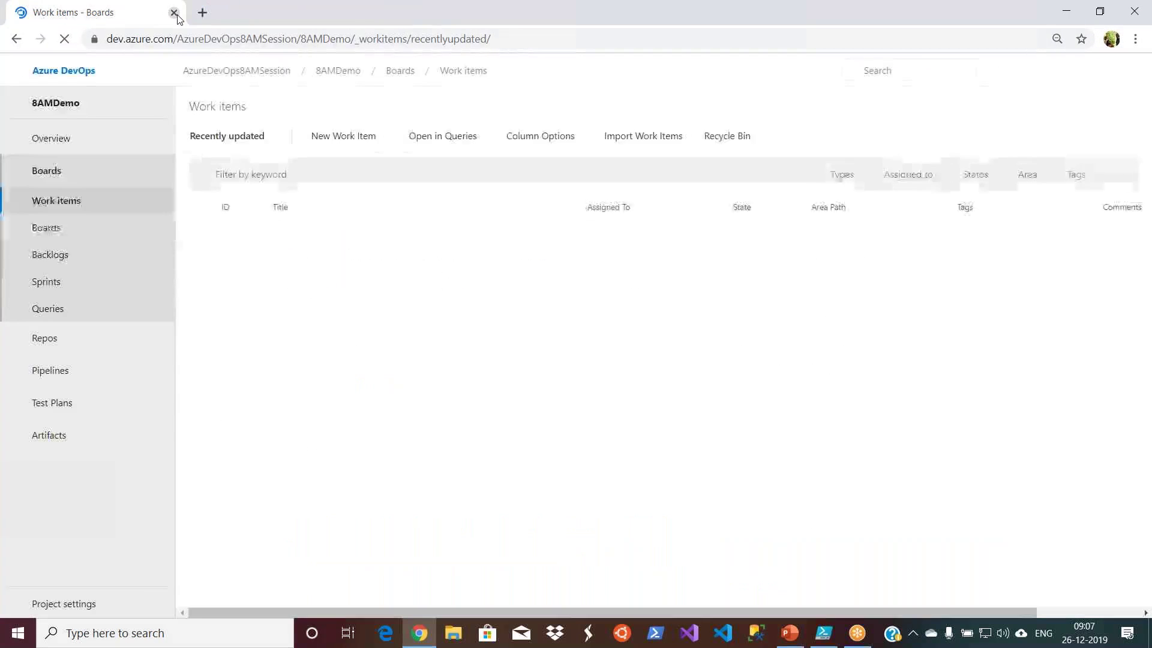
pyautogui.click(177, 14)
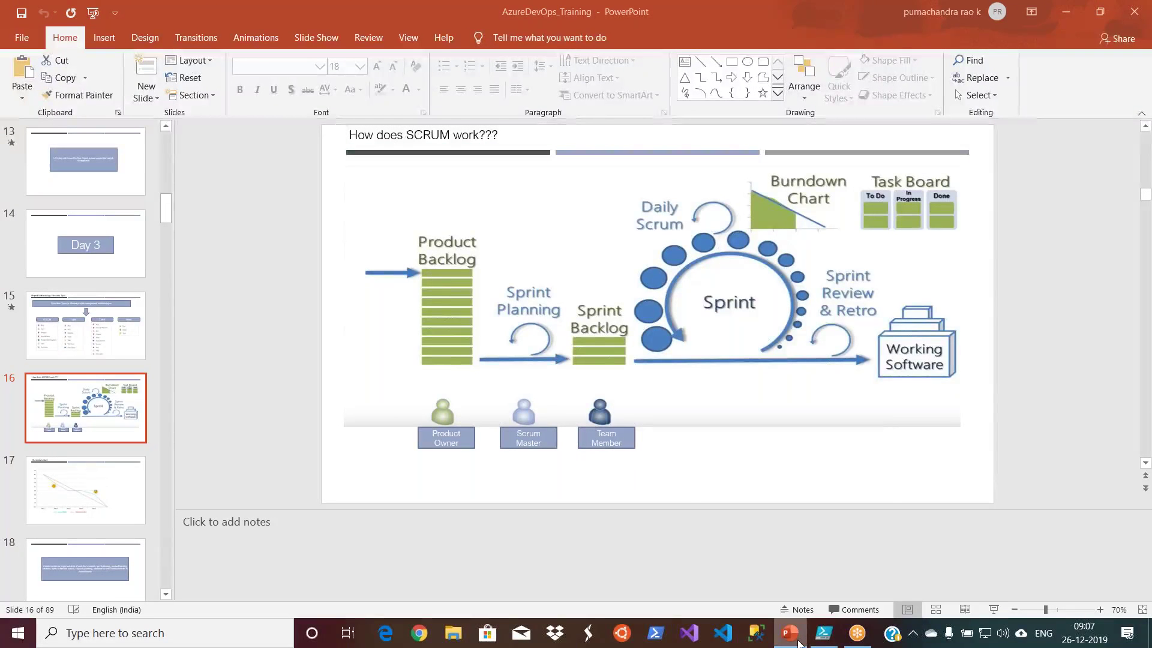
pyautogui.rightClick(790, 633)
pyautogui.click(760, 595)
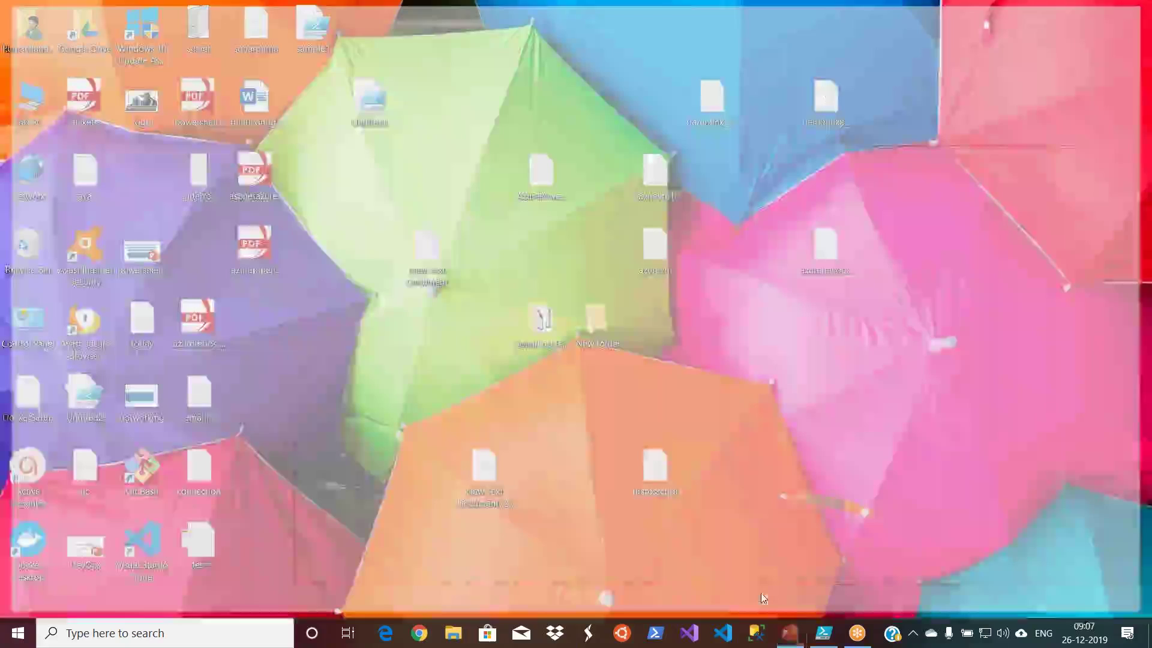